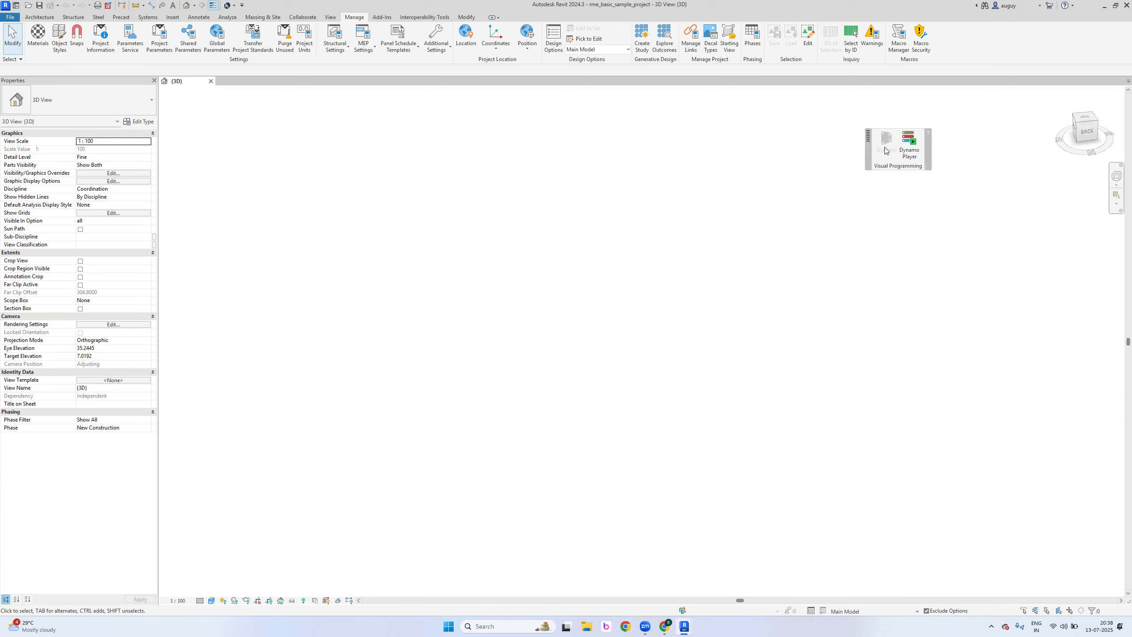
Dock the floating Visual Programming panel on the ribbon, then float the Macros panel over the 3D view
drag(890, 166, 490, 167)
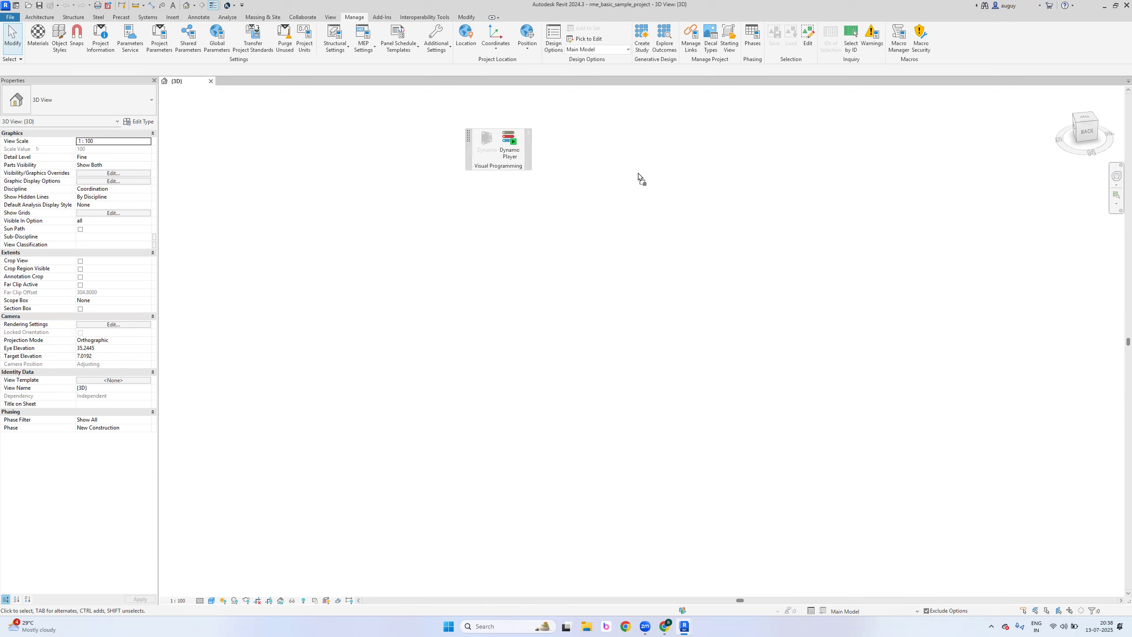
drag(639, 173, 804, 179)
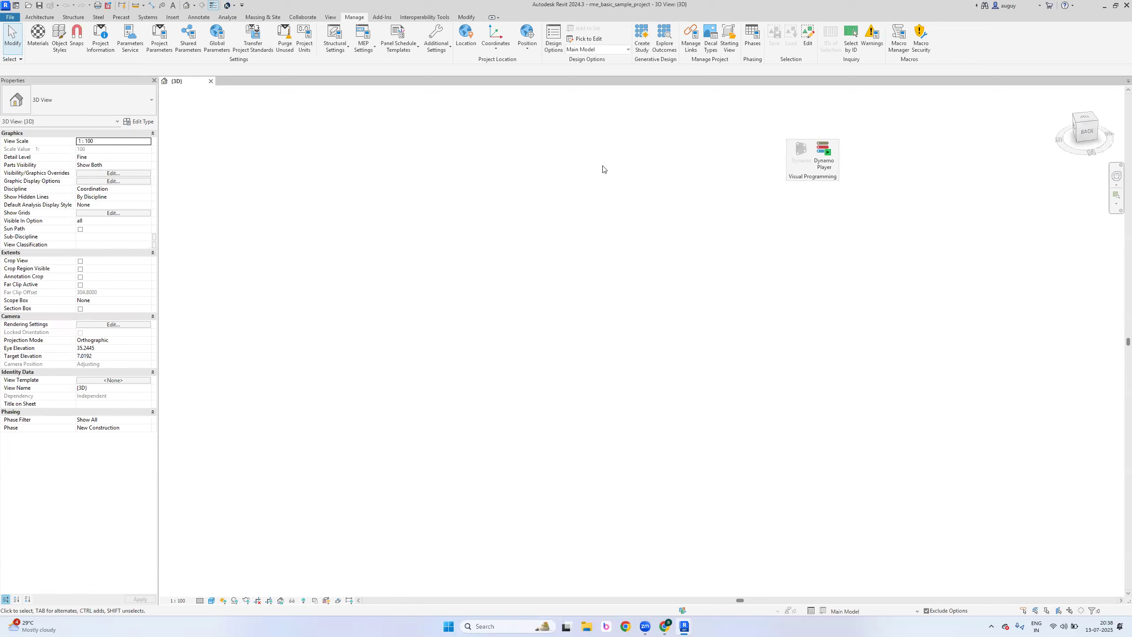
drag(801, 175, 942, 64)
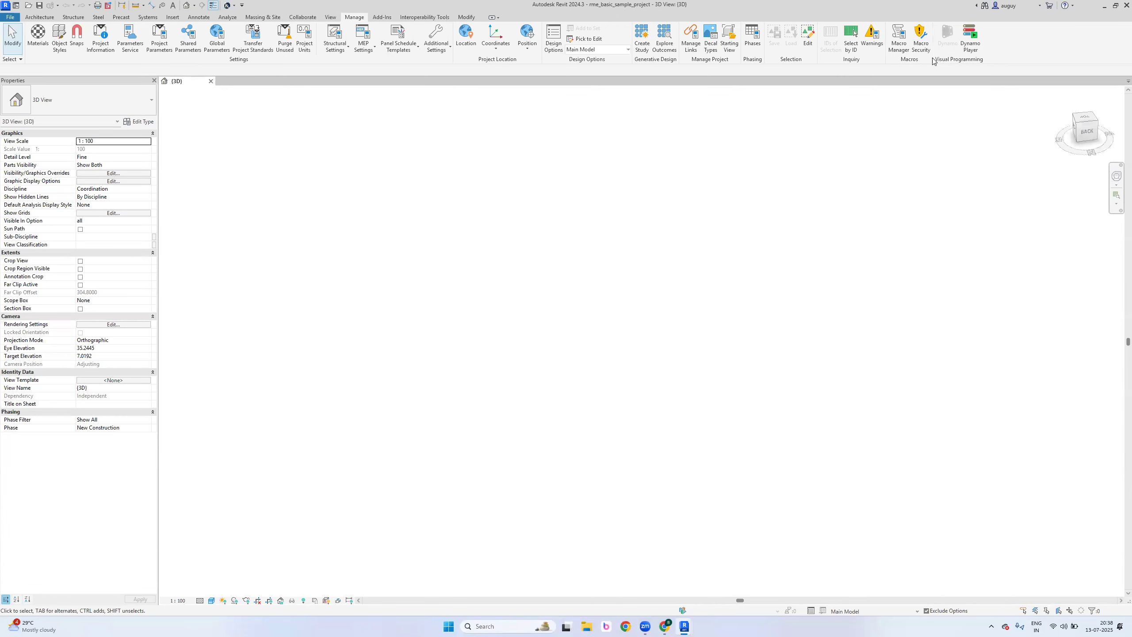
drag(920, 62, 674, 198)
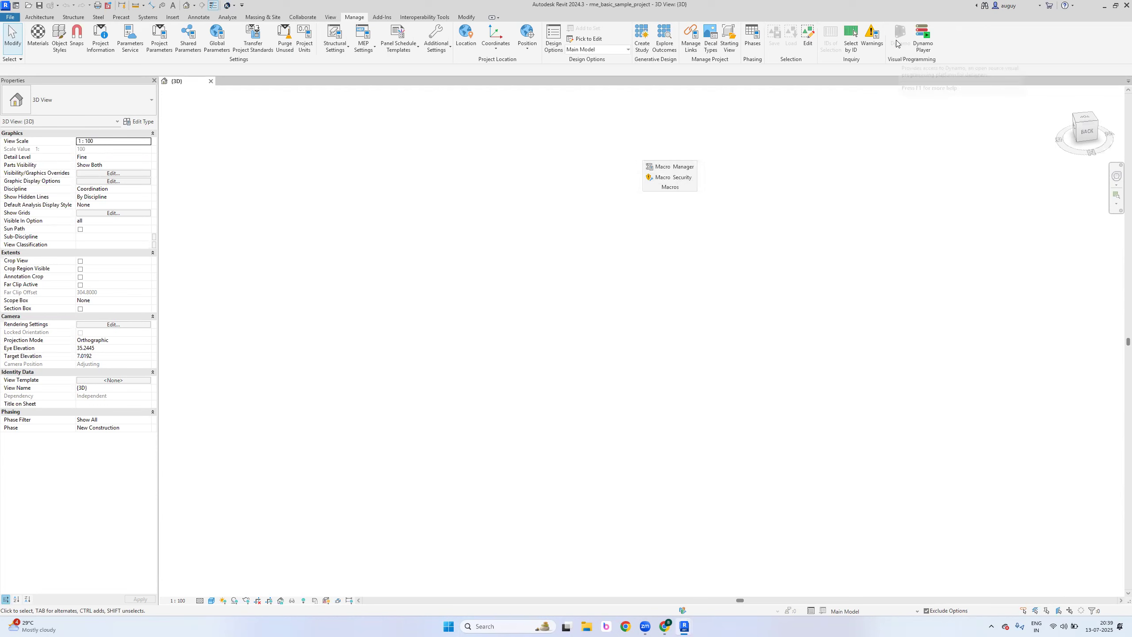
In Macro Manager, start a new C# project module named WallOpenings
click(672, 167)
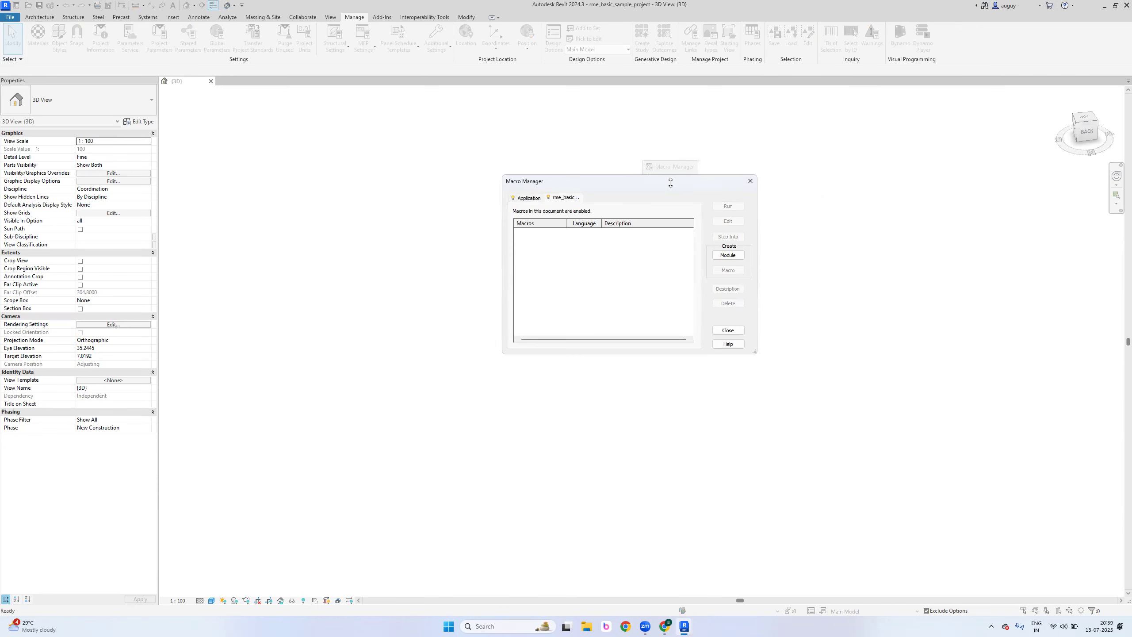
drag(671, 182, 561, 166)
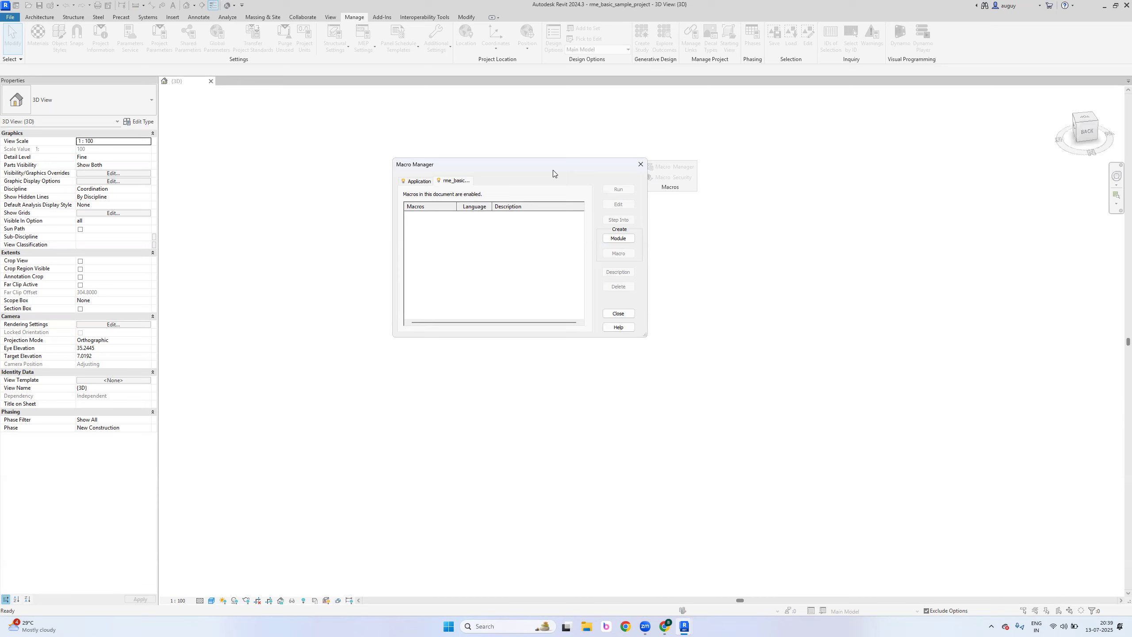
click(617, 241)
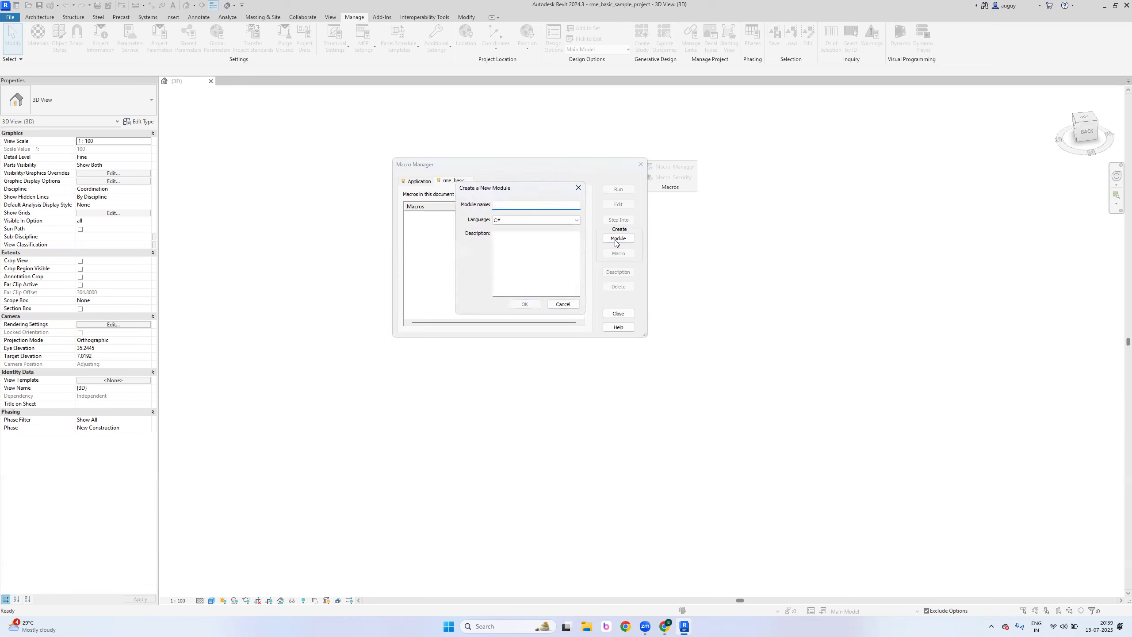
click(572, 221)
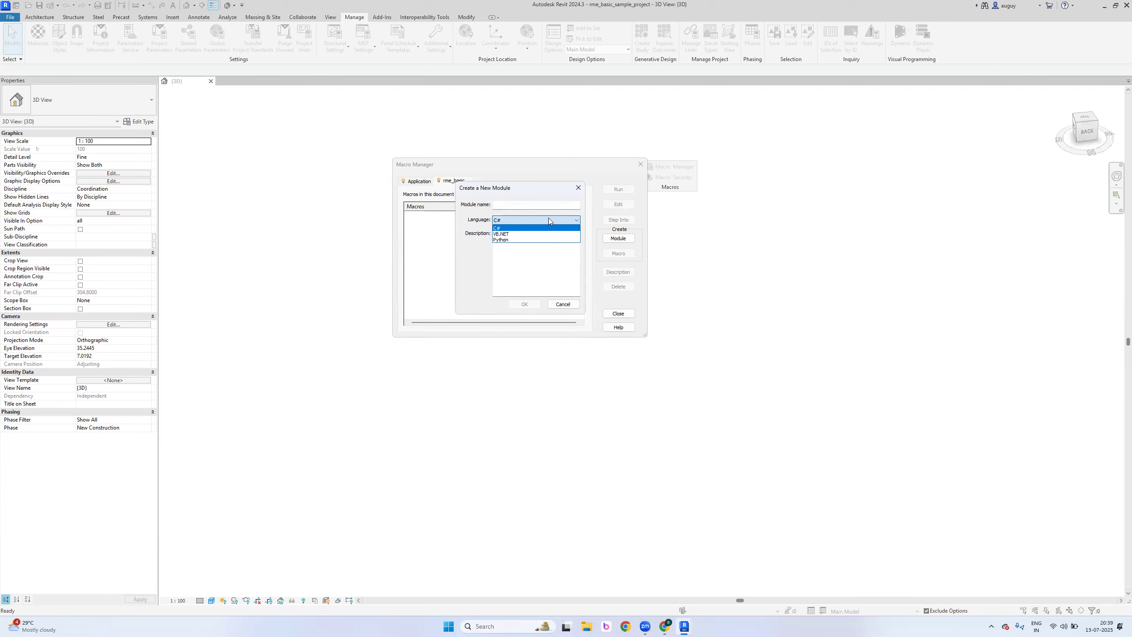
click(543, 206)
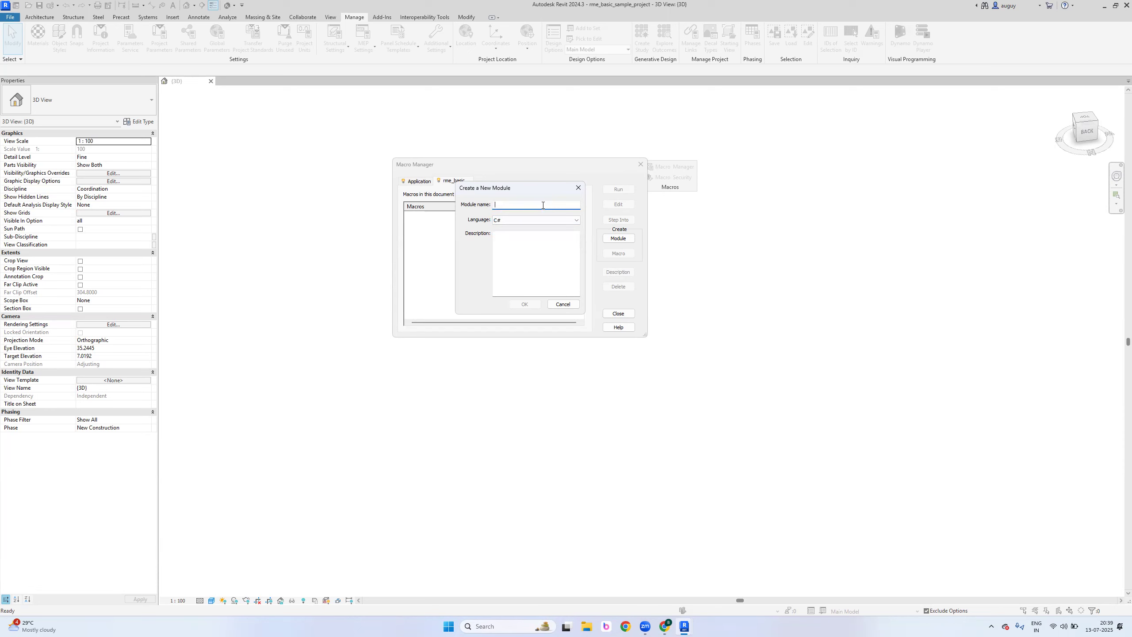
text(WallOpenings)
click(512, 257)
Create the WallOpenings module, review its ThisDocument.cs code, then close SharpDevelop
click(522, 305)
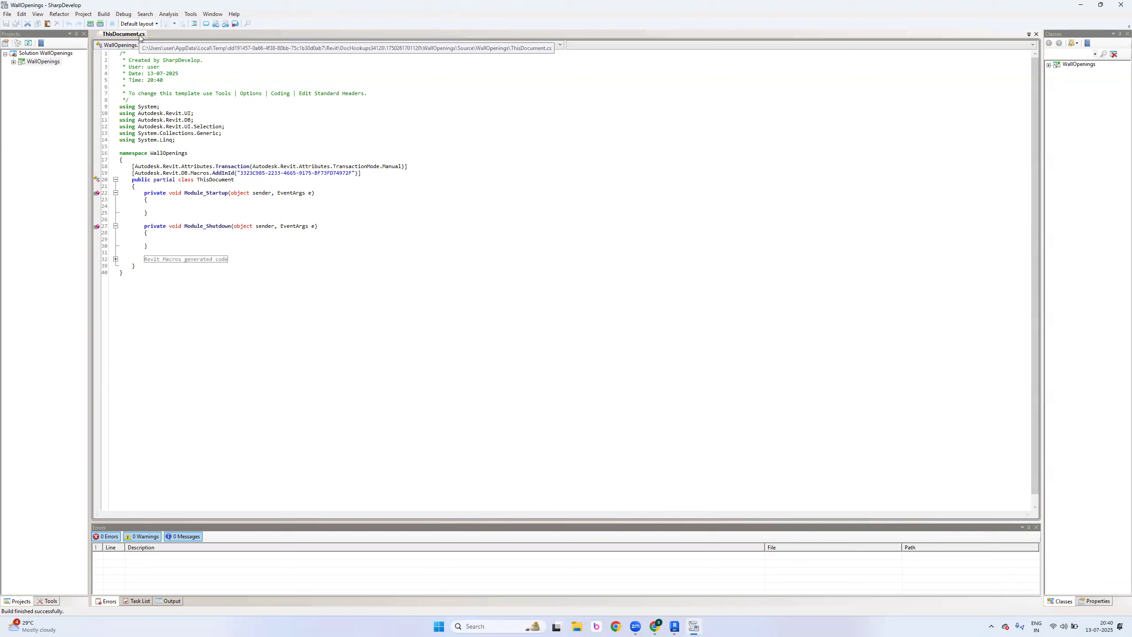
click(516, 266)
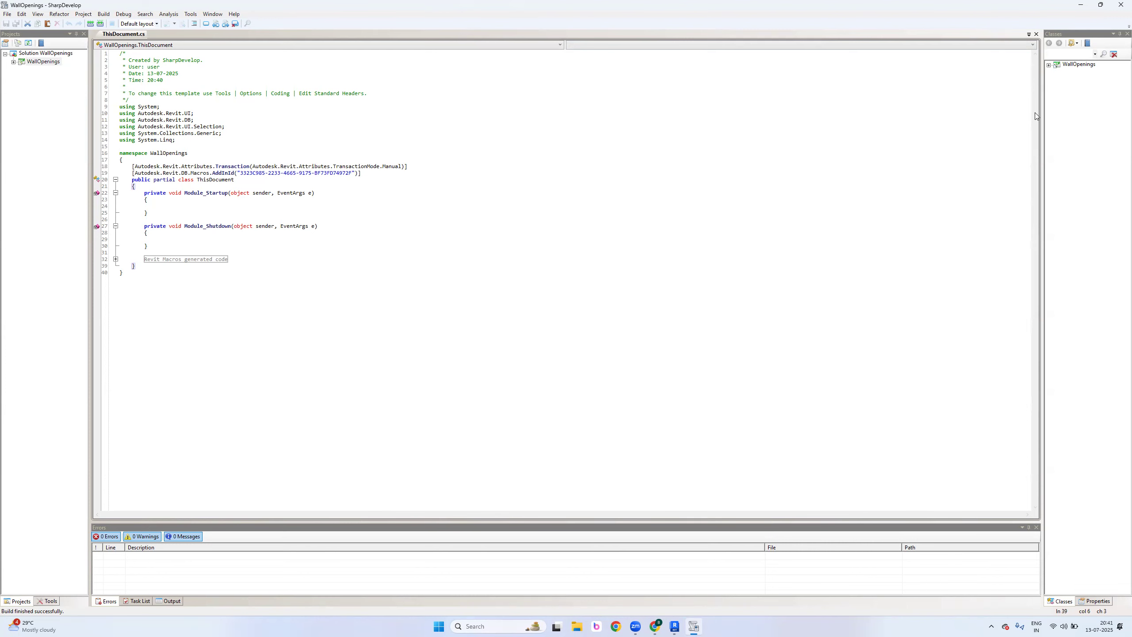
click(1120, 4)
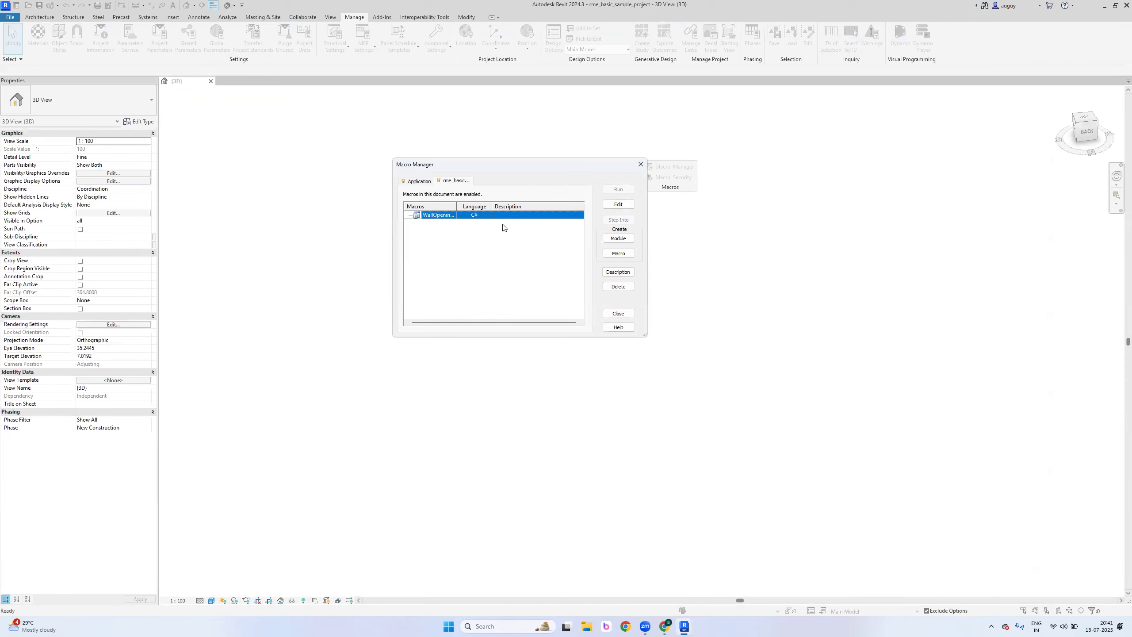
Close Macro Manager, dock the Macros panel back on the ribbon, and launch Dynamo Player
click(642, 168)
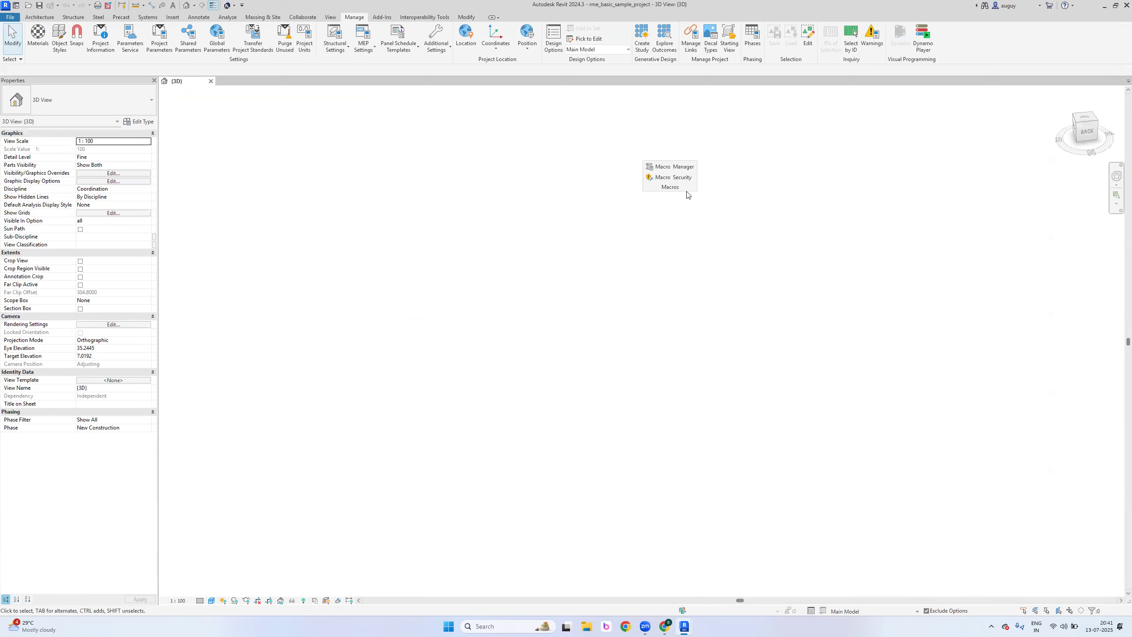
drag(690, 188, 892, 65)
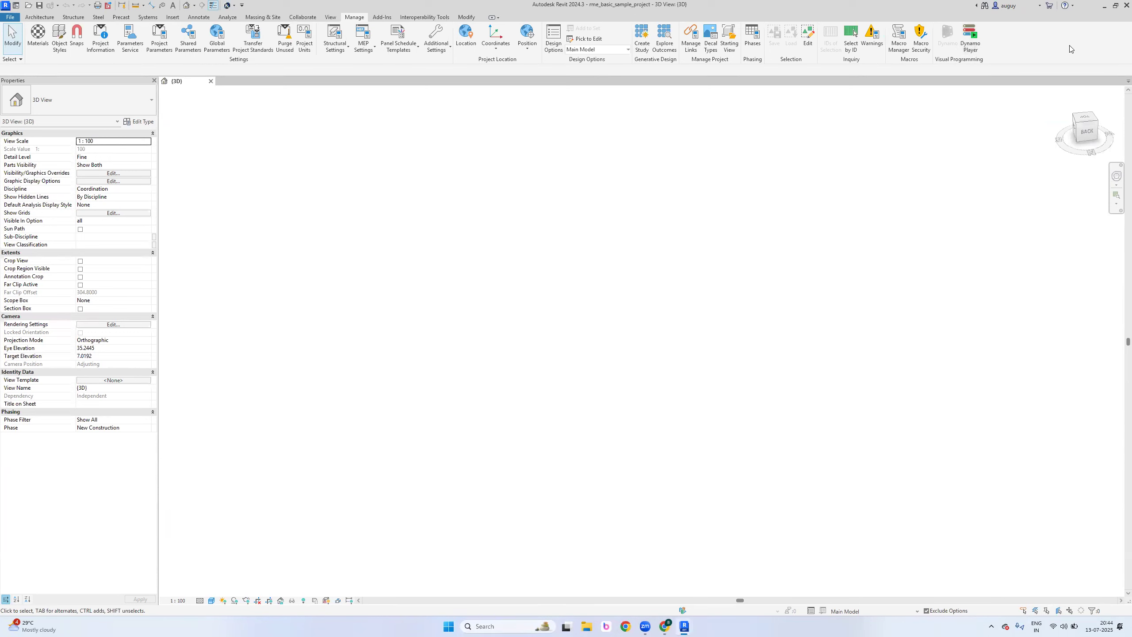
click(965, 42)
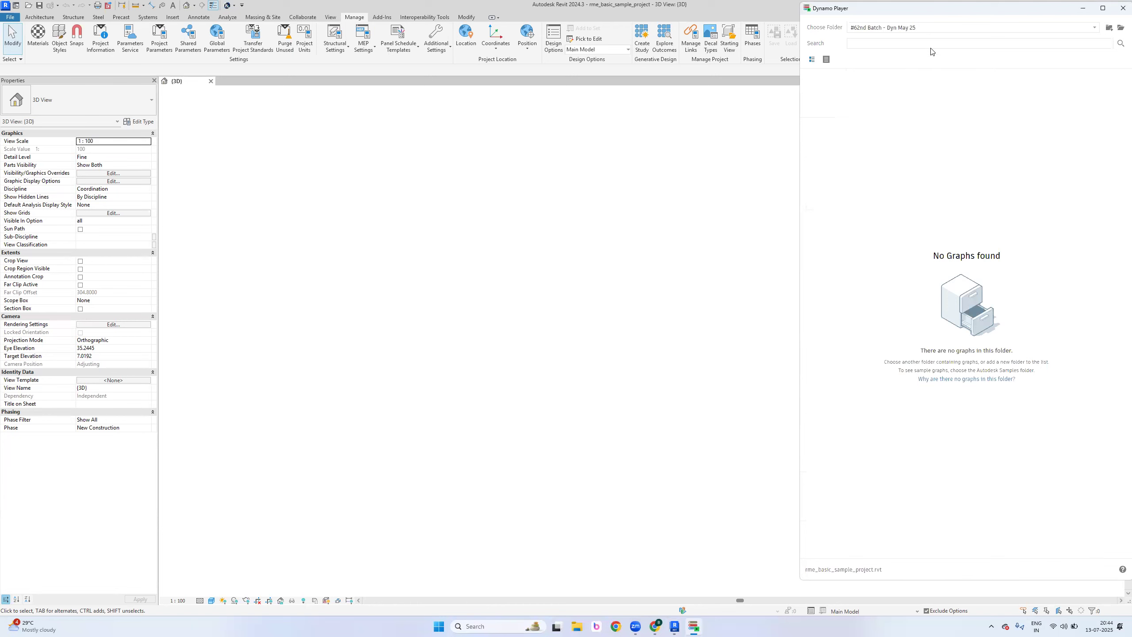
Leave Dynamo Player on the empty '862nd Batch - Dyn May 25' folder and close it
click(936, 34)
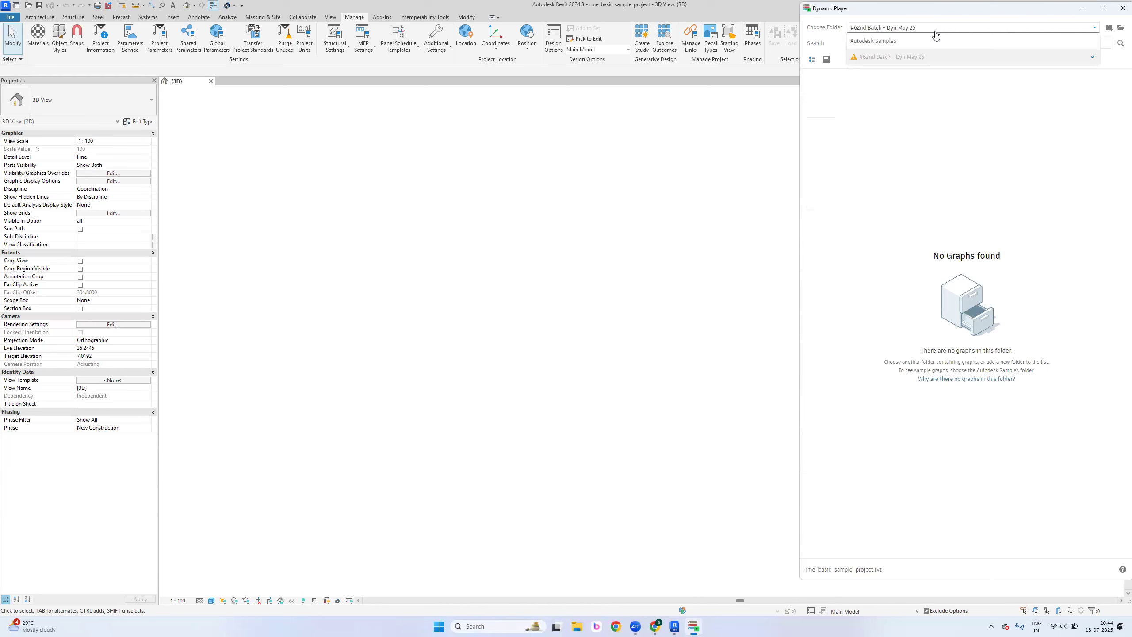
click(840, 148)
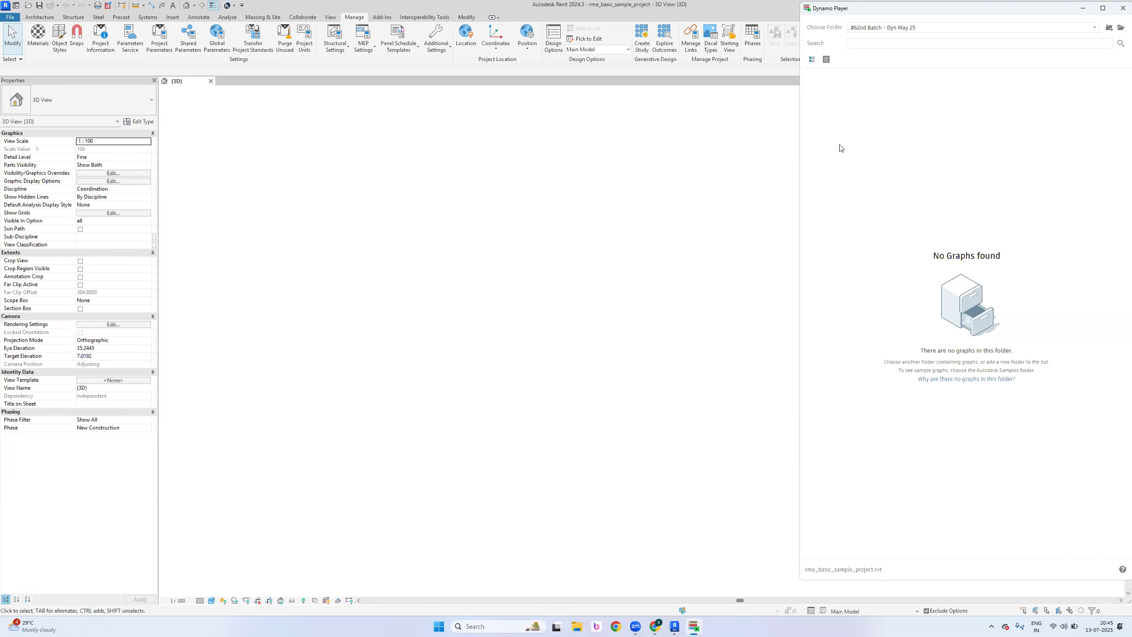
click(1122, 8)
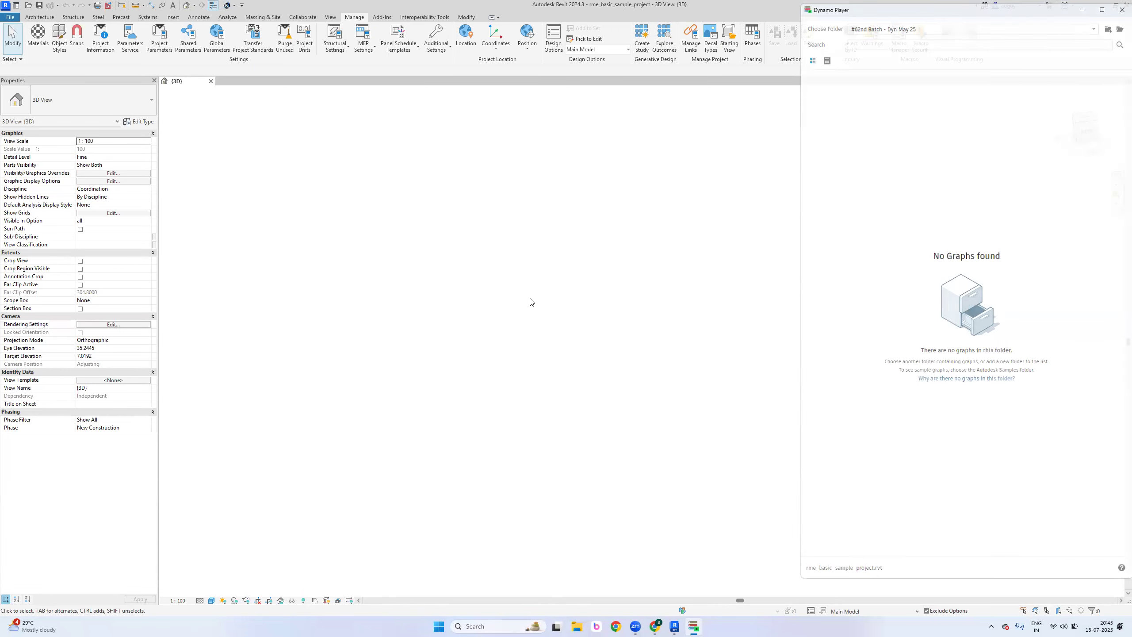
Bring up and maximize the Dynamo window, then start a new blank graph
mouse_move(684, 627)
click(736, 591)
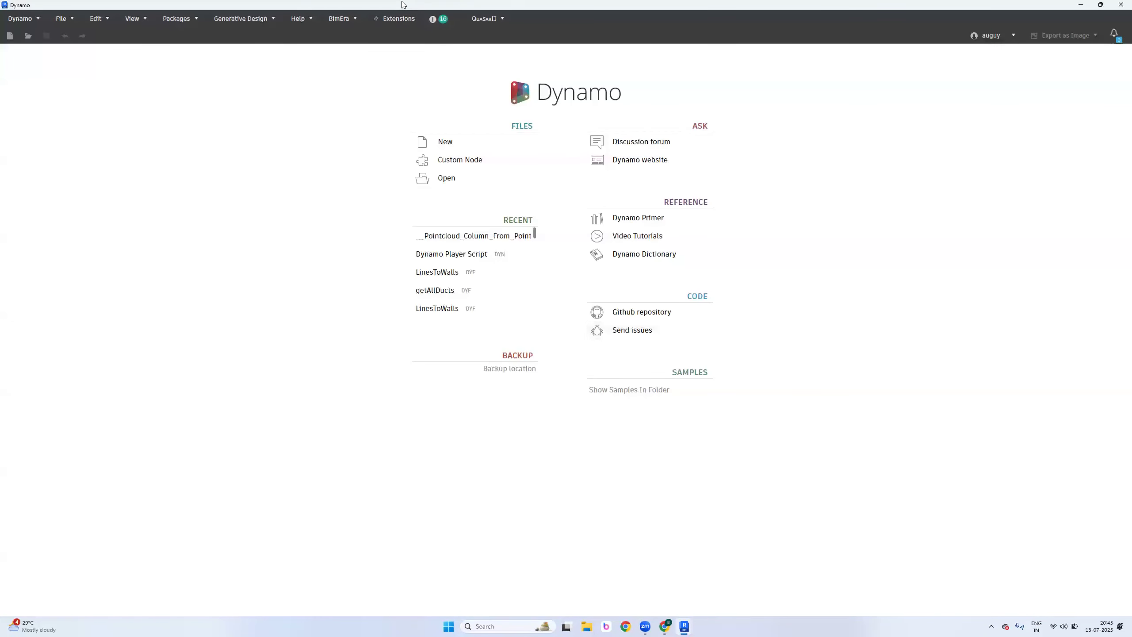
drag(402, 7, 368, 205)
double_click(369, 205)
click(491, 138)
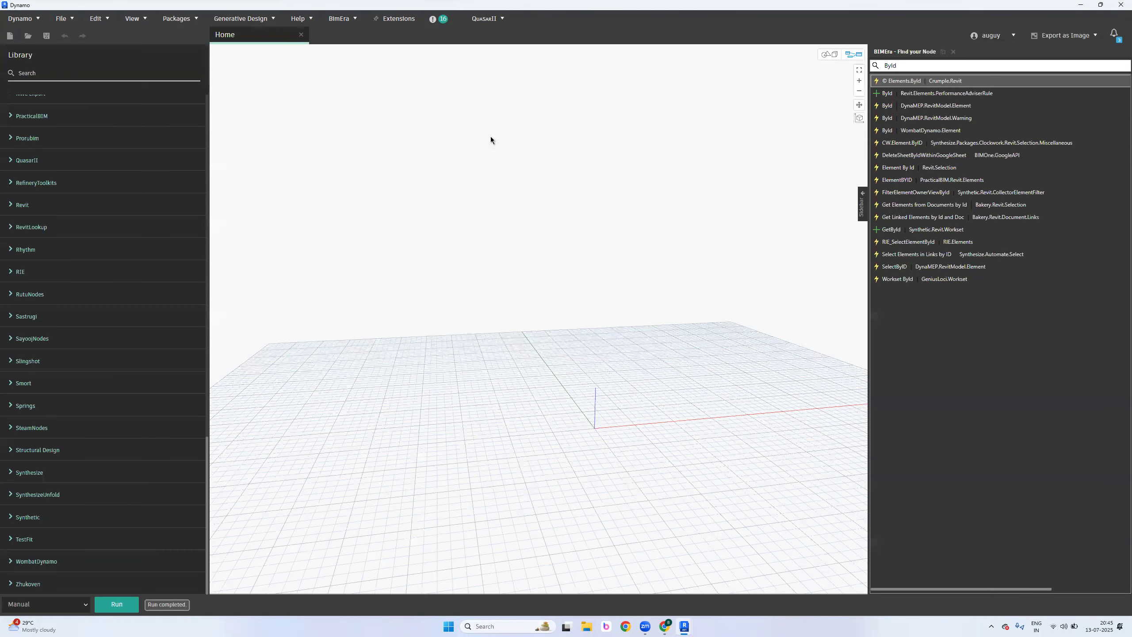
Clear the node finder search, close that panel, and narrow the Library to widen the canvas
click(954, 70)
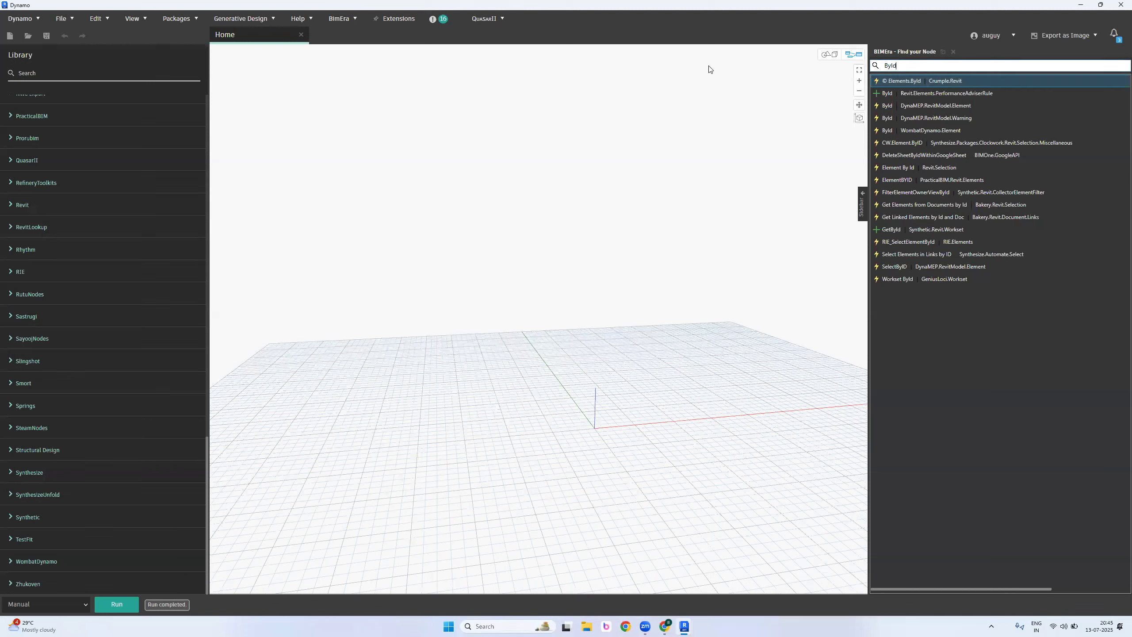
key(BackSpace)
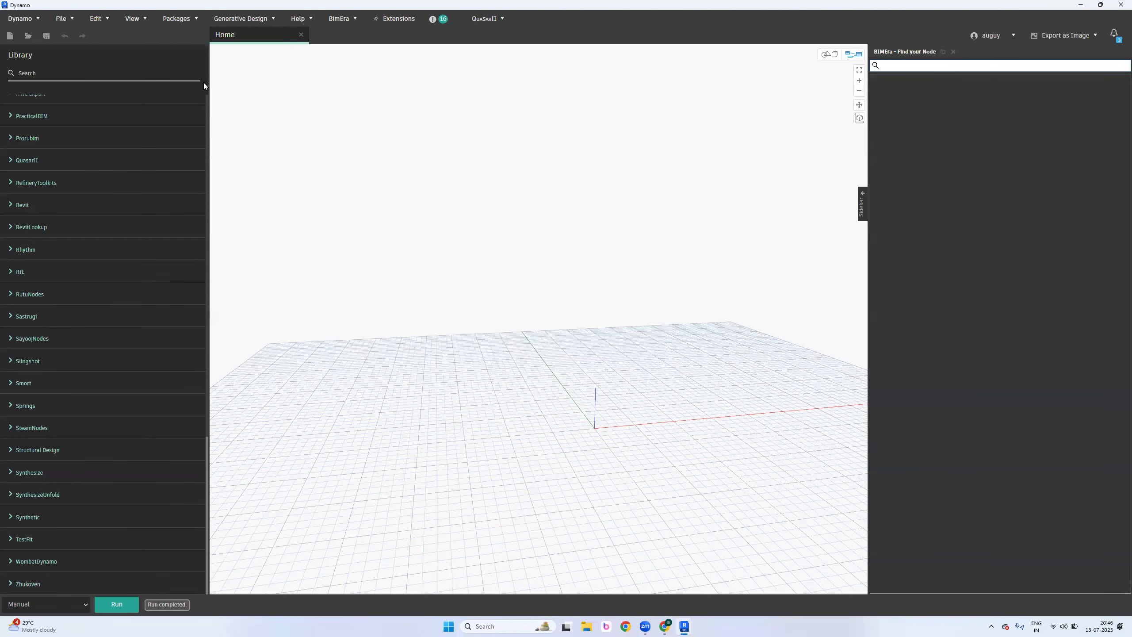
drag(205, 83, 268, 109)
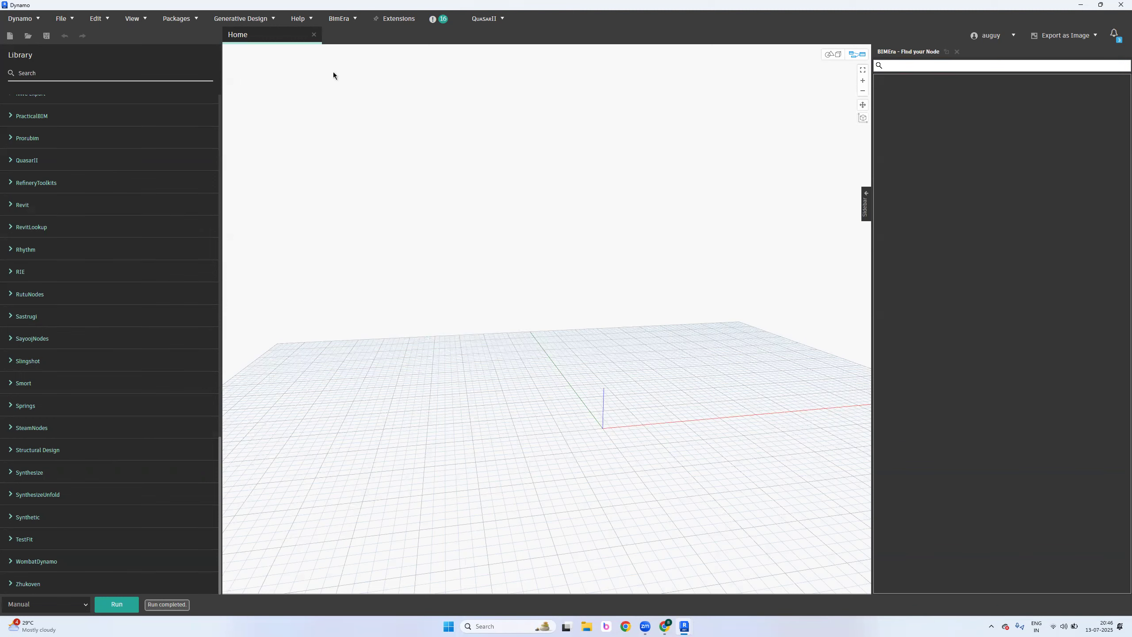
click(957, 51)
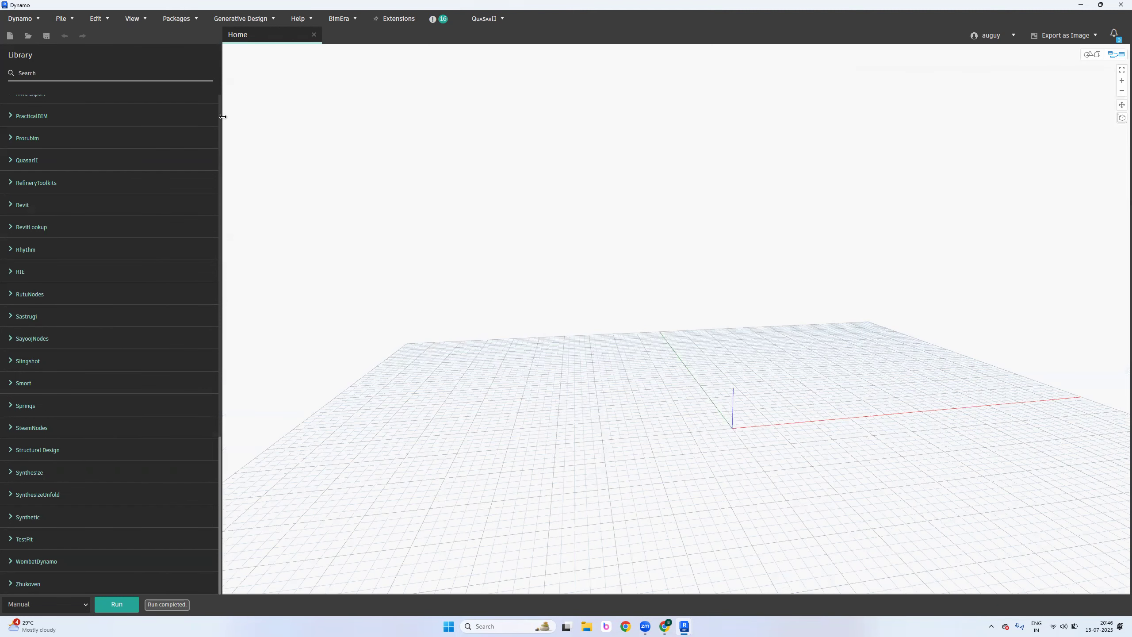
drag(223, 116, 184, 120)
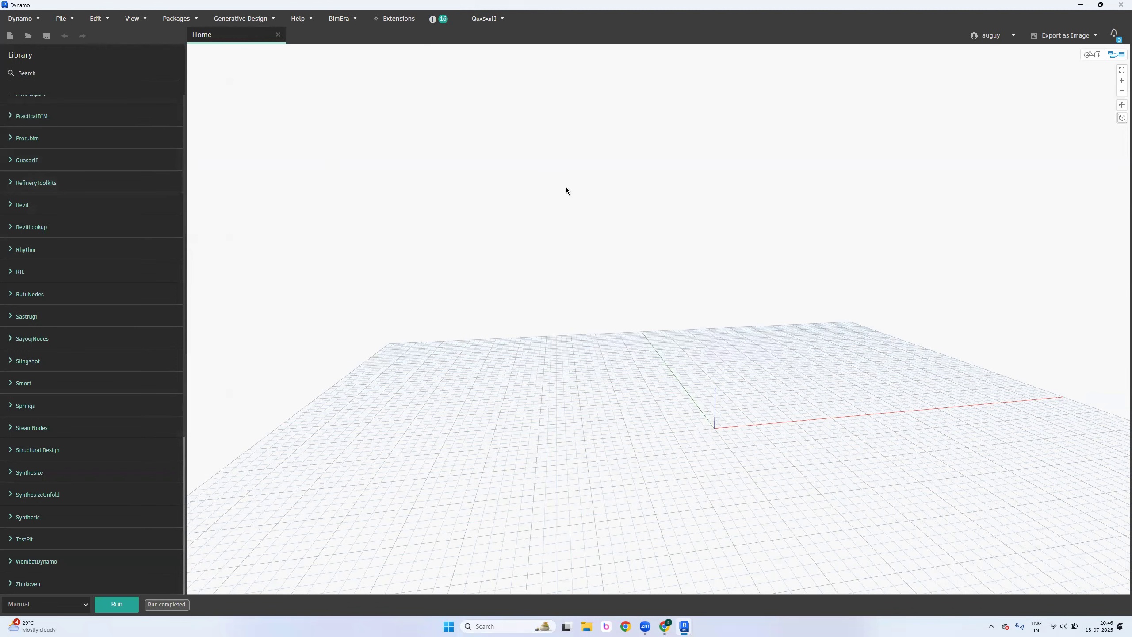
Add a Code Block with PrimitiveDataTypes and RevitDataTypes headings and an indented blank line between them
double_click(505, 182)
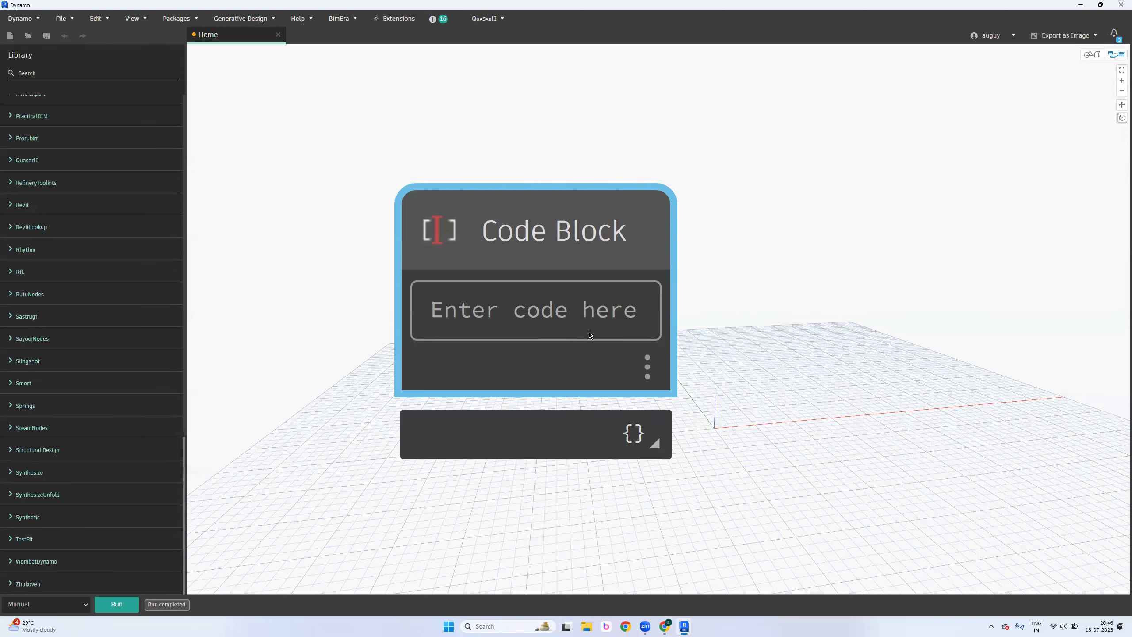
text(Prim)
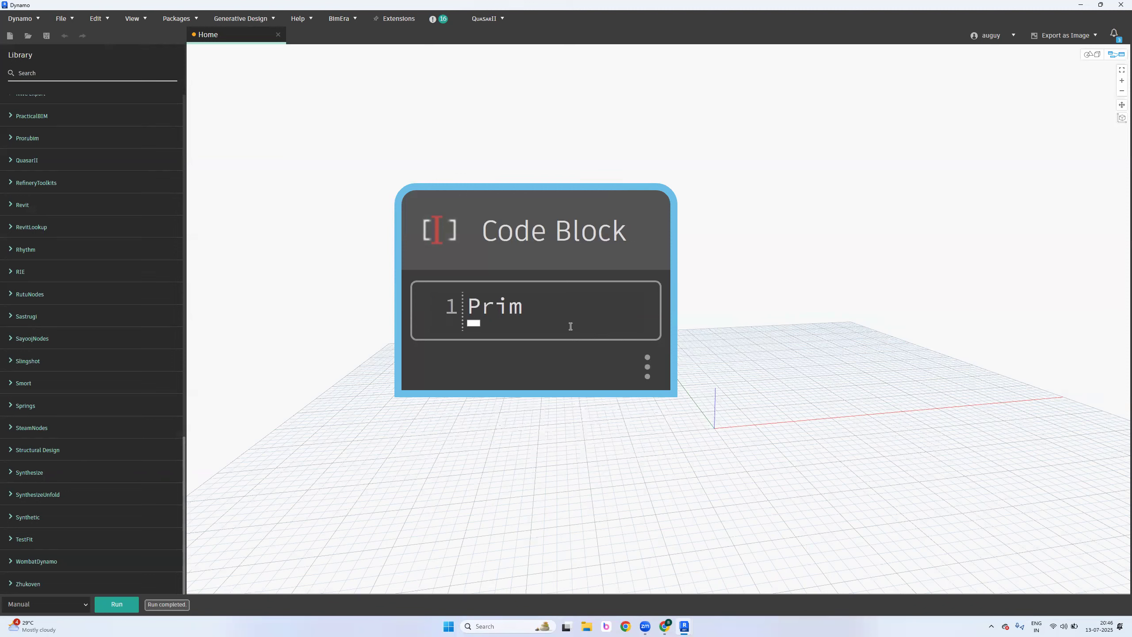
text(itiveDataTypes)
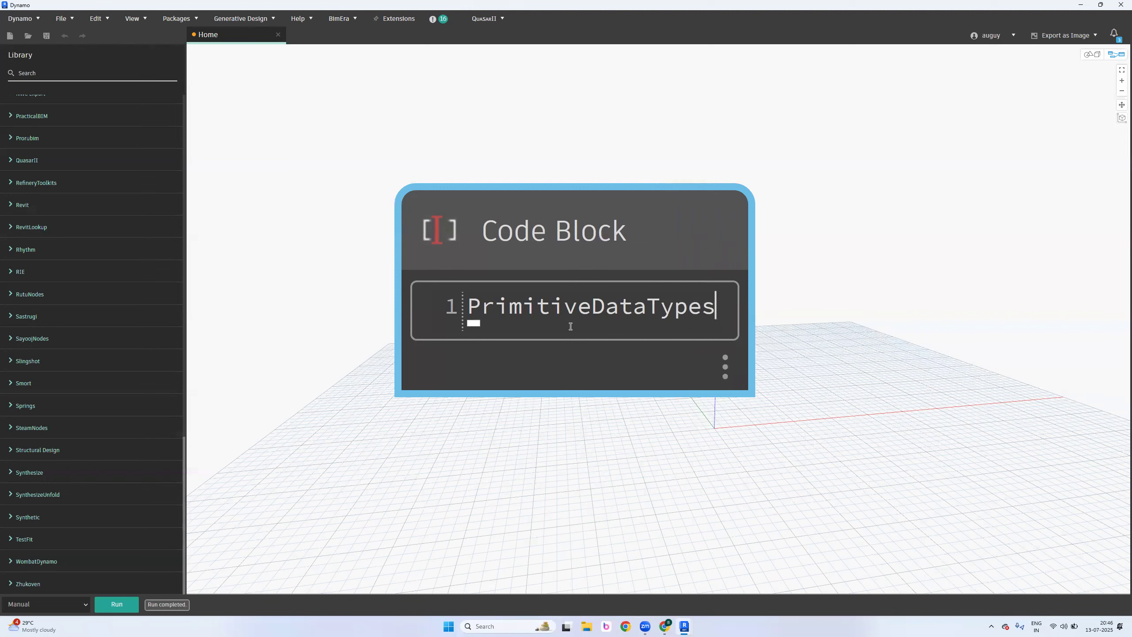
key(Home)
key(Return)
key(Up)
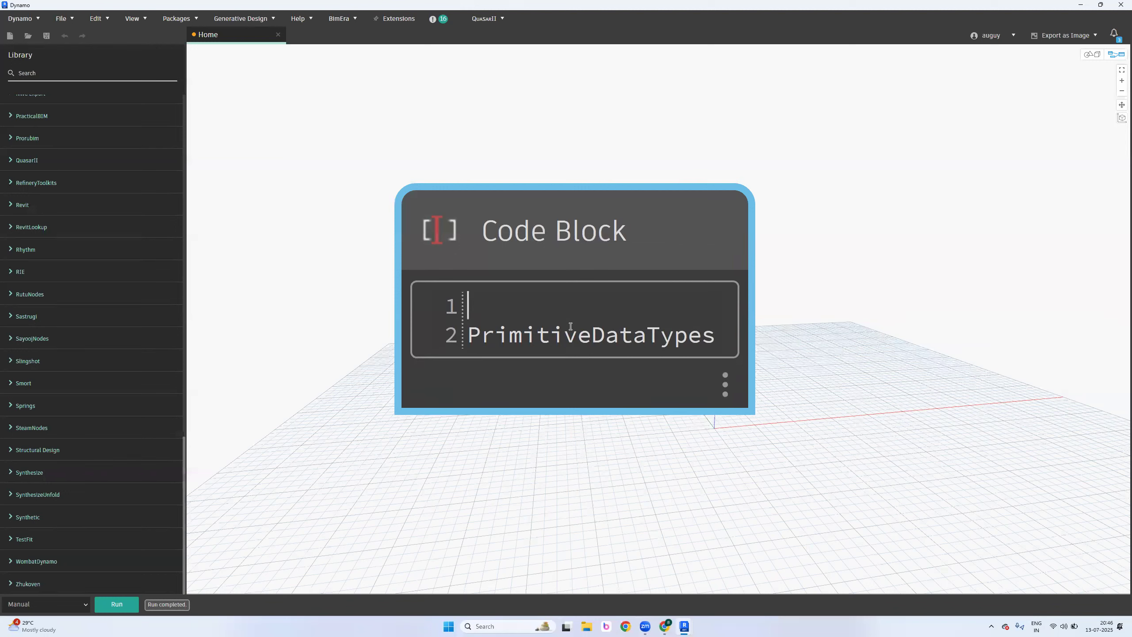
key(Down)
key(End)
key(Return)
text(R)
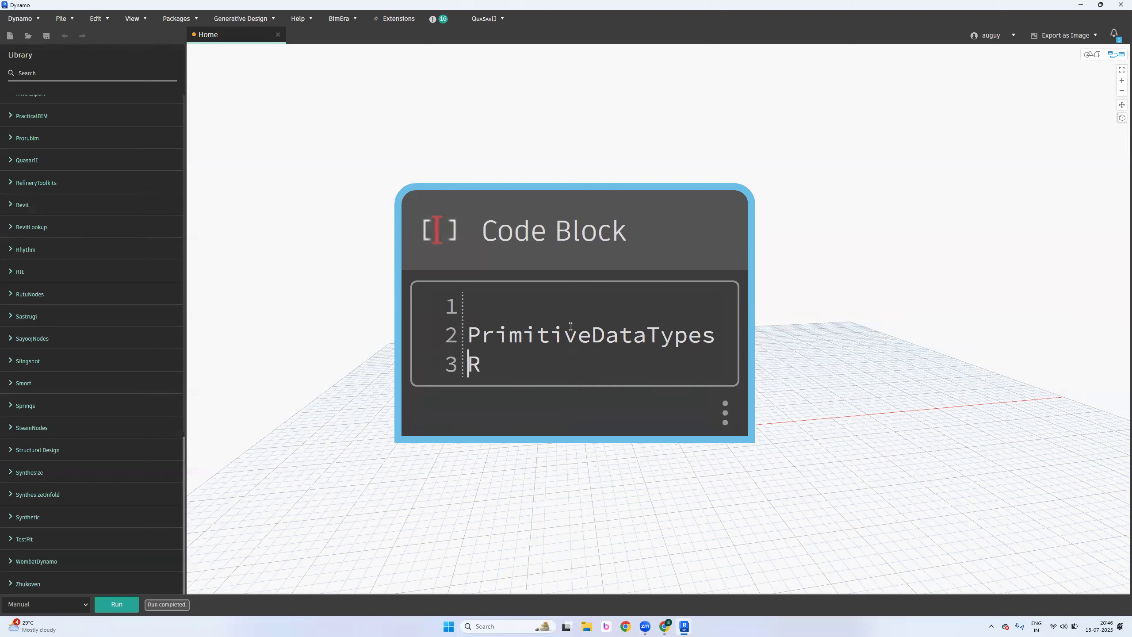
text(evitDataT)
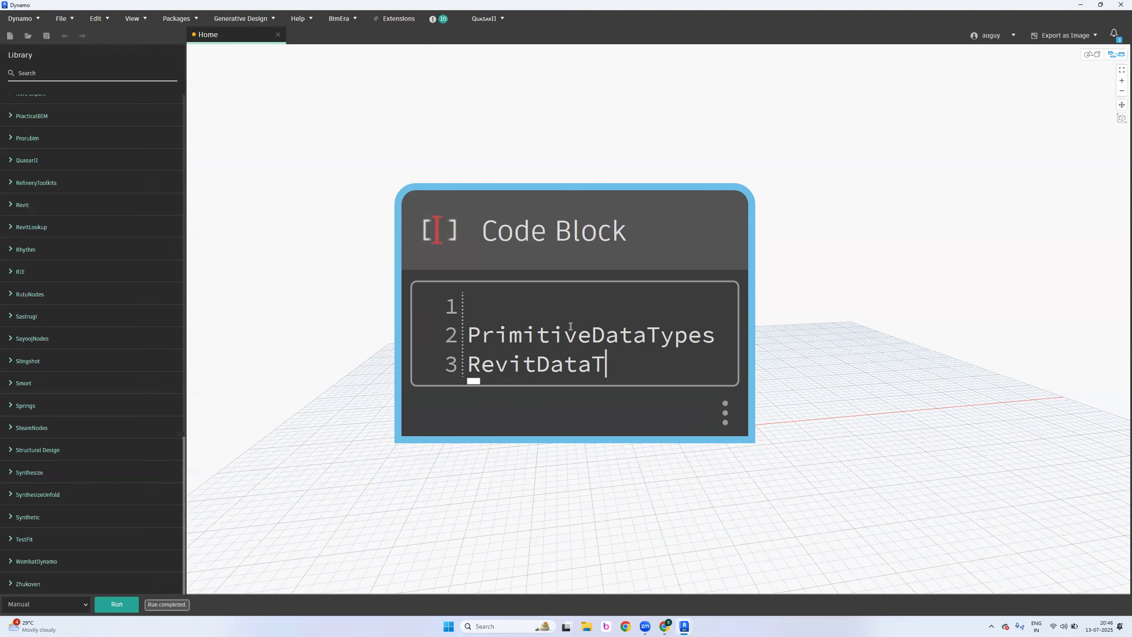
text(ypes)
key(Up)
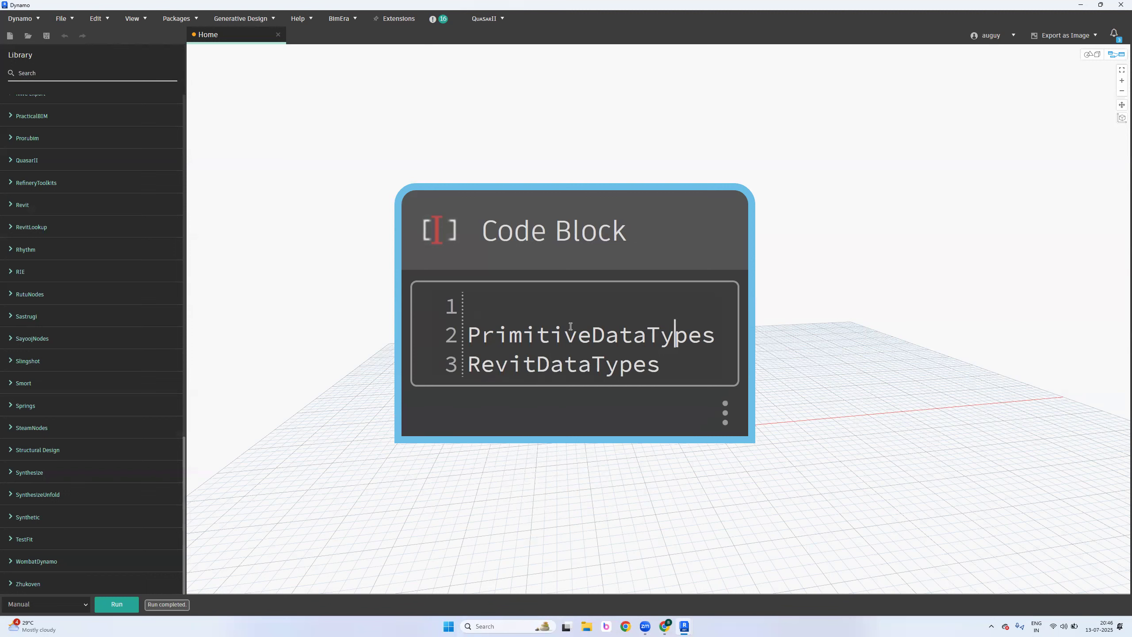
key(End)
key(Return)
key(Return)
key(Up)
key(Tab)
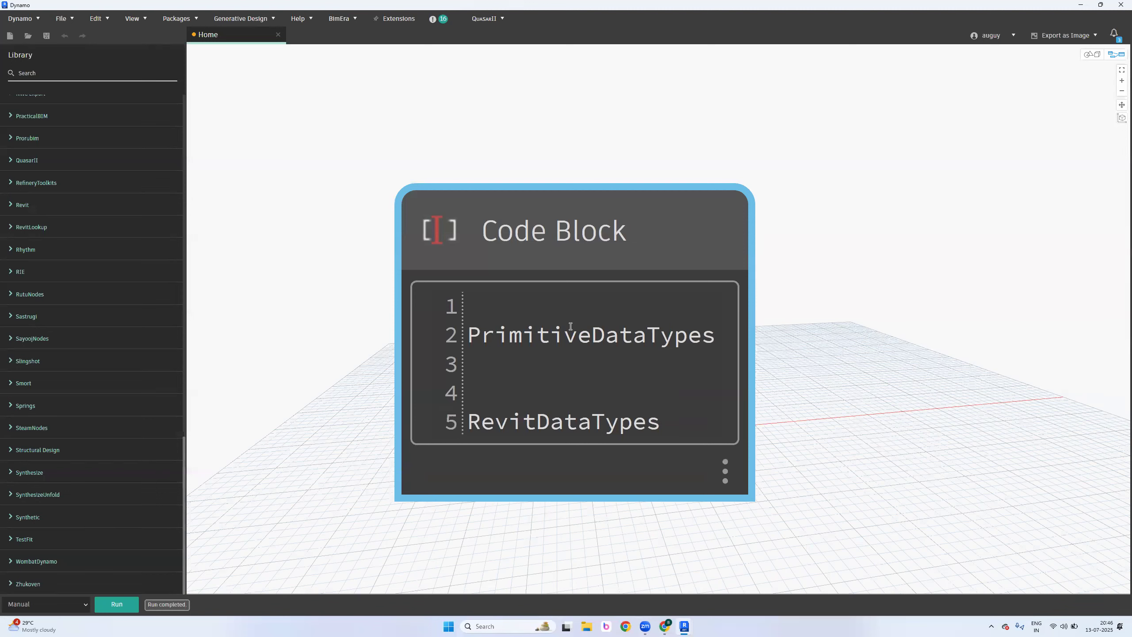
List Integer, double, String and Boolean as indented lines under PrimitiveDataTypes
text(Integer)
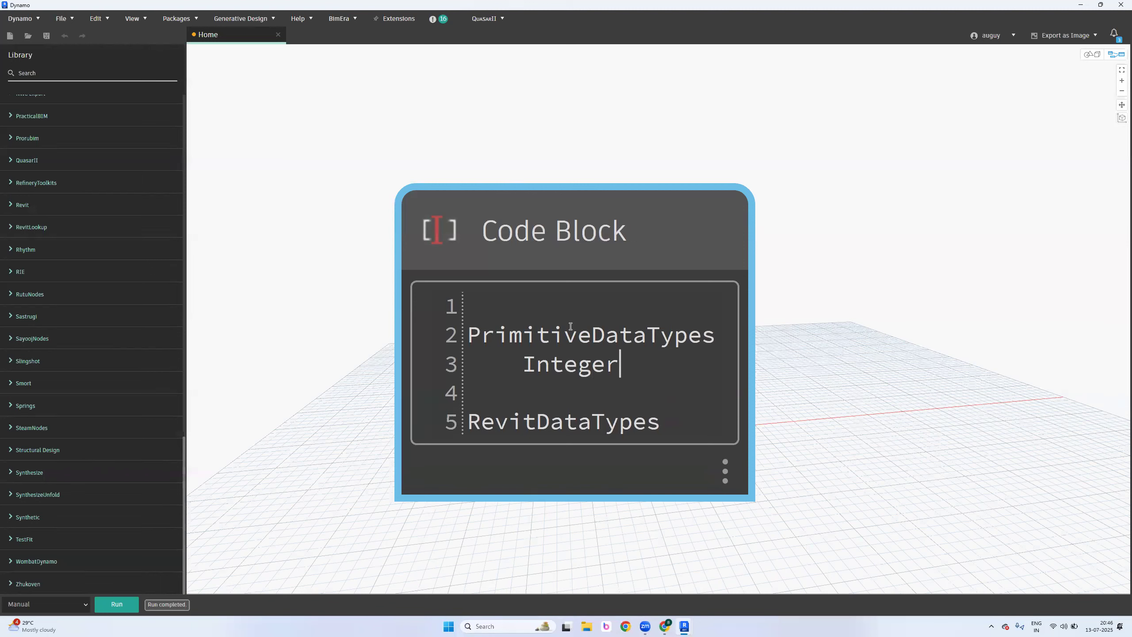
key(Return)
text(Double)
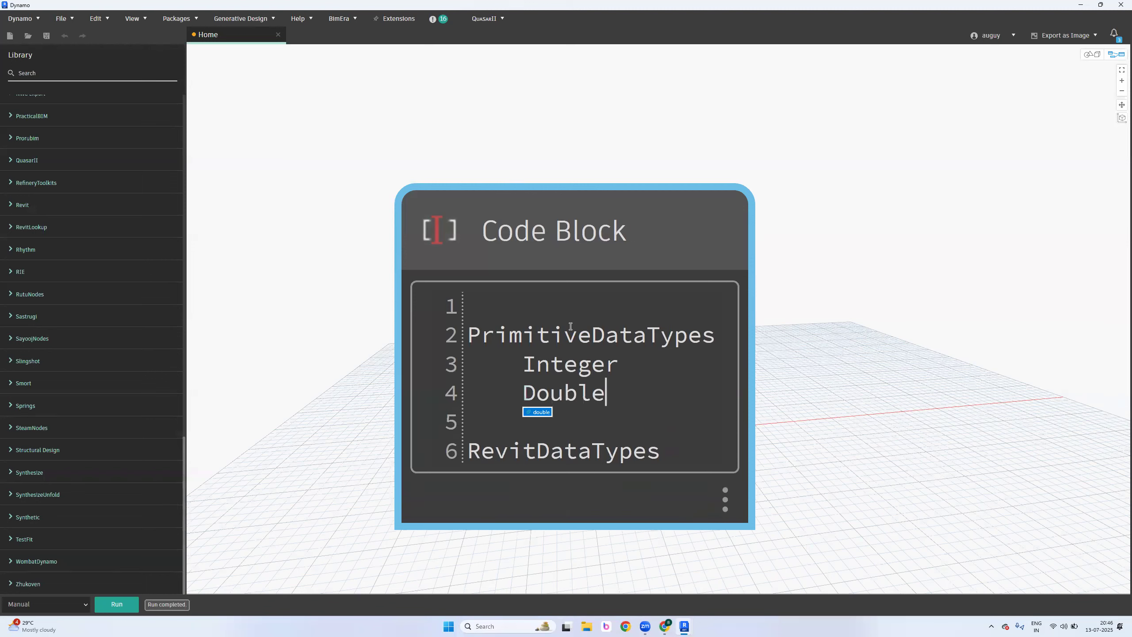
key(Return)
key(Return)
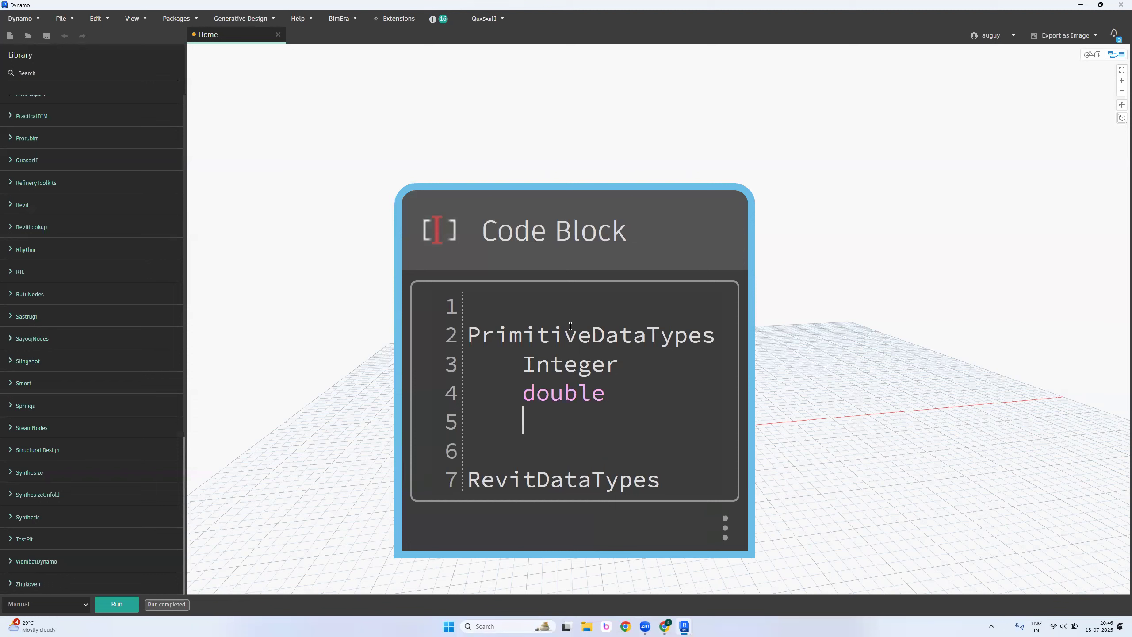
text(String)
key(Return)
key(Return)
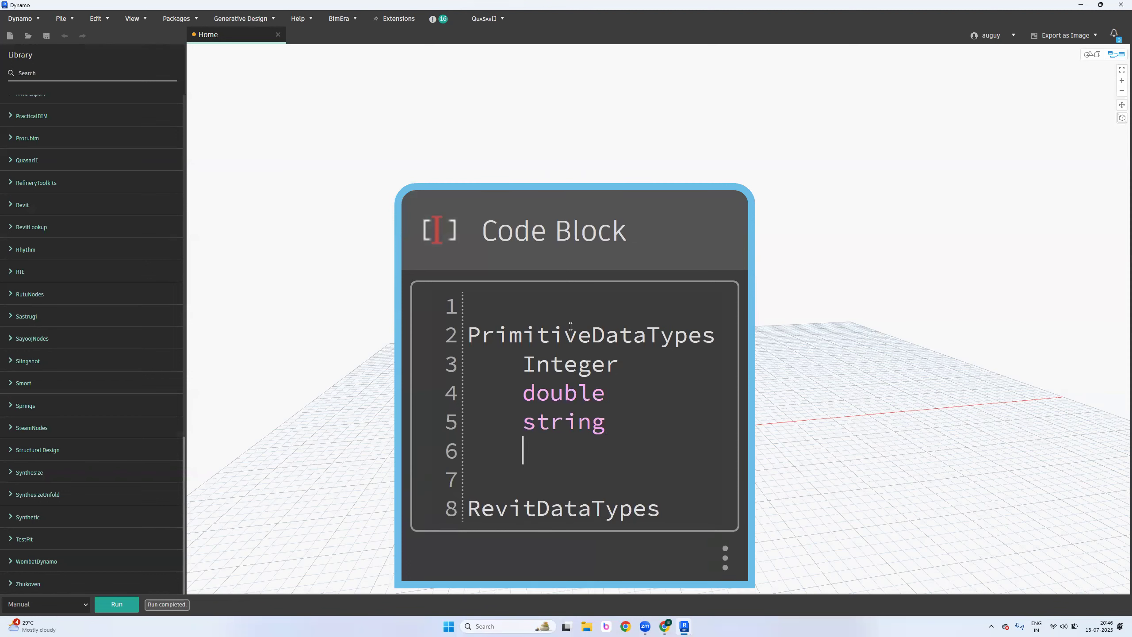
text(Boolean)
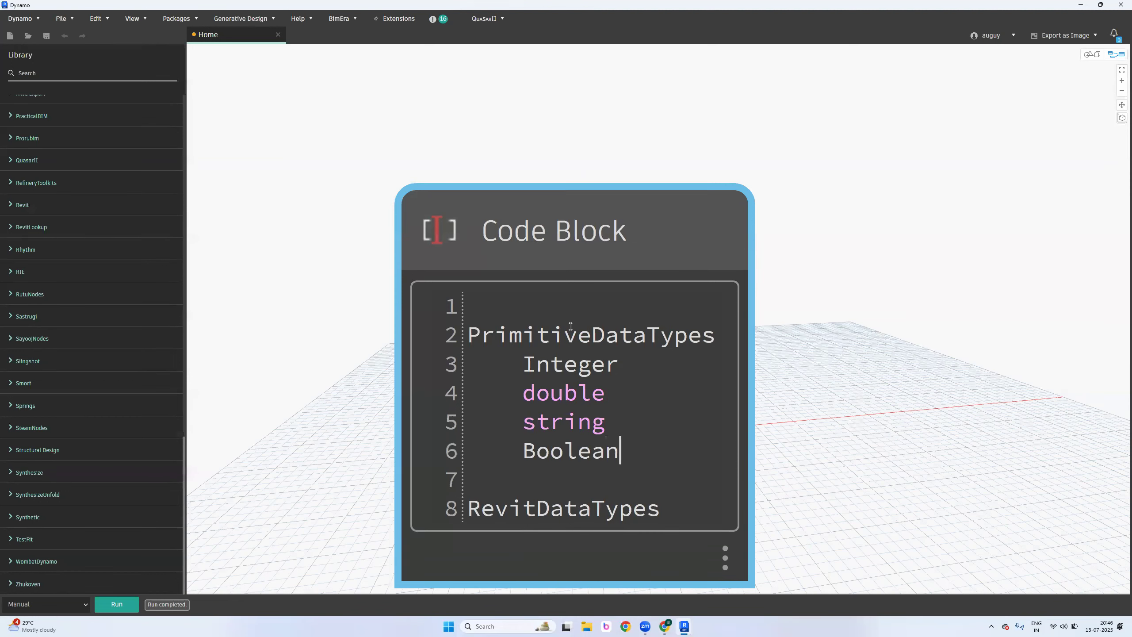
key(Return)
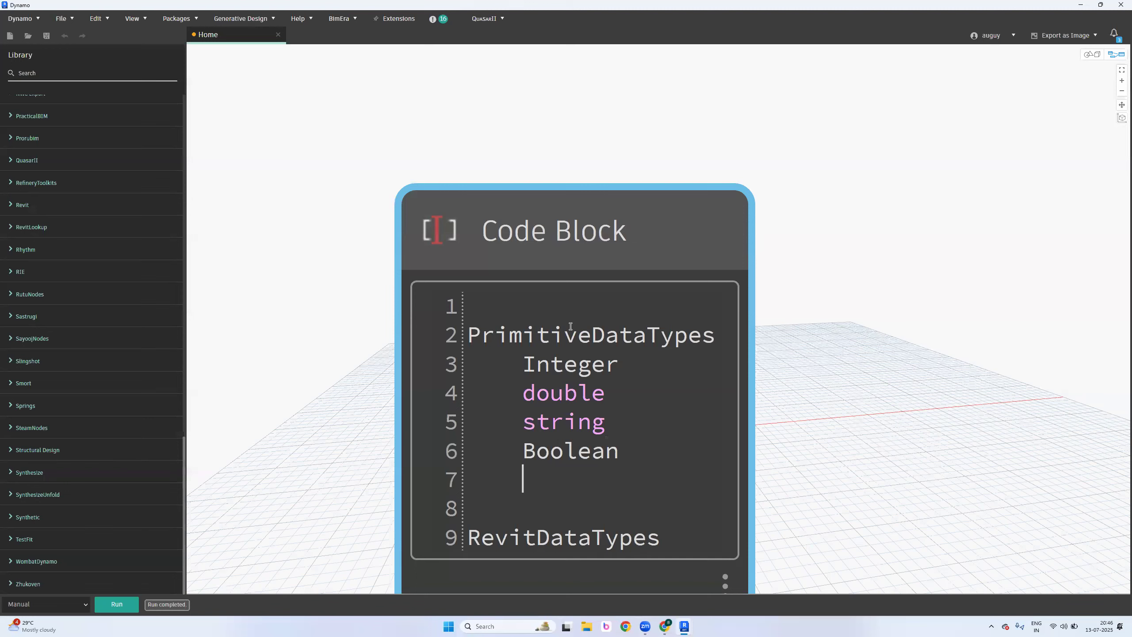
Add IntegerControlledParameters and null lines, plus an indented line under RevitDataTypes
text(Integer)
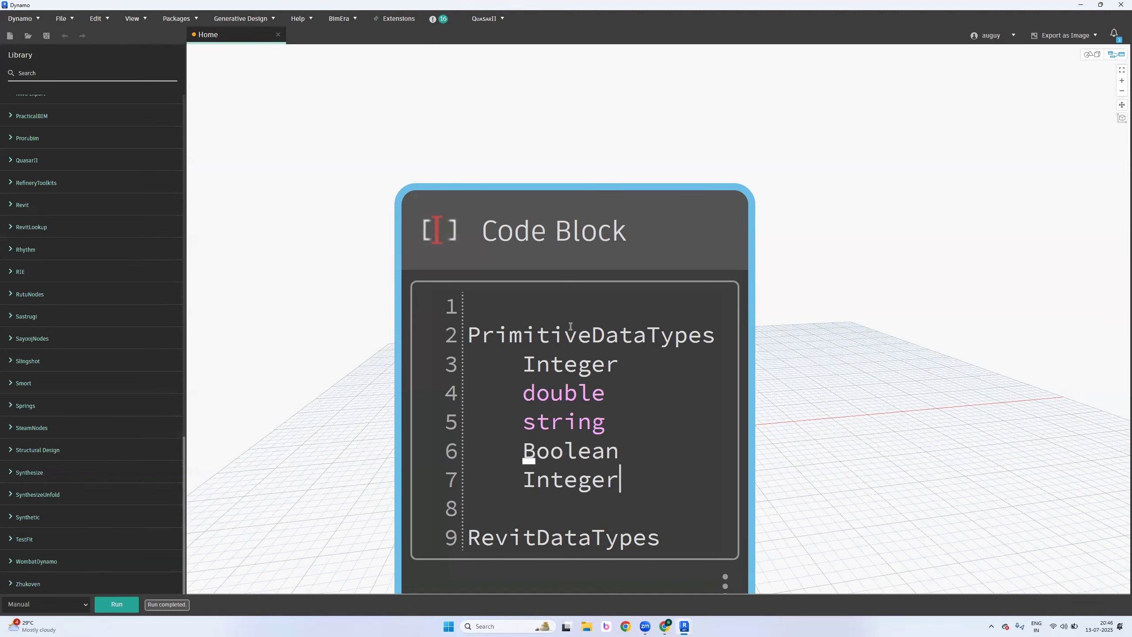
text(Controle)
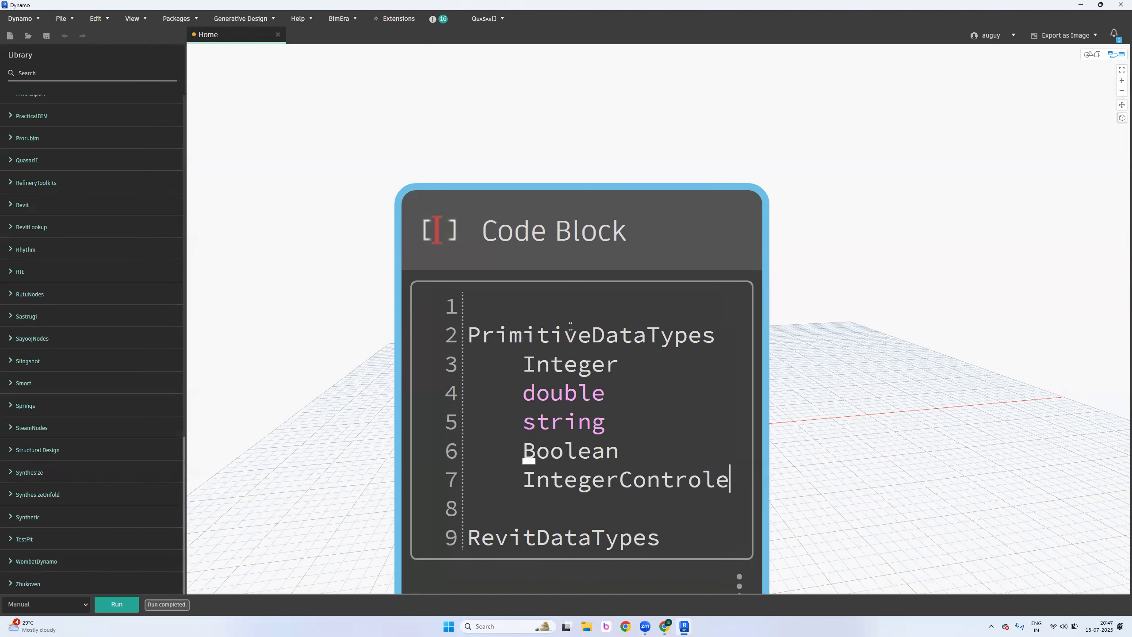
key(BackSpace)
text(ledParam)
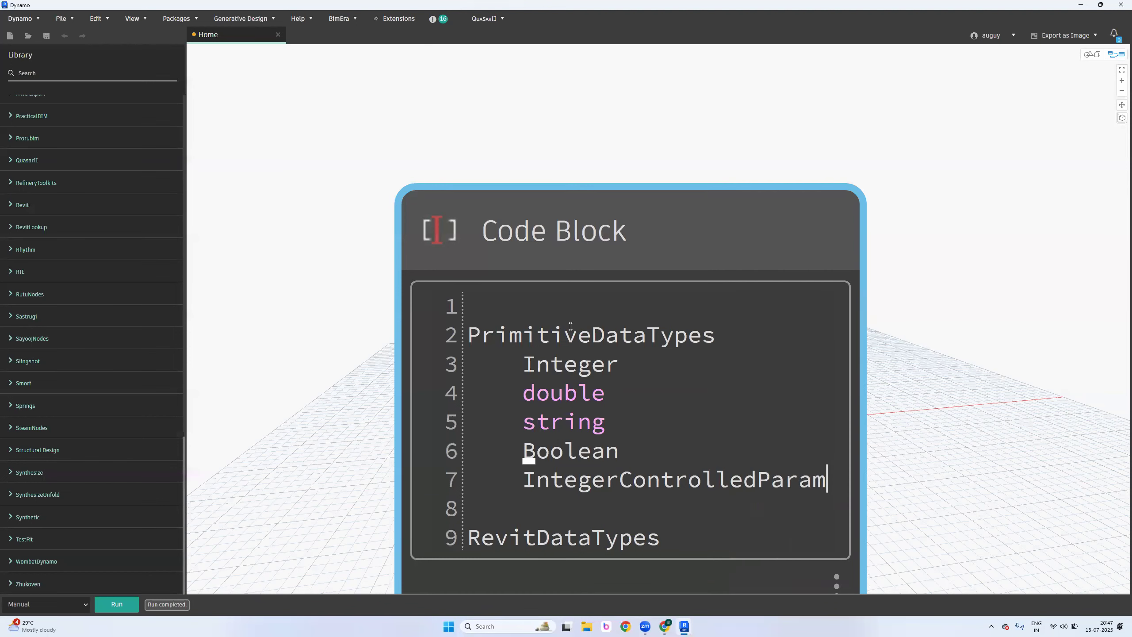
text(eters)
key(Return)
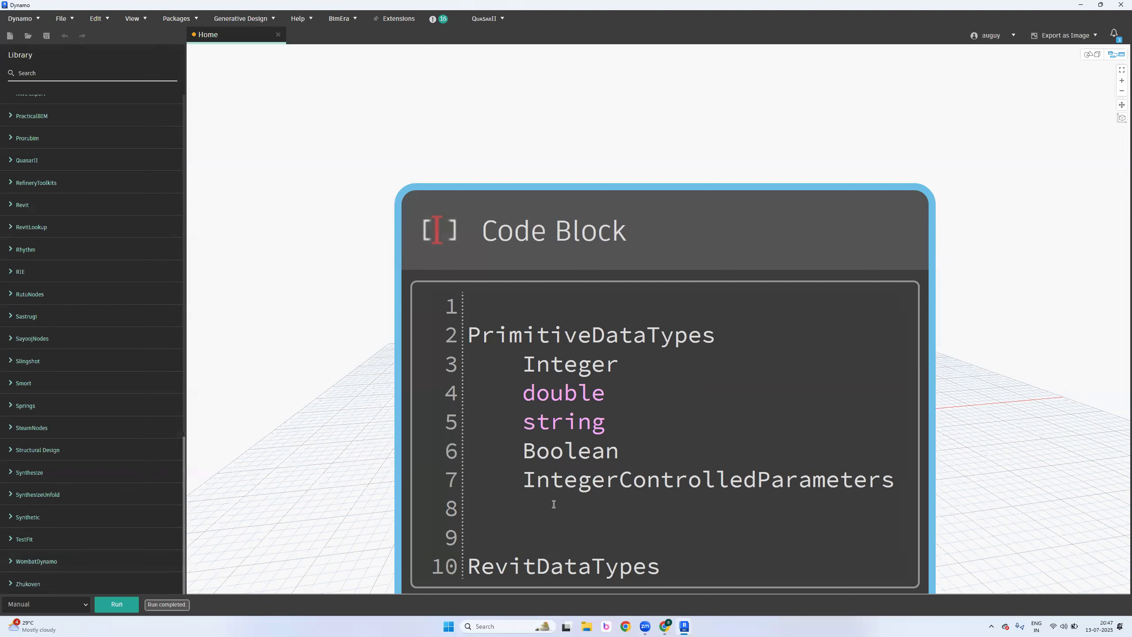
text(null)
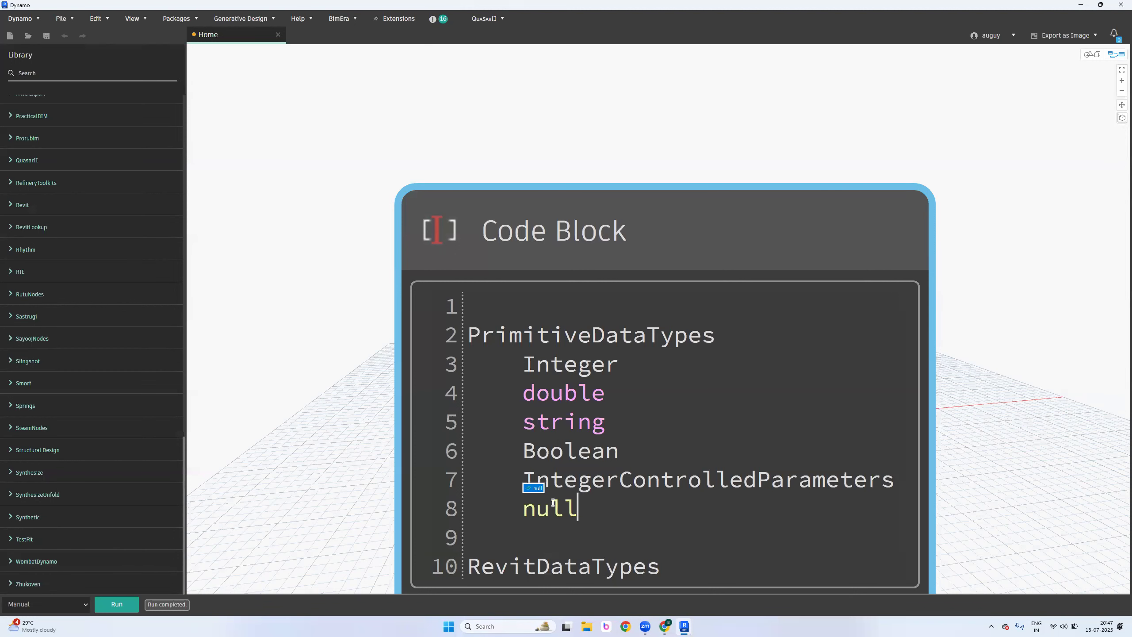
click(677, 551)
click(678, 558)
key(Return)
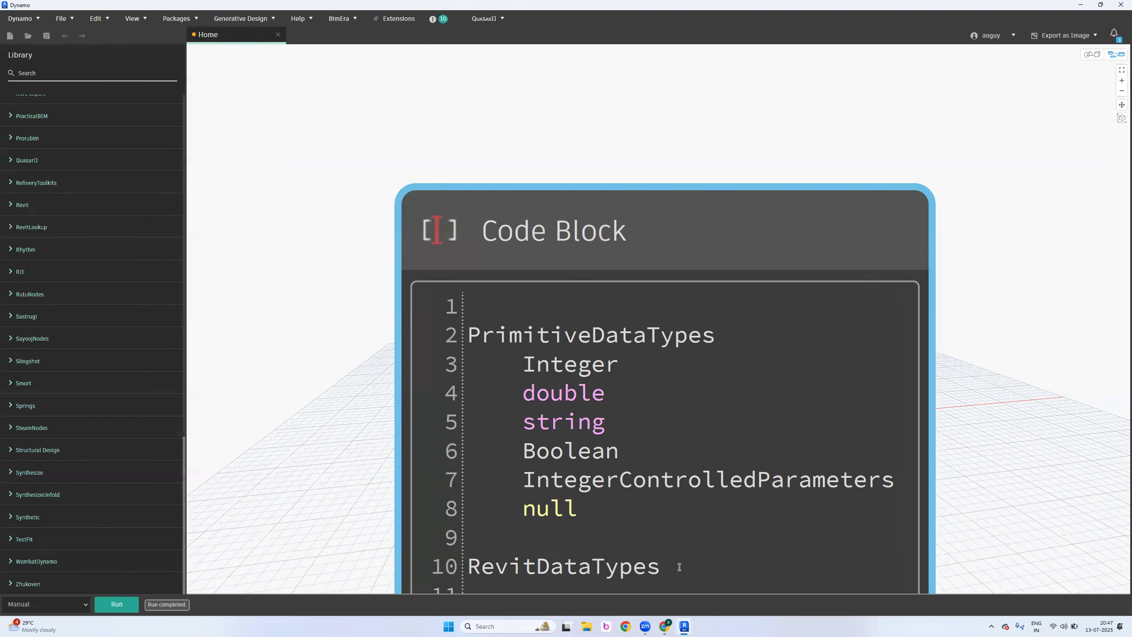
scroll(289, 180, down, 5)
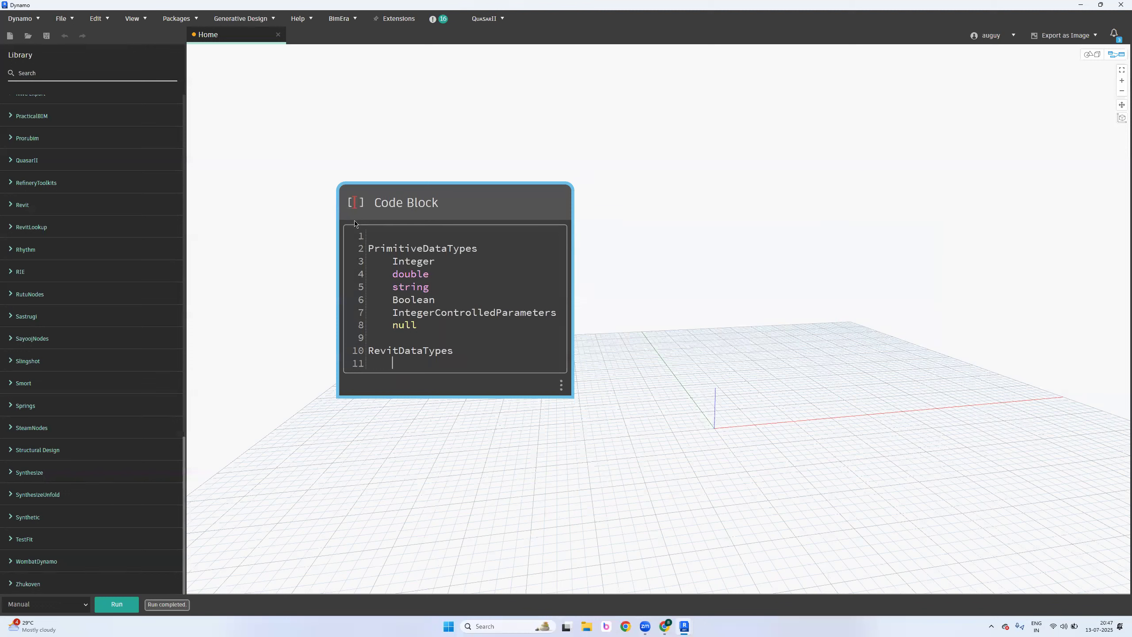
Type a 'DataTypes' heading on the empty first line of the Code Block
click(372, 236)
text(Dat a)
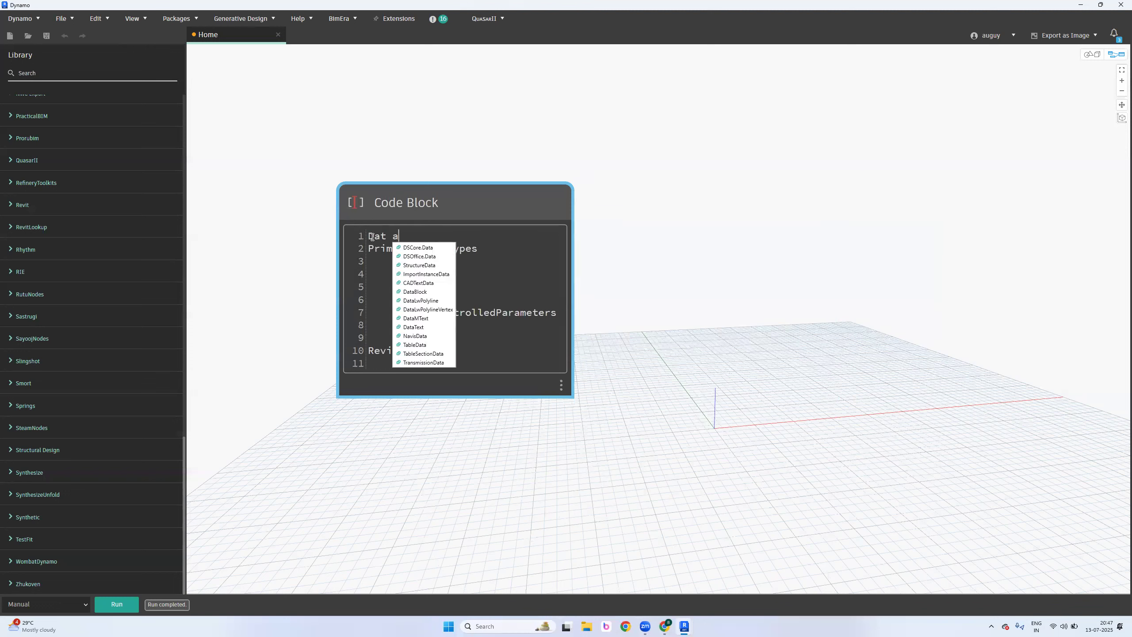
key(BackSpace)
key(BackSpace)
key(BackSpace)
text(ta Tey)
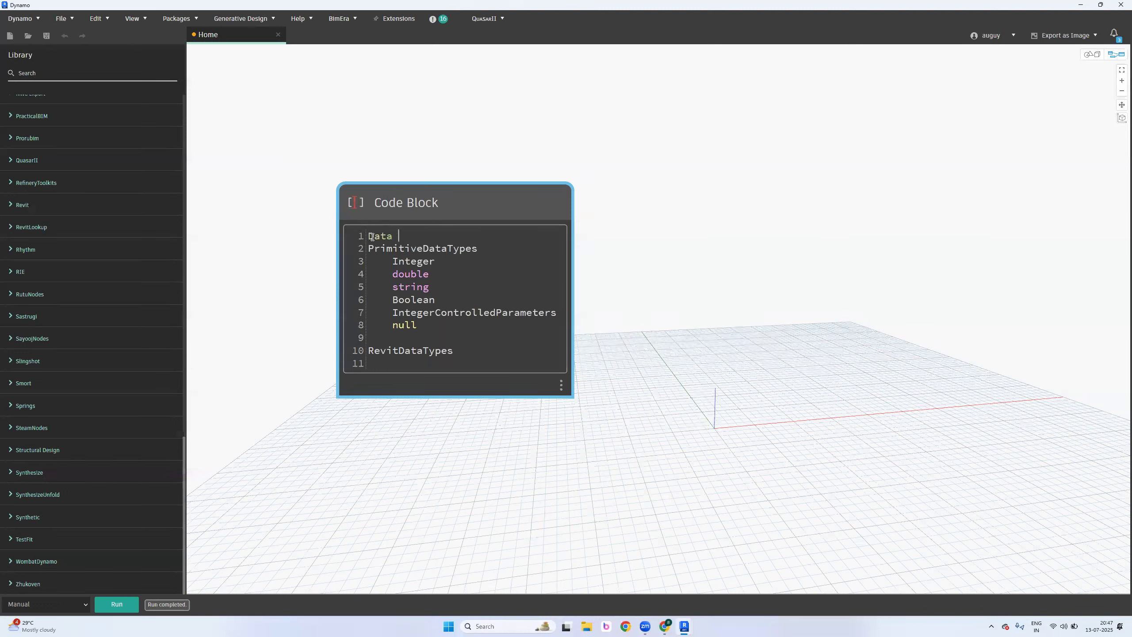
key(BackSpace)
key(BackSpace)
text(ypes)
drag(431, 286, 431, 275)
click(406, 296)
Fix the String line's casing and add example values ': 1234' and ': 12.34' to Integer and Double
scroll(353, 409, up, 3)
drag(424, 192, 433, 172)
text(S)
text(D)
key(Escape)
click(515, 164)
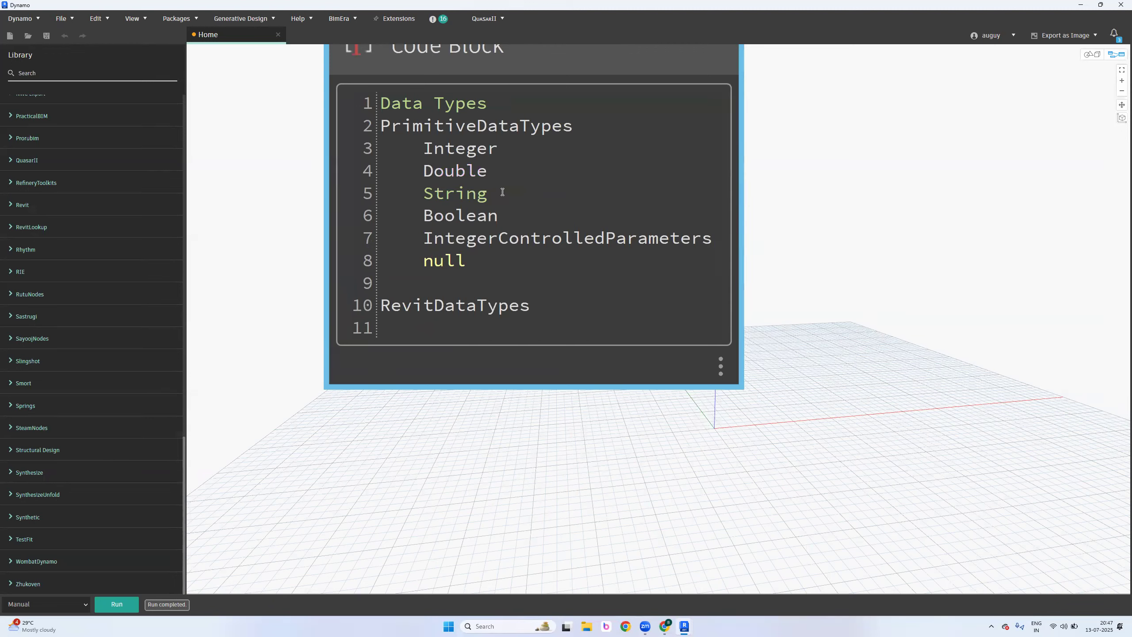
text(: 1234)
key(Down)
key(Down)
key(Up)
text(: 12.34)
Annotate String with a quoted sample name and Boolean with ': True / False'
key(Down)
text(: "Rajesh")
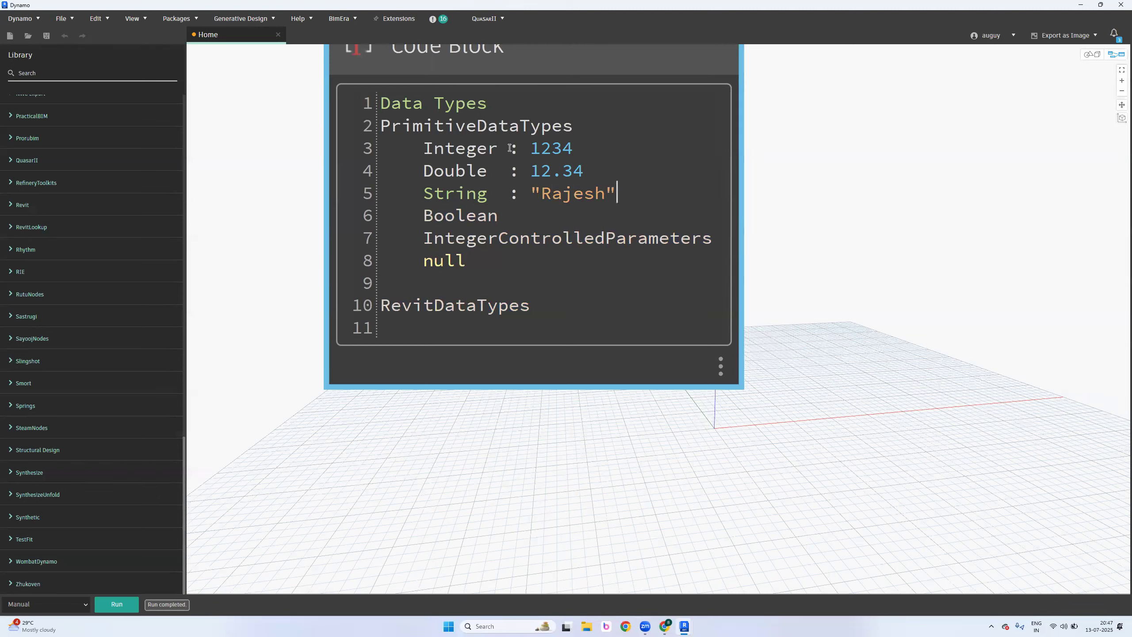
key(Down)
text(: True / False)
key(Return)
key(ctrl+z)
key(Return)
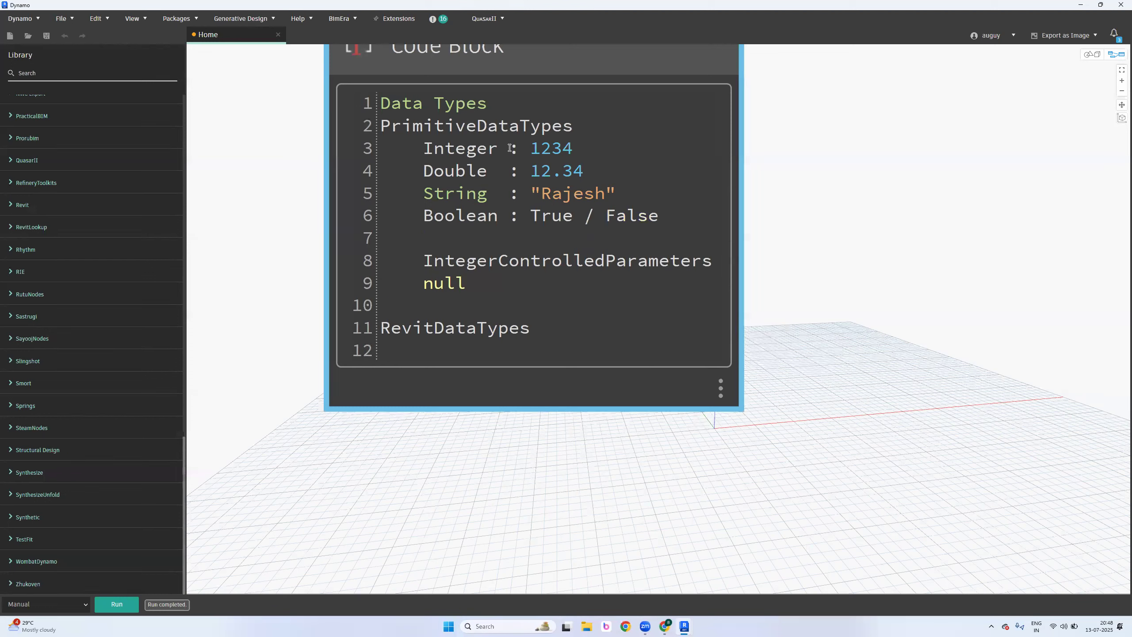
Delete the blank line above IntegerControlledParameters, commit the Code Block, and minimize Dynamo
key(Down)
key(Up)
key(Right)
key(Home)
key(BackSpace)
key(BackSpace)
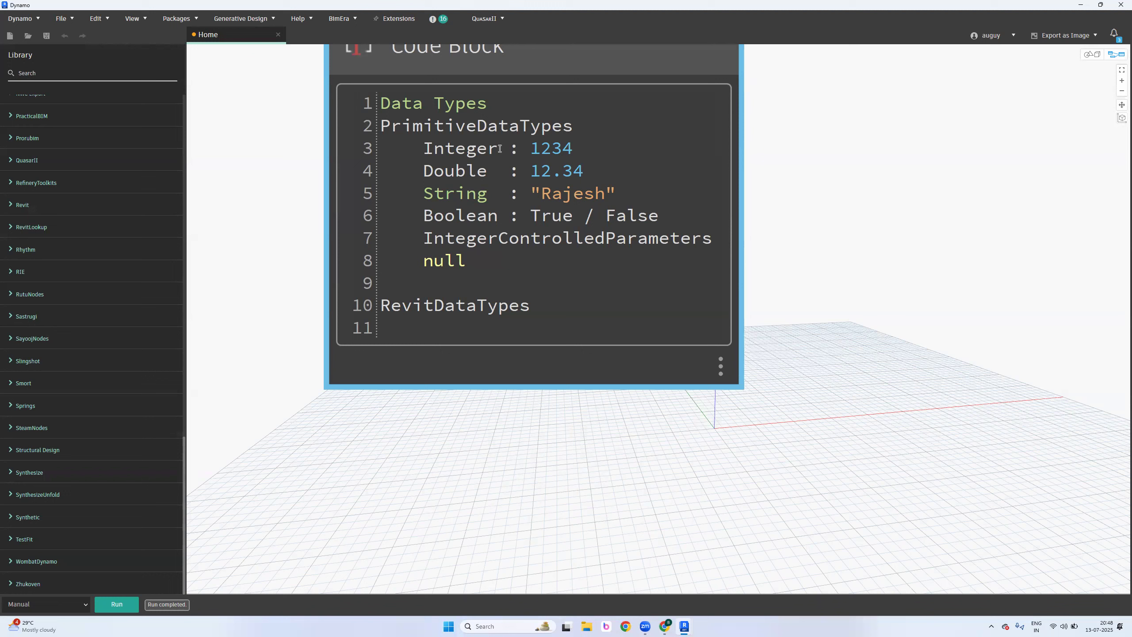
click(618, 251)
click(719, 244)
click(428, 242)
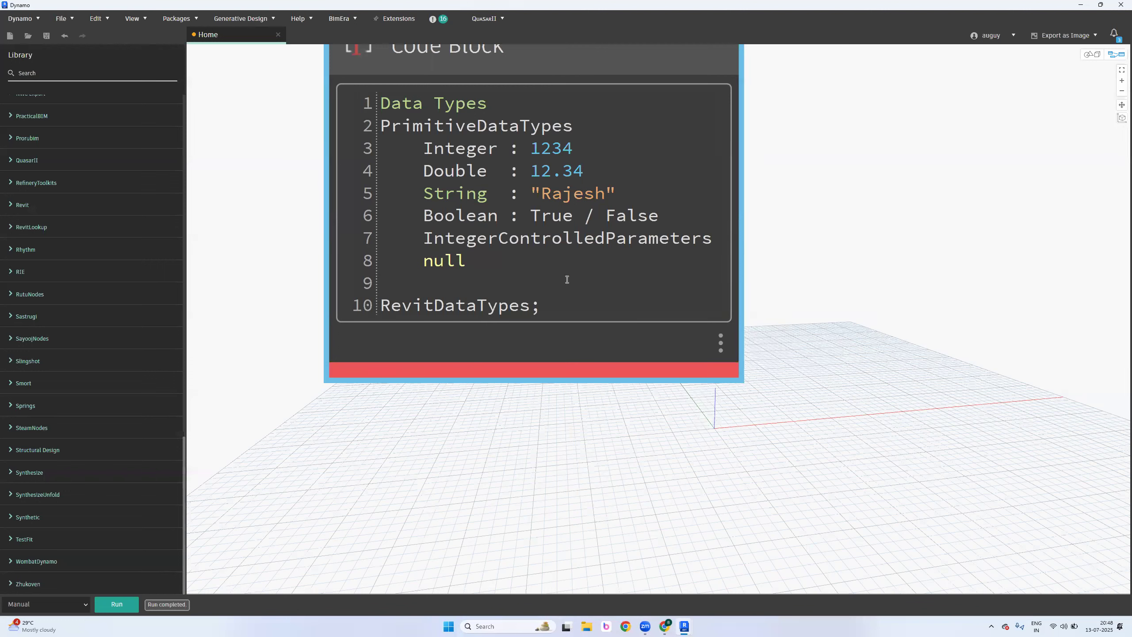
click(713, 239)
click(1080, 5)
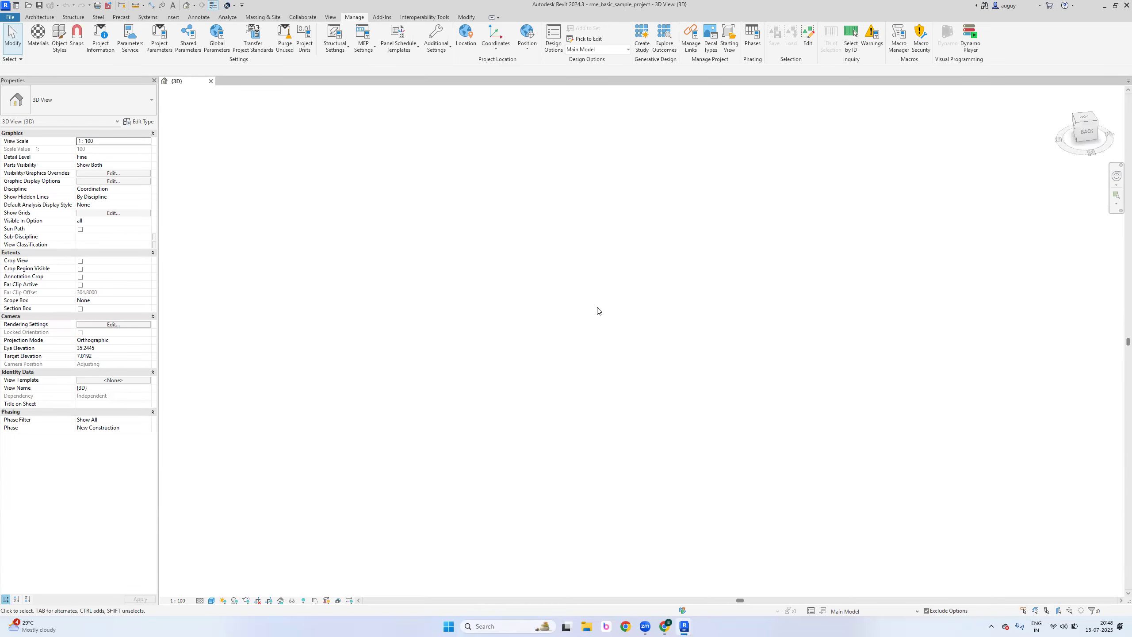
scroll(598, 308, down, 2)
shift+middle_drag(456, 389, 505, 389)
scroll(340, 338, up, 5)
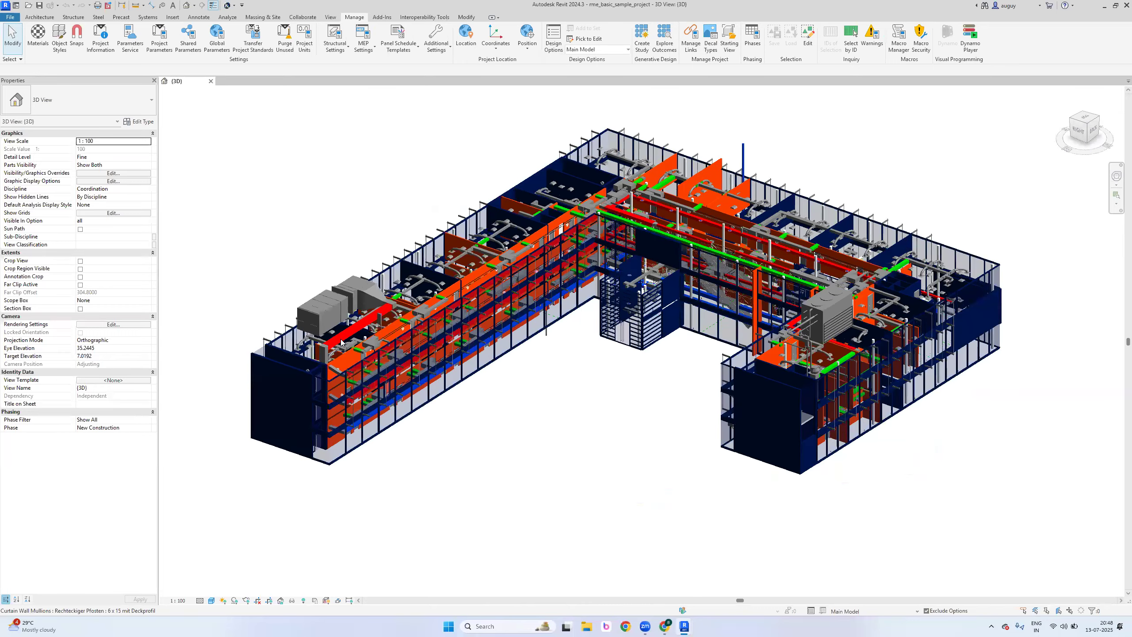
scroll(341, 339, up, 3)
click(355, 336)
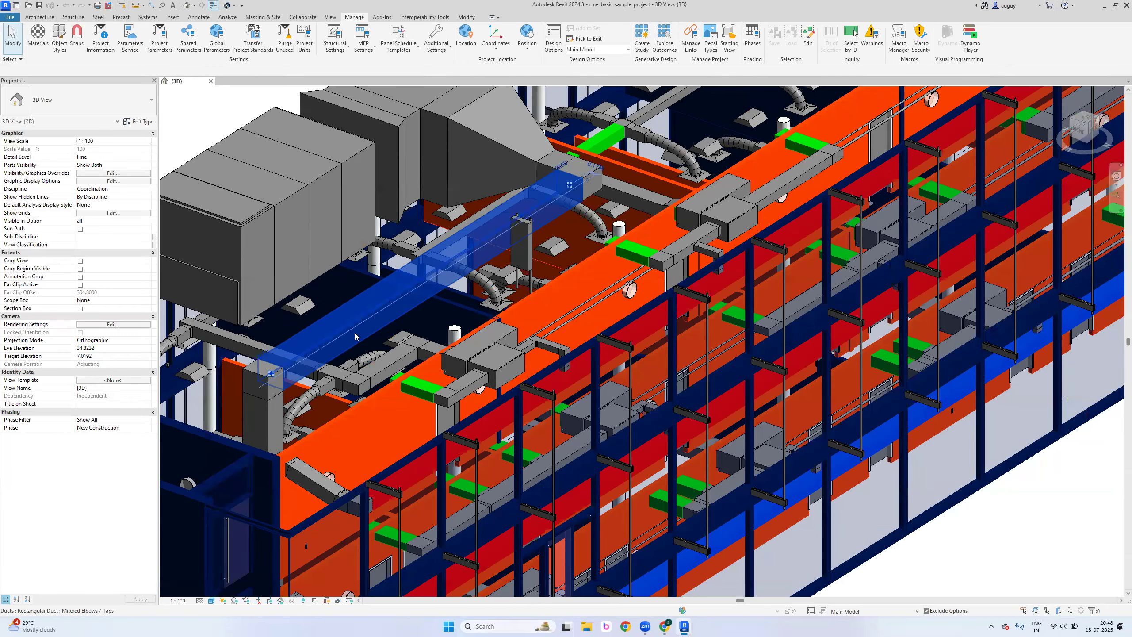
scroll(365, 290, down, 5)
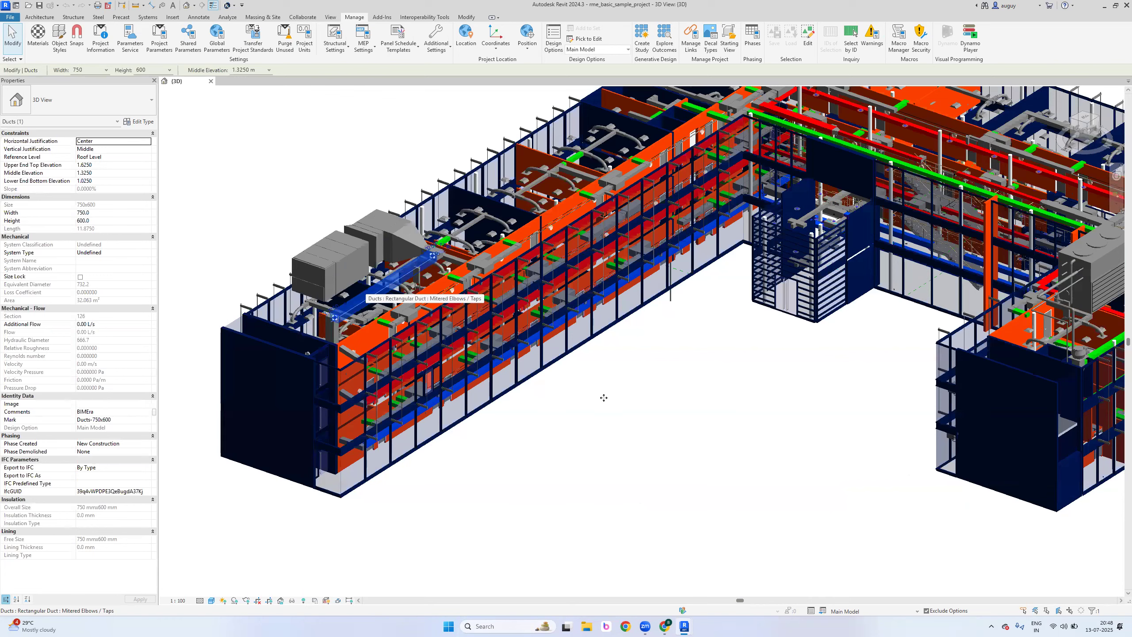
scroll(582, 394, down, 3)
click(581, 394)
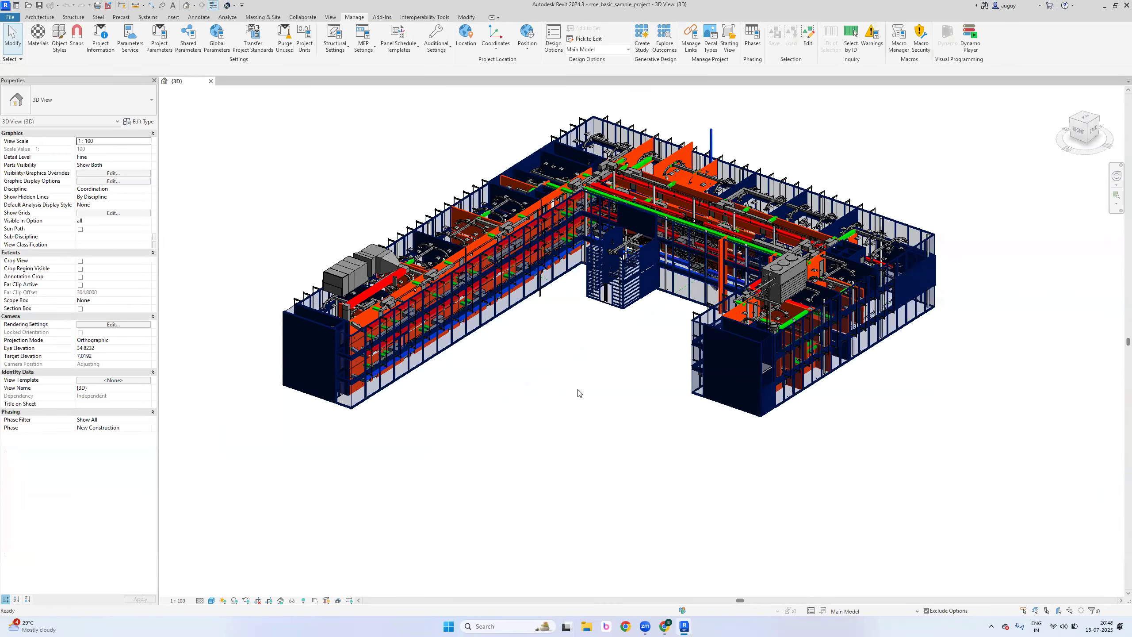
Draw a 305 × 102 mm Channel Cable Tray on Level 3 using CT, then select it
key(c)
key(t)
click(439, 394)
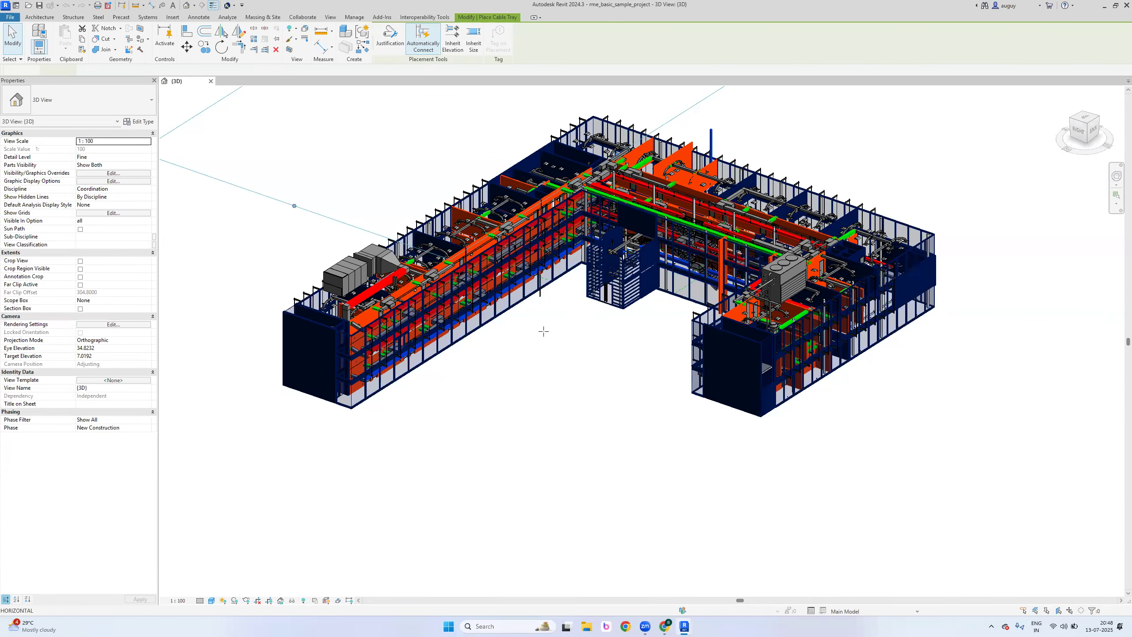
click(543, 330)
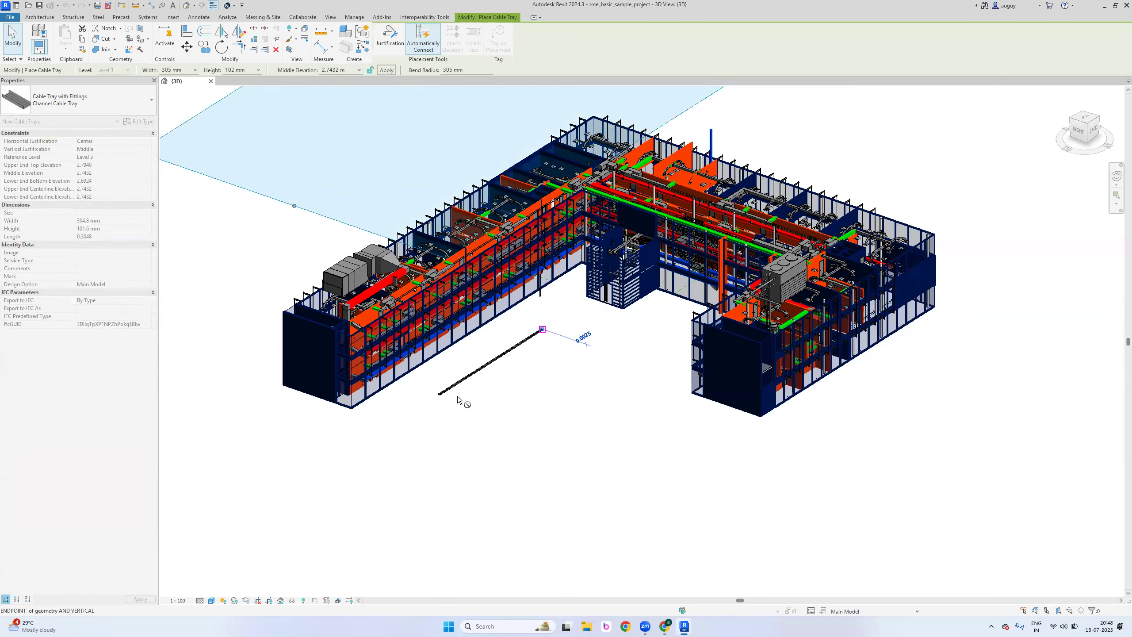
key(Escape)
key(Escape)
scroll(452, 393, up, 5)
click(439, 377)
scroll(424, 412, up, 3)
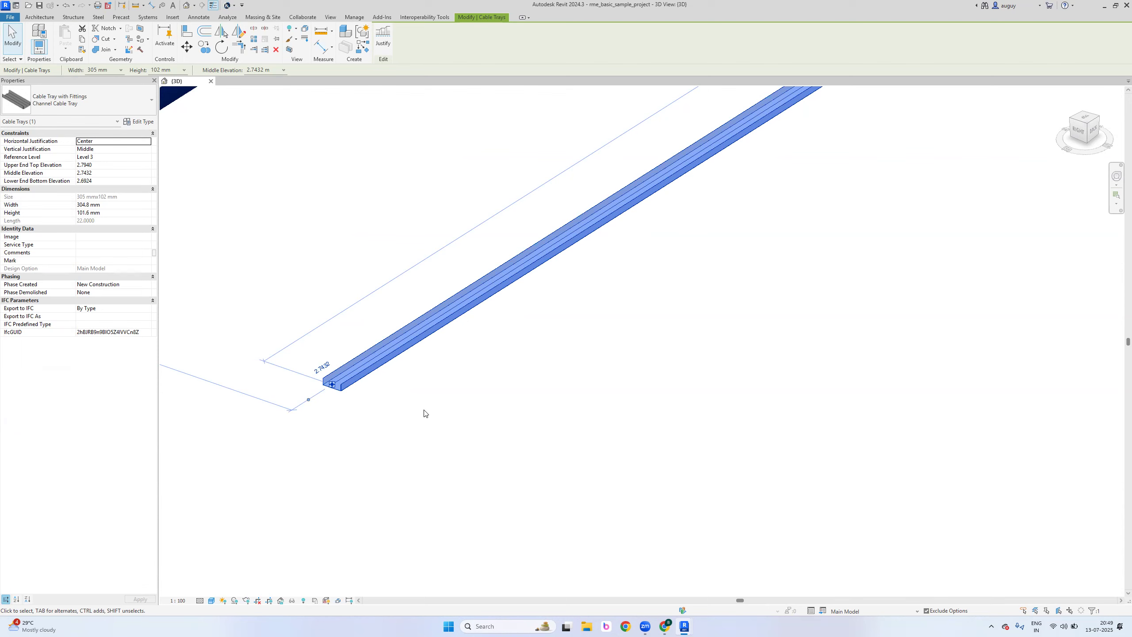
click(371, 429)
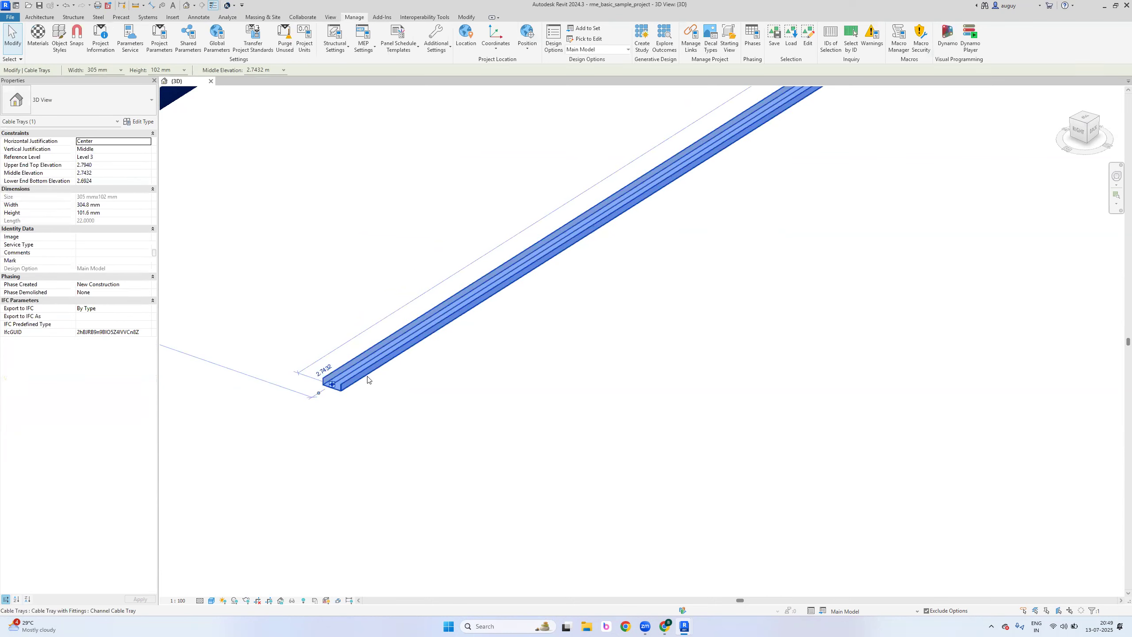
click(368, 380)
click(146, 145)
Keep Center horizontal justification and widen the Properties palette with a narrower name column
click(147, 145)
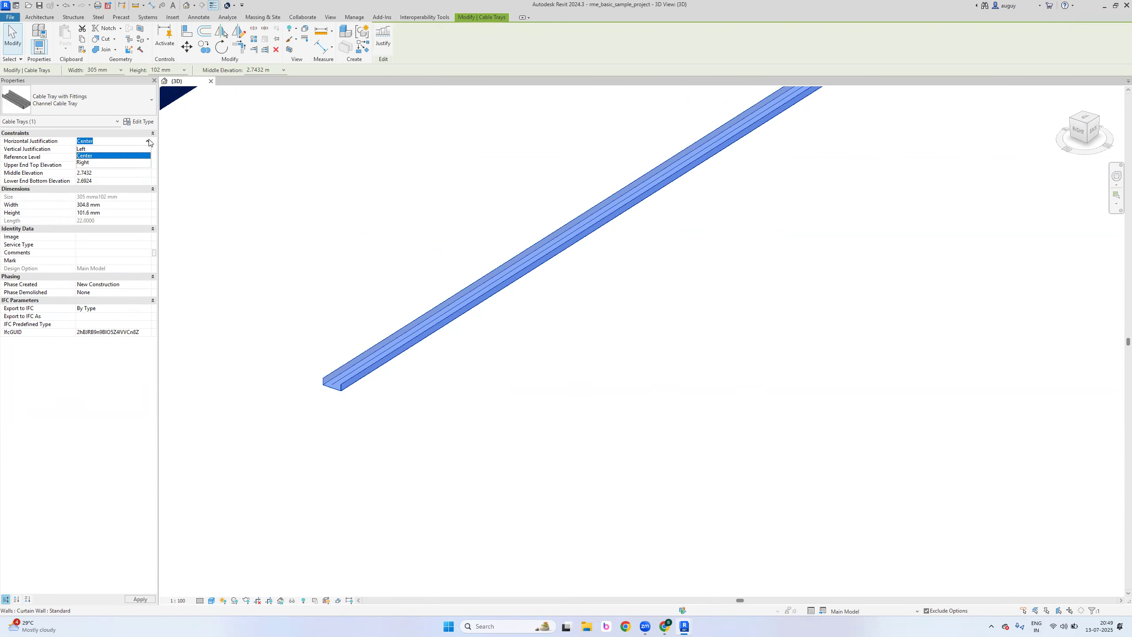
click(149, 142)
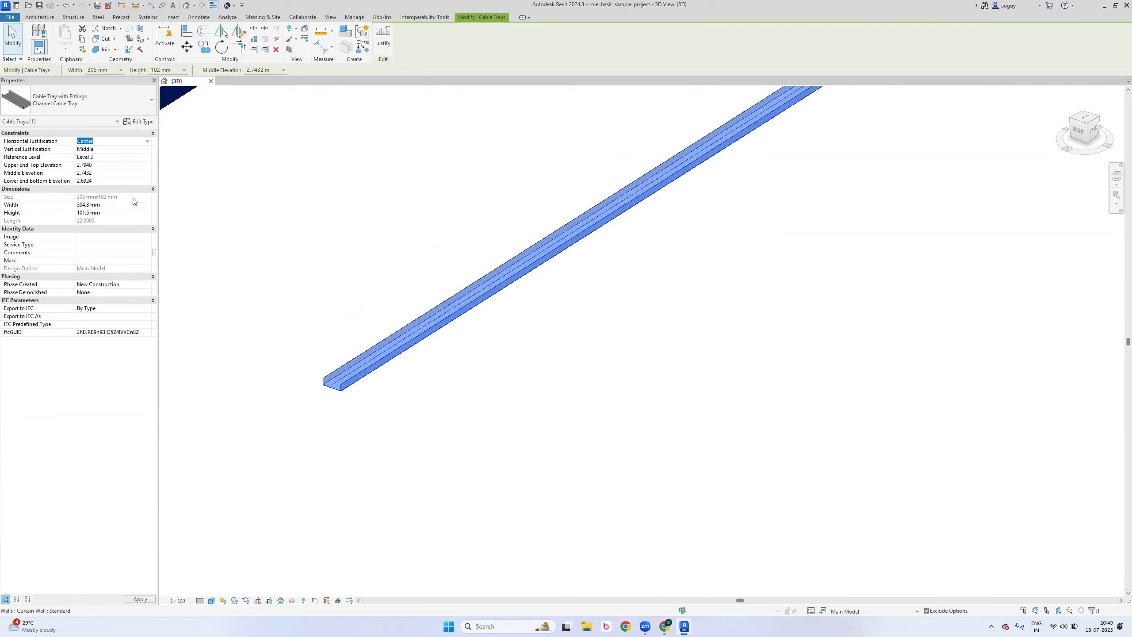
ctrl+scroll(133, 199, up, 5)
drag(158, 231, 232, 241)
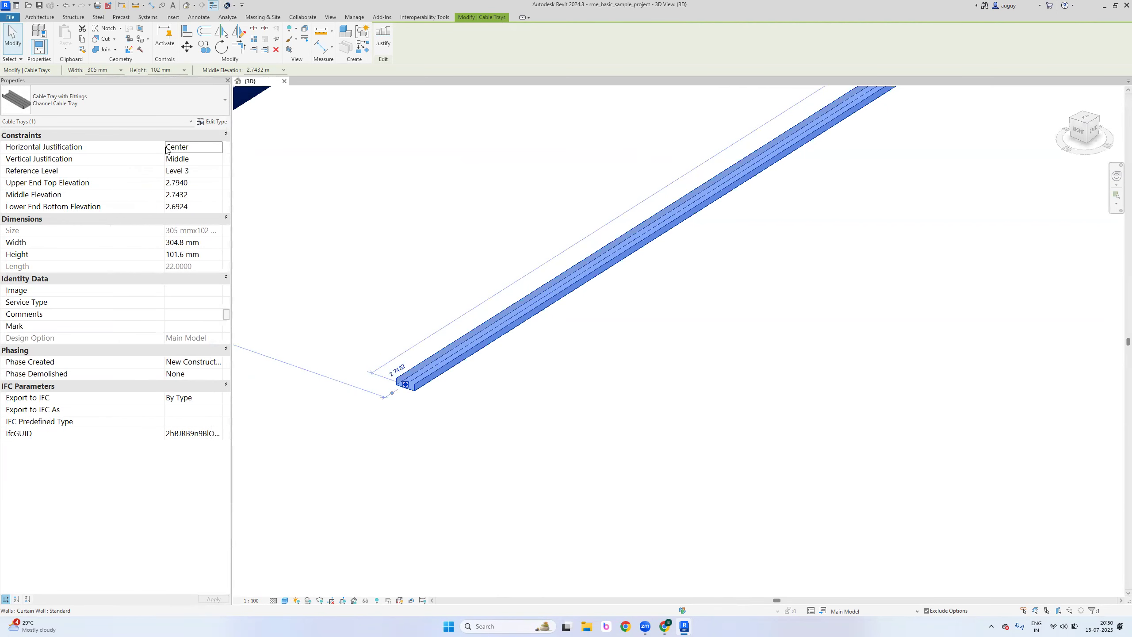
drag(164, 146, 128, 147)
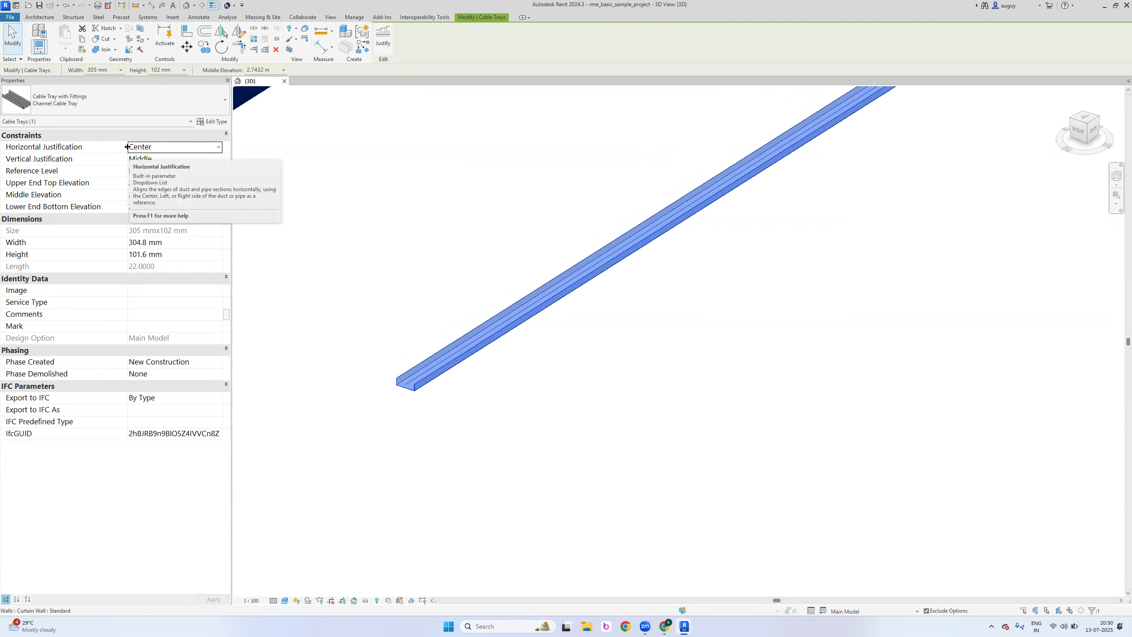
Check the tray's Vertical Justification and Reference Level, leaving Middle and Level 3 unchanged
click(210, 159)
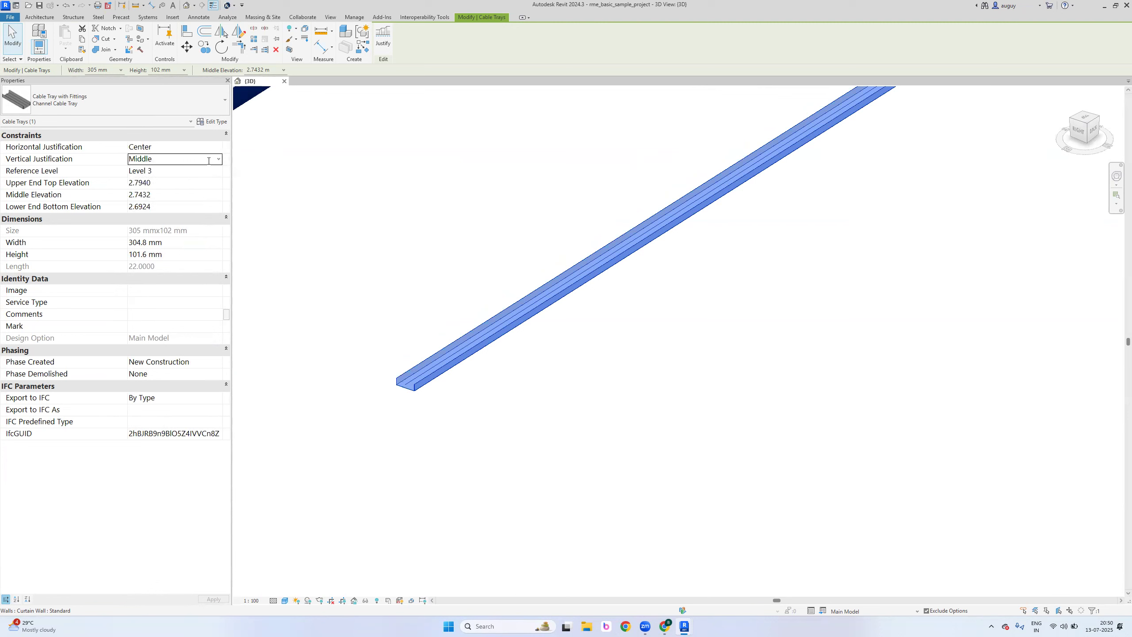
click(218, 159)
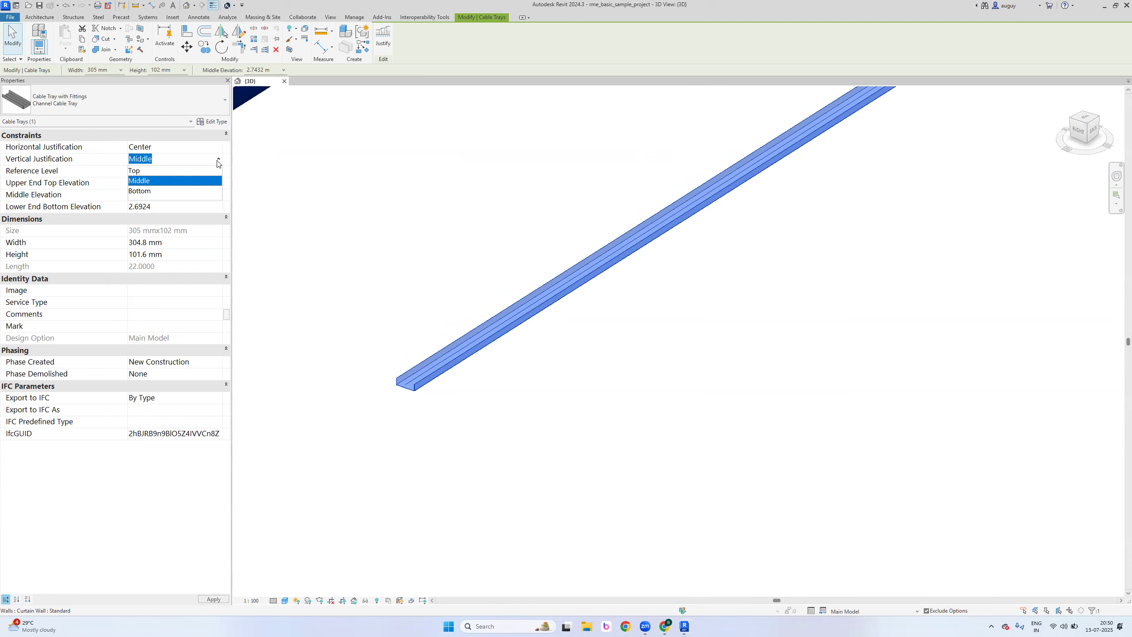
click(218, 161)
click(219, 171)
click(219, 171)
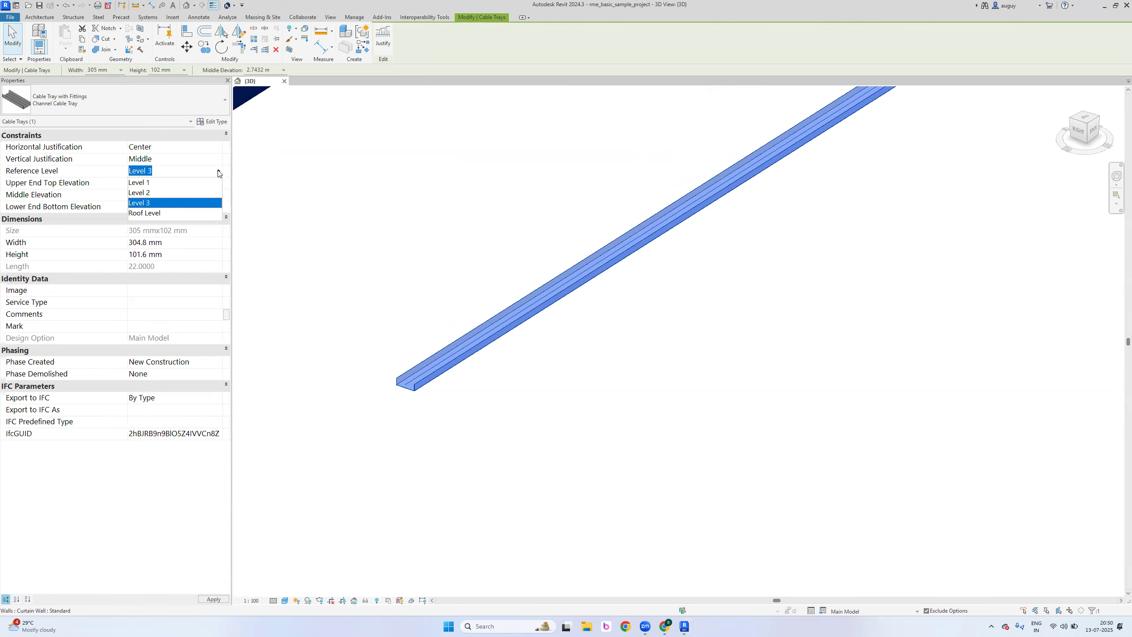
click(218, 173)
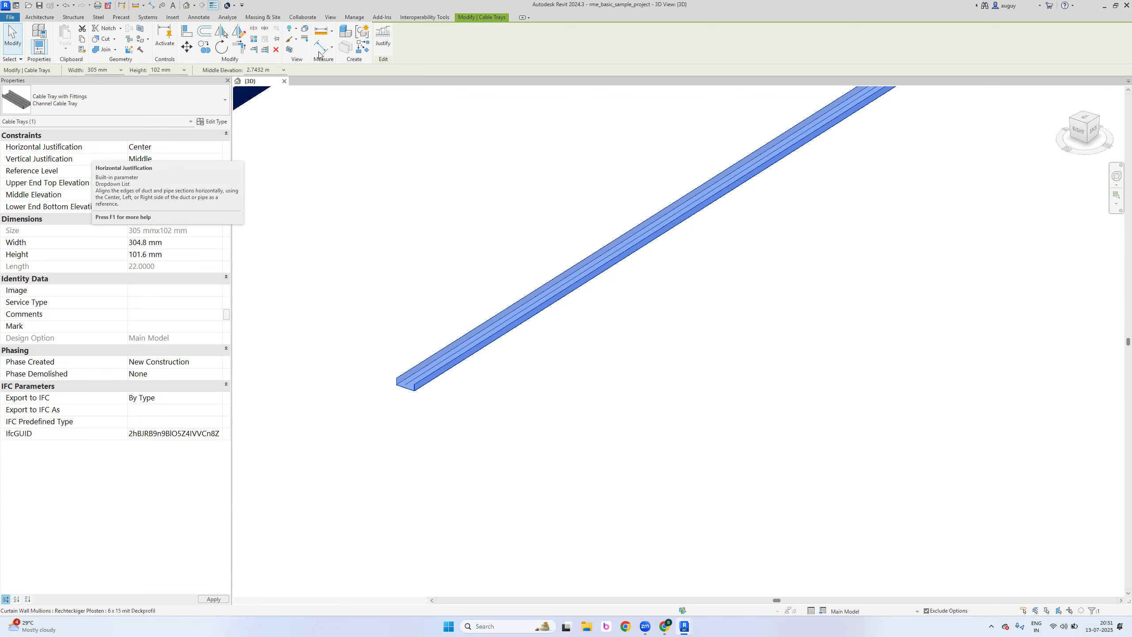
Create the CreatedByBIMEra project parameter as a Text instance parameter for all categories under Identity Data
click(352, 18)
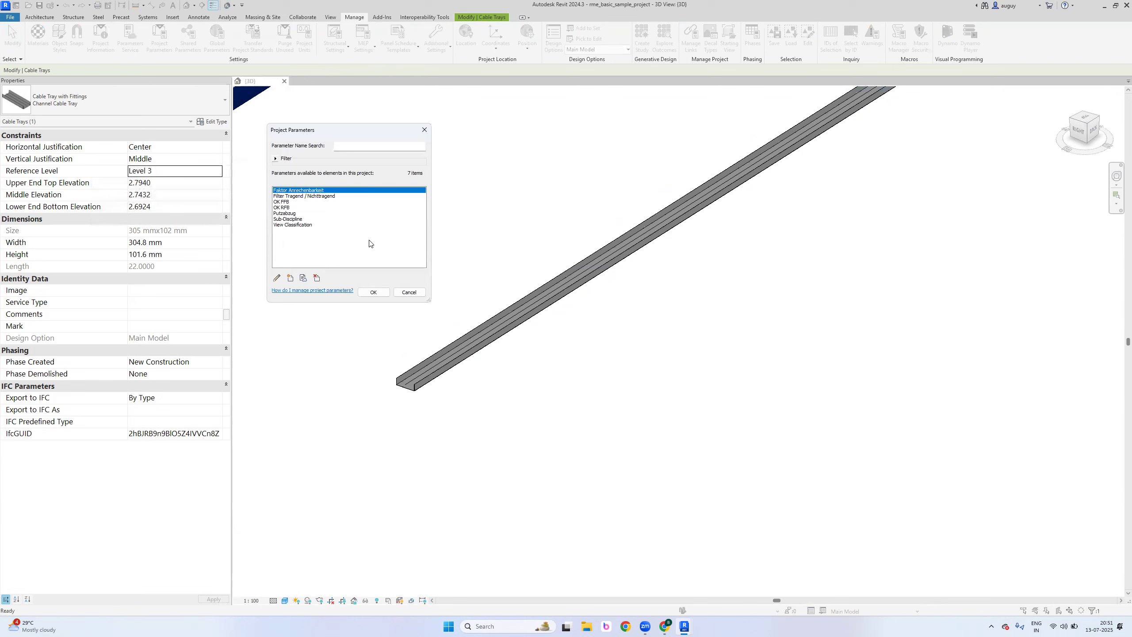
click(291, 278)
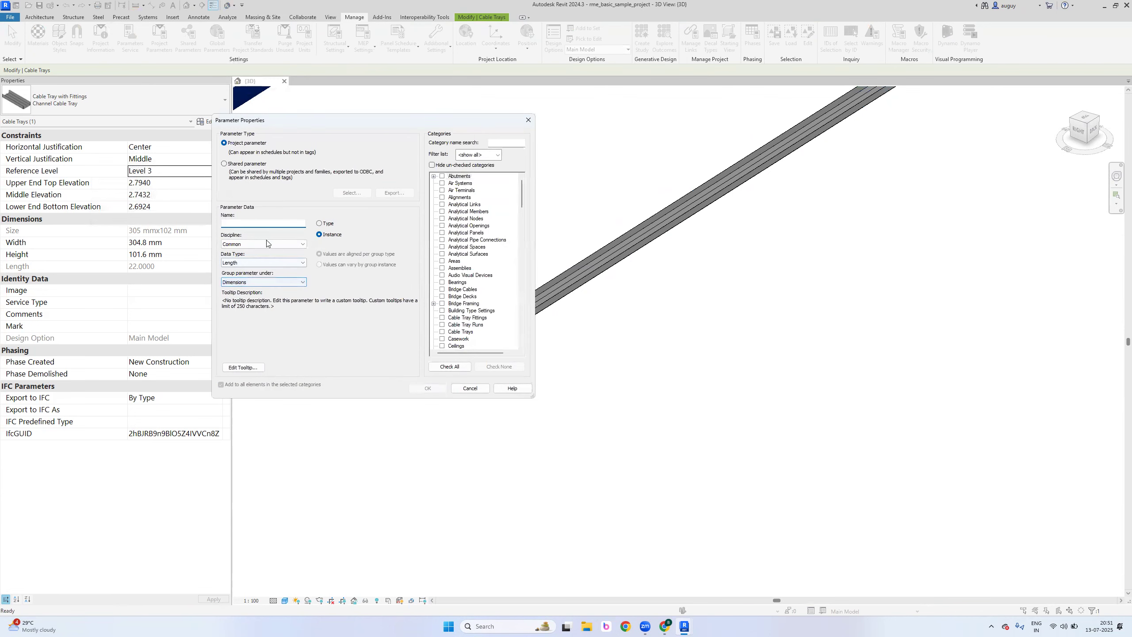
text(CreatedByBIMEra)
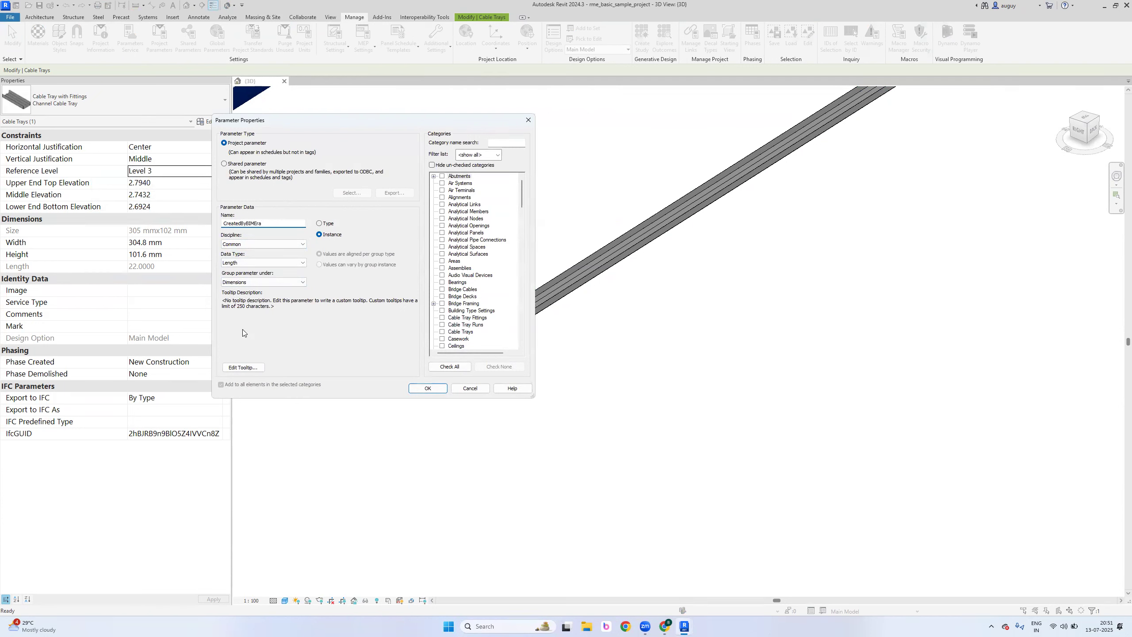
double_click(262, 264)
key(t)
key(t)
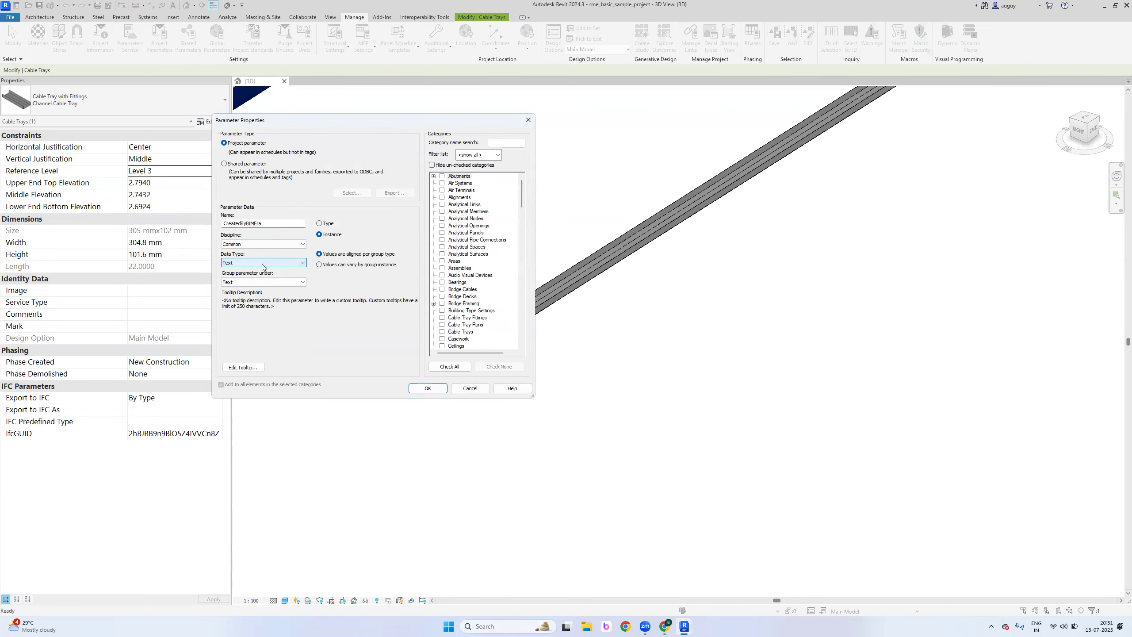
double_click(256, 277)
key(i)
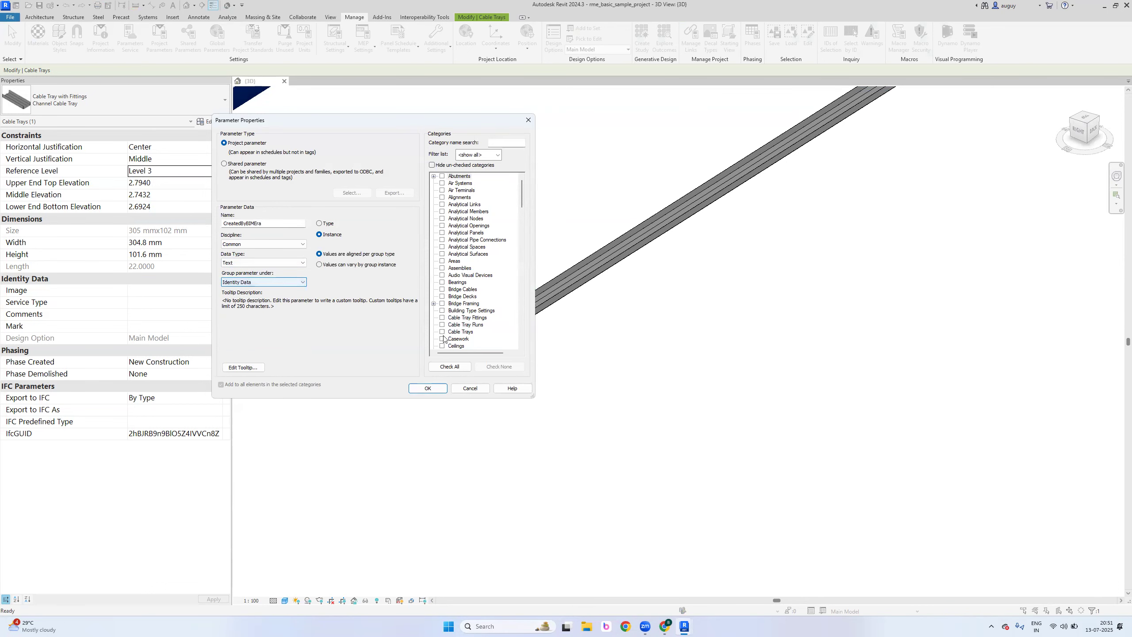
click(448, 366)
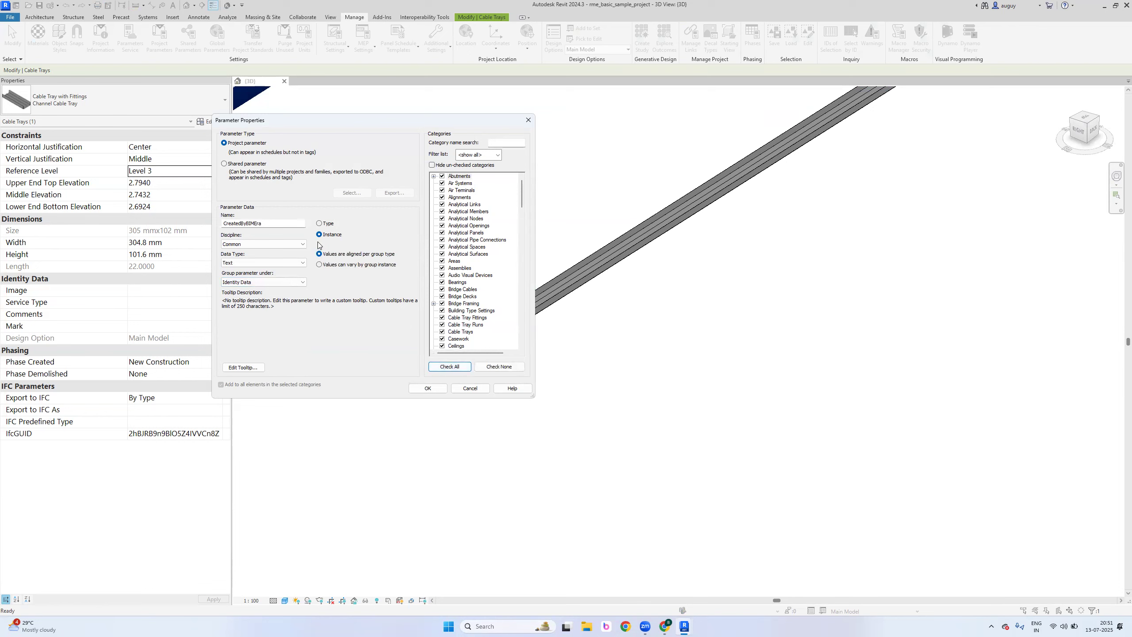
click(428, 388)
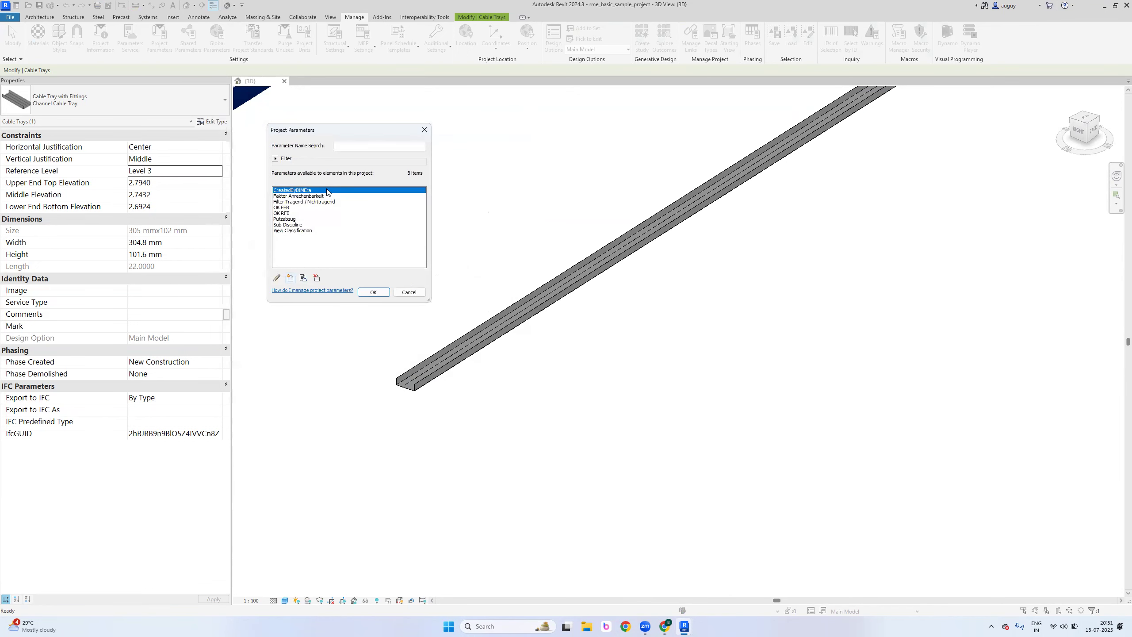
click(374, 293)
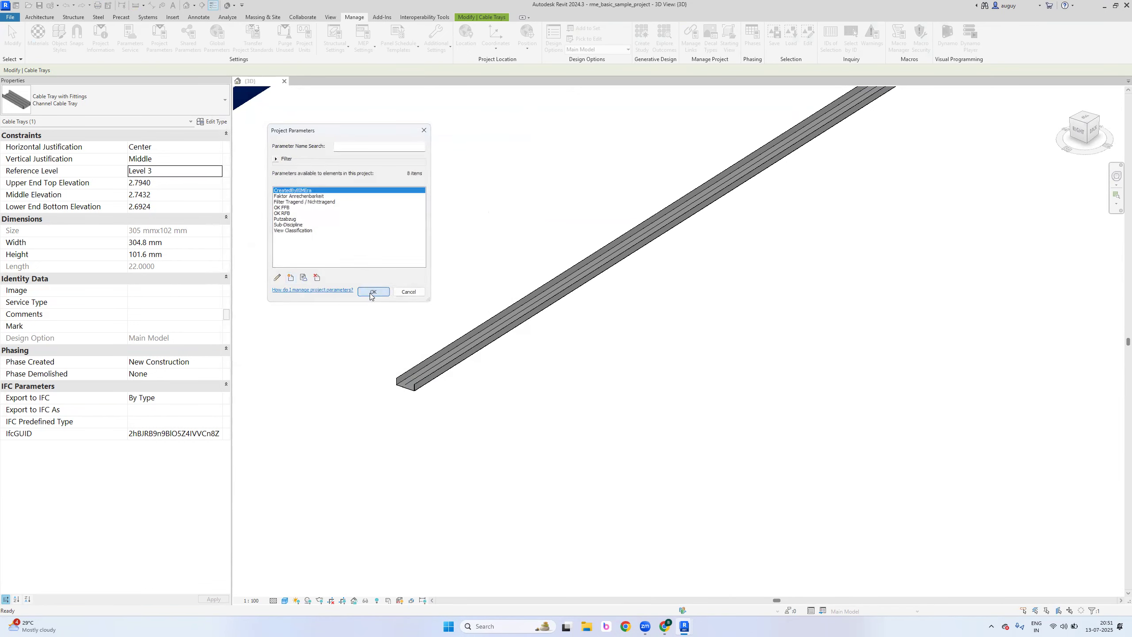
Select the cable tray to reveal its blank CreatedByBIMEra field under Identity Data
click(435, 367)
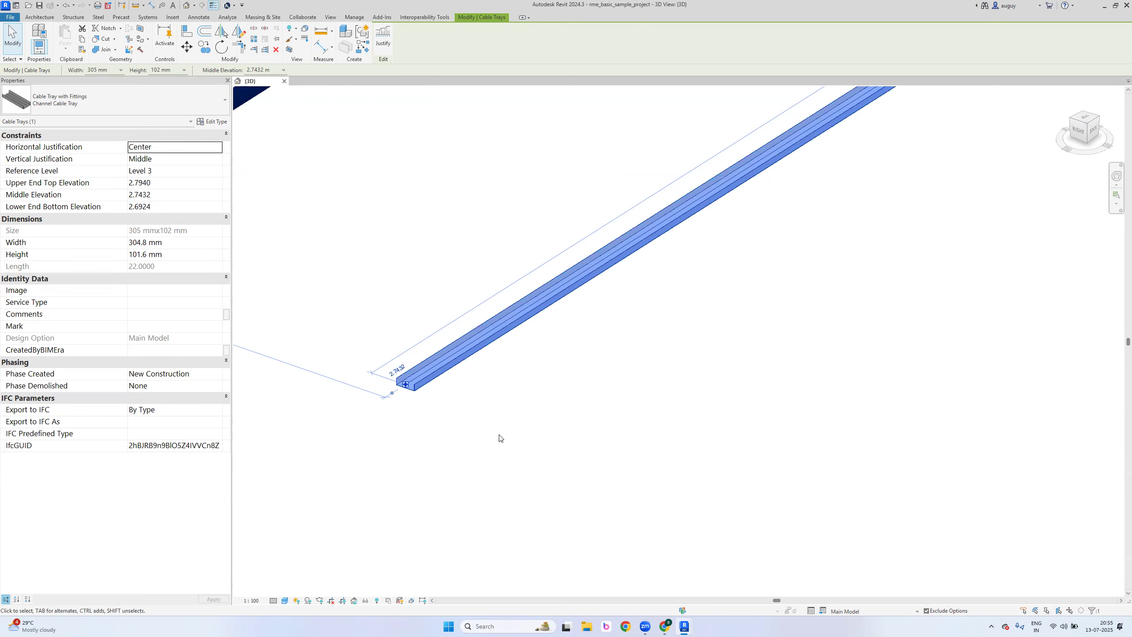
Pan and orbit the building to view its front, selecting and then clearing a wall
scroll(498, 439, down, 5)
middle_drag(740, 429, 1058, 401)
click(613, 456)
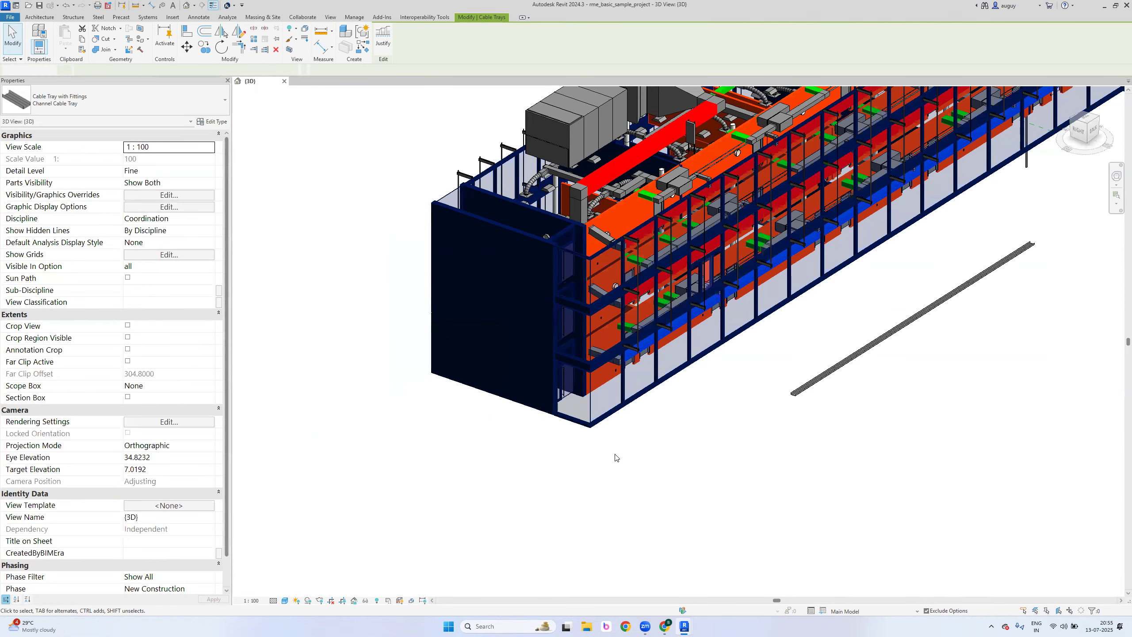
click(493, 227)
shift+middle_drag(437, 426, 343, 496)
scroll(621, 444, up, 8)
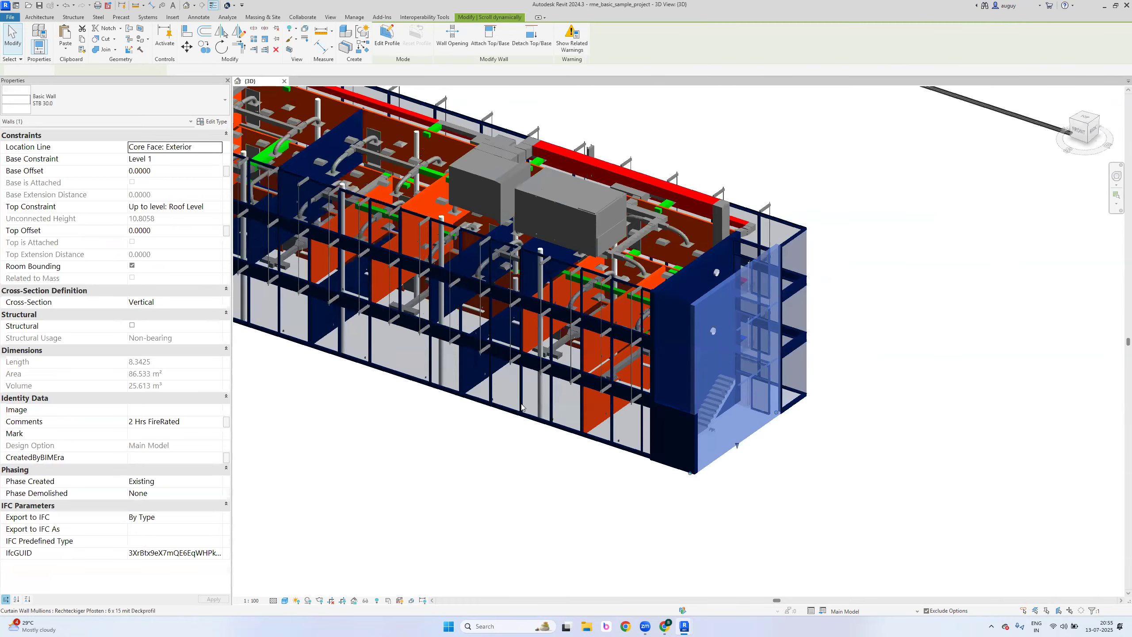
shift+middle_drag(622, 444, 602, 415)
scroll(602, 415, down, 5)
click(568, 506)
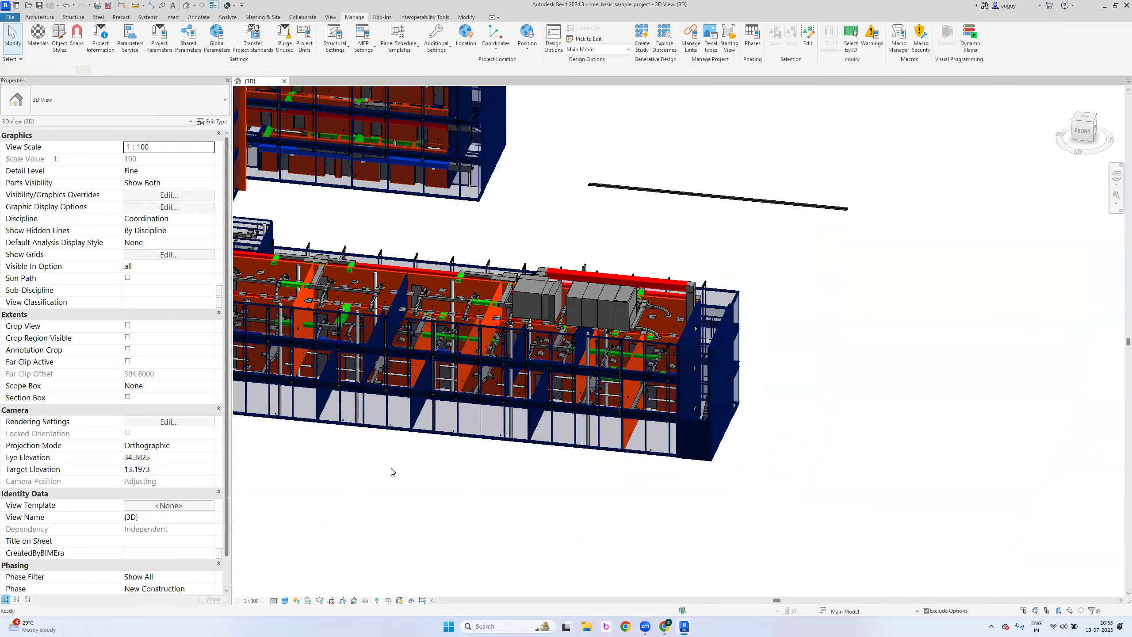
Hide every model category except Electrical Equipment, then select a panelboard
key(v)
key(v)
click(283, 421)
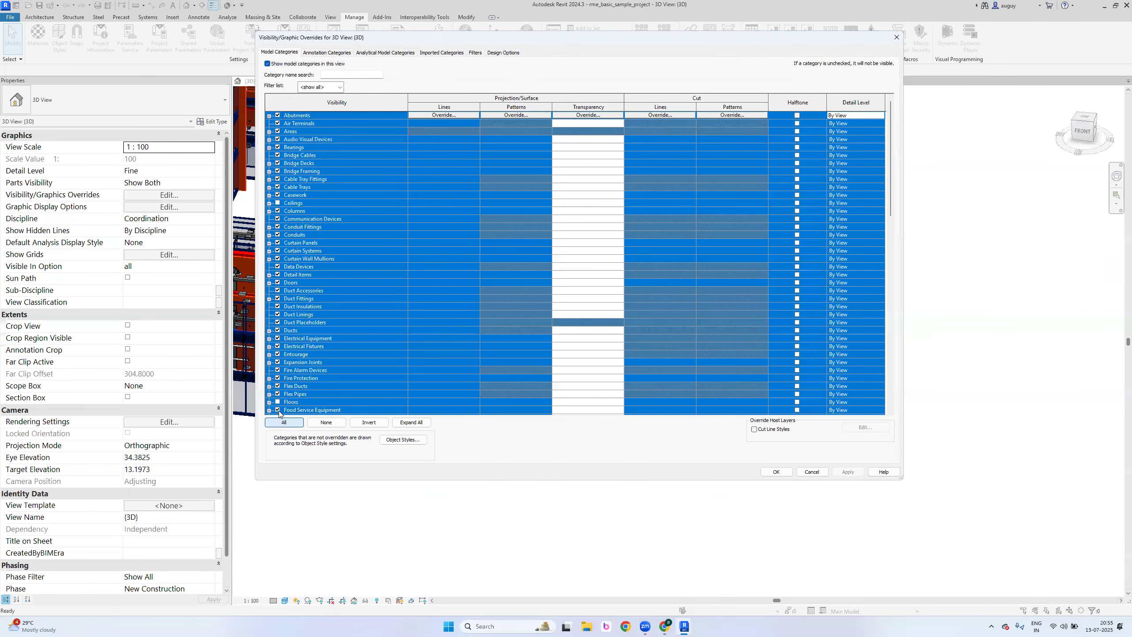
click(278, 338)
click(782, 473)
click(416, 169)
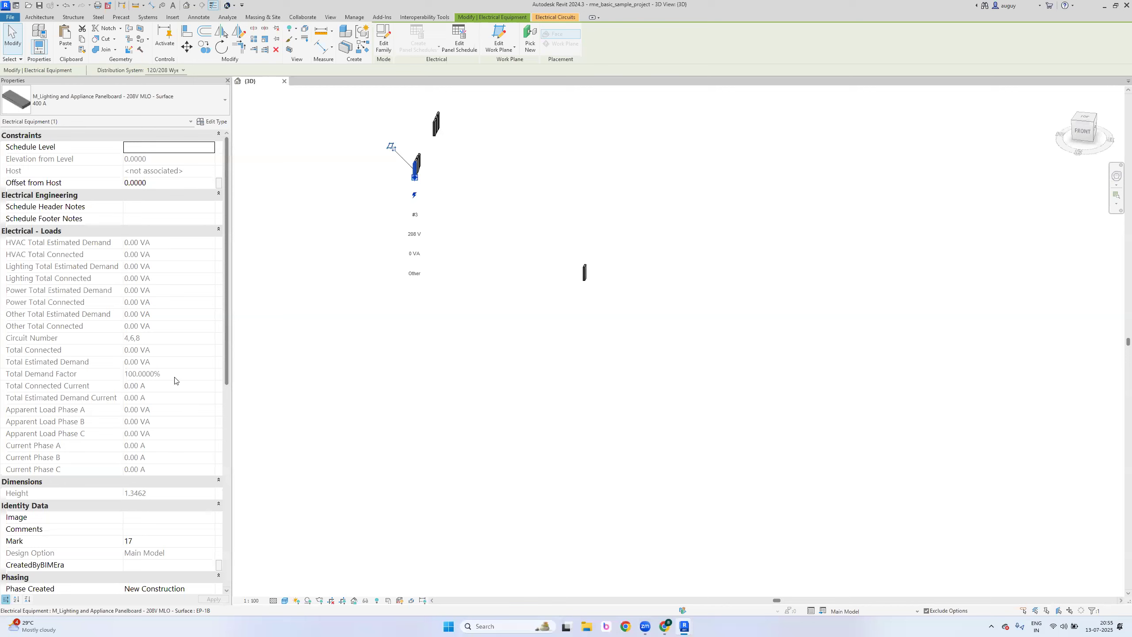
Check the panelboard's Schedule Level, then select neighbouring panelboard Mark 16 with blank CreatedByBIMEra
click(36, 244)
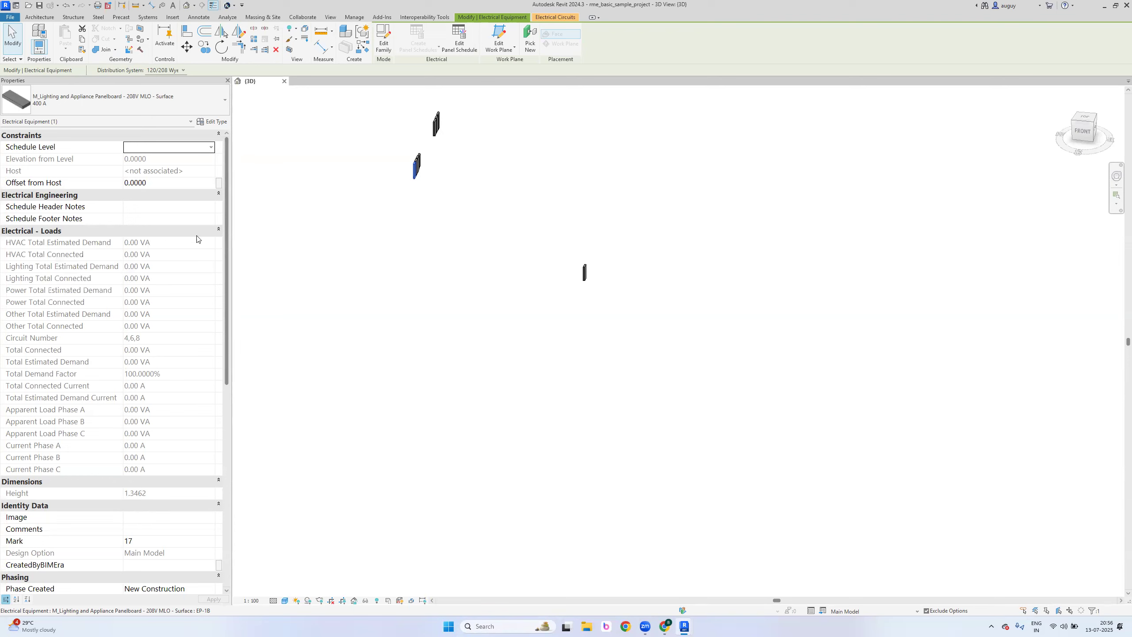
scroll(405, 168, up, 5)
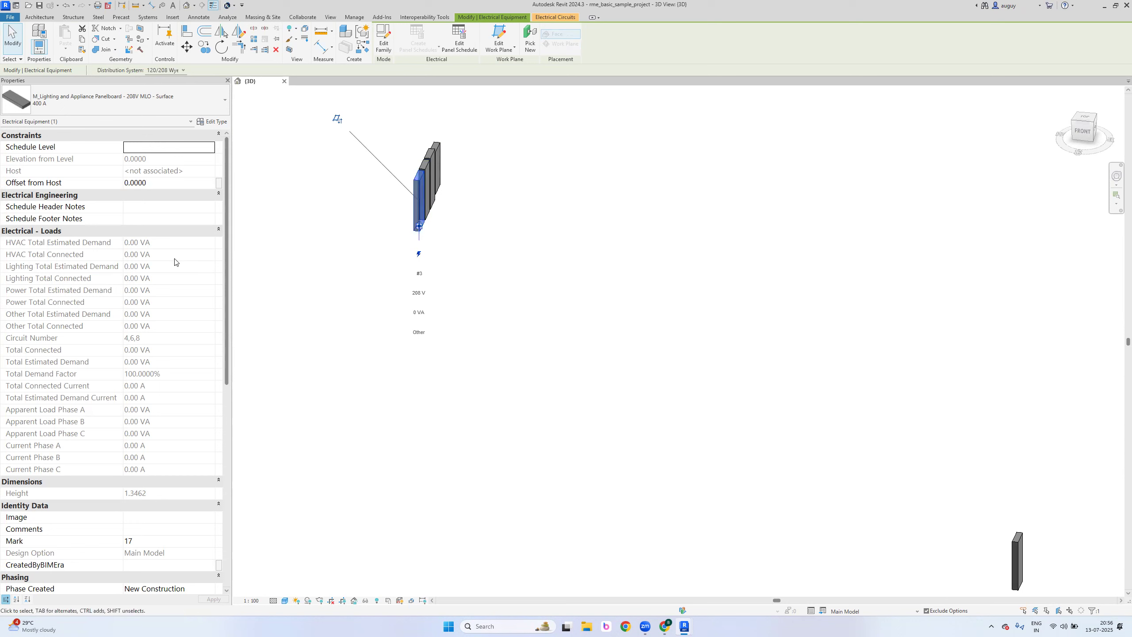
click(428, 168)
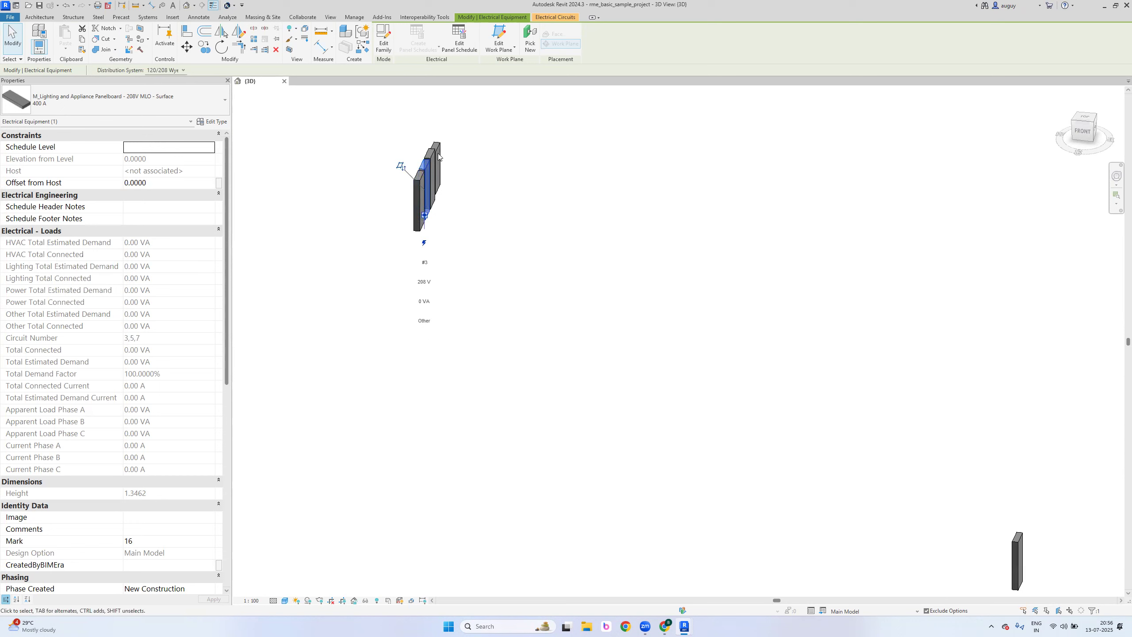
scroll(540, 246, down, 5)
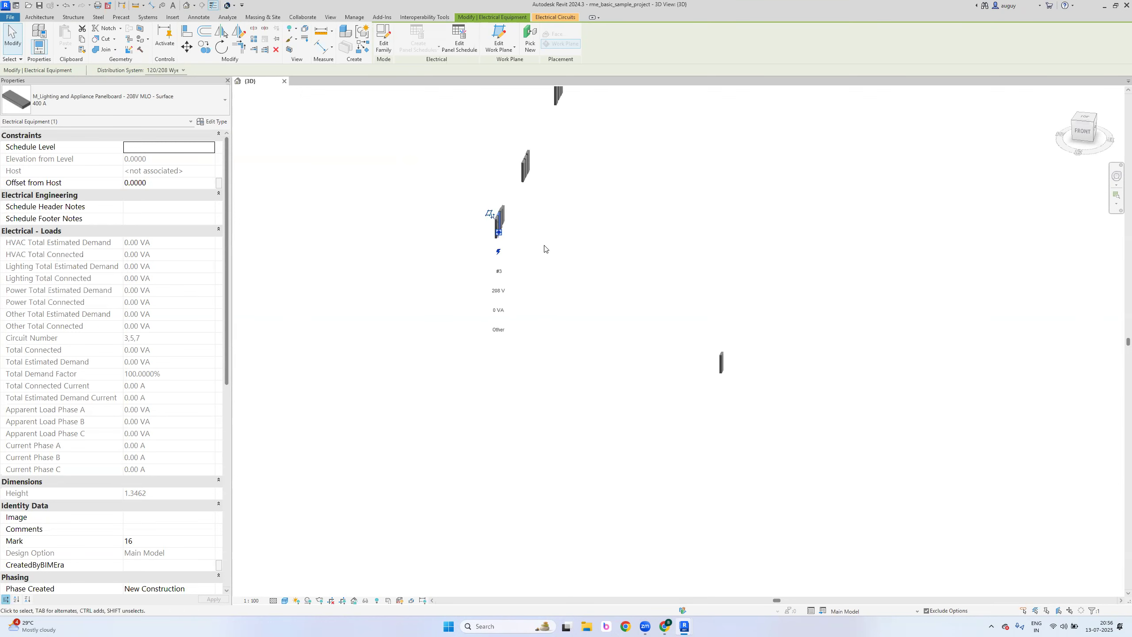
Select the top 480V panelboard (Mark 12, Roof Level) and review its blank CreatedByBIMEra field
click(654, 246)
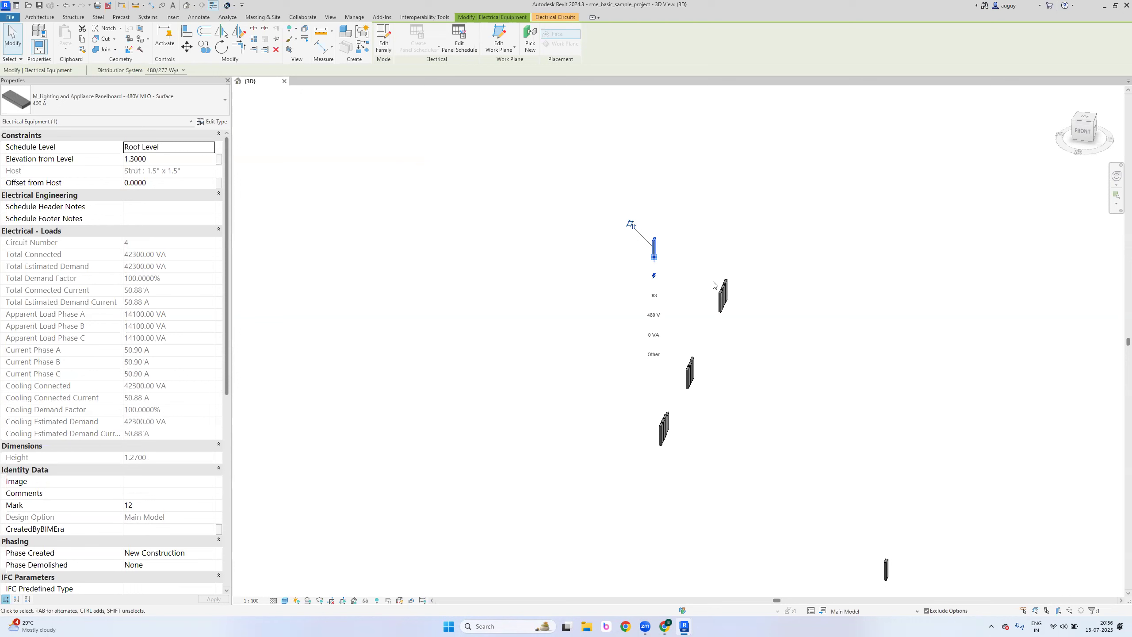
scroll(712, 281, up, 5)
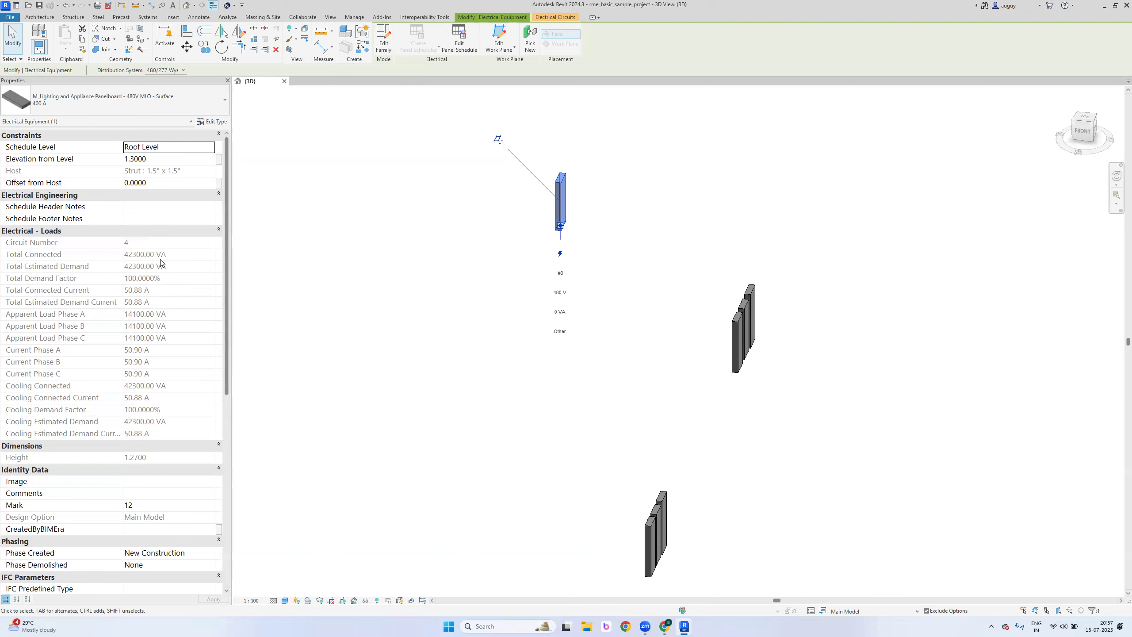
scroll(673, 477, down, 3)
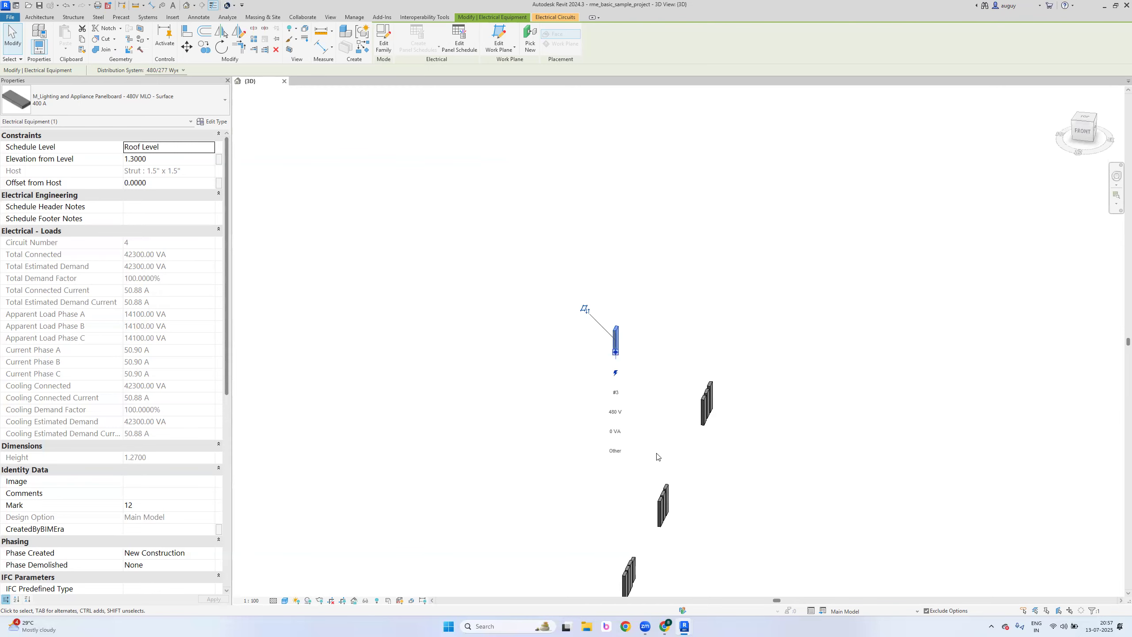
click(628, 442)
Turn visibility back on for all model categories with VG, then select the rooftop cooling tower
key(v)
key(g)
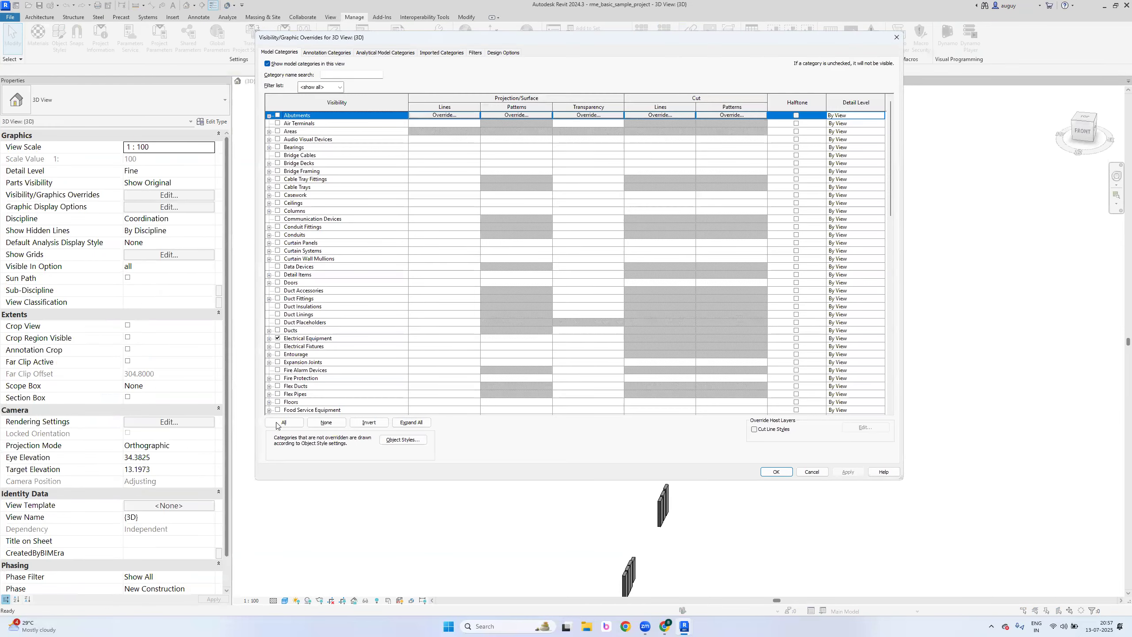
click(285, 421)
click(278, 410)
click(777, 472)
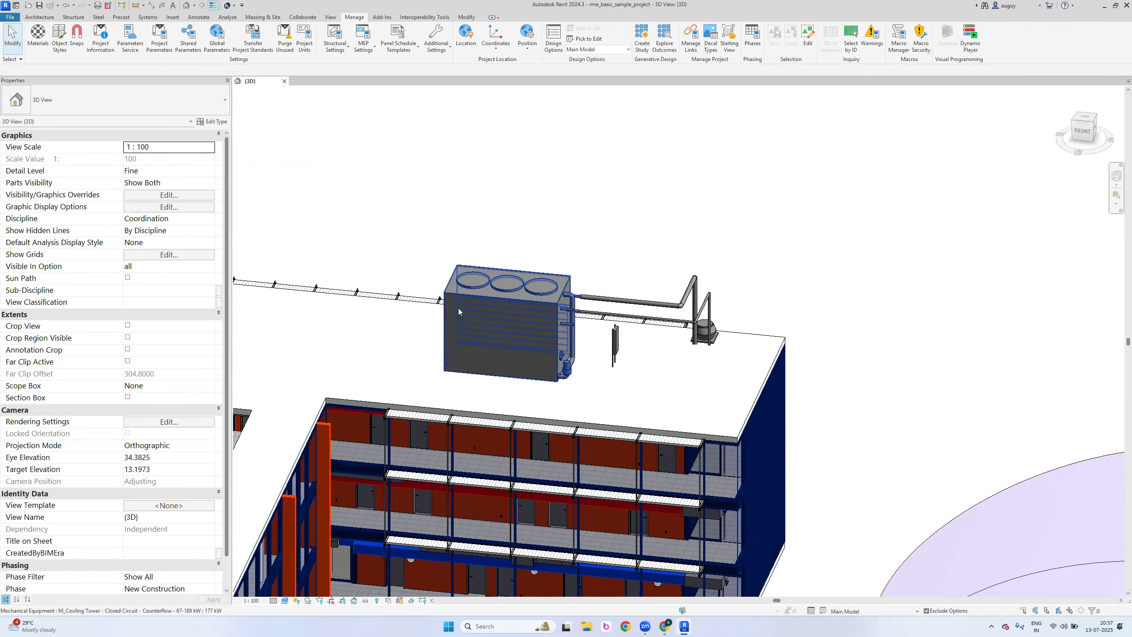
click(486, 298)
scroll(679, 226, down, 3)
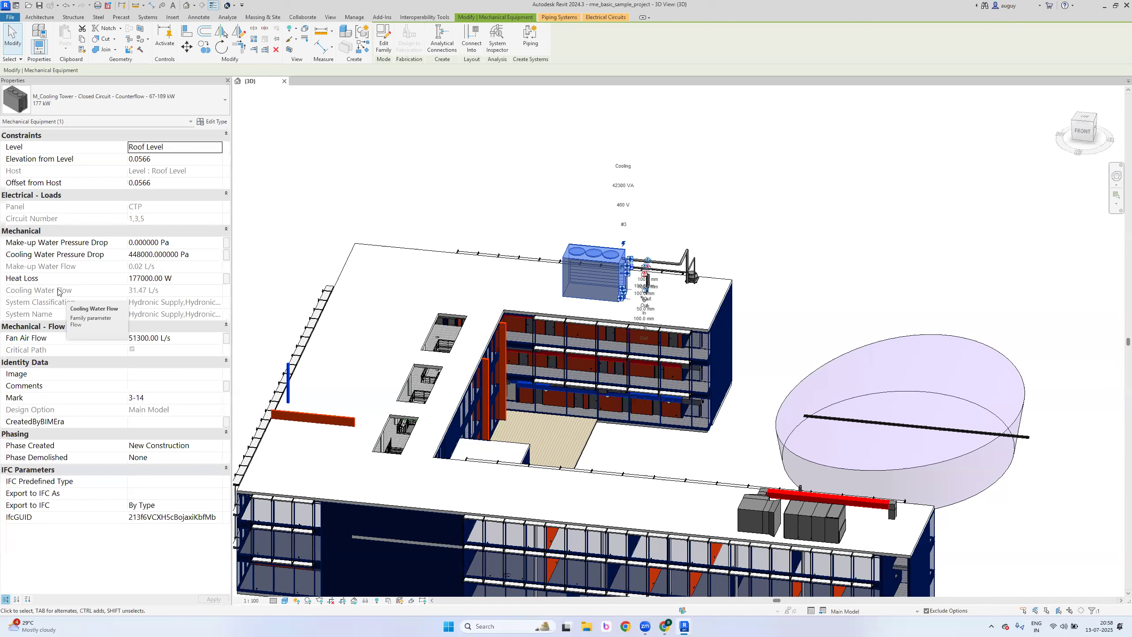
Change the cooling tower's Make-up Water Pressure Drop from 0 to 1234 Pa and verify it
click(182, 241)
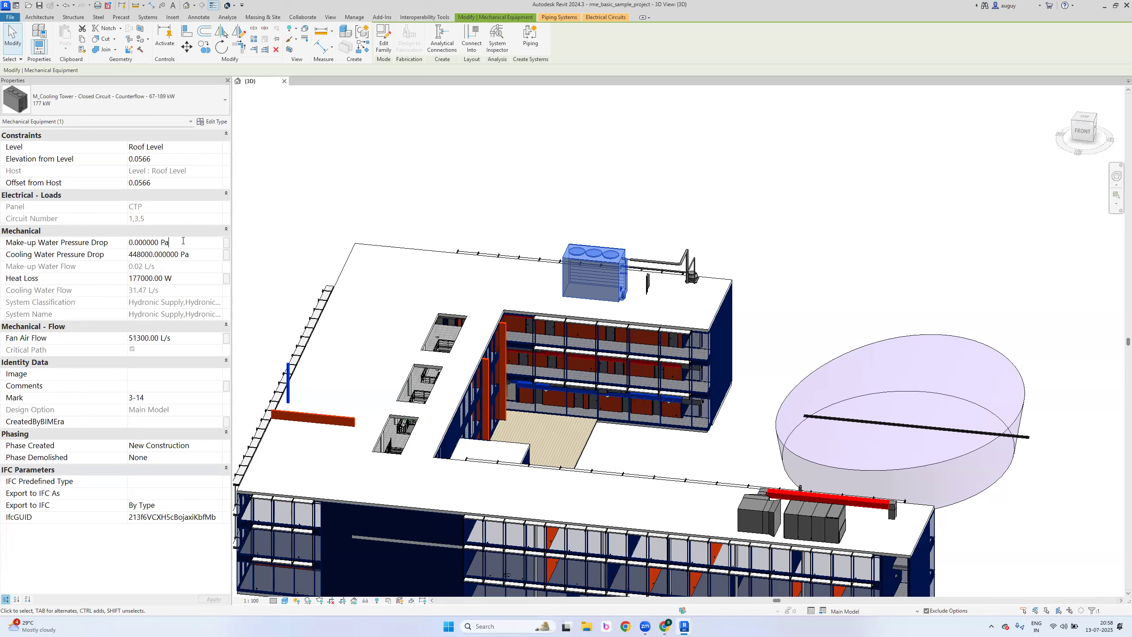
drag(183, 241, 29, 243)
key(BackSpace)
text(1234)
click(372, 202)
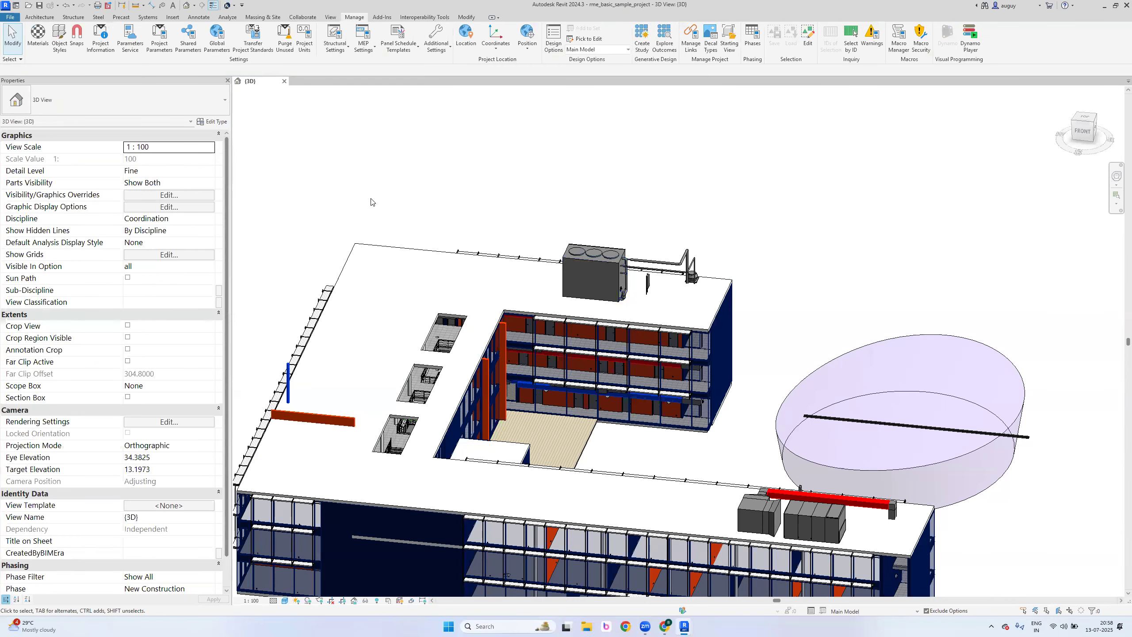
click(618, 279)
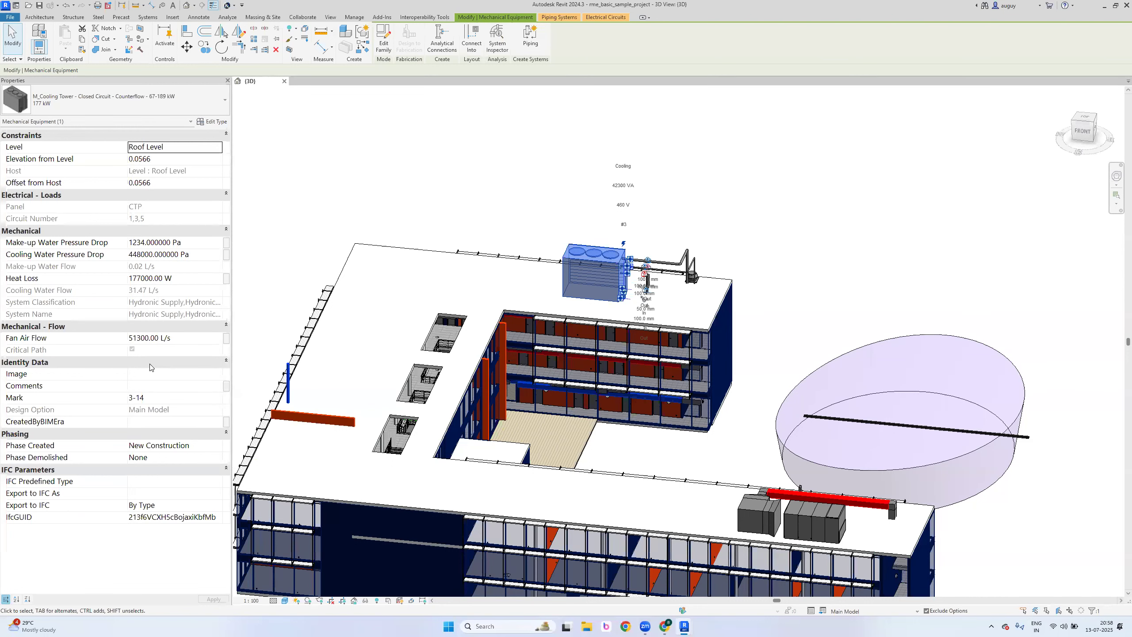
click(204, 242)
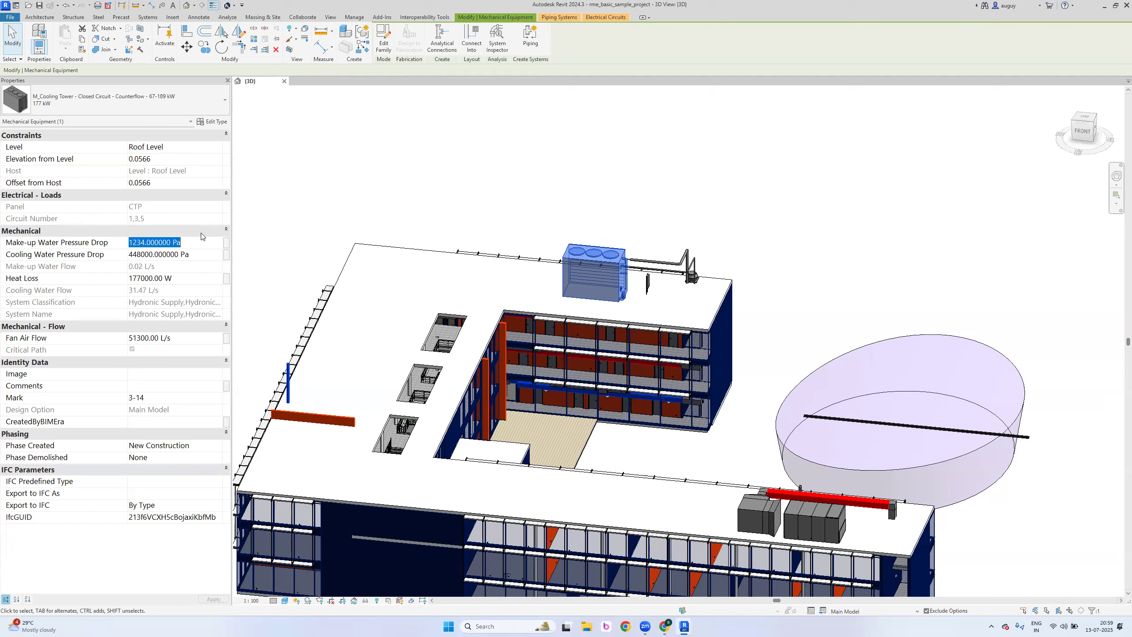
click(432, 192)
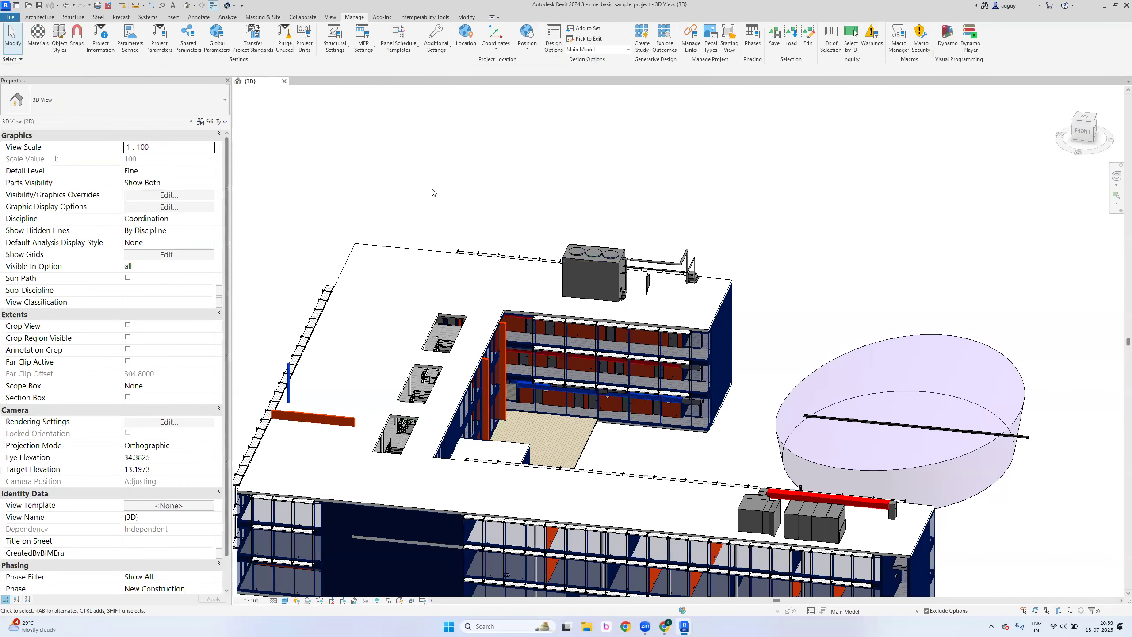
Review the cooling tower's Phase Created options, keep New Construction, then deselect it
click(577, 268)
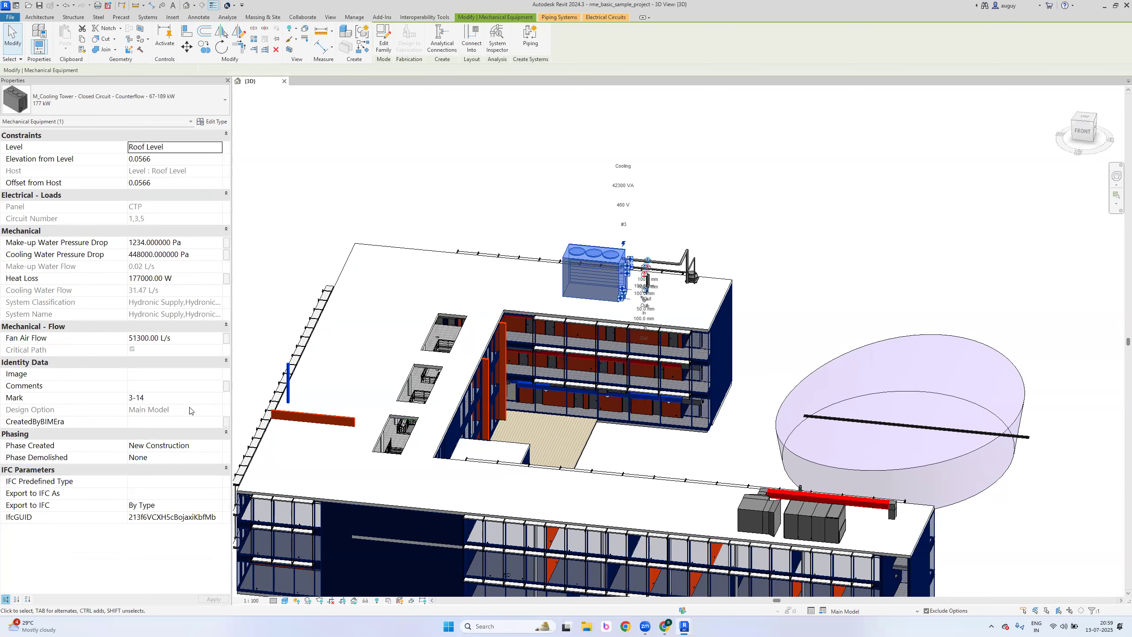
scroll(393, 243, down, 2)
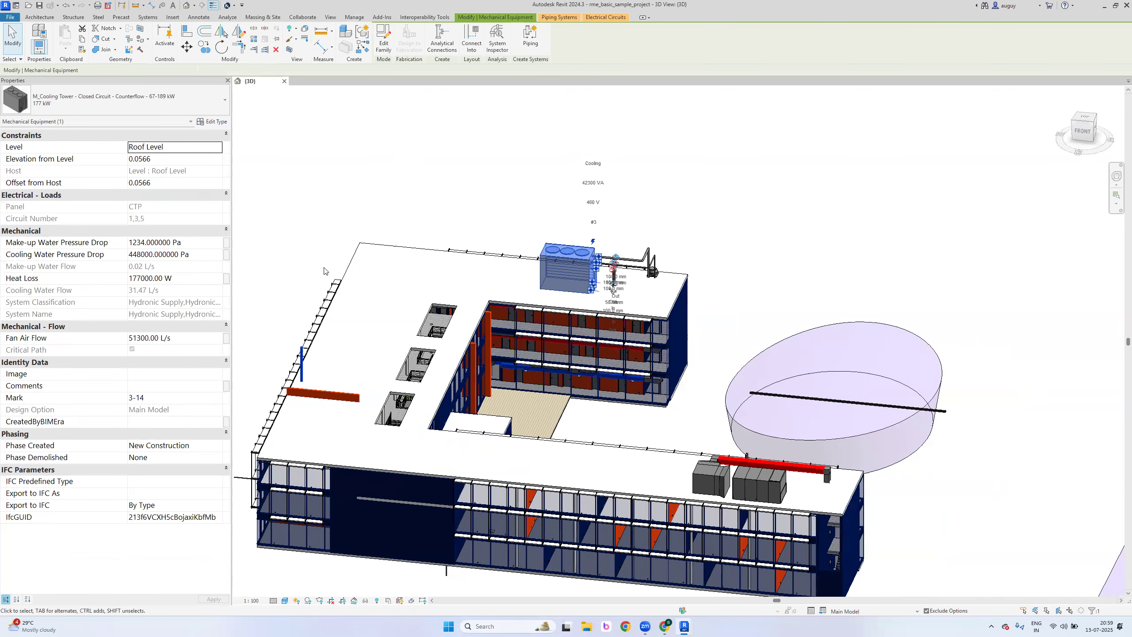
click(219, 446)
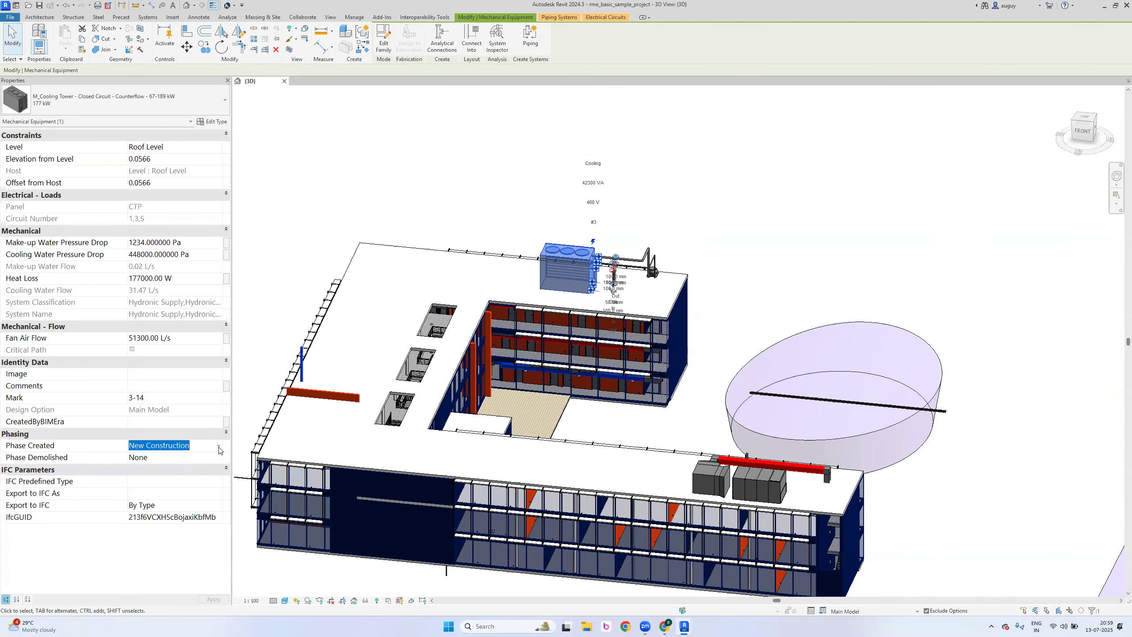
click(219, 447)
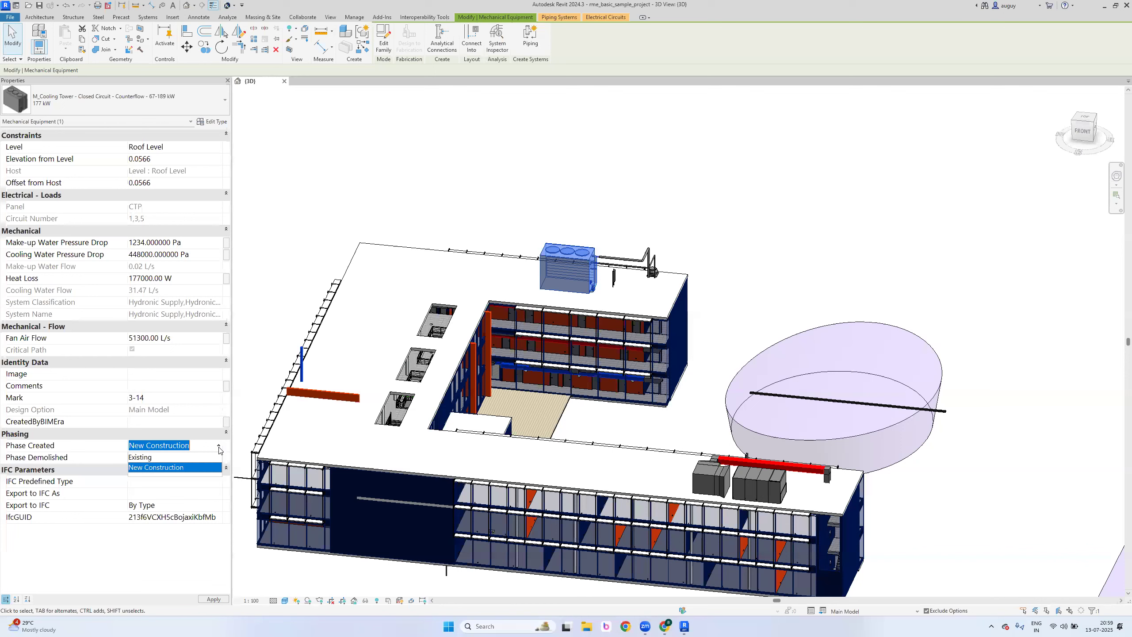
click(219, 447)
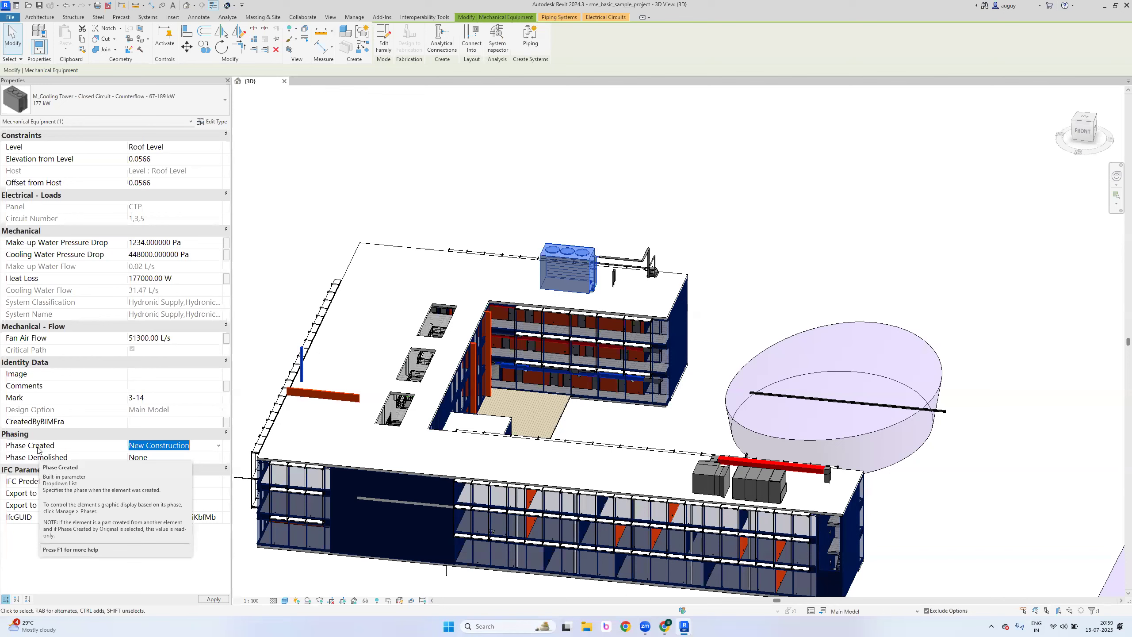
click(936, 211)
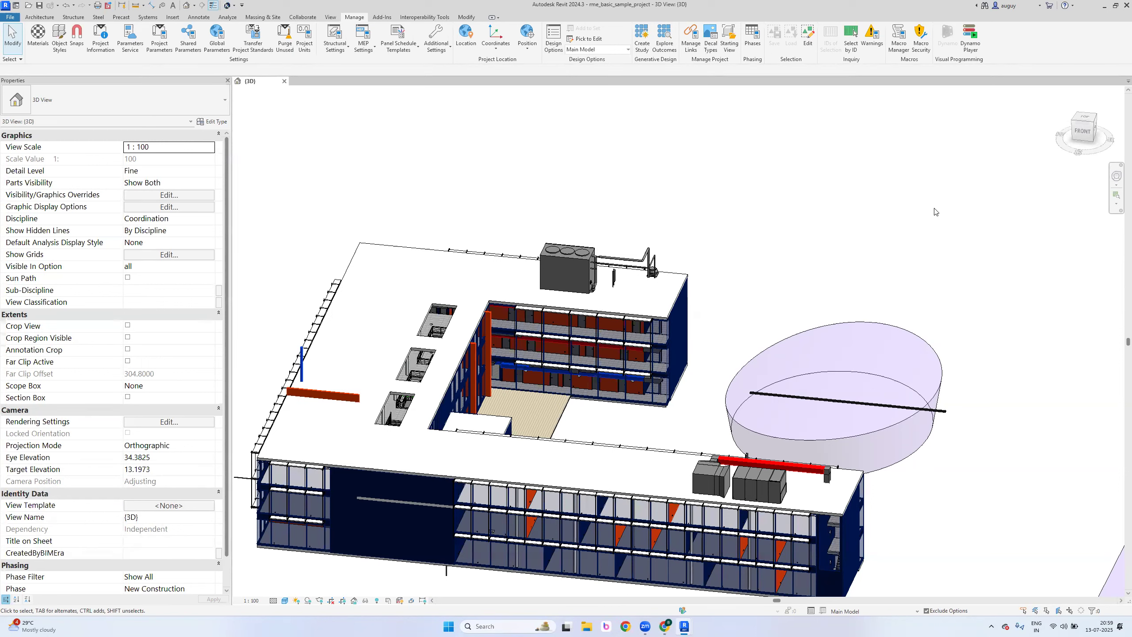
scroll(775, 210, down, 2)
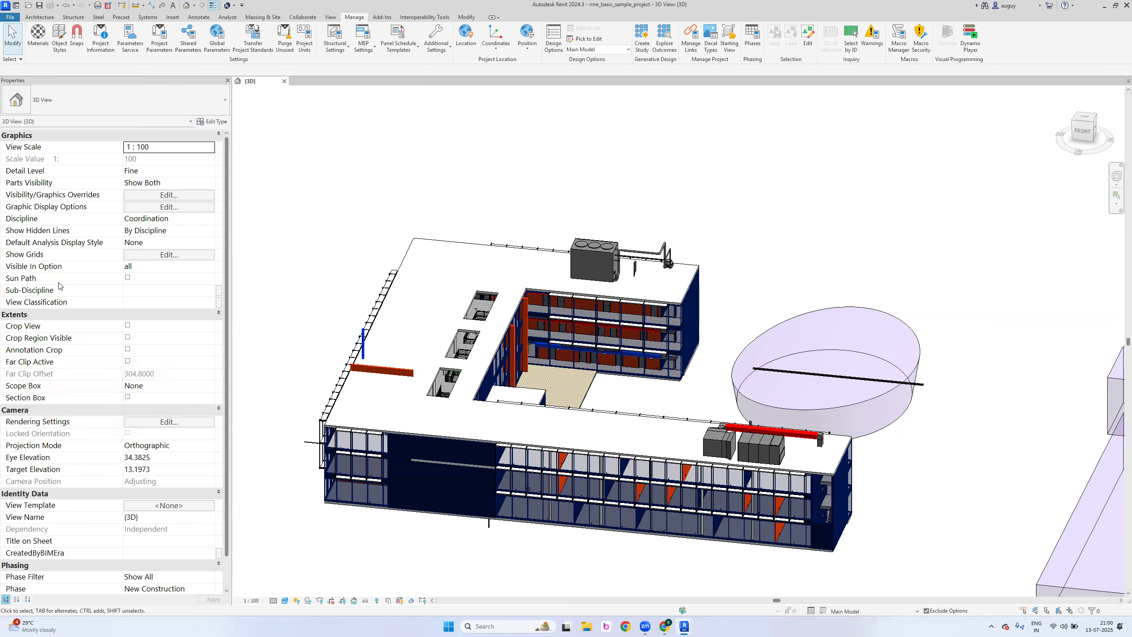
click(208, 266)
click(211, 268)
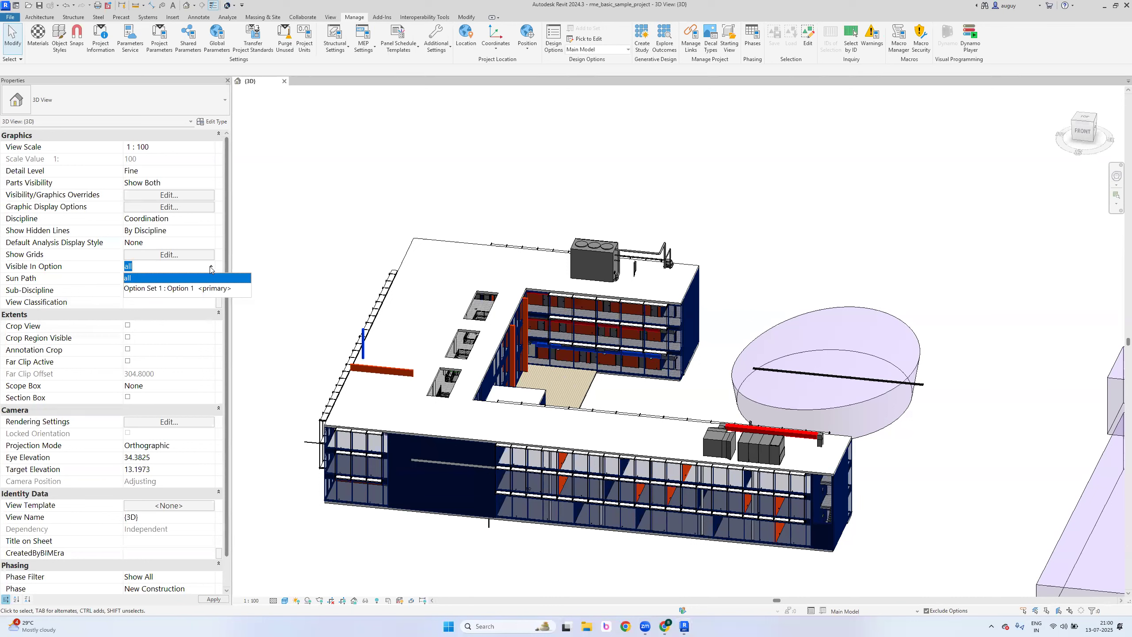
click(211, 268)
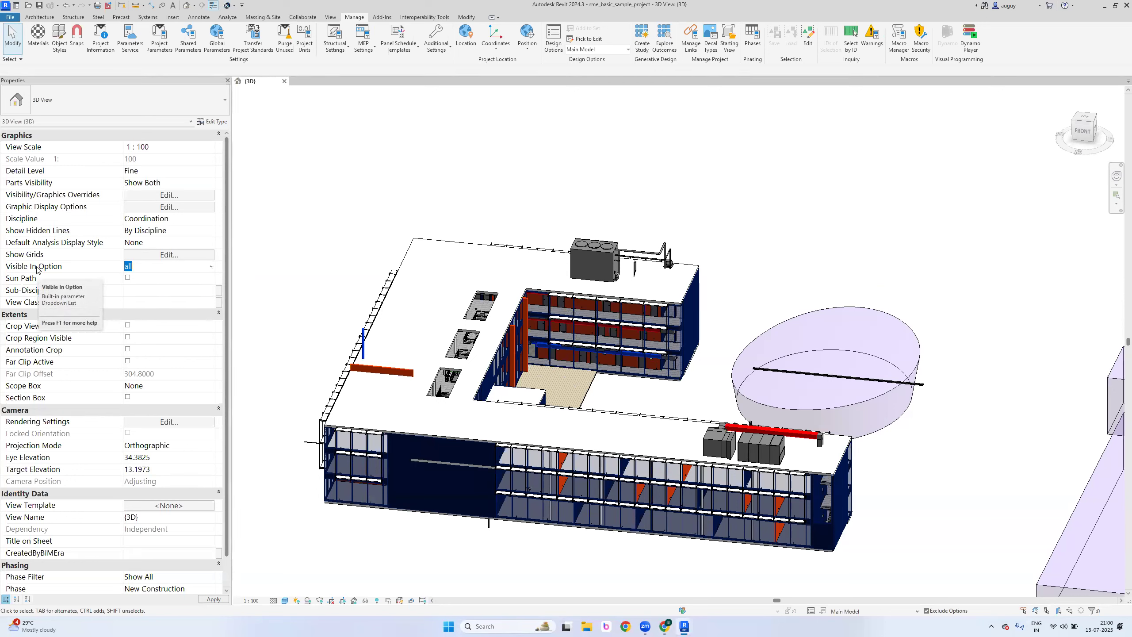
scroll(140, 375, down, 1)
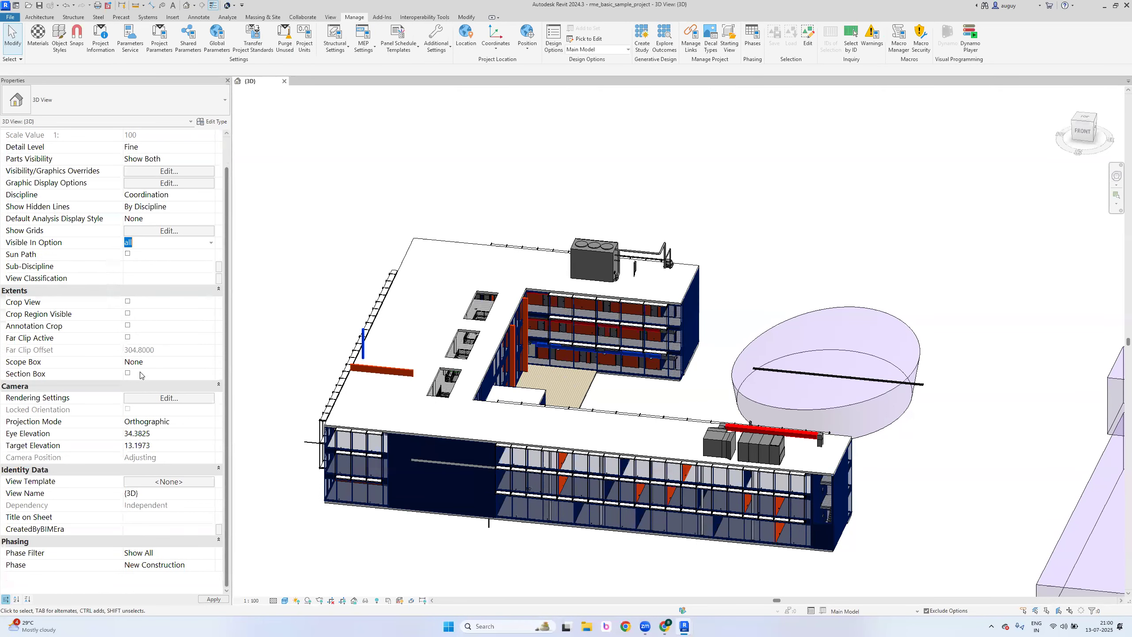
click(205, 427)
click(211, 423)
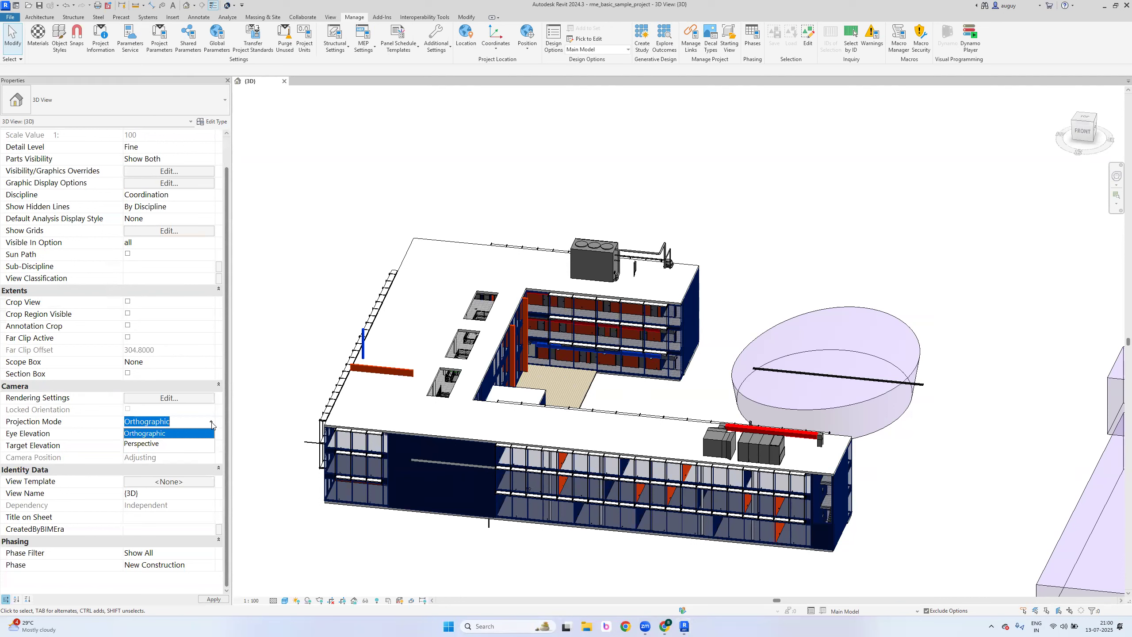
click(212, 424)
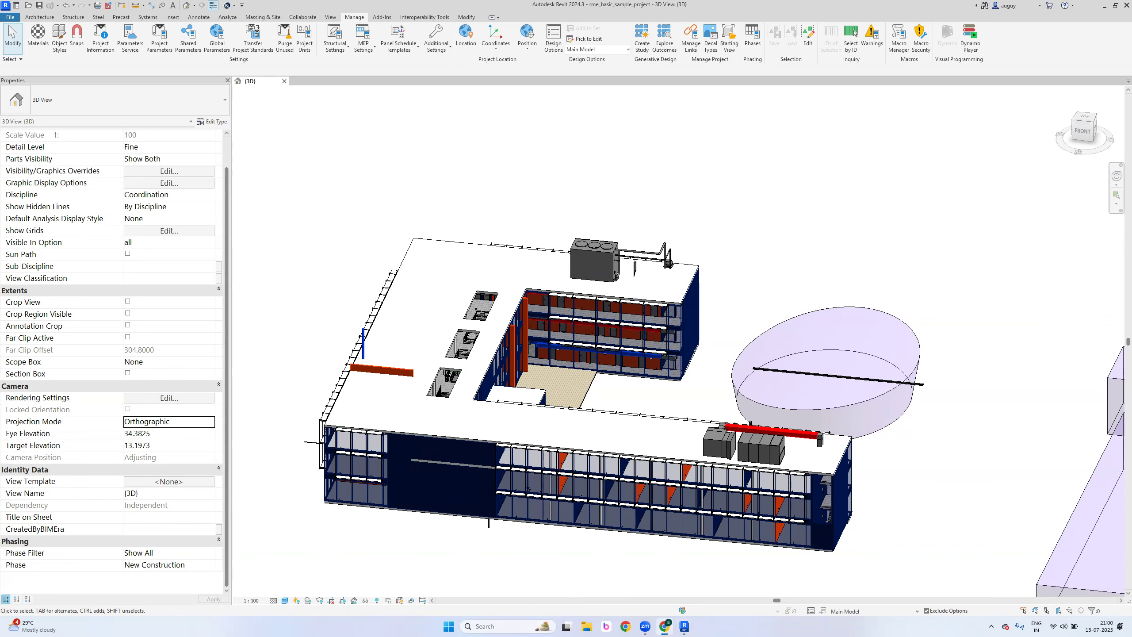
click(664, 626)
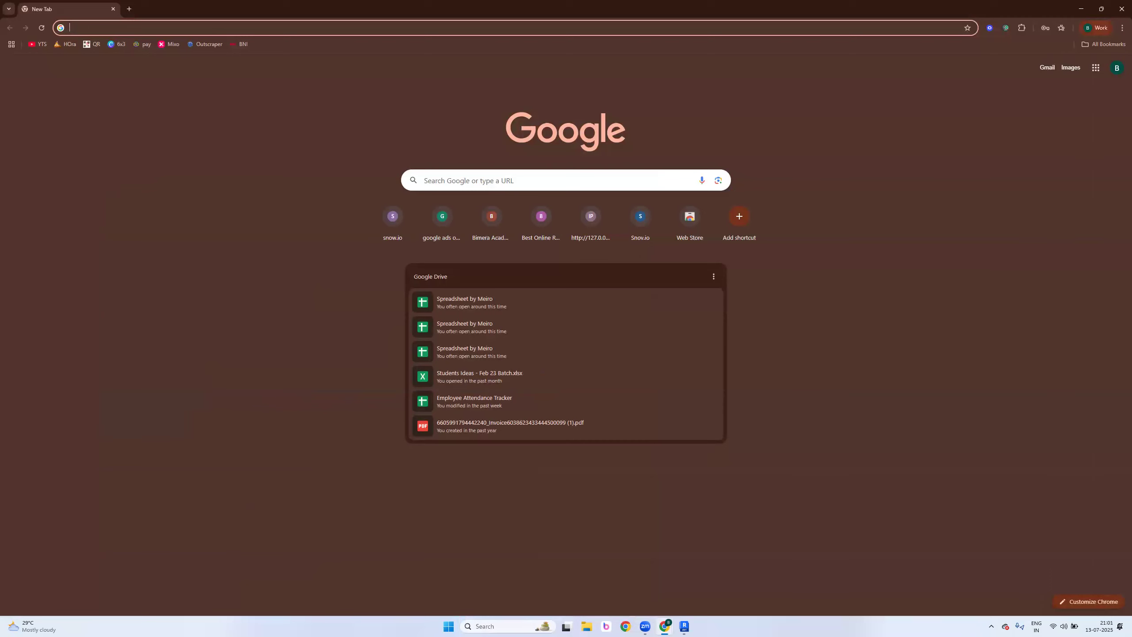
Load swiy.co/datatypes and scroll through the Data Types - Day 001.pdf worksheet
text(swiy.co/)
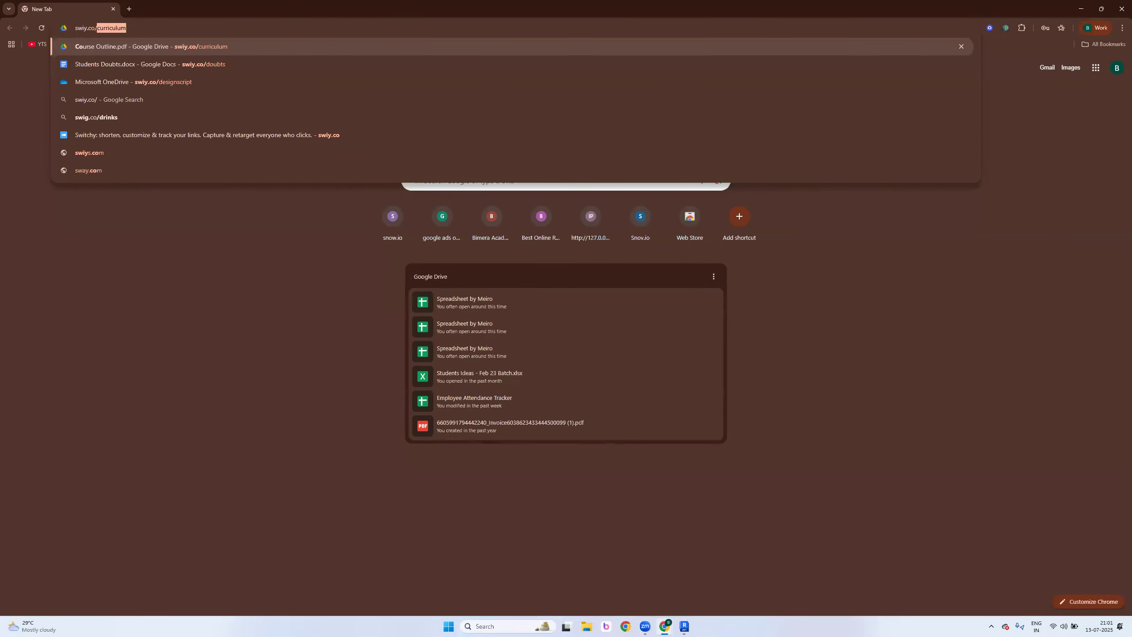
text(datatypes)
key(Return)
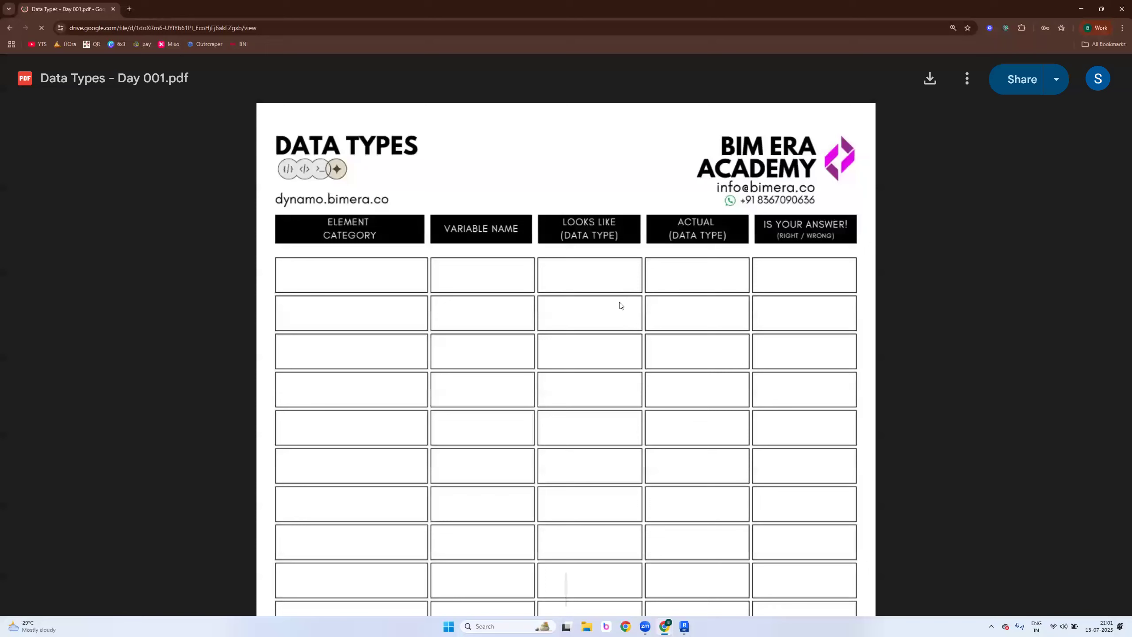
click(1100, 240)
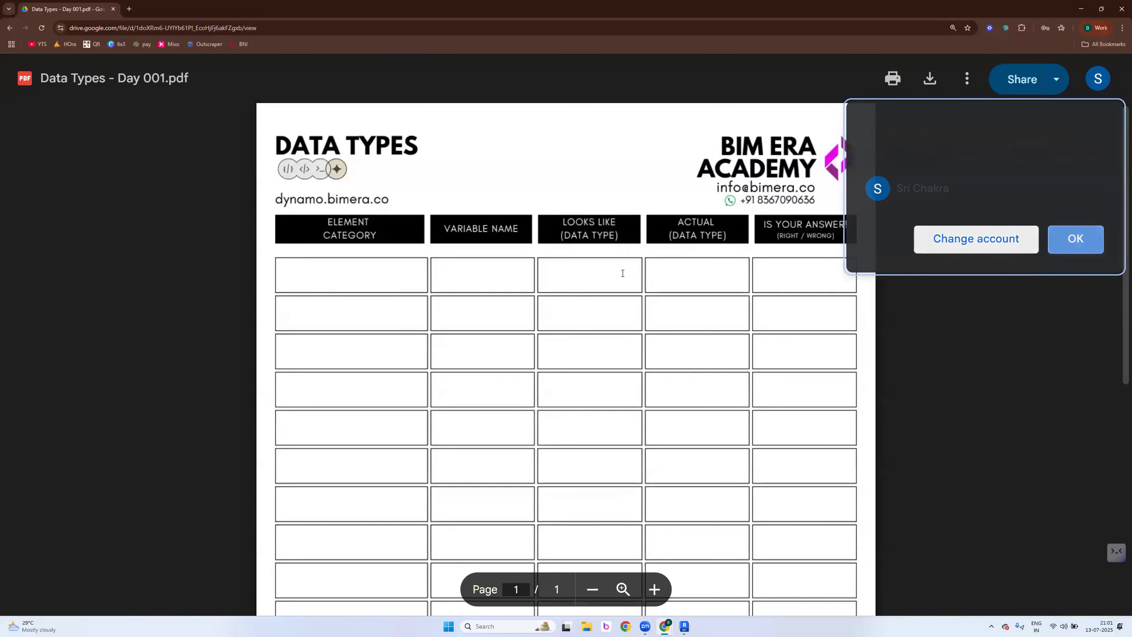
scroll(386, 290, down, 1)
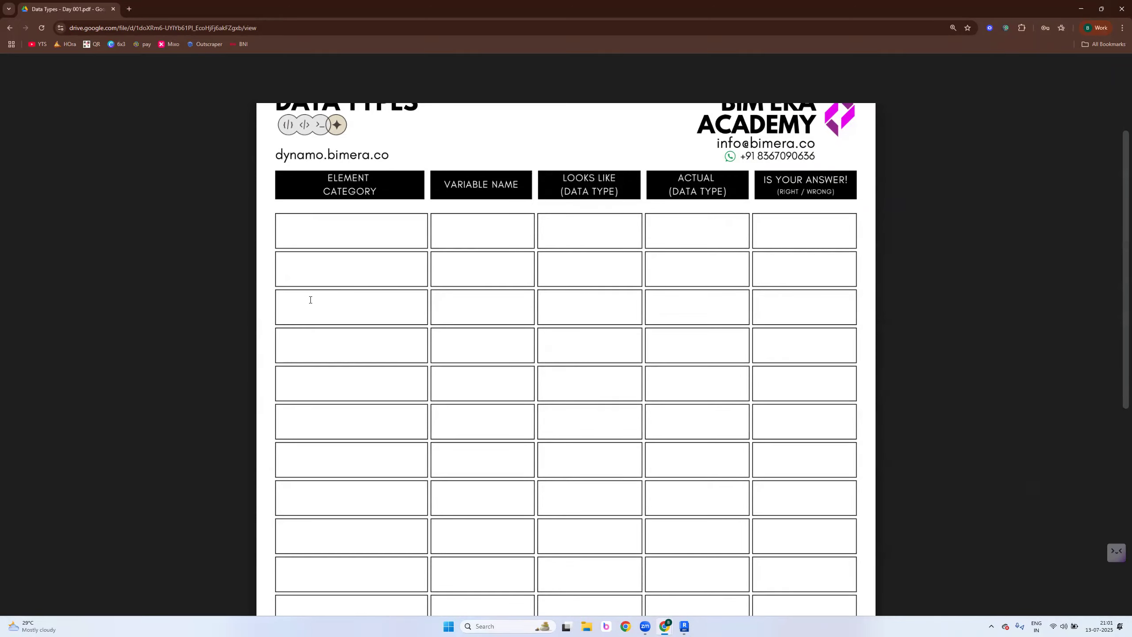
scroll(361, 266, up, 1)
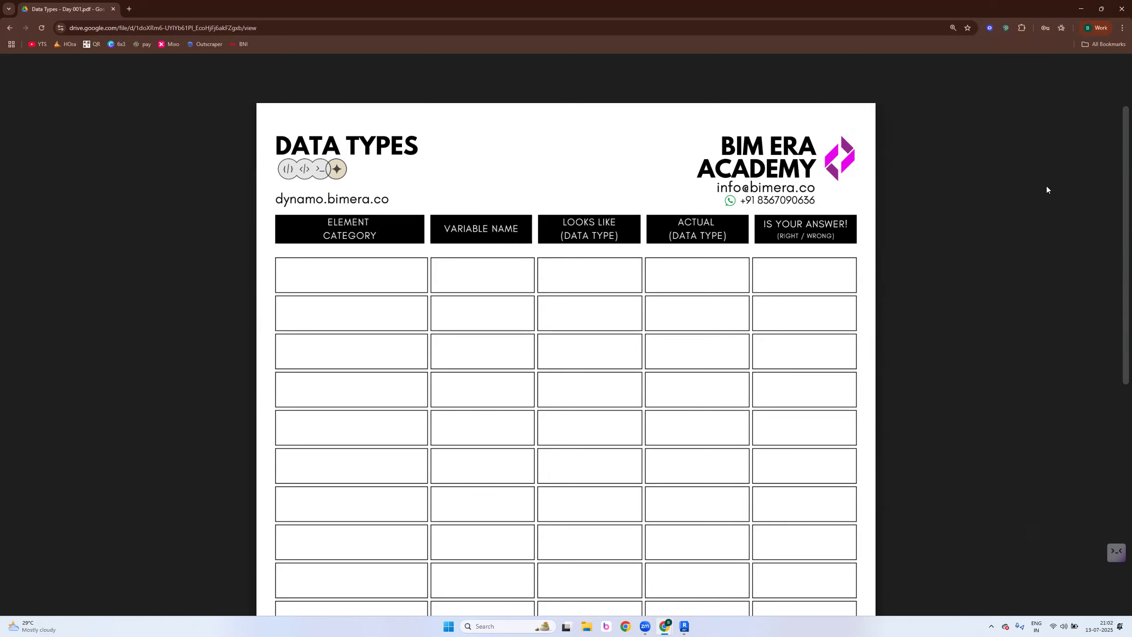
Minimize the browser and bring the Dynamo graph to the front
click(1081, 10)
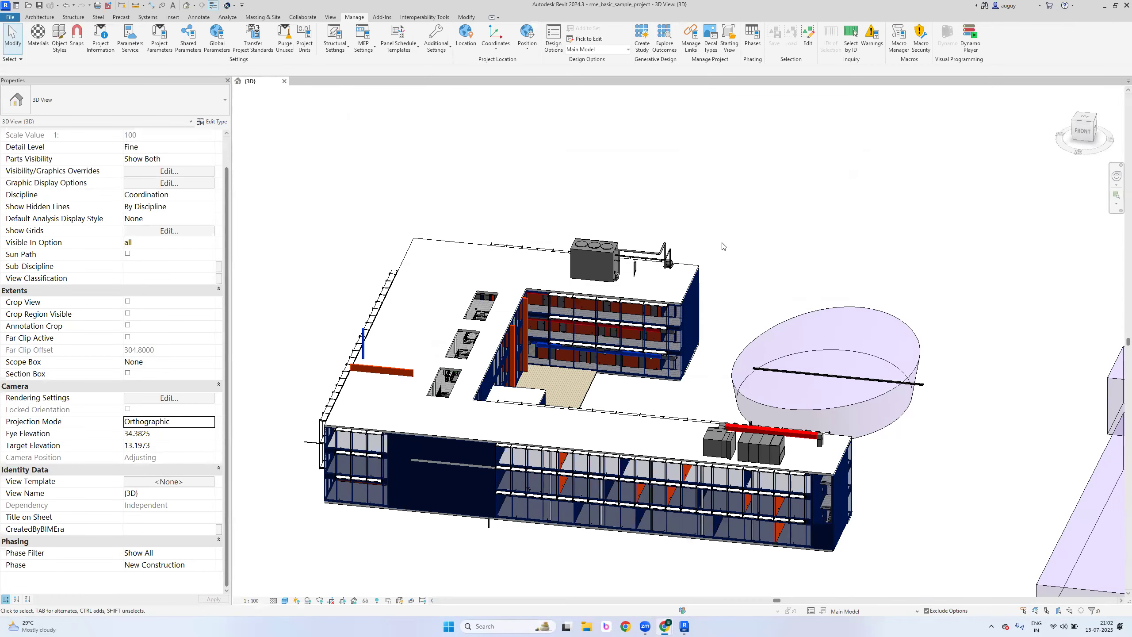
scroll(723, 244, down, 2)
key(alt+Tab)
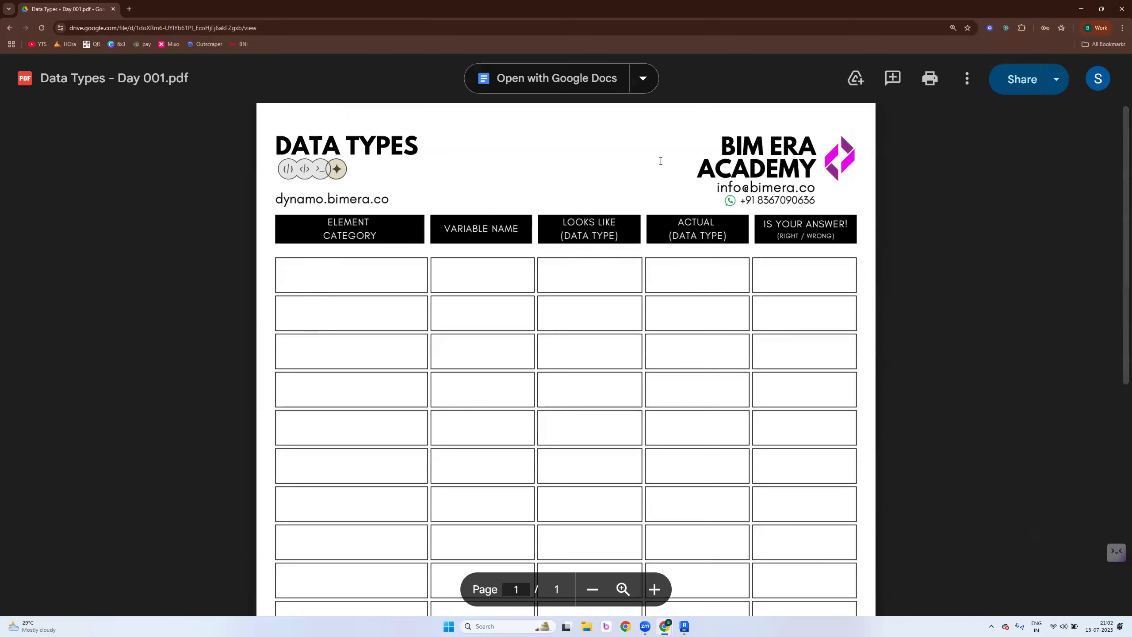
scroll(945, 308, down, 5)
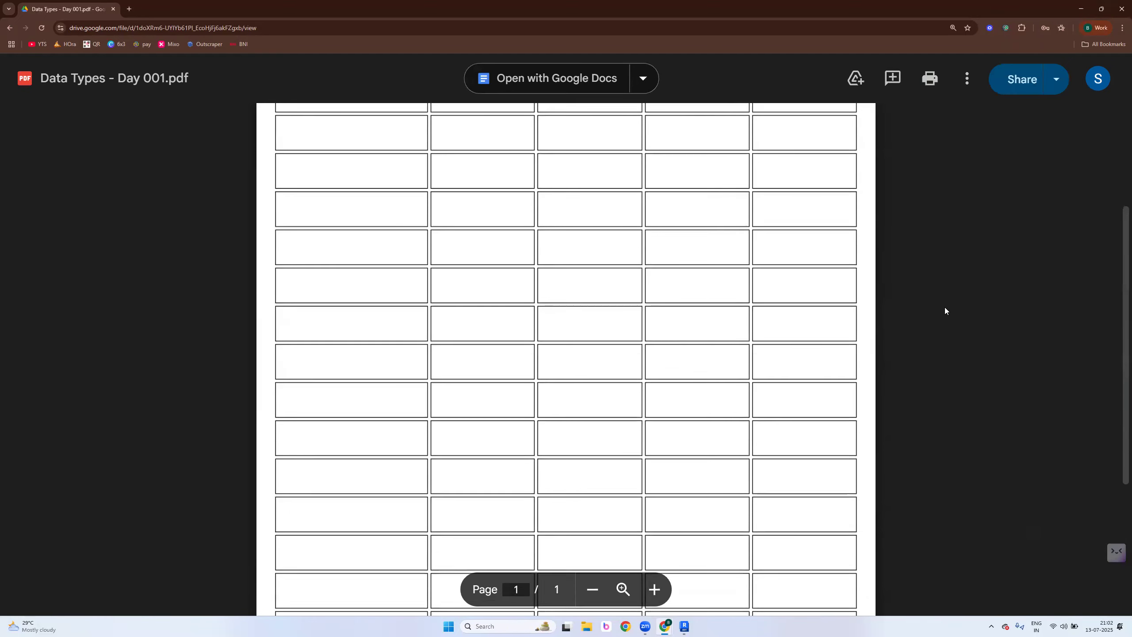
scroll(945, 308, up, 10)
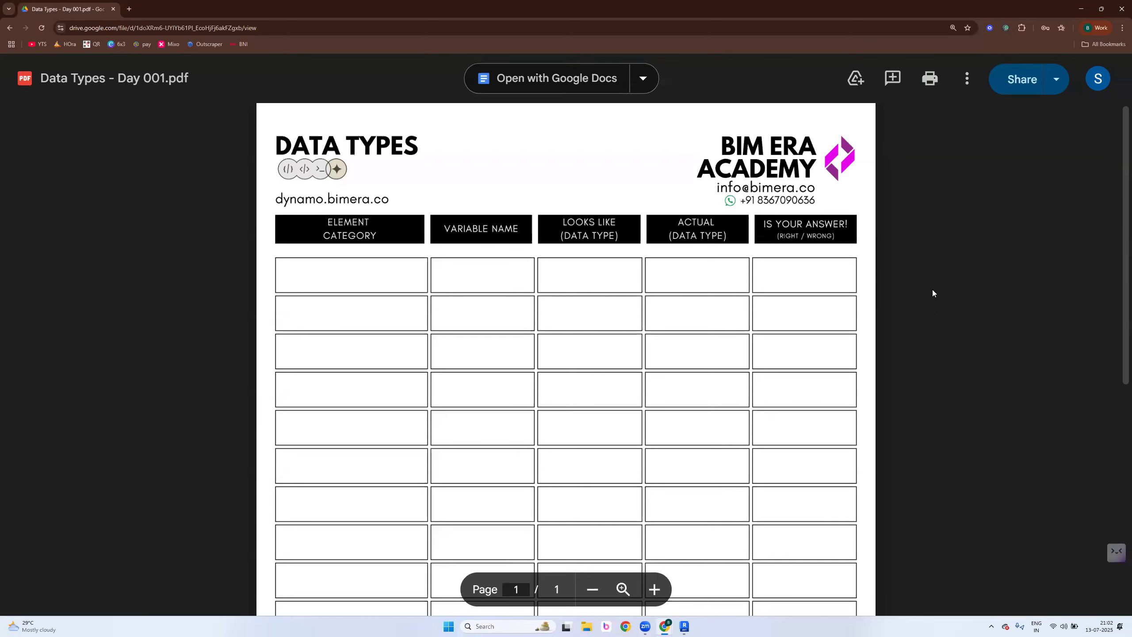
click(1100, 8)
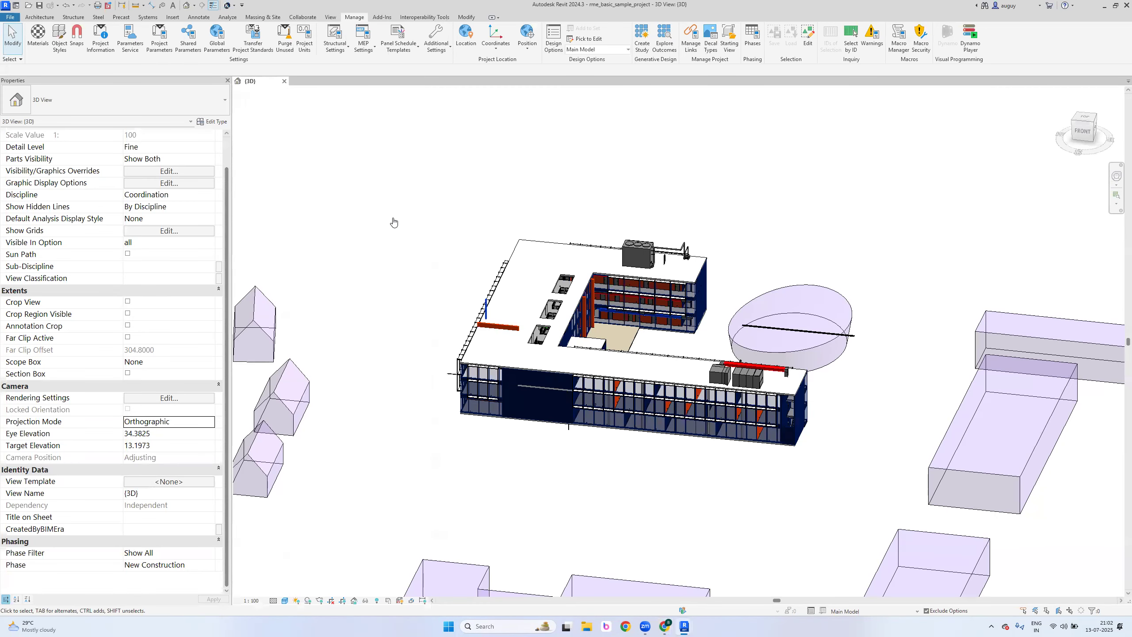
mouse_move(684, 626)
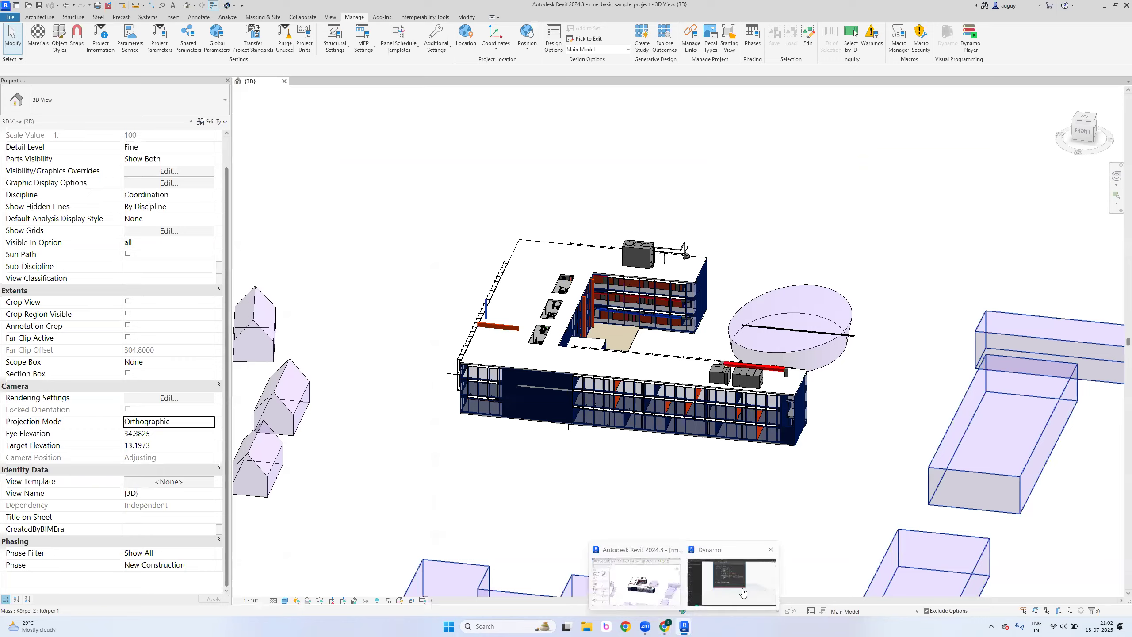
click(743, 592)
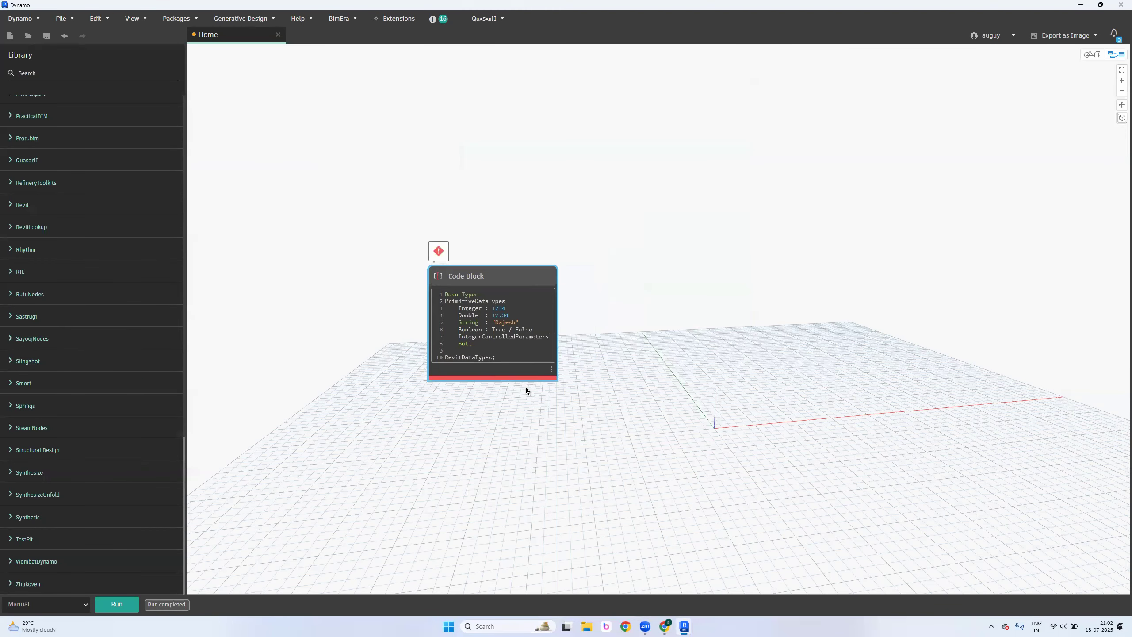
Search 'select model' and place a Select Model Element node on the Dynamo canvas
middle_drag(526, 388, 260, 397)
click(557, 283)
right_click(557, 277)
right_click(595, 229)
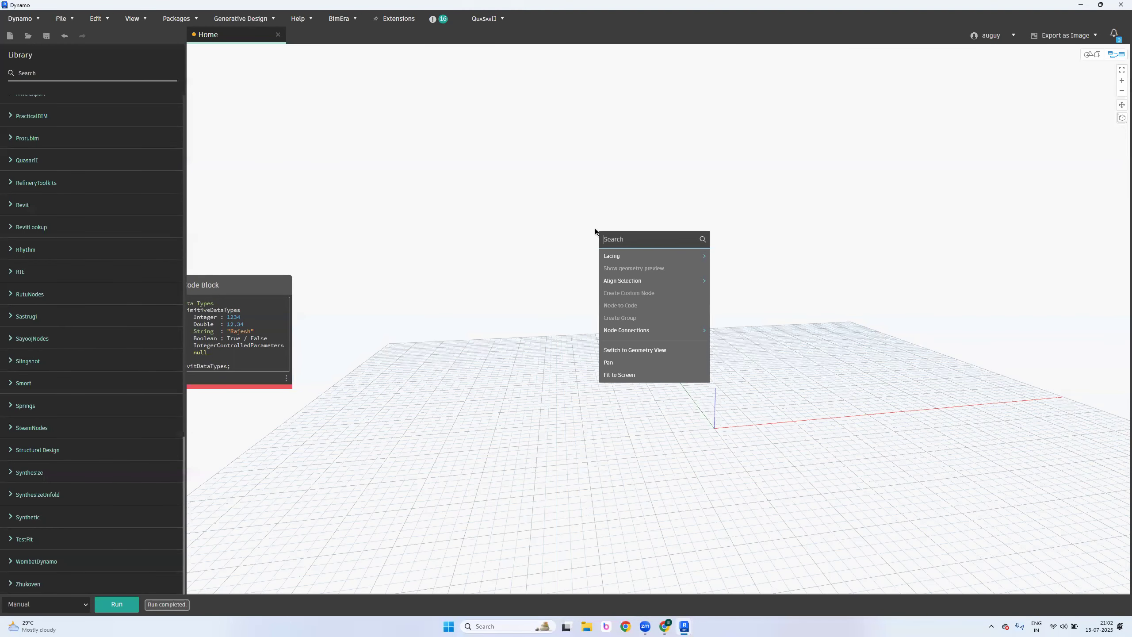
text(select model)
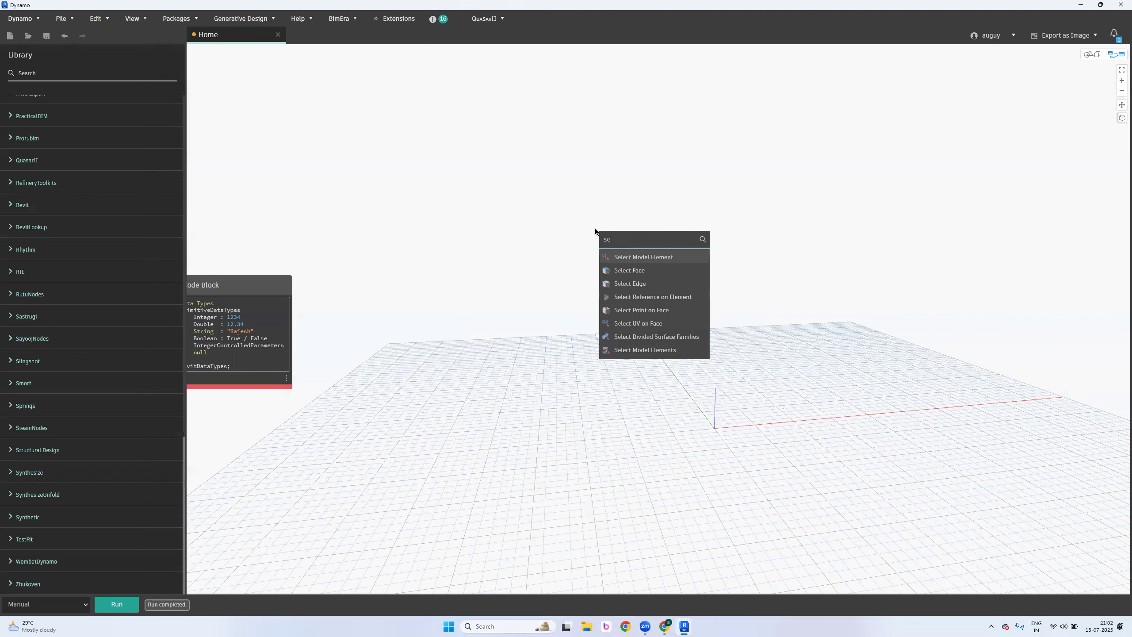
click(654, 257)
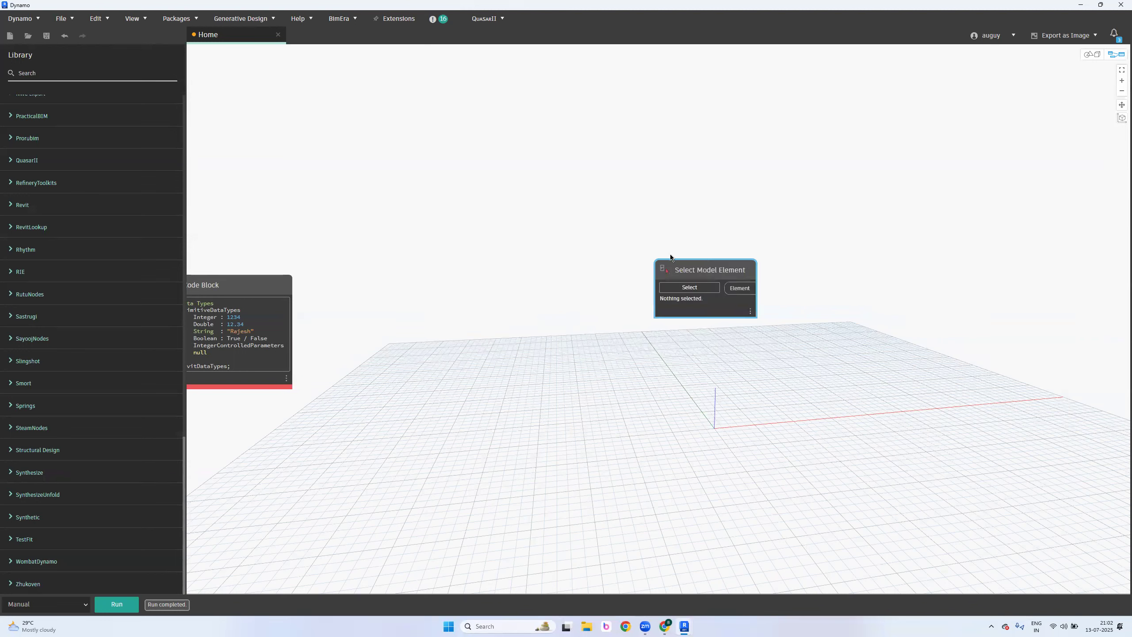
scroll(784, 279, up, 5)
middle_drag(795, 291, 675, 288)
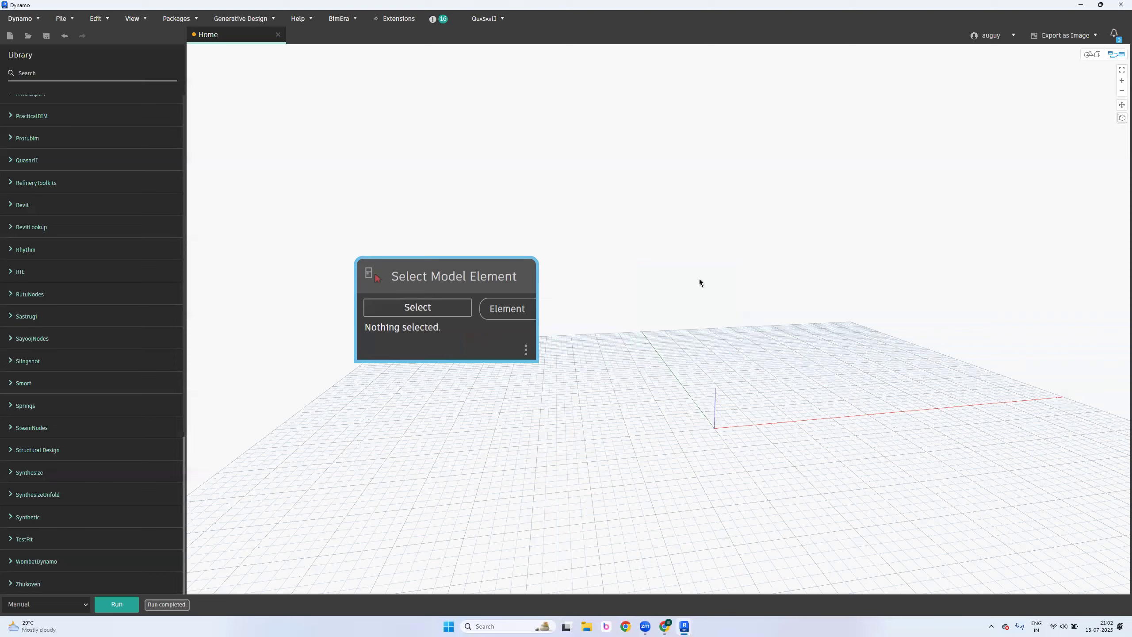
Start element picking, minimize Dynamo, and orbit the Revit building to view its right side
click(436, 308)
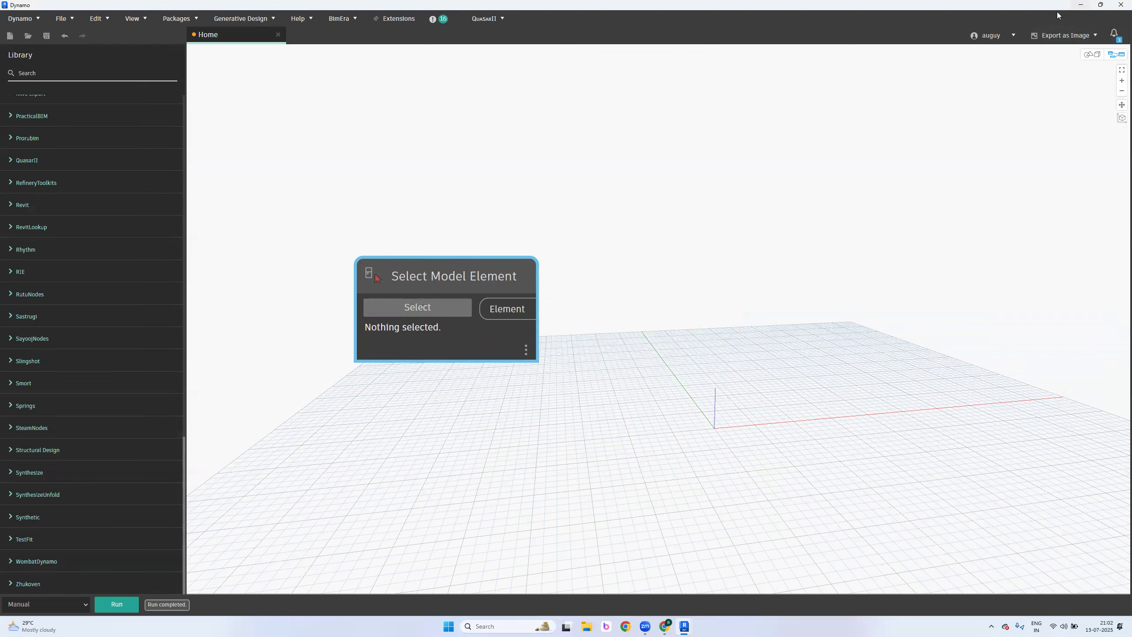
click(1078, 5)
scroll(601, 325, down, 2)
shift+middle_drag(843, 382, 548, 397)
Pick the red rooftop duct in Revit as Element 478246 and return to Dynamo
click(869, 371)
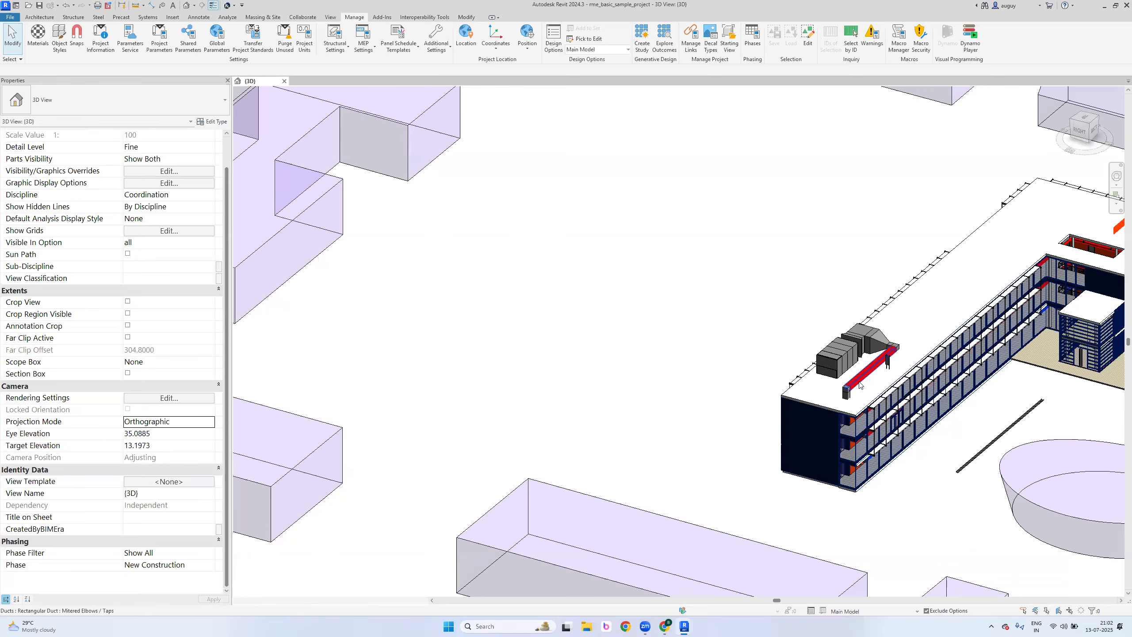
scroll(787, 382, up, 3)
middle_drag(787, 383, 514, 338)
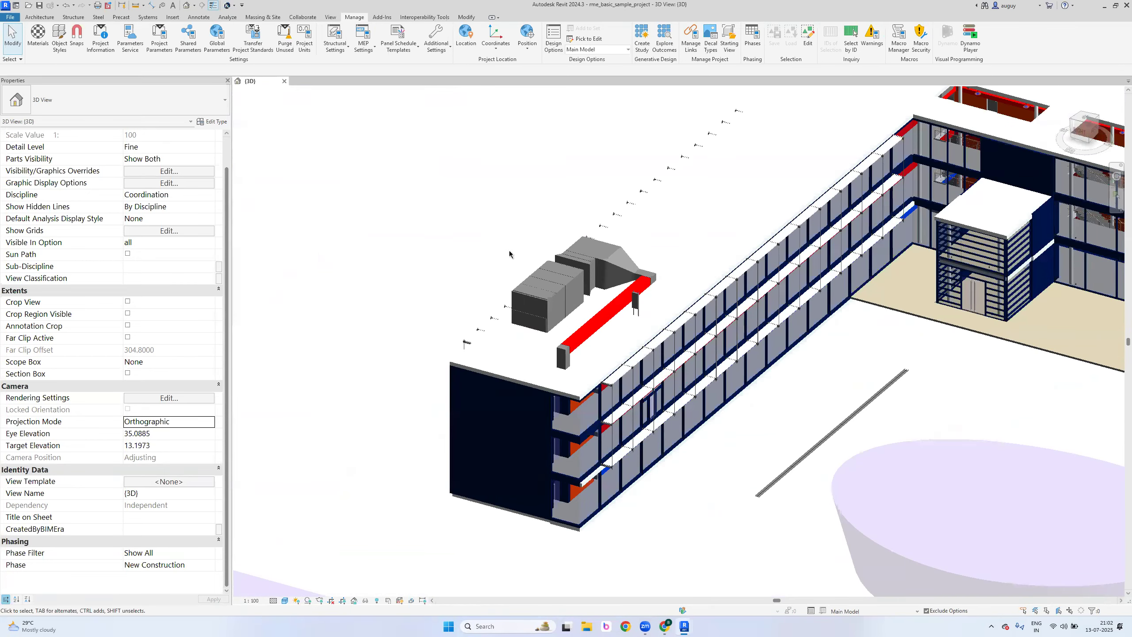
key(alt+Tab)
click(462, 312)
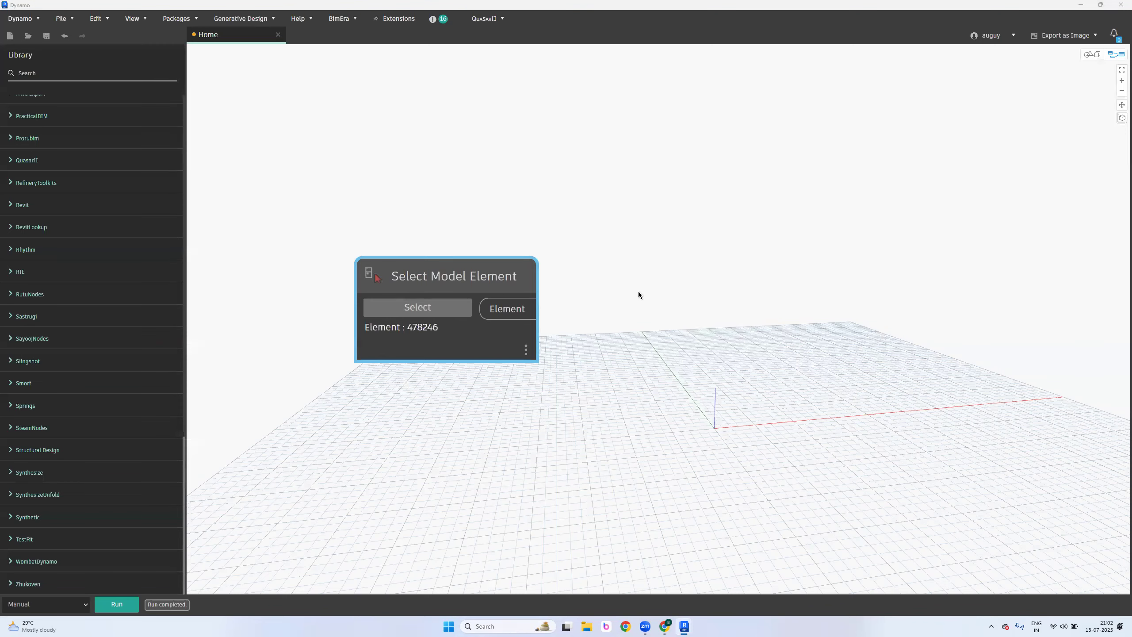
Search for 'element.parameters' and place the Element.Parameters node beside Select Model Element
key(Escape)
click(633, 275)
right_click(695, 218)
right_click(690, 203)
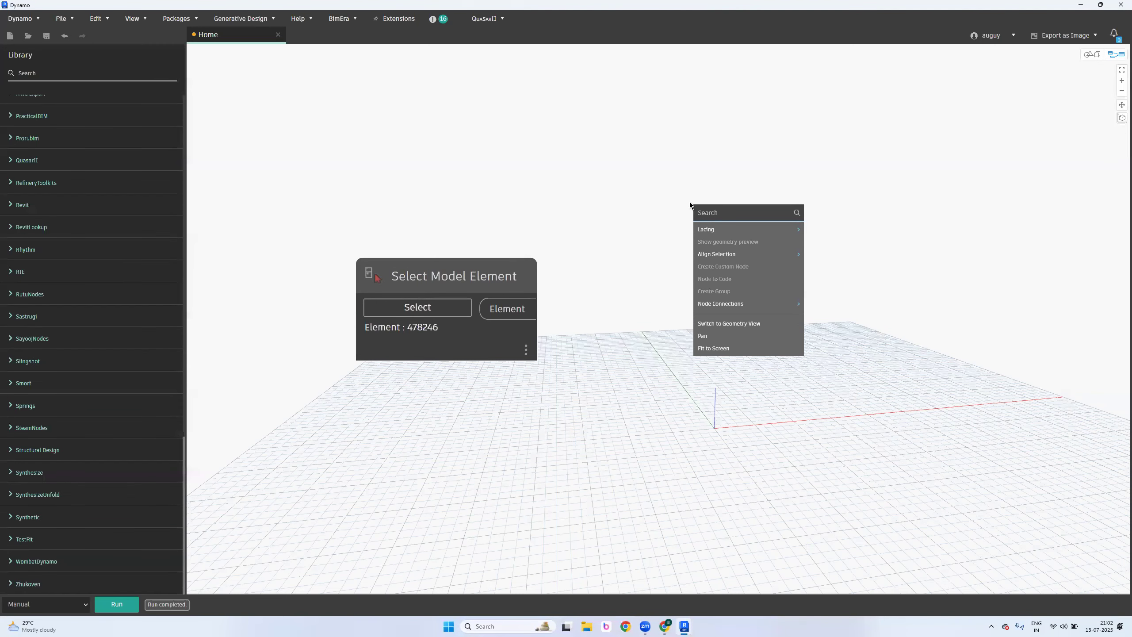
text(element.)
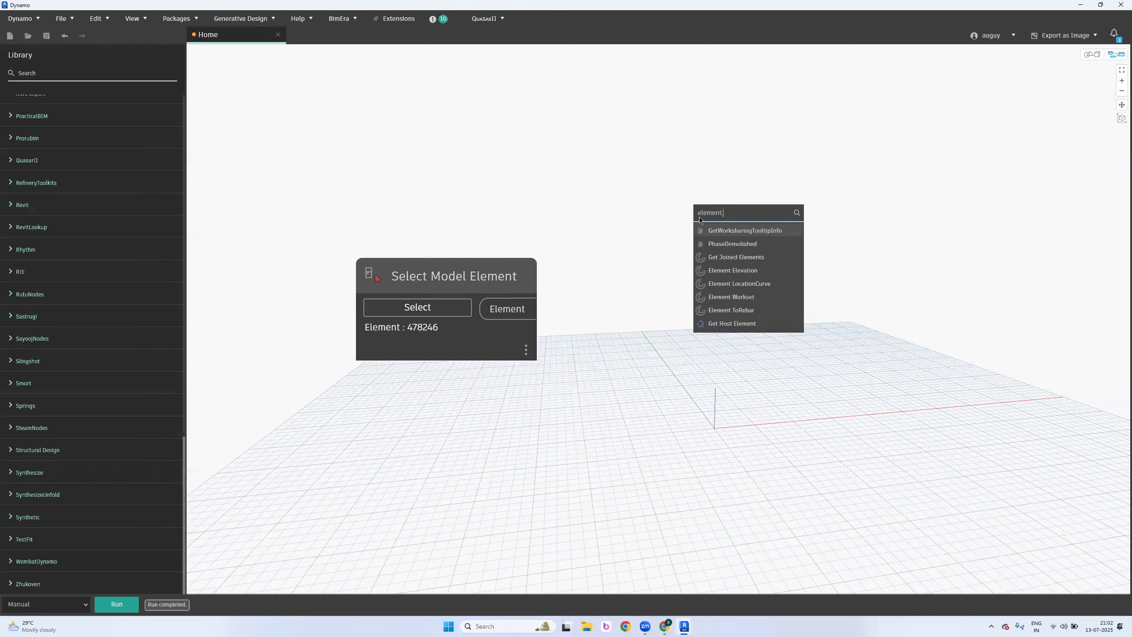
text(parameters)
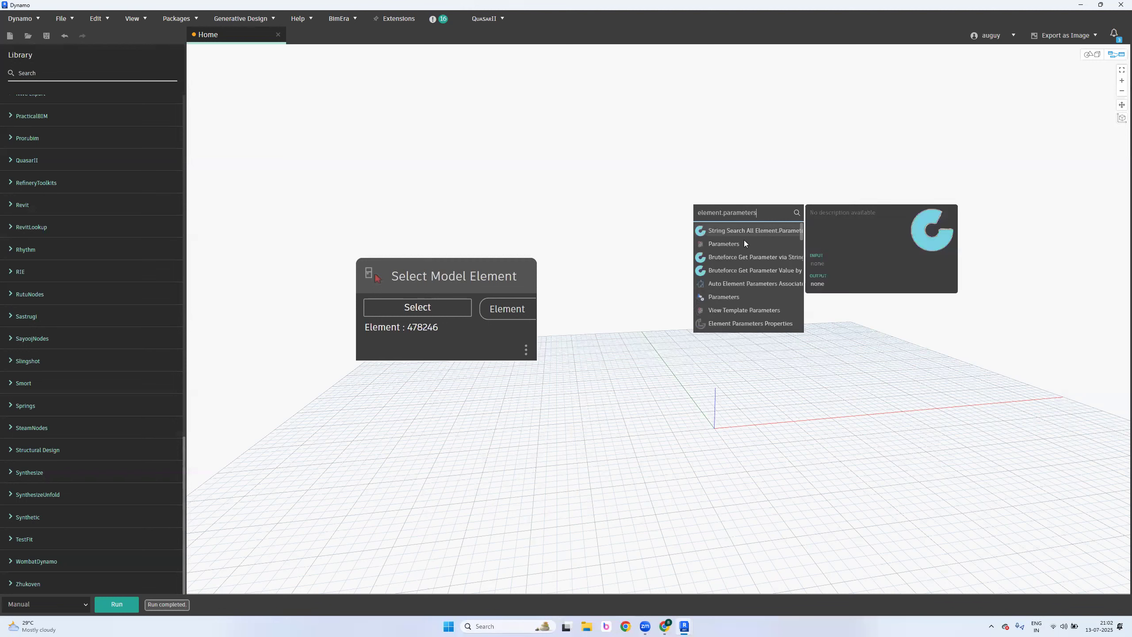
click(742, 303)
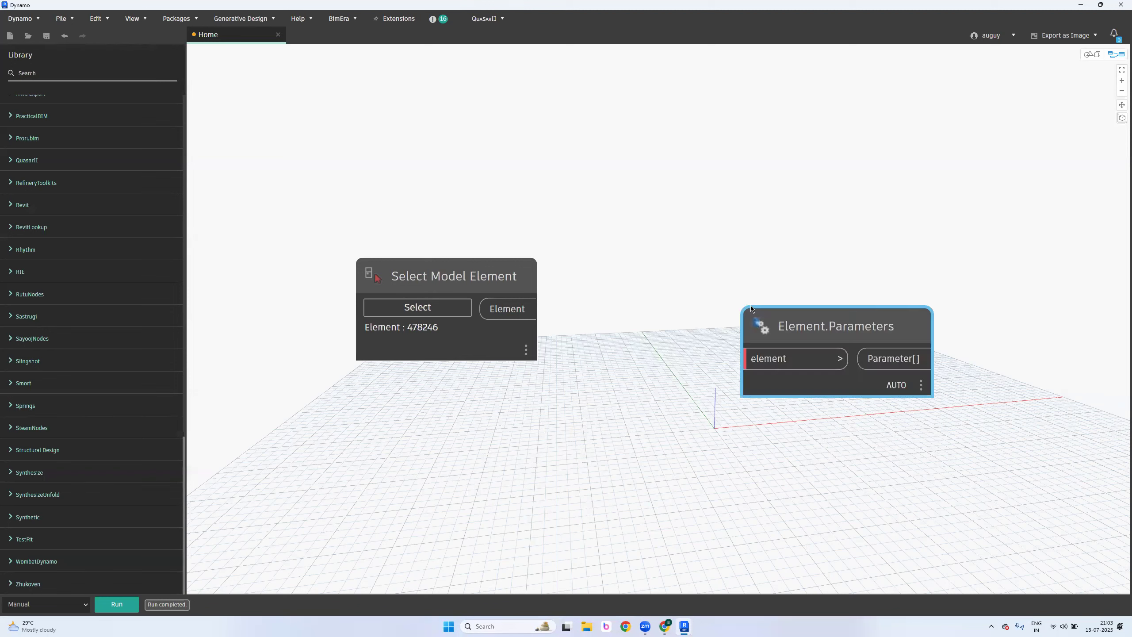
drag(809, 331, 705, 283)
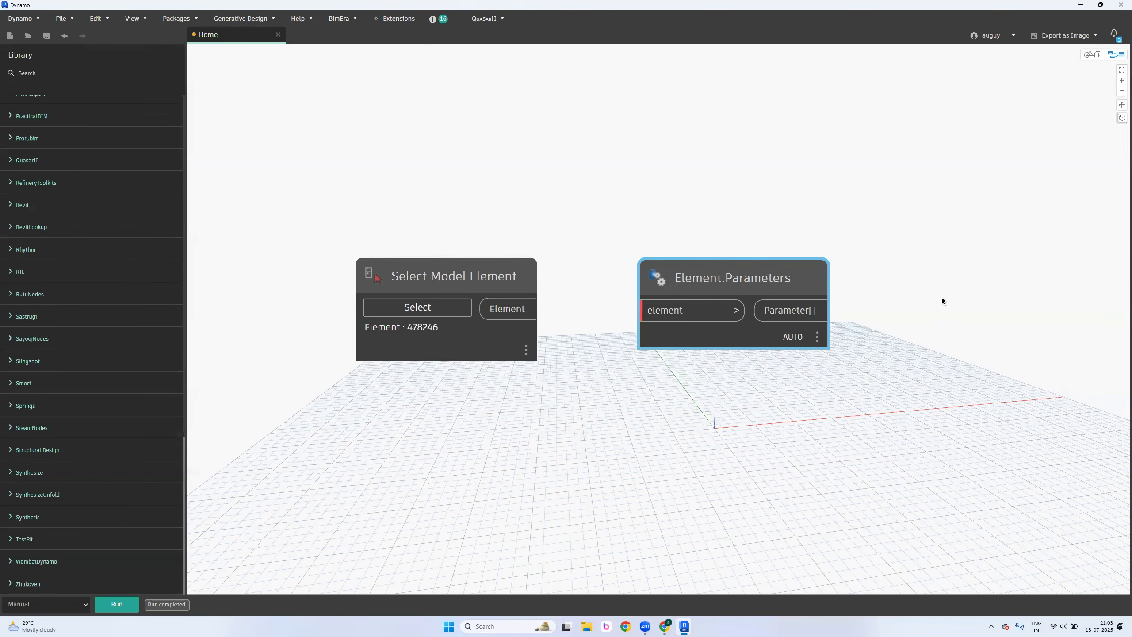
Wire the Select Model Element output into the Element.Parameters element input
drag(944, 152, 806, 399)
click(807, 398)
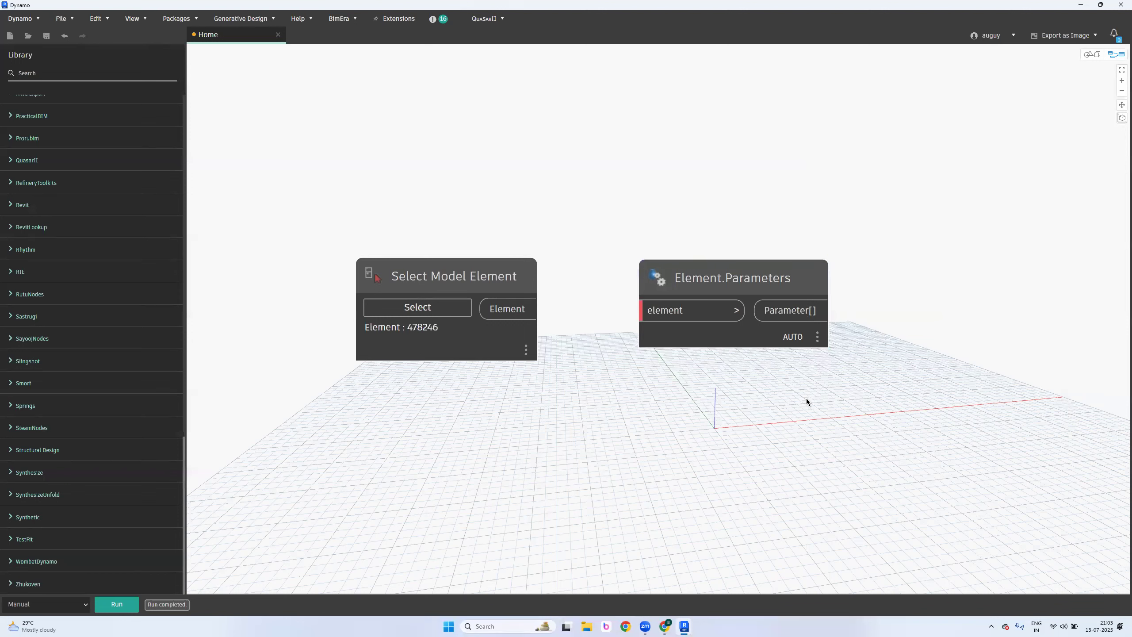
drag(528, 308, 629, 311)
click(45, 603)
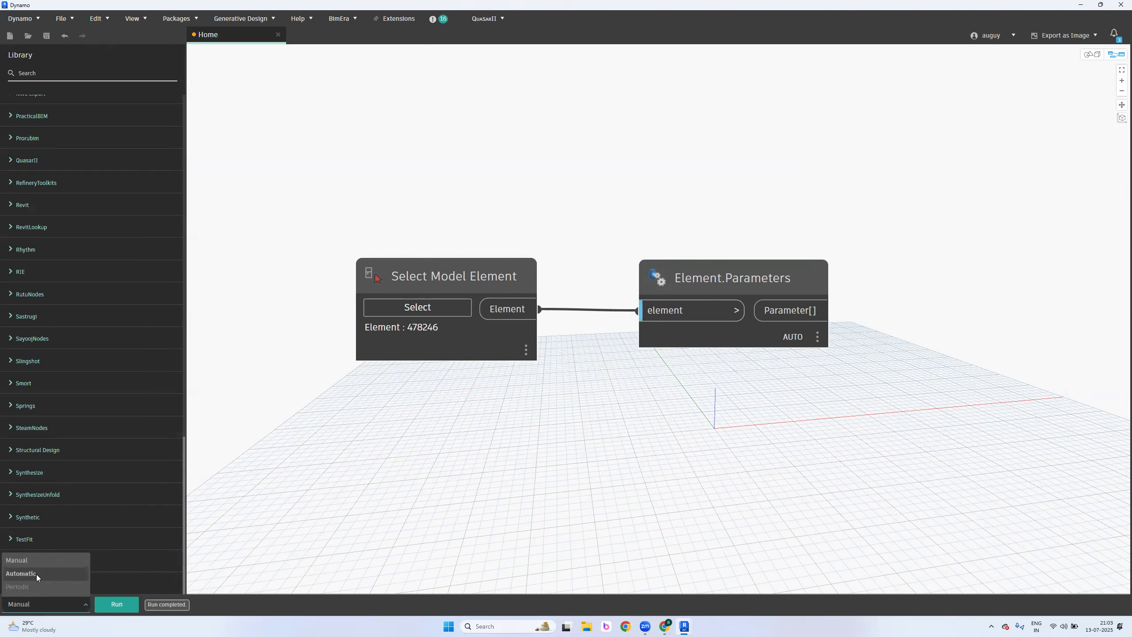
Set the graph to run Automatic and expand Element.Parameters' list preview
click(37, 574)
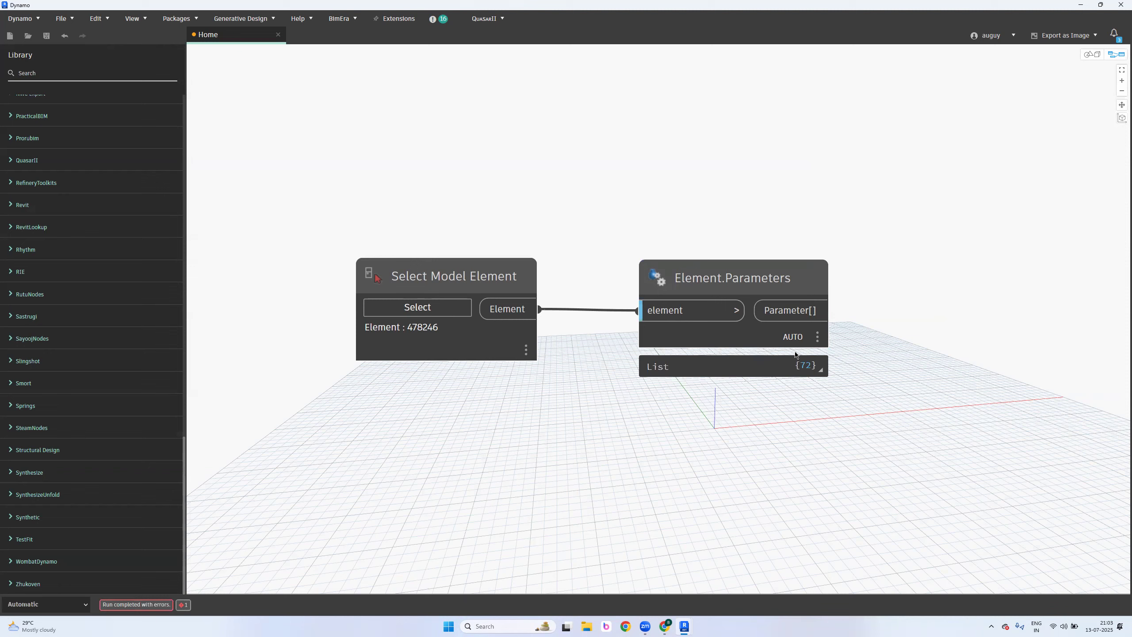
drag(676, 332, 654, 161)
middle_drag(951, 244, 740, 248)
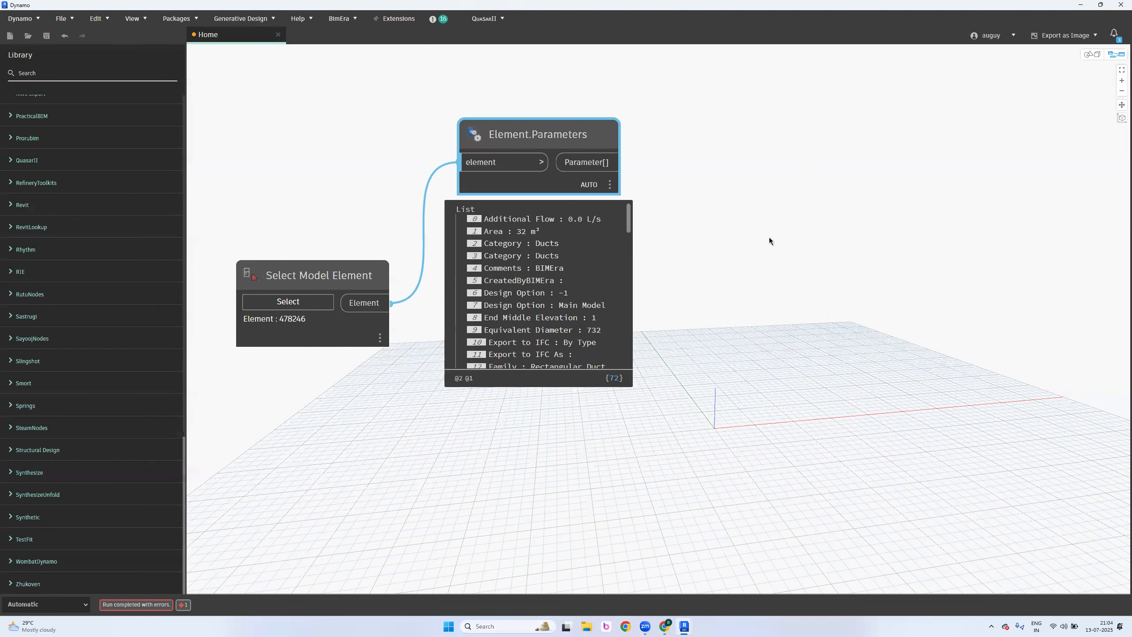
middle_drag(770, 240, 755, 255)
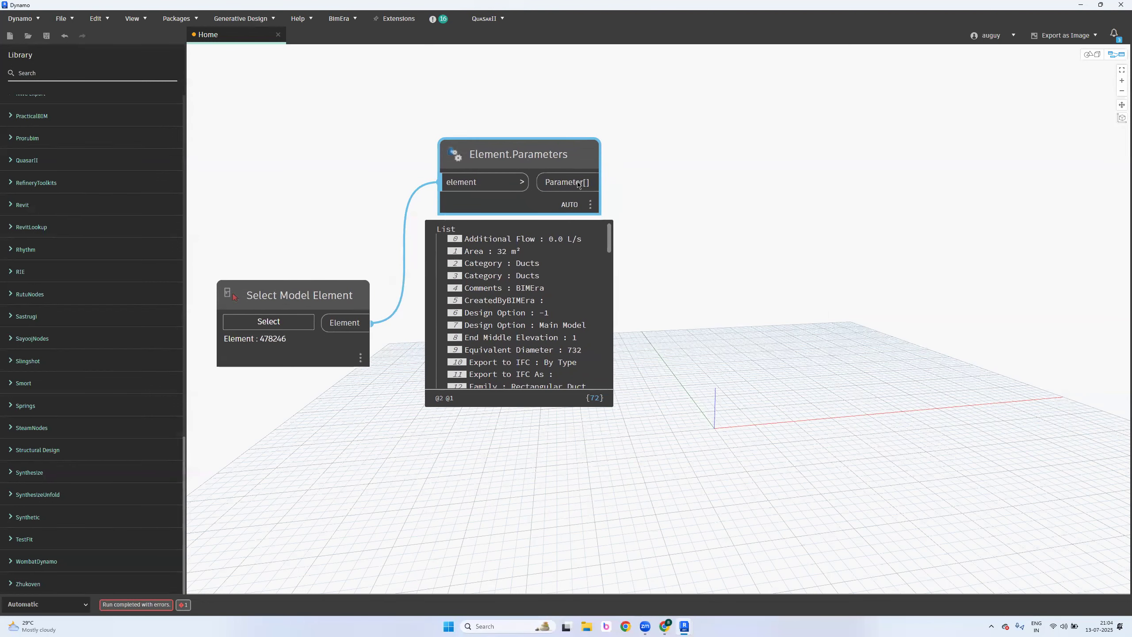
Arrange both nodes side by side to show the duct's 72 parameters, including CreatedByBIMEra
drag(324, 301, 315, 163)
click(750, 192)
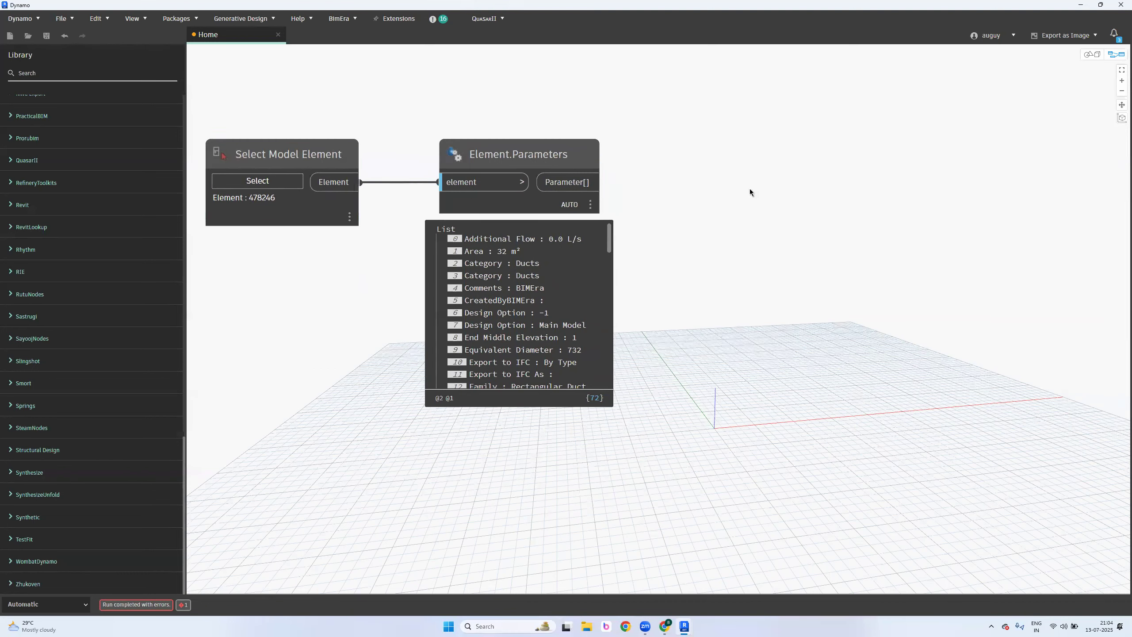
drag(728, 208, 324, 498)
click(769, 418)
middle_drag(730, 206, 704, 214)
middle_drag(364, 313, 449, 322)
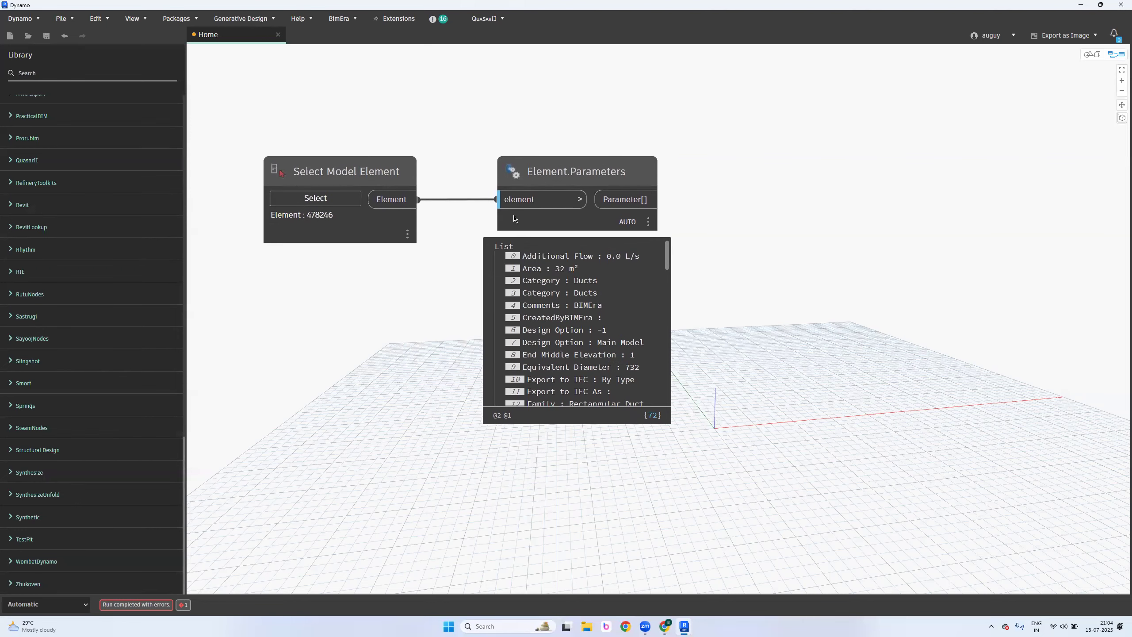
drag(563, 165, 591, 180)
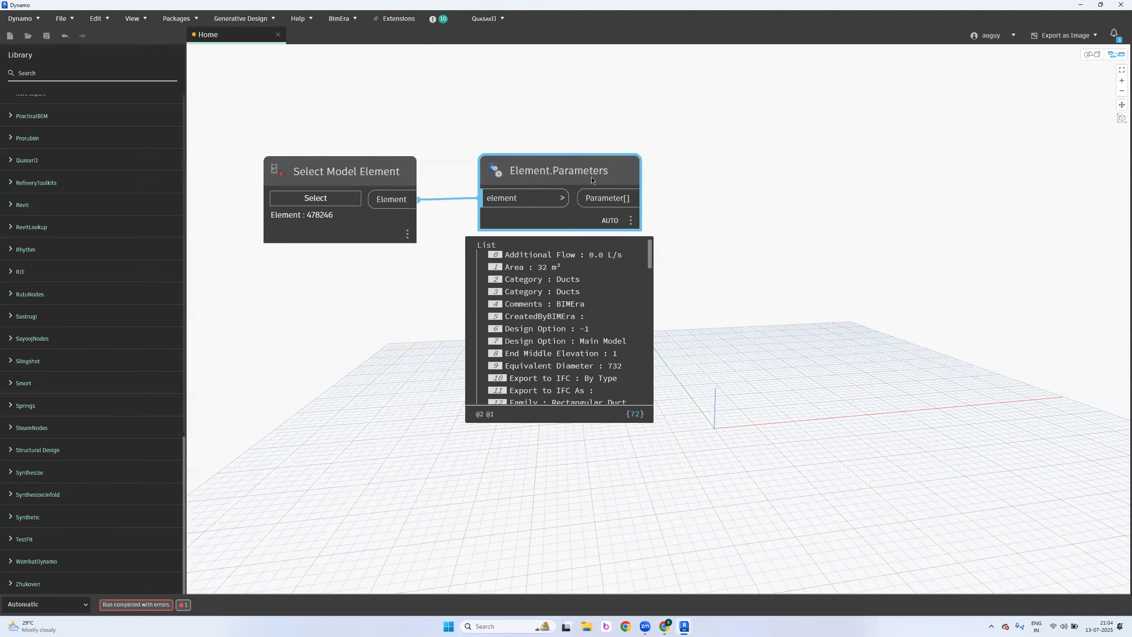
middle_drag(614, 225, 471, 242)
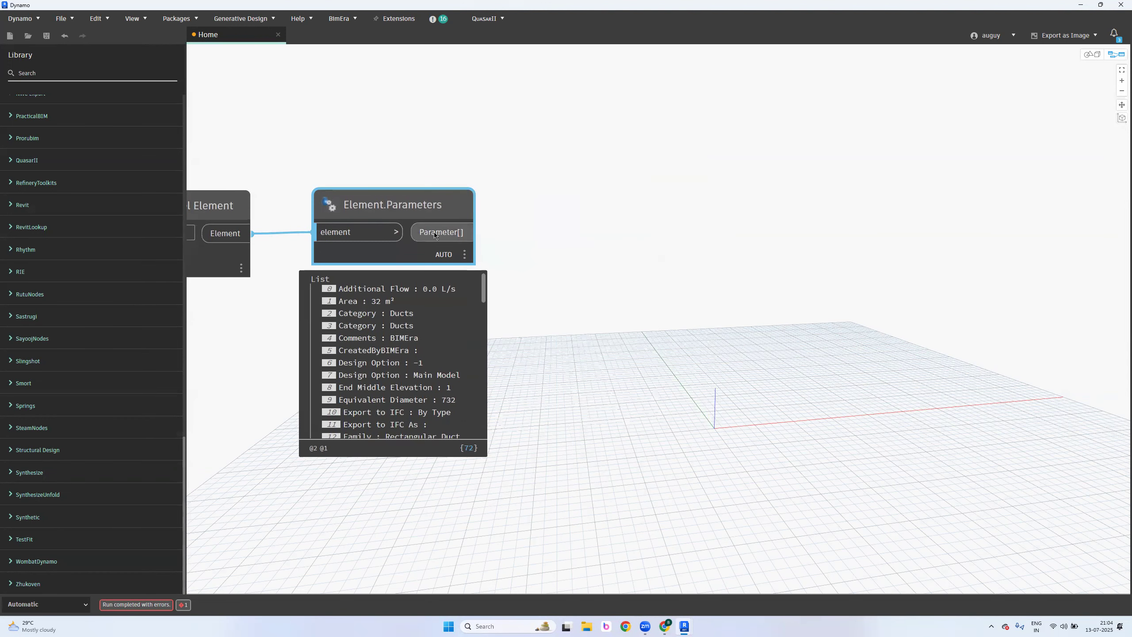
drag(402, 143, 520, 283)
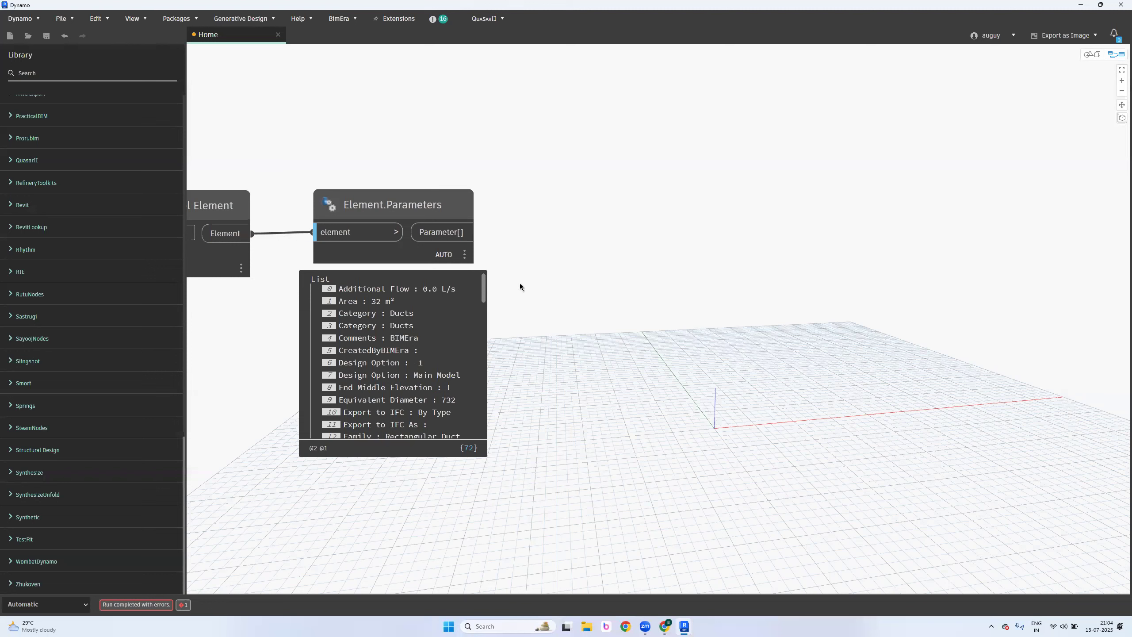
click(1080, 5)
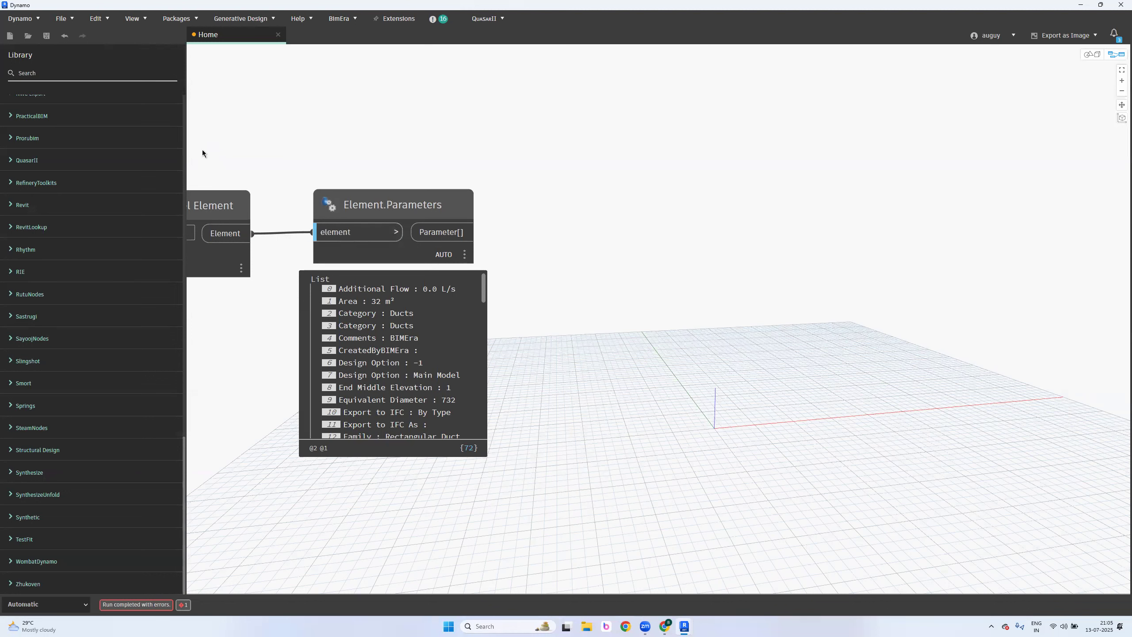
Create a Code Block reading element.id; with an element input
drag(195, 151, 261, 328)
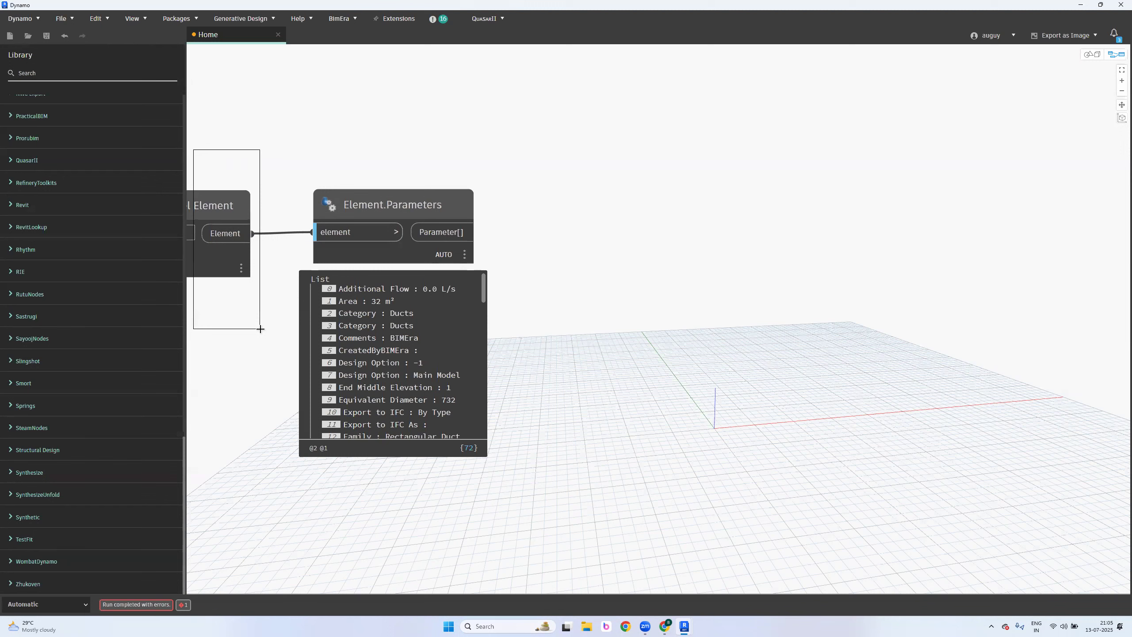
drag(260, 328, 260, 329)
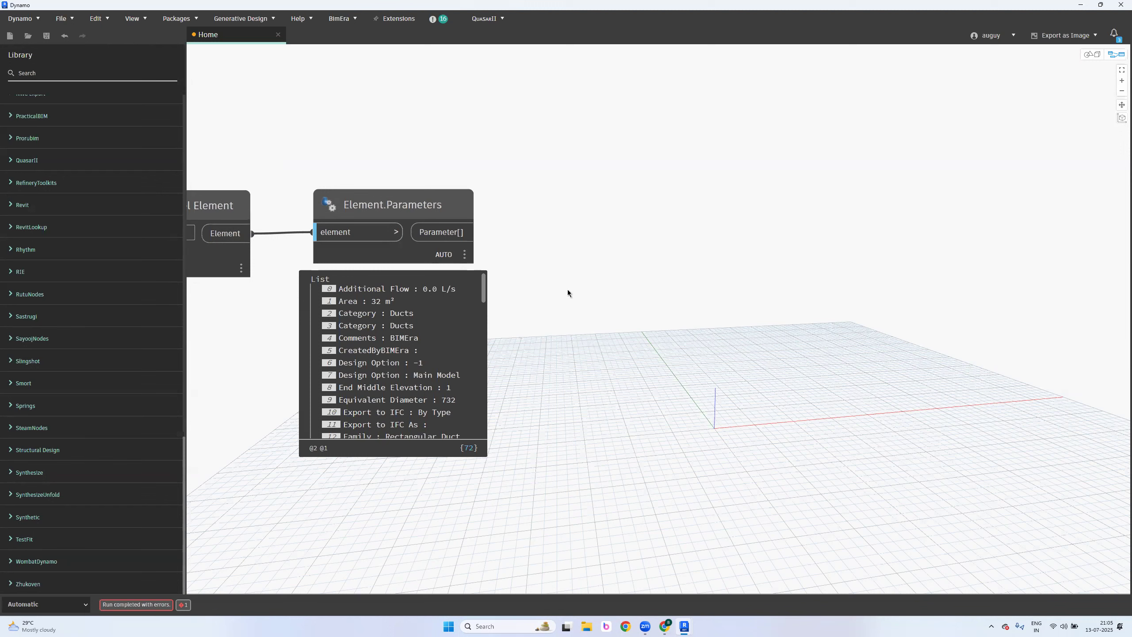
double_click(648, 182)
text(element)
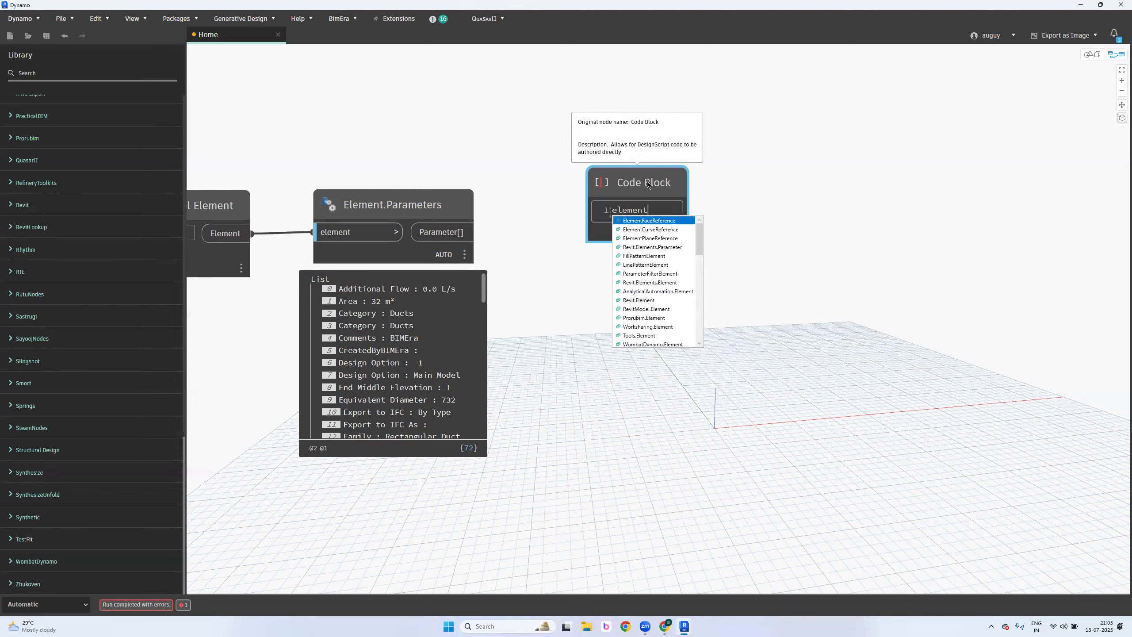
key(Return)
text(.na)
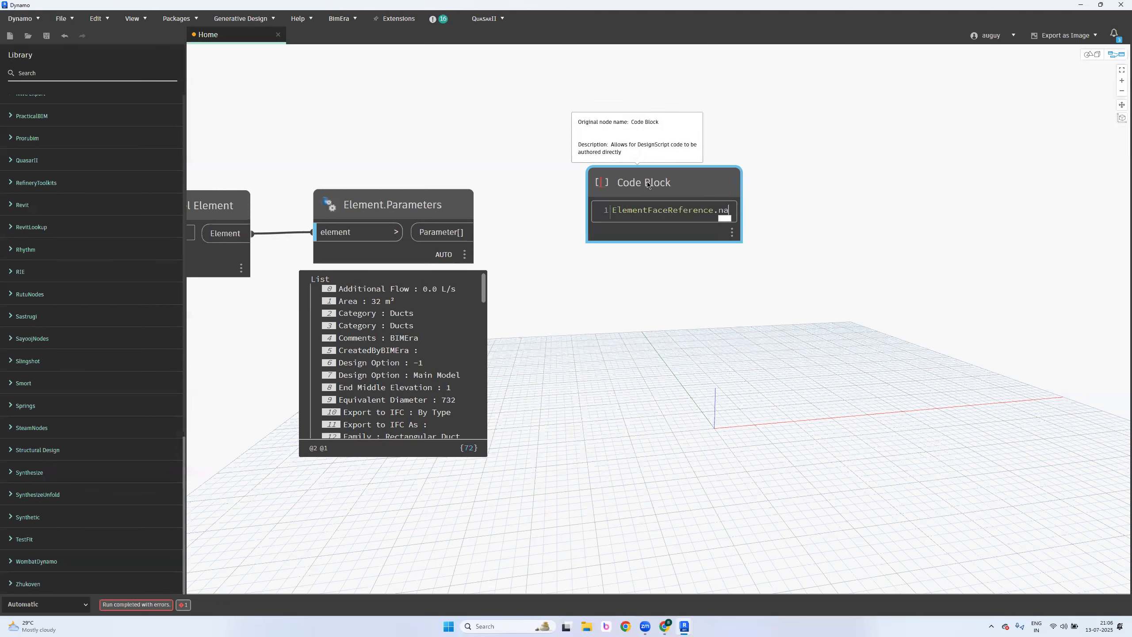
text(me)
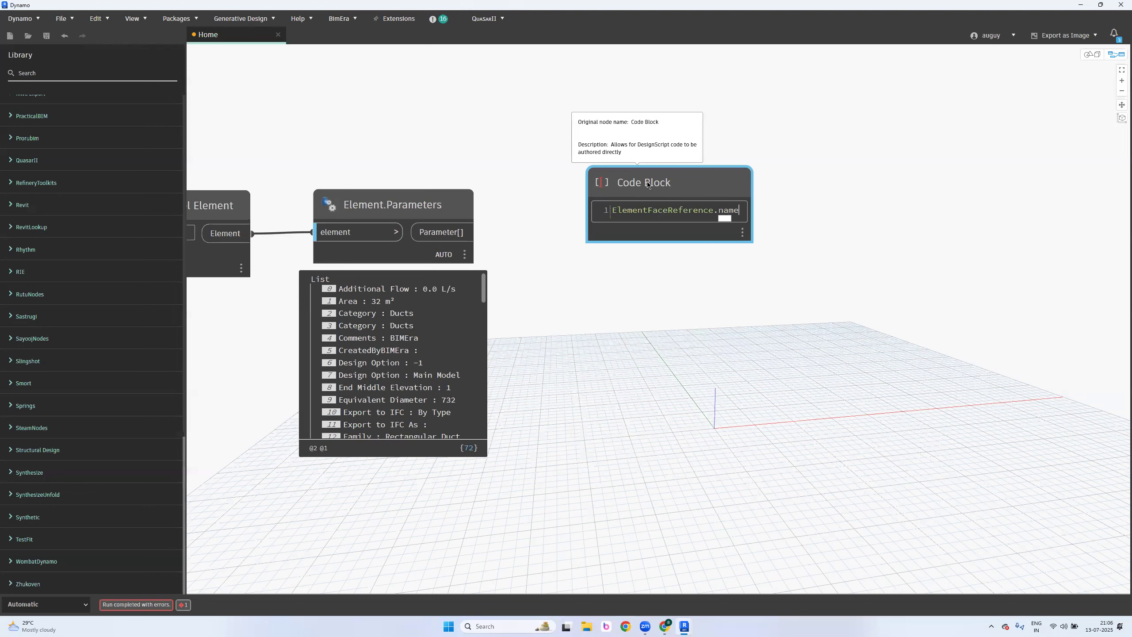
key(ctrl+shift+Left)
key(ctrl+shift+Left)
key(ctrl+shift+Left)
text(ele)
key(Return)
text(.)
key(ctrl+shift+Left)
key(ctrl+shift+Left)
text(element.location)
key(ctrl+Left)
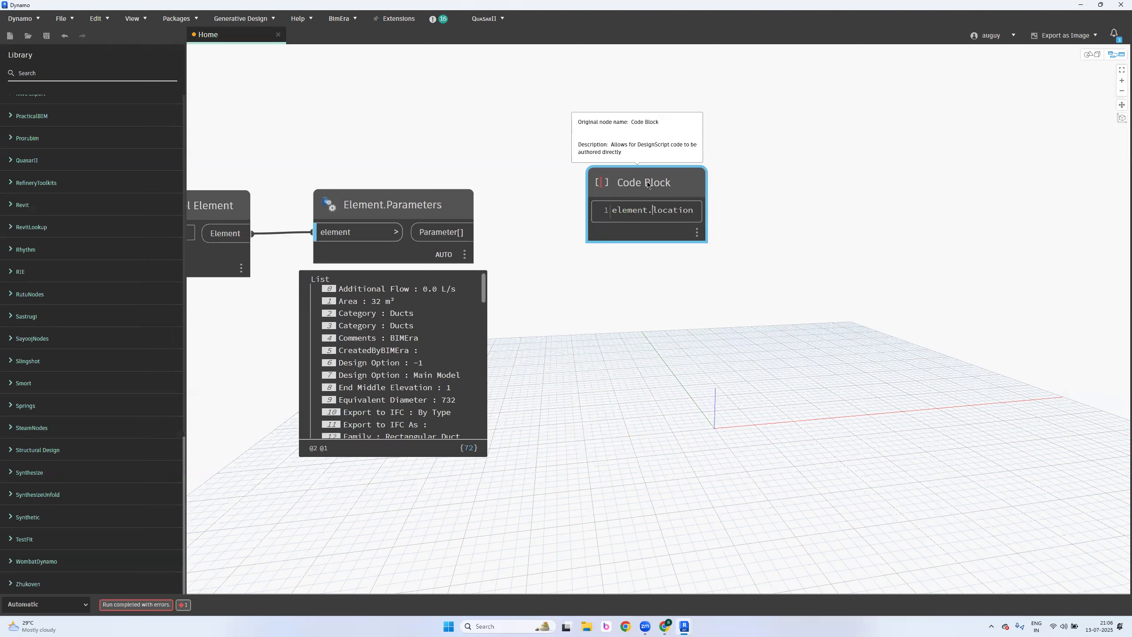
key(ctrl+shift+Right)
text(id)
click(647, 185)
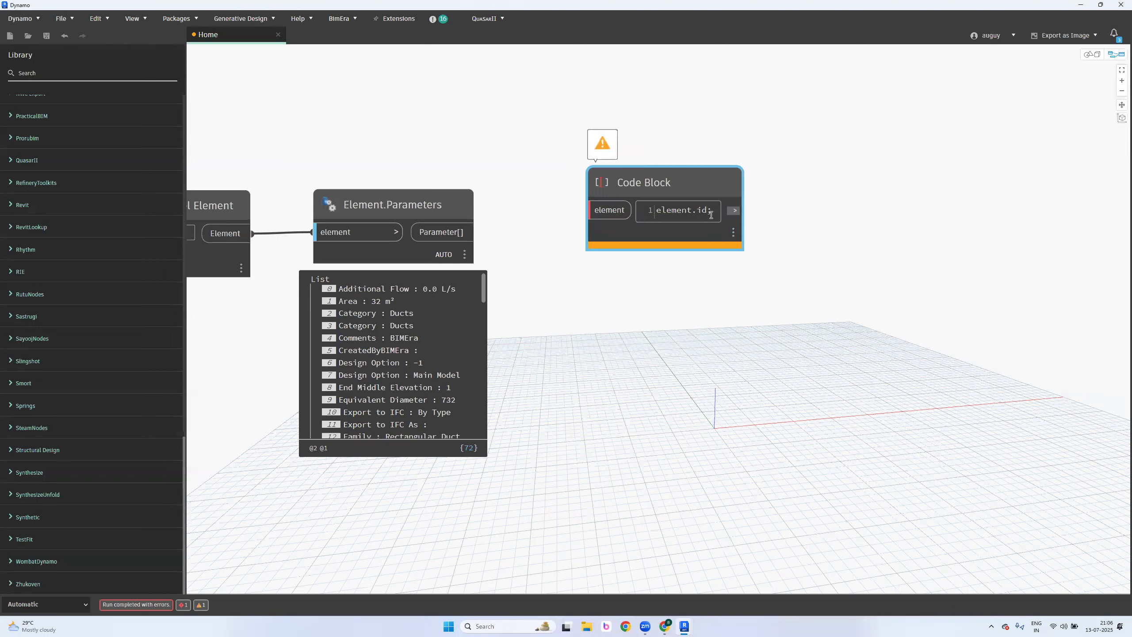
Rewrite the code block from id.toElement to id.tostring, then to id.select;
drag(707, 211, 551, 208)
text(void.)
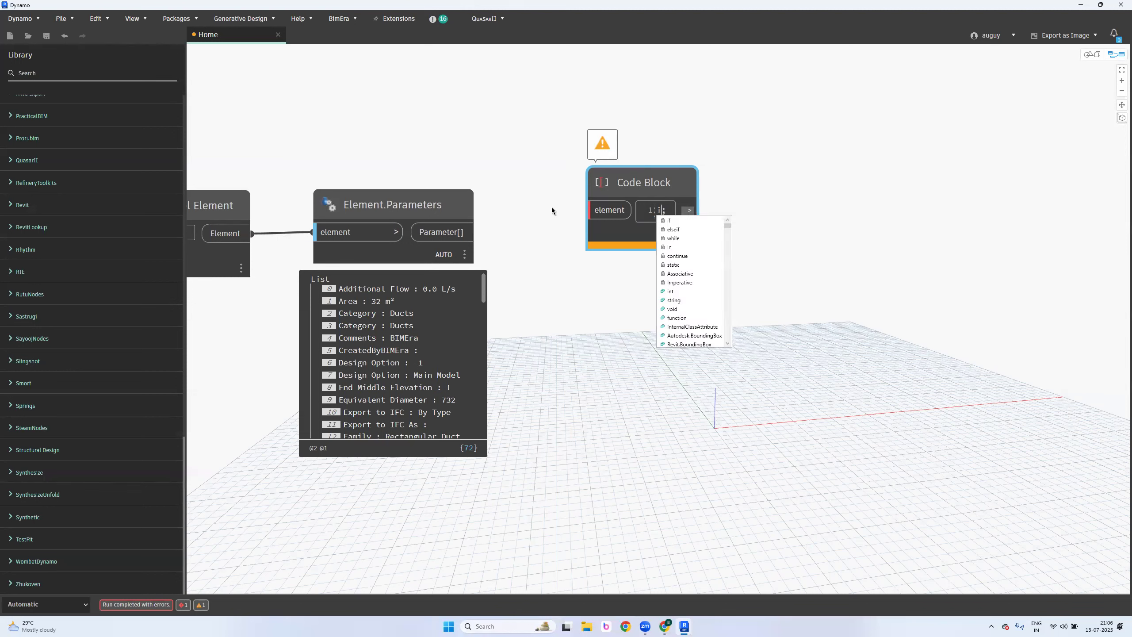
text(id.to)
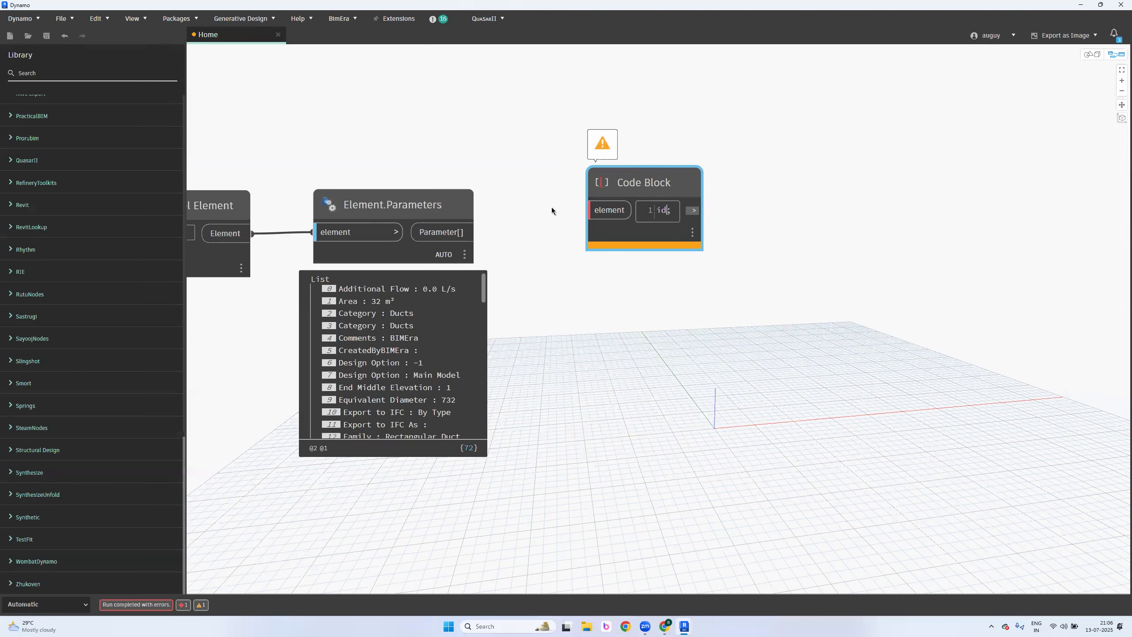
text(Elemen)
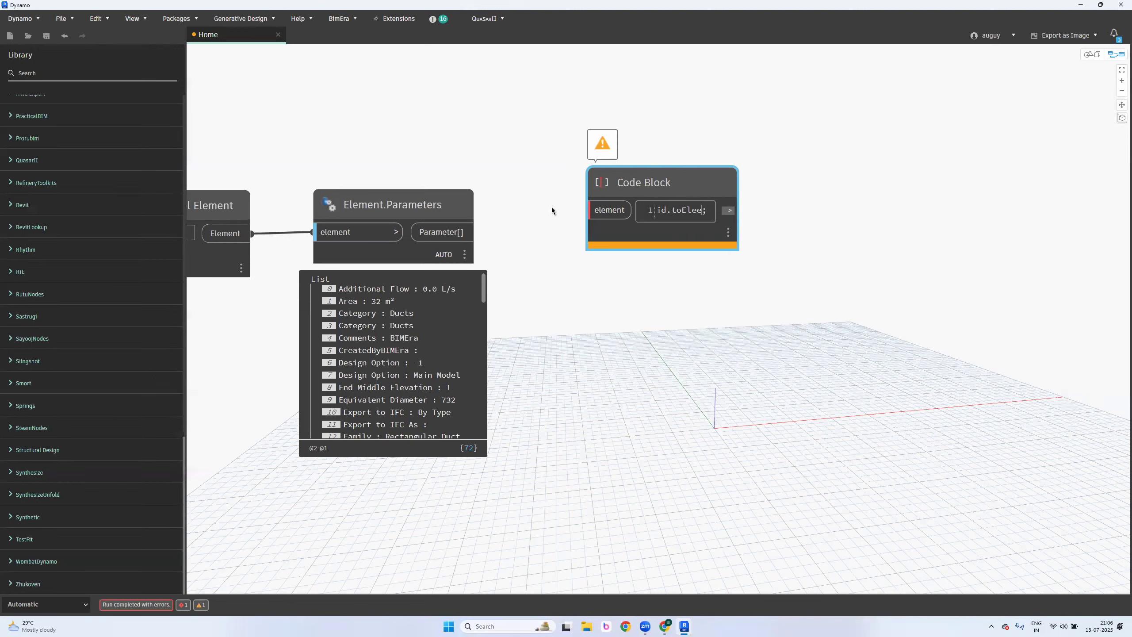
text(t)
key(ctrl+shift+Left)
text(tostring)
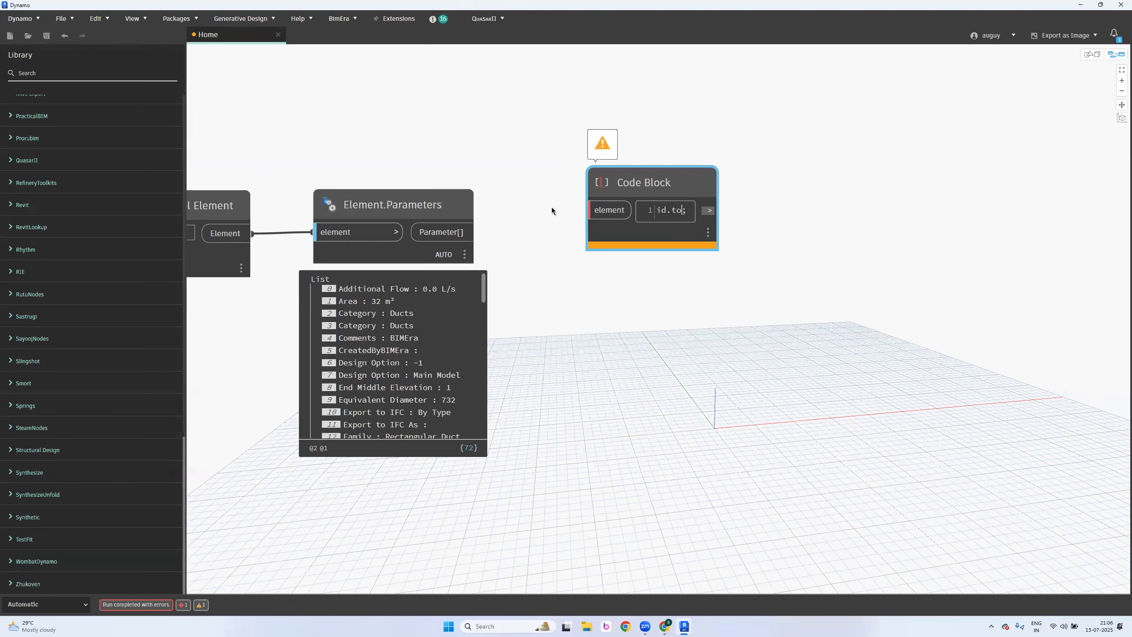
key(ctrl+shift+Left)
text(select)
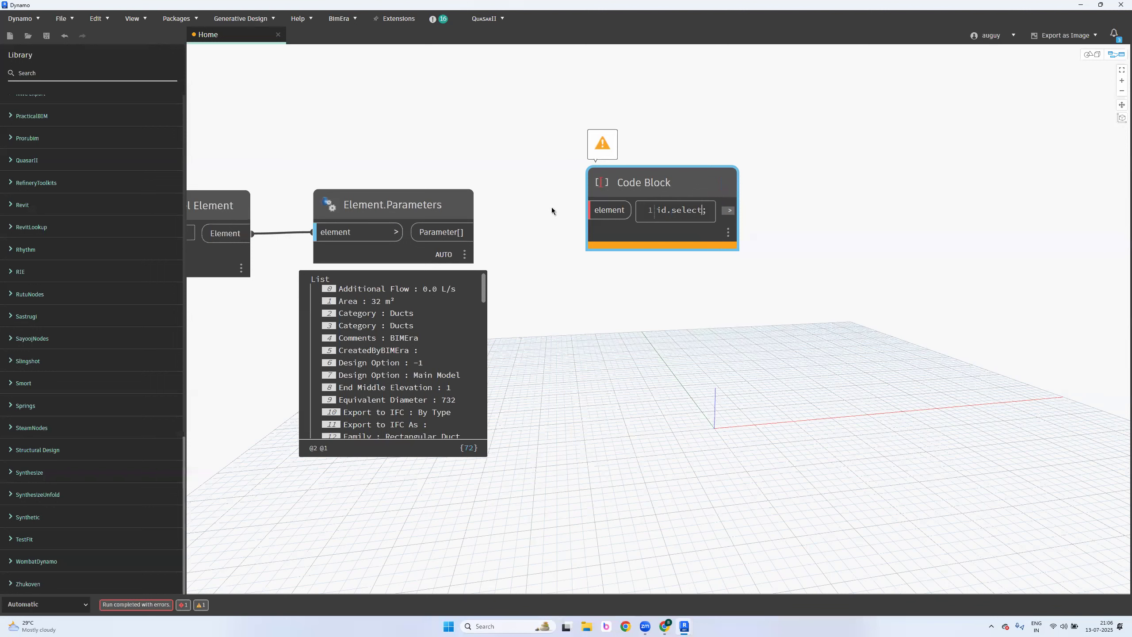
Delete the trial code block node from the canvas
key(ctrl+a)
click(756, 328)
click(672, 181)
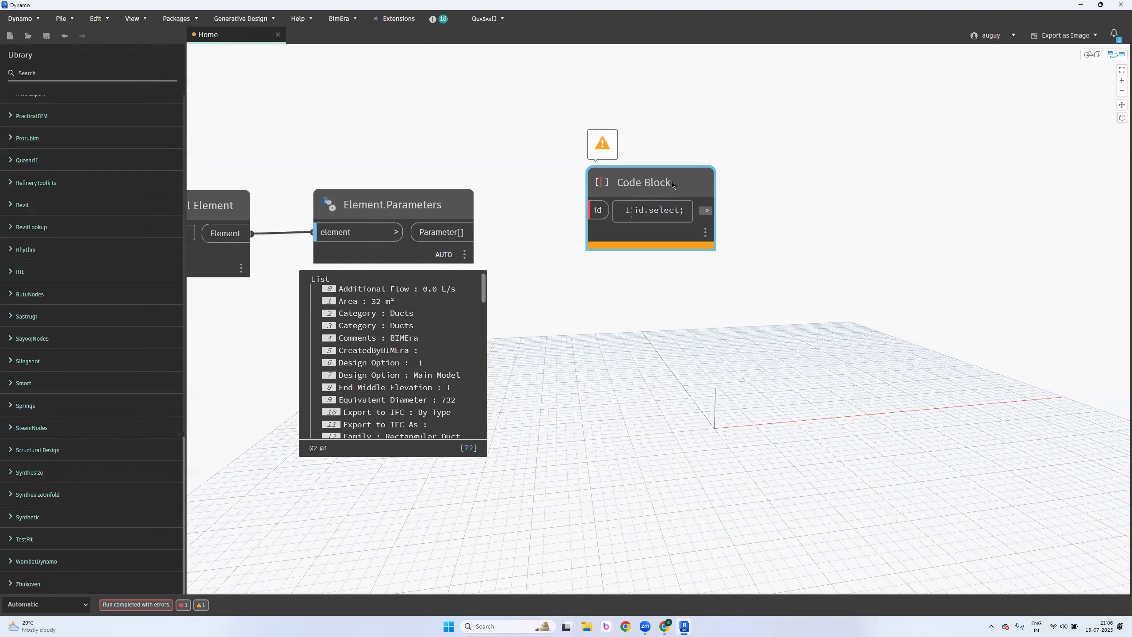
key(Delete)
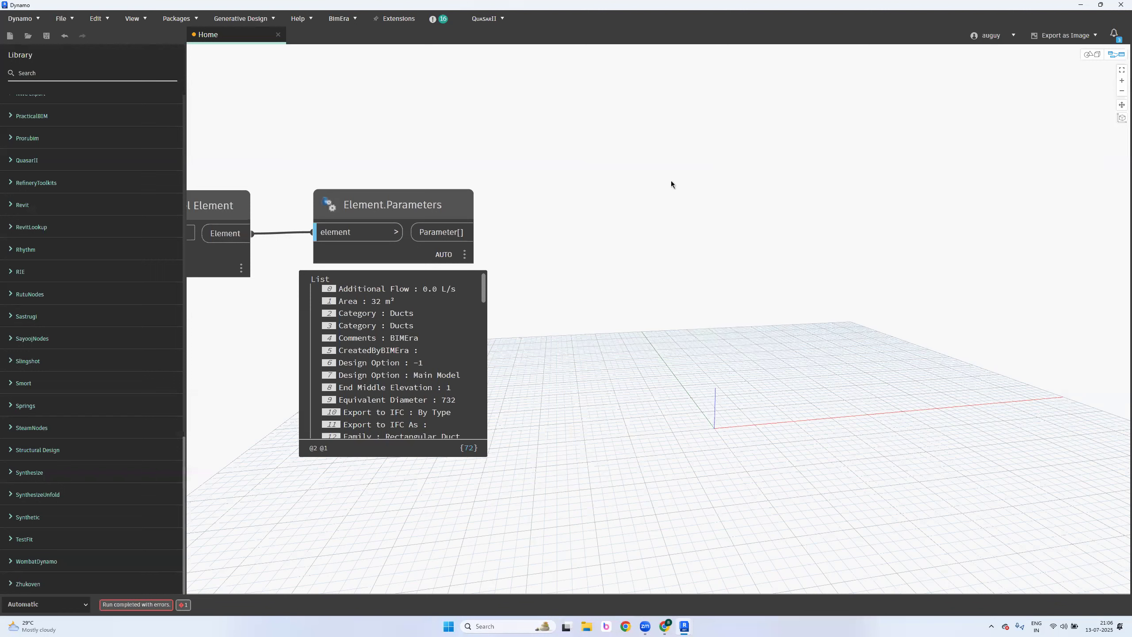
Try a canvas node search for 'parameter', then dismiss it without adding anything
scroll(603, 467, down, 1)
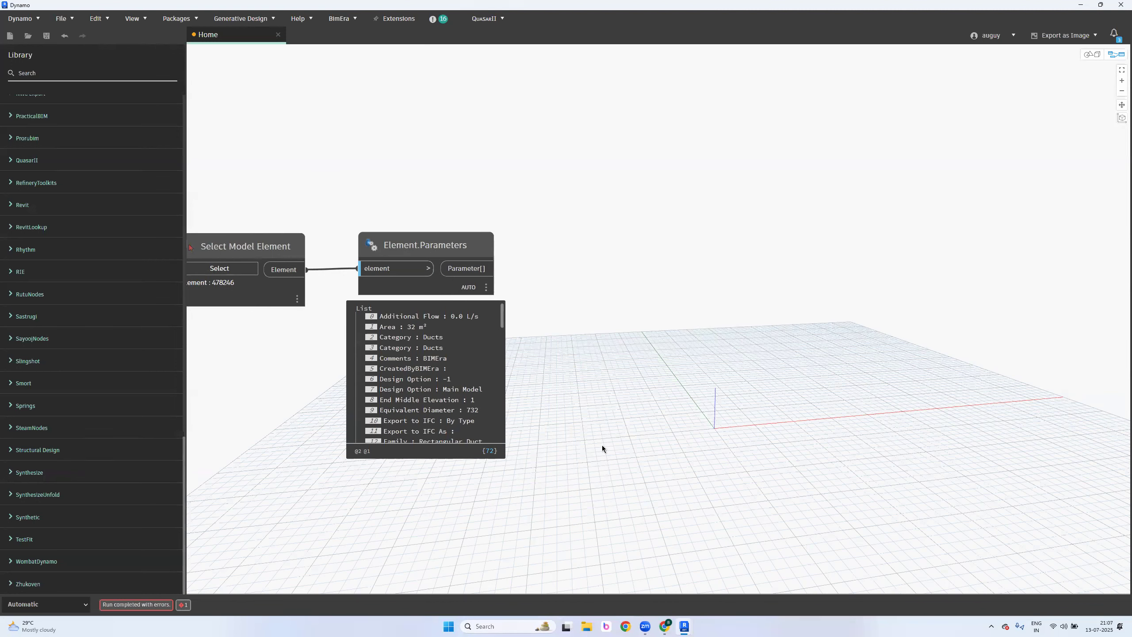
scroll(410, 483, up, 1)
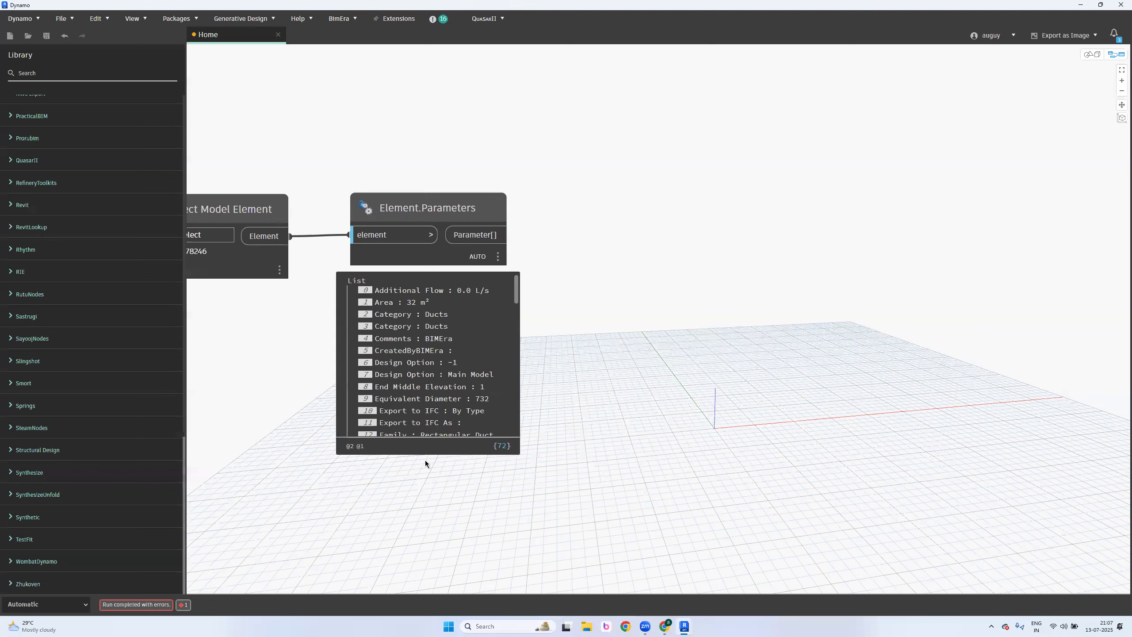
drag(430, 158, 524, 277)
right_click(615, 190)
text(parameter)
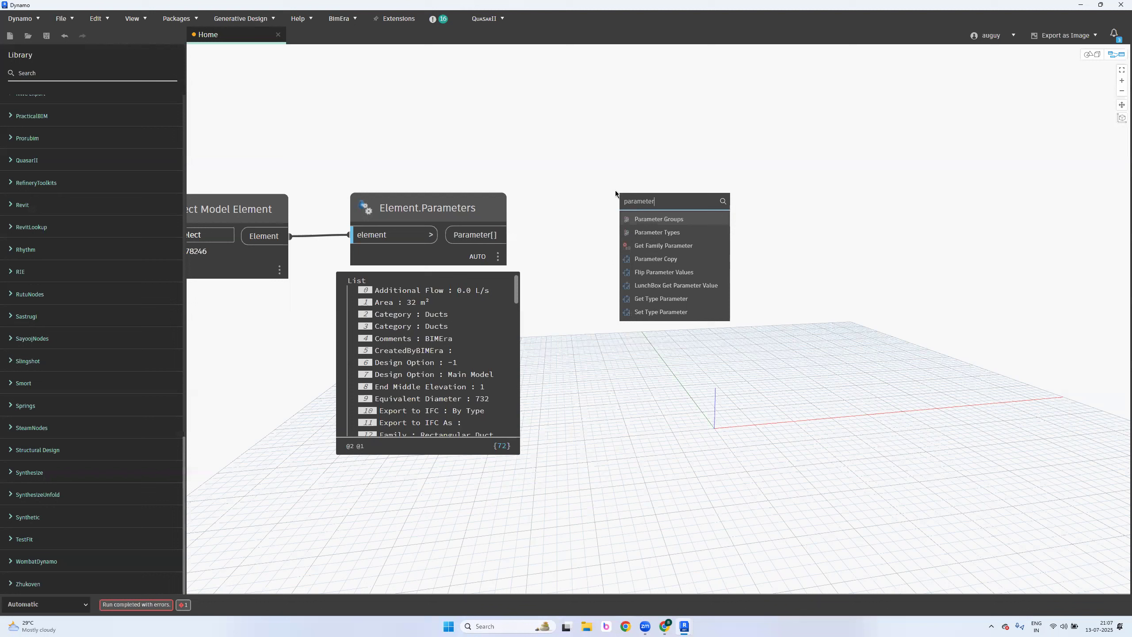
click(745, 173)
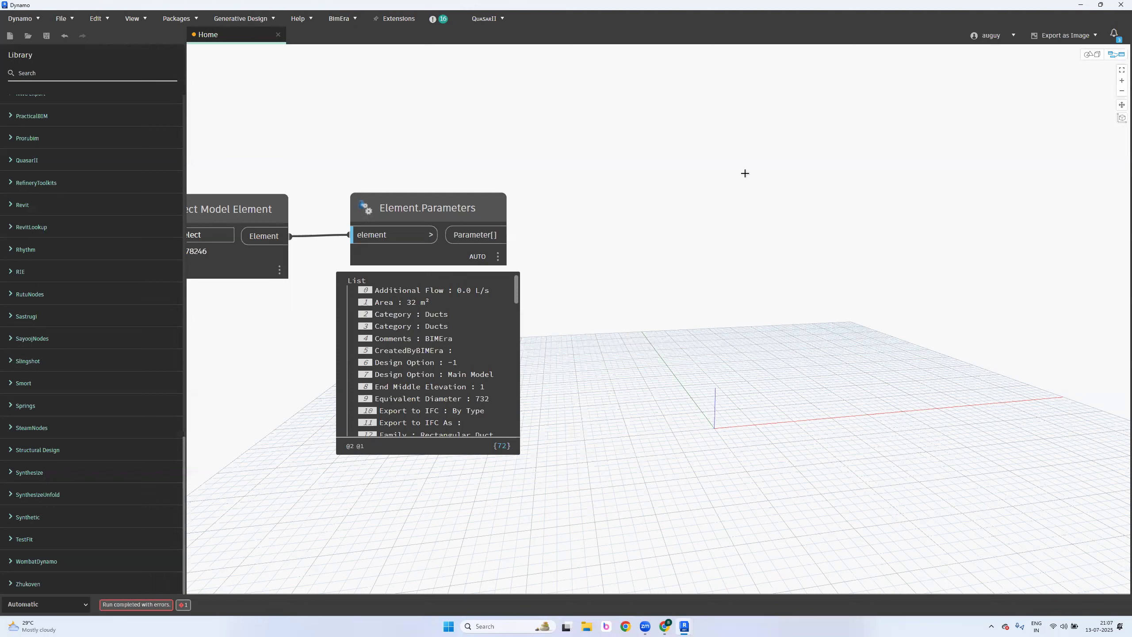
Search the Library for 'parameter.s' to list the Parameter StorageType nodes
right_click(717, 224)
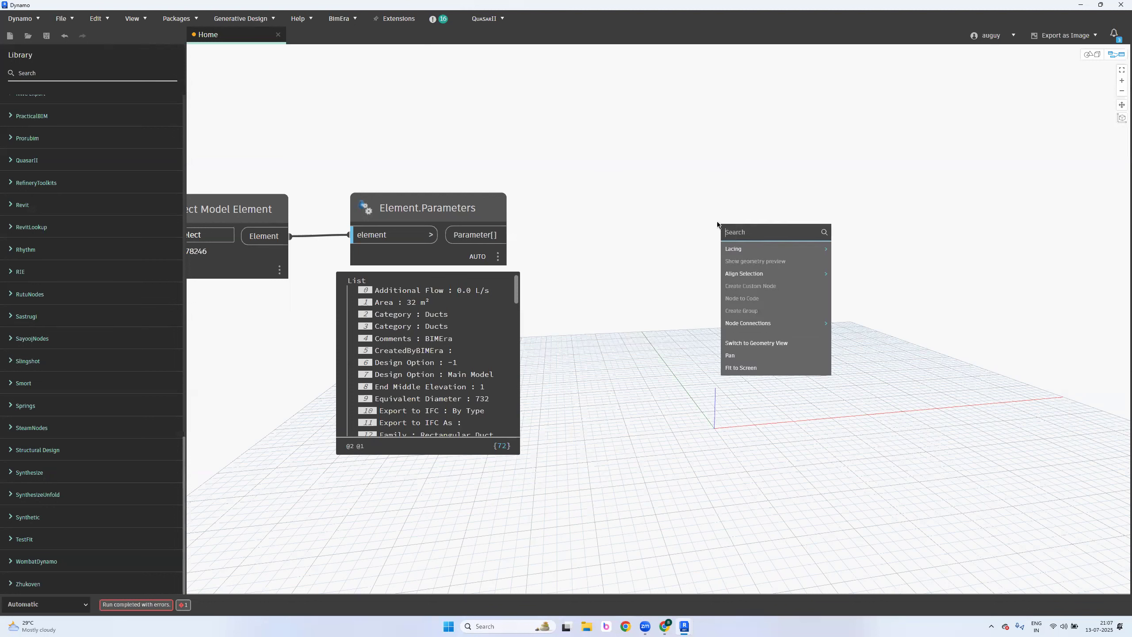
click(718, 223)
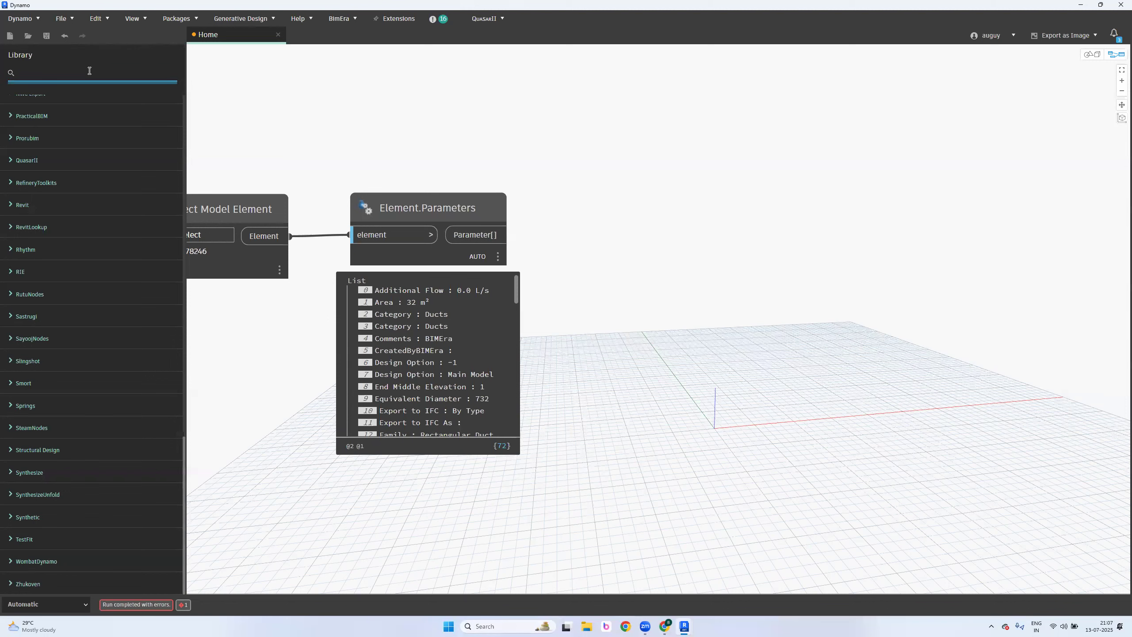
text(p)
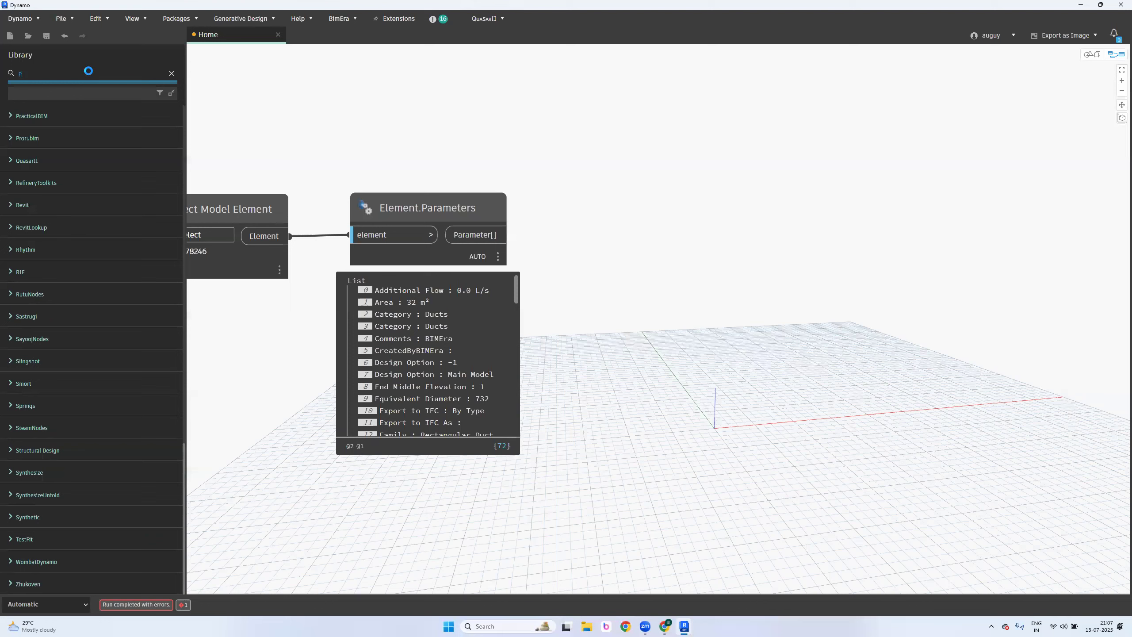
text(arameter)
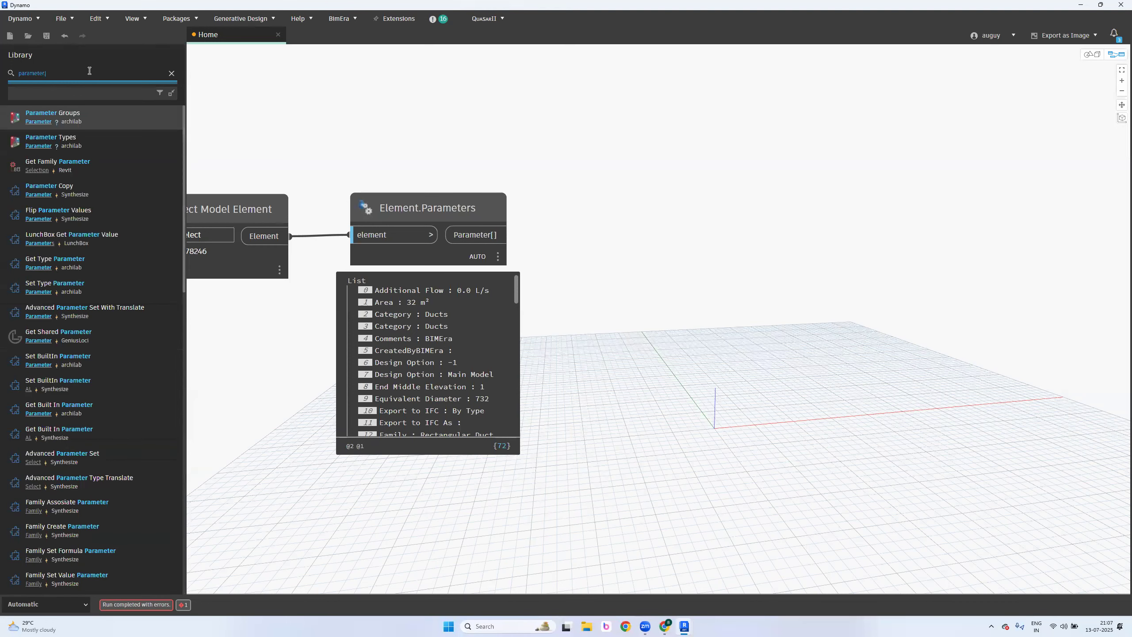
text(.storage)
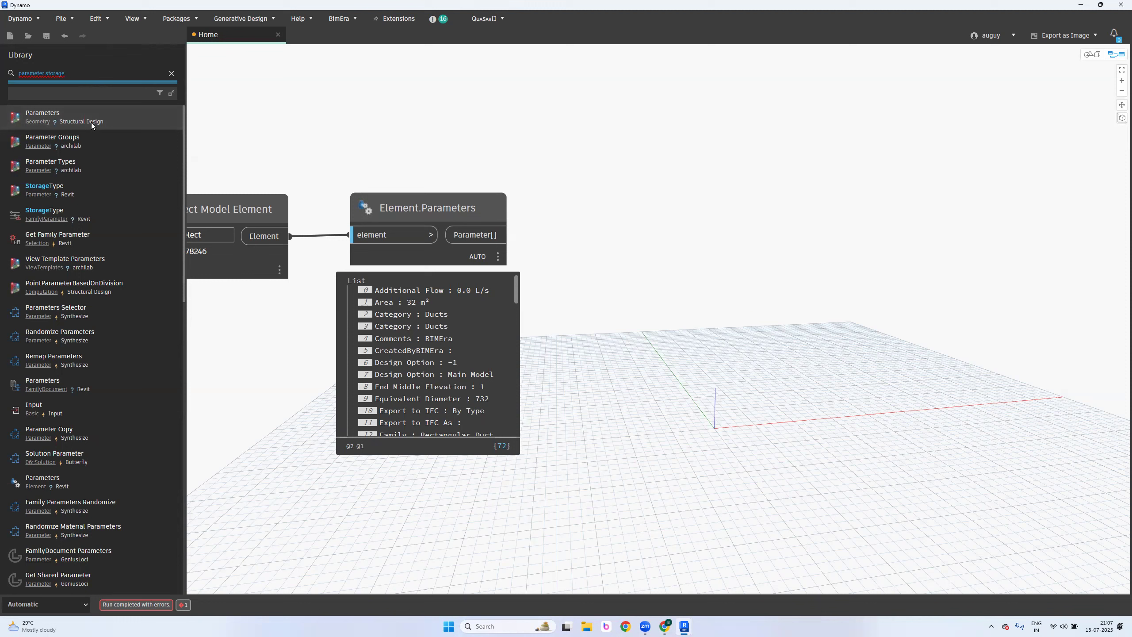
click(708, 261)
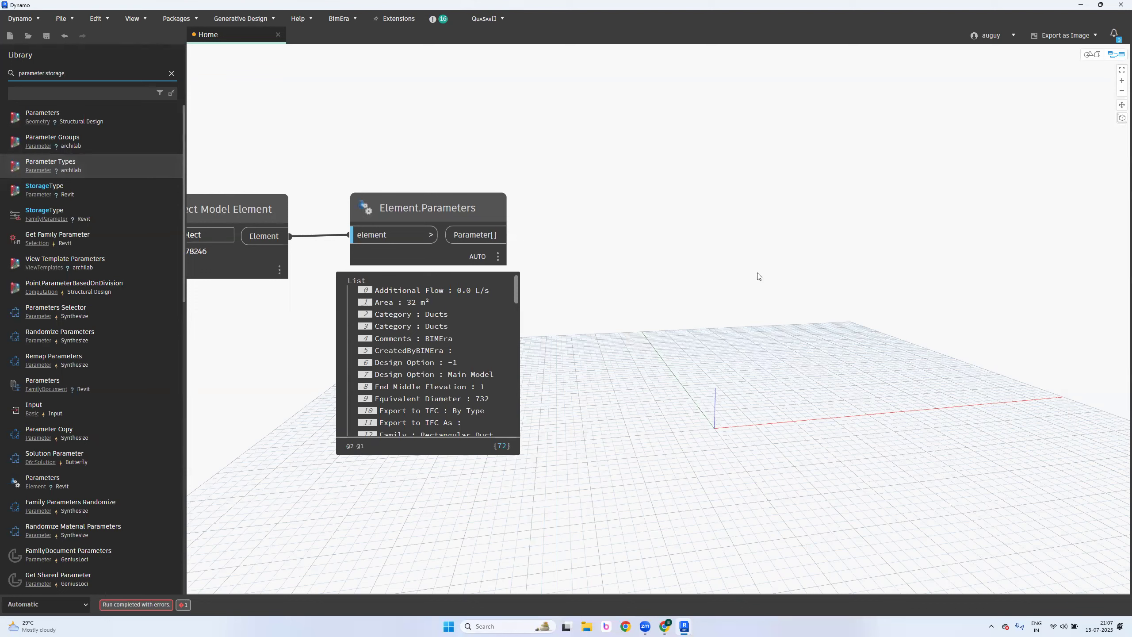
scroll(737, 315, down, 3)
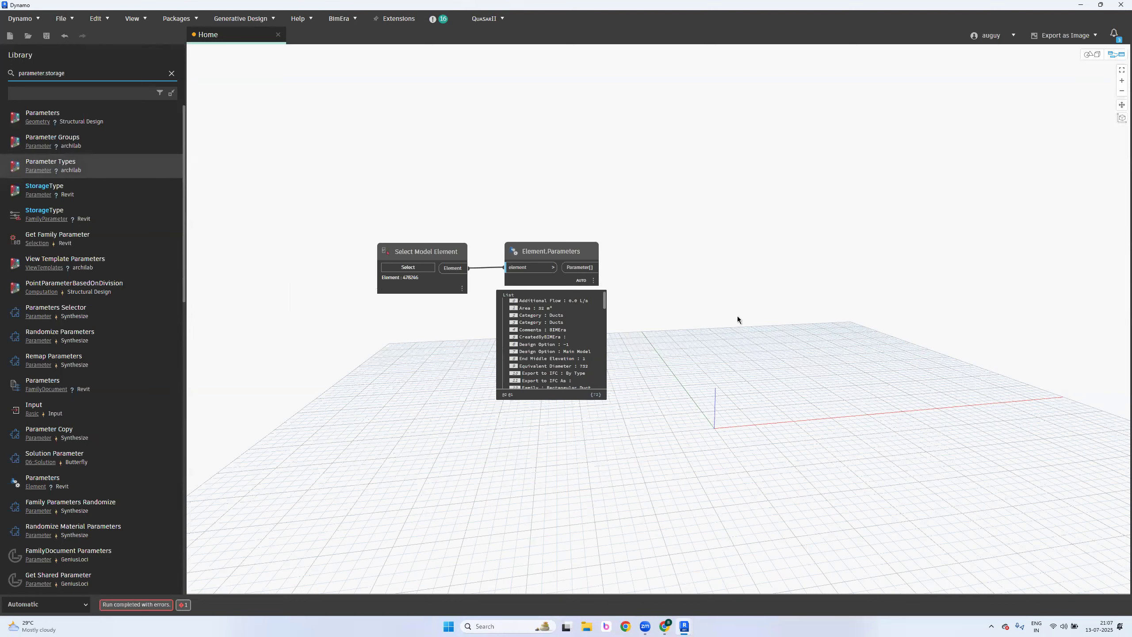
Place Parameter.StorageType, wire the duct's Parameter list into it, and pin its results preview
scroll(737, 316, up, 3)
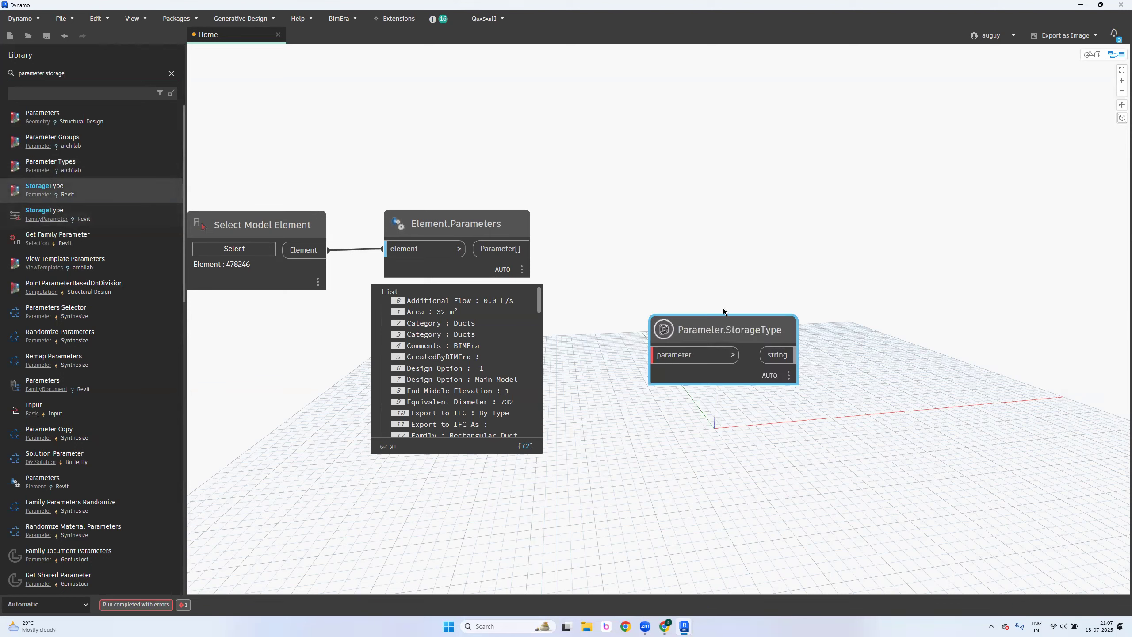
scroll(690, 358, down, 5)
scroll(690, 358, up, 6)
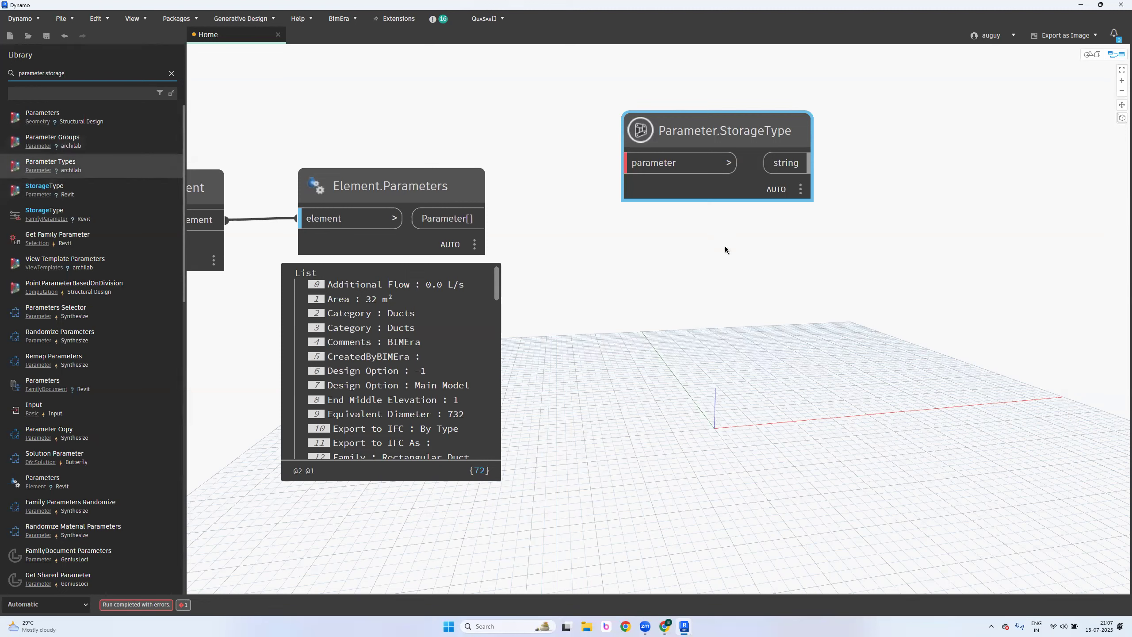
drag(763, 198, 754, 262)
click(716, 296)
mouse_move(478, 213)
mouse_down()
mouse_move(619, 228)
mouse_move(605, 185)
mouse_up()
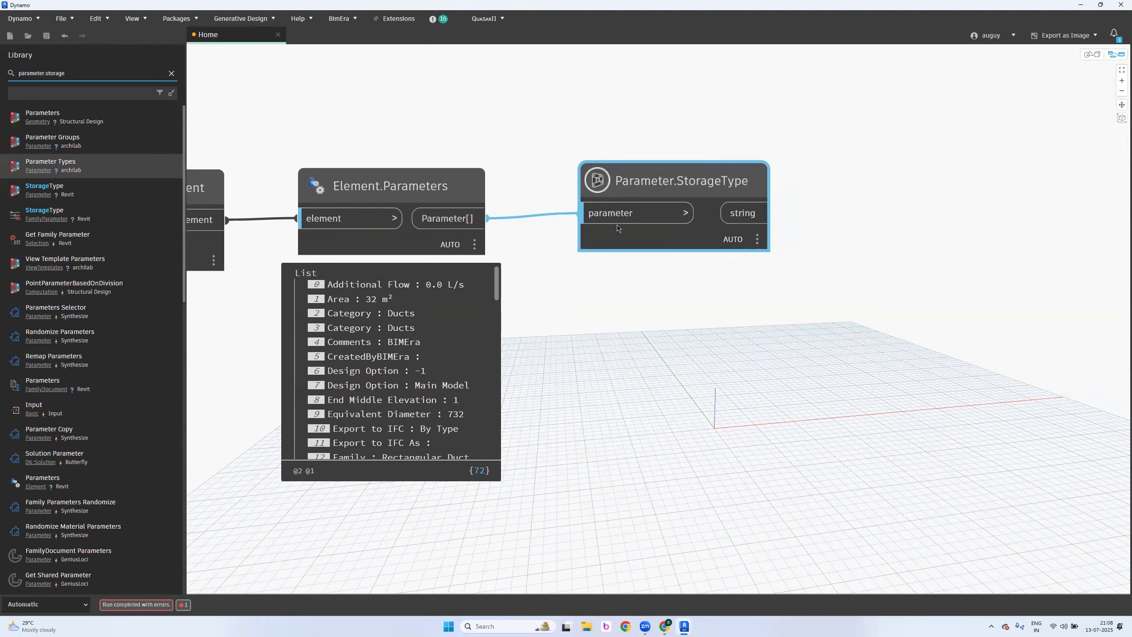
mouse_move(731, 244)
click(750, 268)
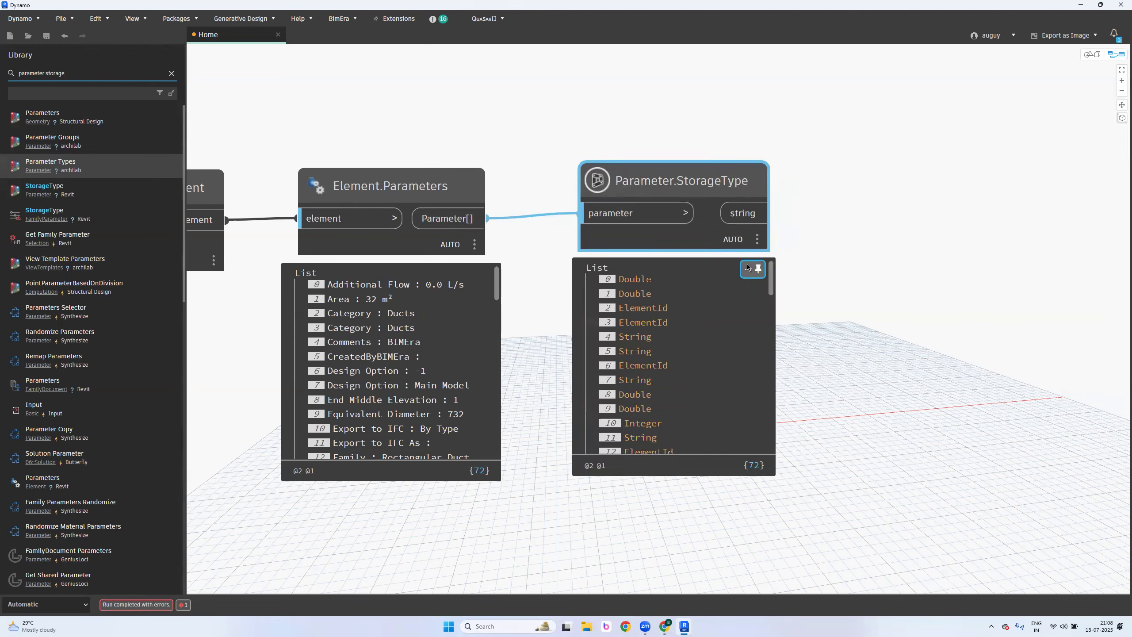
drag(671, 242, 608, 244)
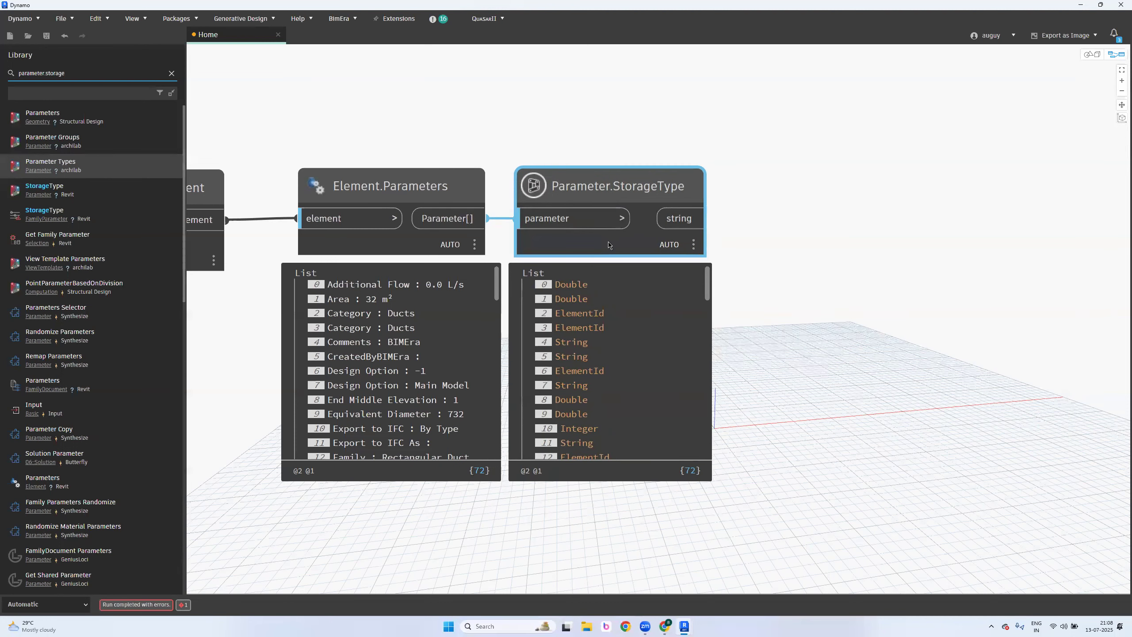
click(778, 243)
middle_drag(762, 284, 925, 281)
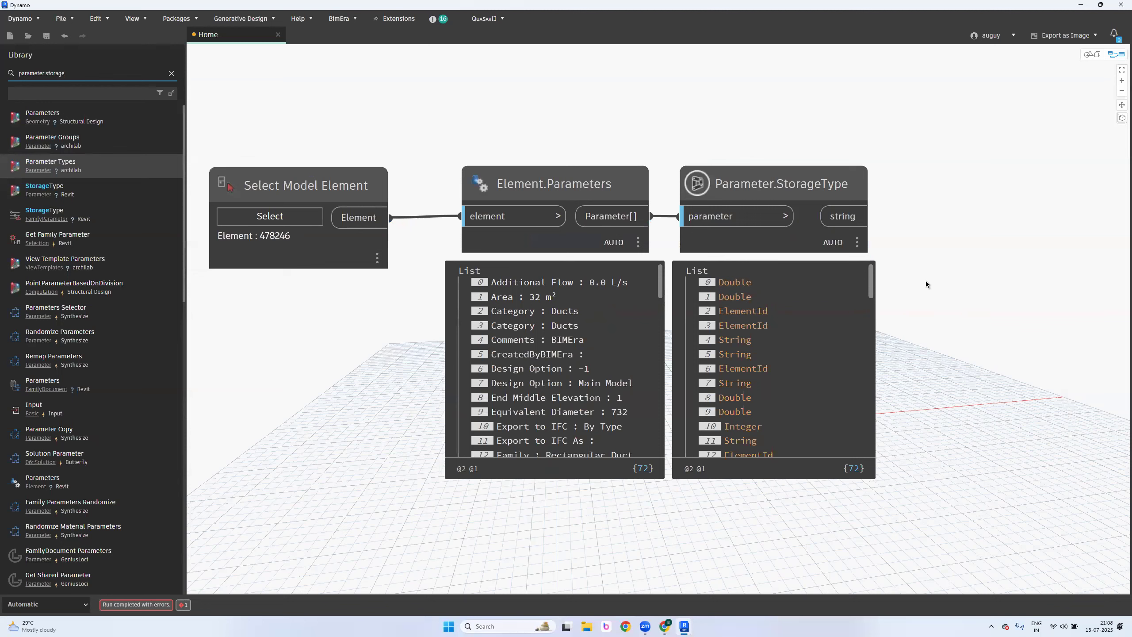
scroll(920, 376, up, 1)
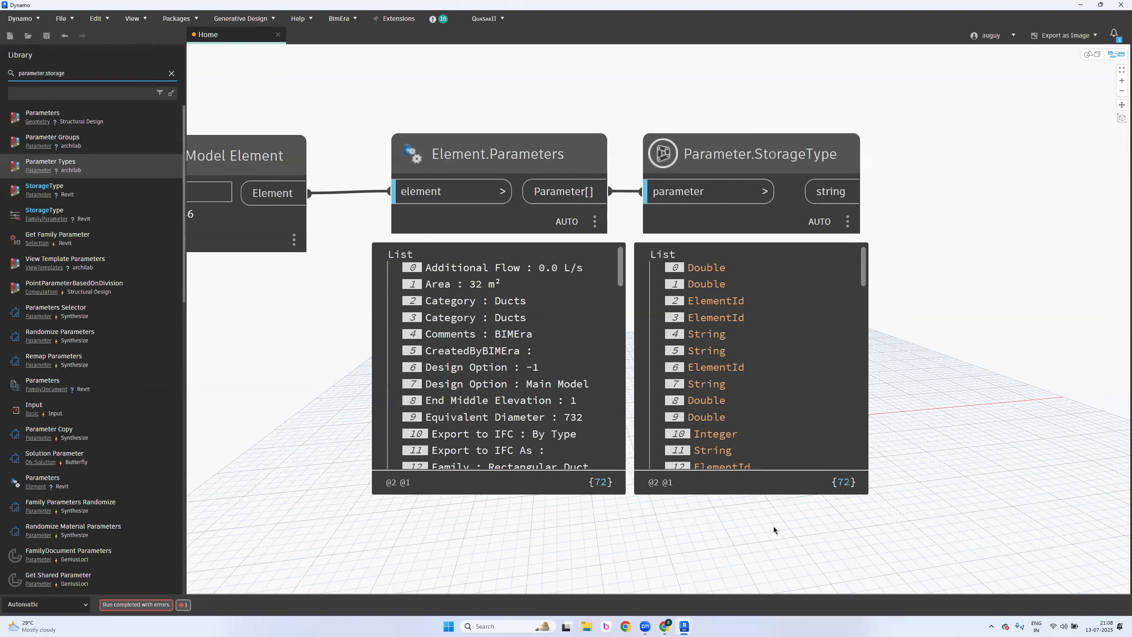
scroll(772, 526, up, 1)
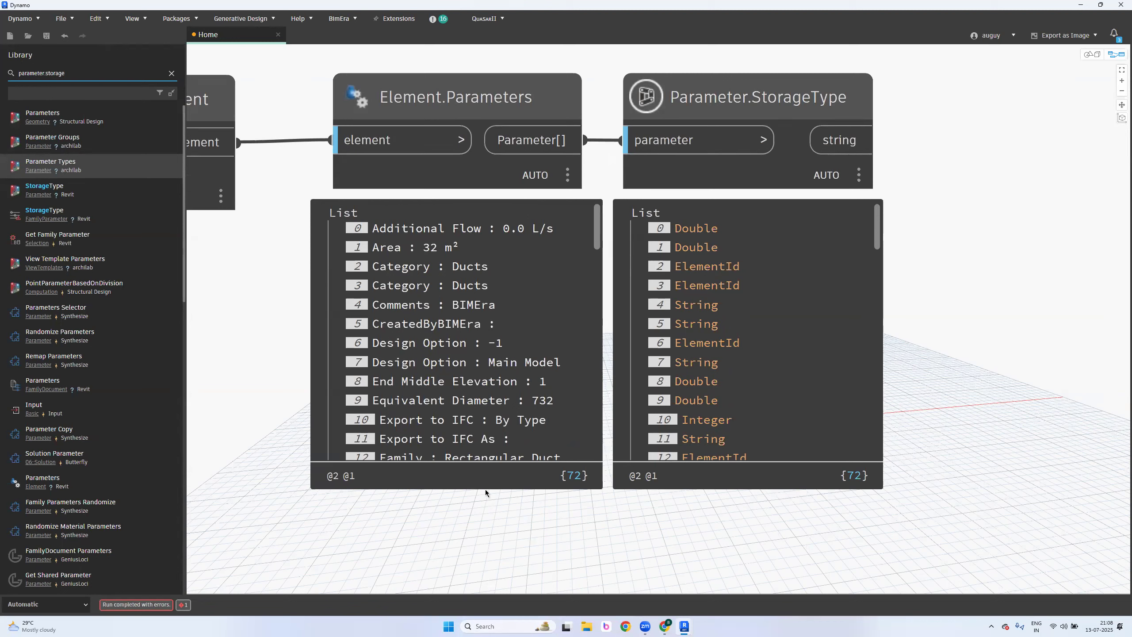
click(421, 283)
click(478, 270)
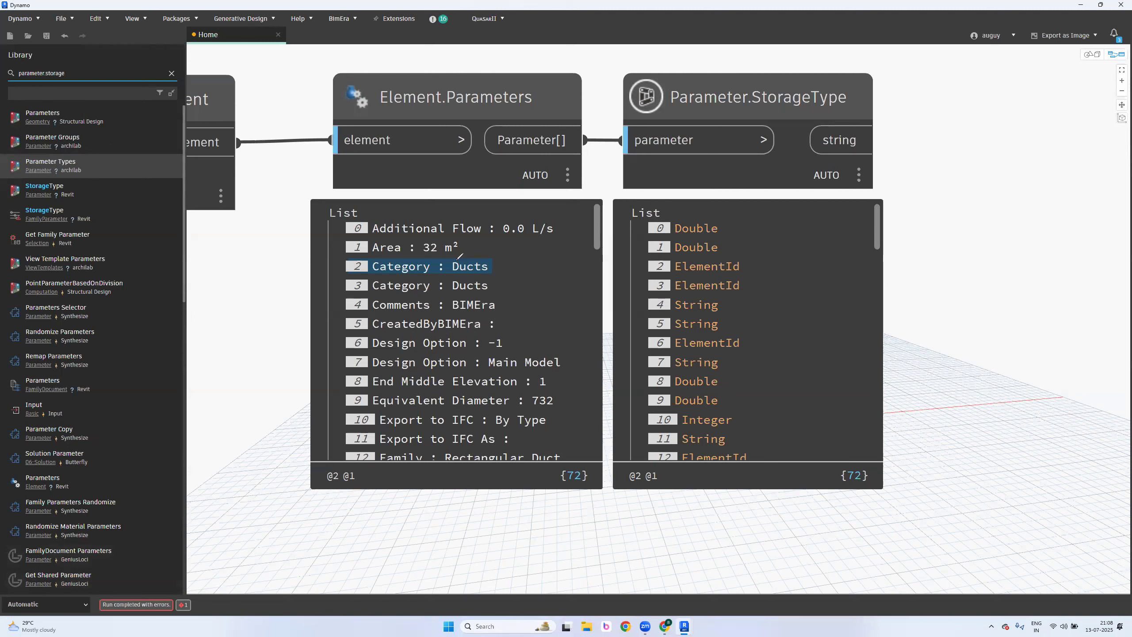
Mark Ducts as ElementId, 32 m² and 0.0 L/s as Double, BIMEra as String
mouse_move(459, 257)
mouse_down()
mouse_move(493, 263)
mouse_move(451, 276)
mouse_up()
drag(662, 274, 771, 275)
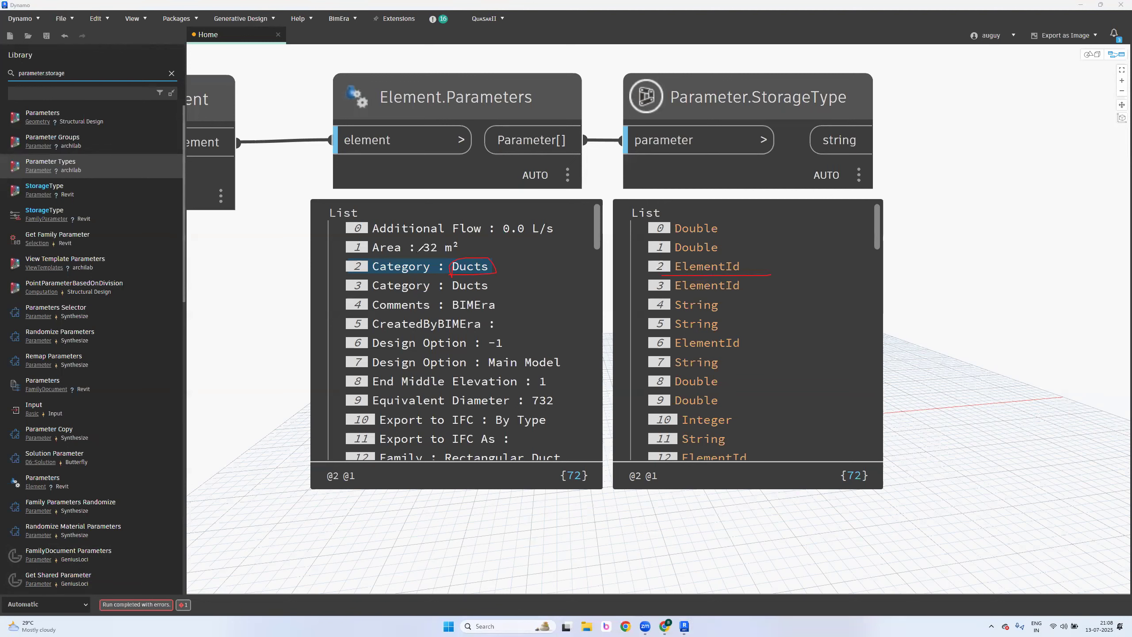
mouse_move(427, 238)
mouse_down()
mouse_move(463, 238)
mouse_move(411, 257)
mouse_up()
mouse_move(733, 241)
mouse_down()
mouse_move(731, 250)
mouse_move(746, 246)
mouse_up()
drag(525, 211, 508, 213)
drag(695, 237, 696, 236)
drag(520, 293, 358, 293)
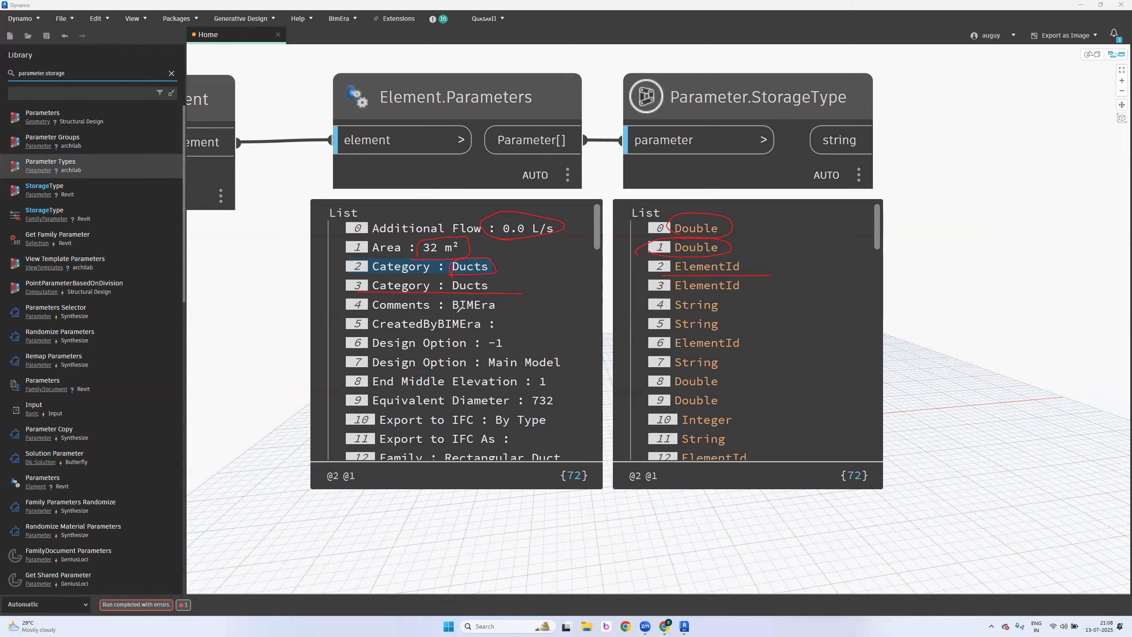
mouse_move(463, 315)
mouse_down()
mouse_move(517, 305)
mouse_move(465, 294)
mouse_up()
drag(667, 313, 740, 311)
Mark CreatedByBIMEra and Main Model as String, Design Option -1 as ElementId, elevations as Double
mouse_move(366, 330)
mouse_down()
mouse_move(493, 324)
mouse_move(375, 318)
mouse_up()
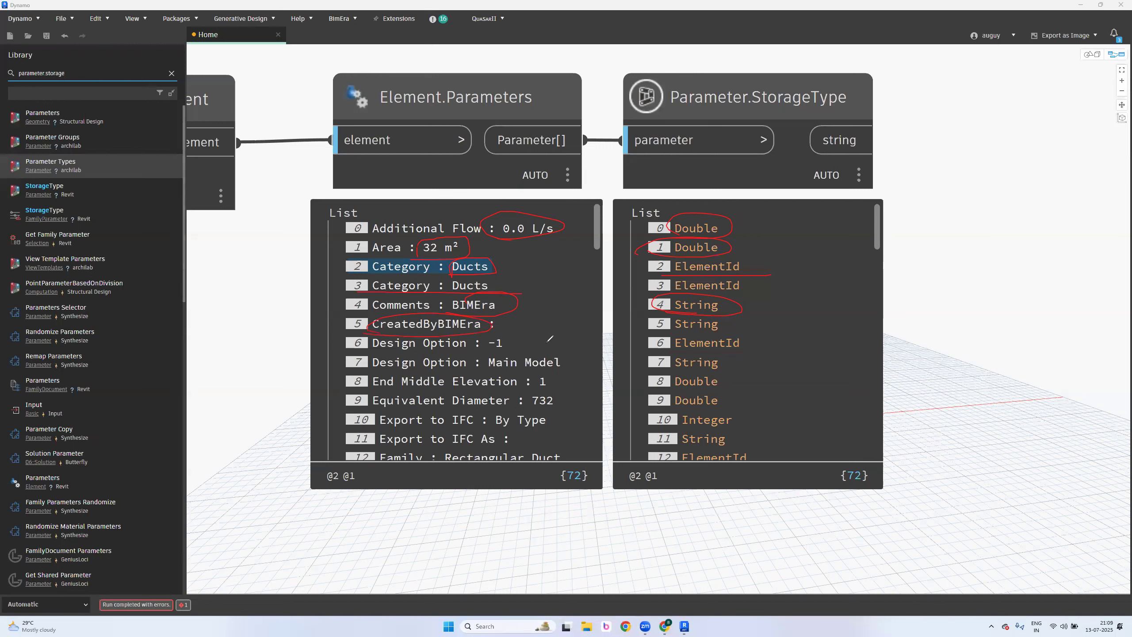
mouse_move(709, 327)
mouse_down()
mouse_move(730, 332)
mouse_move(646, 326)
mouse_up()
mouse_move(369, 349)
mouse_down()
mouse_move(485, 357)
mouse_move(510, 347)
mouse_move(490, 344)
mouse_up()
drag(889, 184, 922, 189)
drag(637, 344, 678, 329)
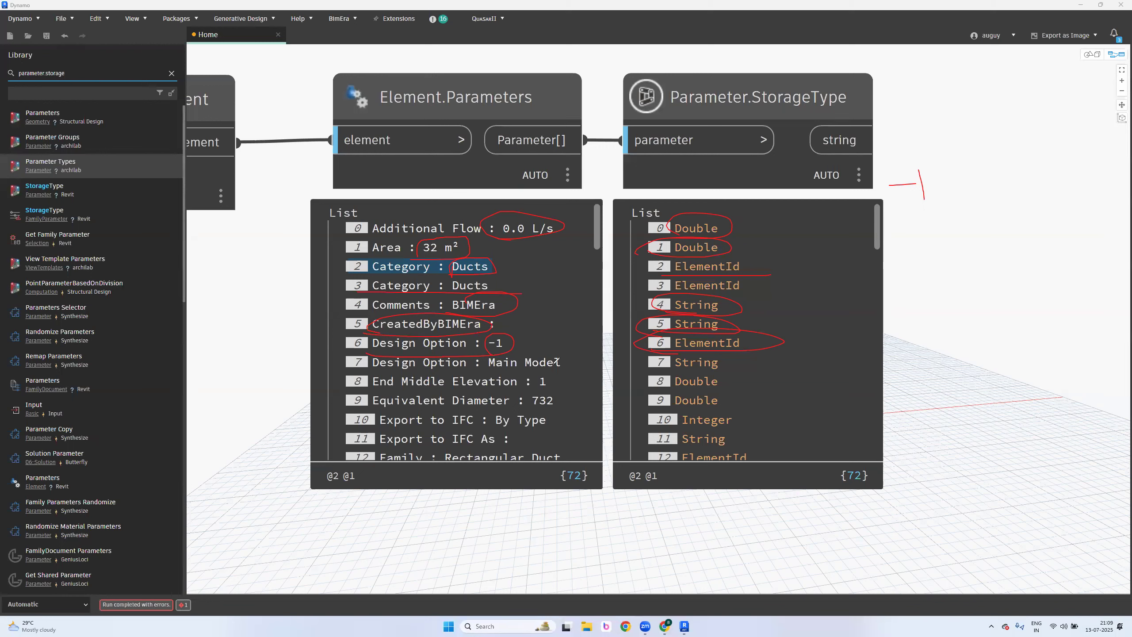
mouse_move(499, 364)
mouse_down()
mouse_move(548, 369)
mouse_move(567, 358)
mouse_move(490, 354)
mouse_move(512, 374)
mouse_up()
mouse_move(674, 370)
mouse_down()
mouse_move(699, 374)
mouse_move(641, 368)
mouse_move(673, 373)
mouse_up()
drag(535, 387, 564, 384)
drag(729, 387, 620, 388)
drag(469, 409, 782, 409)
Erase all red pen strokes and scroll the parameter list to Reference Level : Roof Level
scroll(553, 392, down, 3)
scroll(553, 392, down, 9)
scroll(553, 392, down, 6)
scroll(553, 393, down, 2)
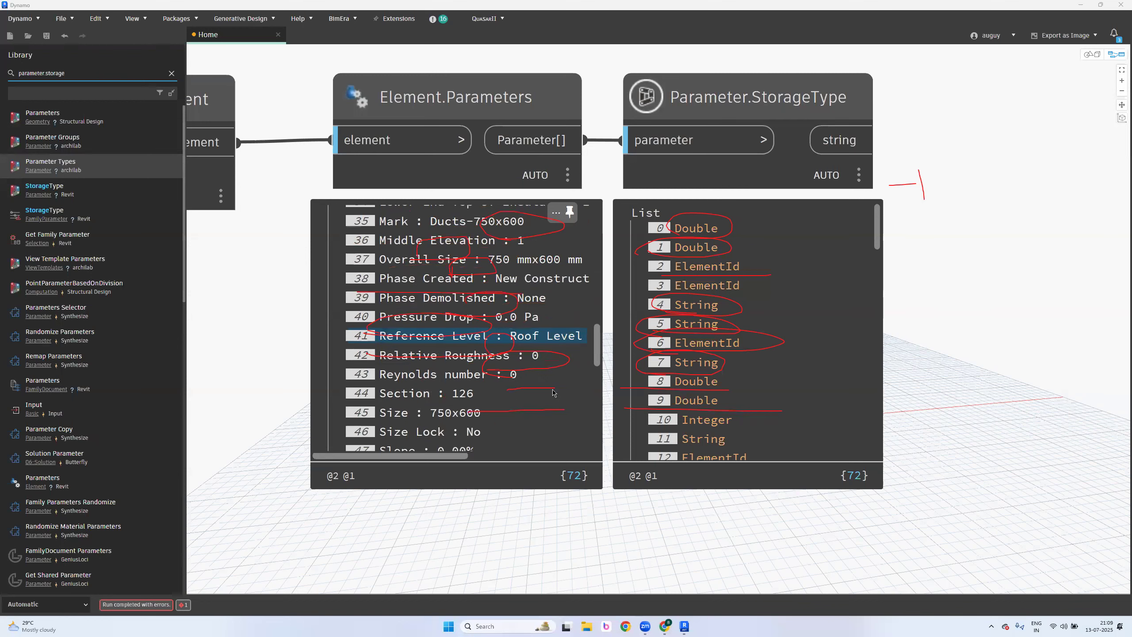
scroll(552, 392, up, 1)
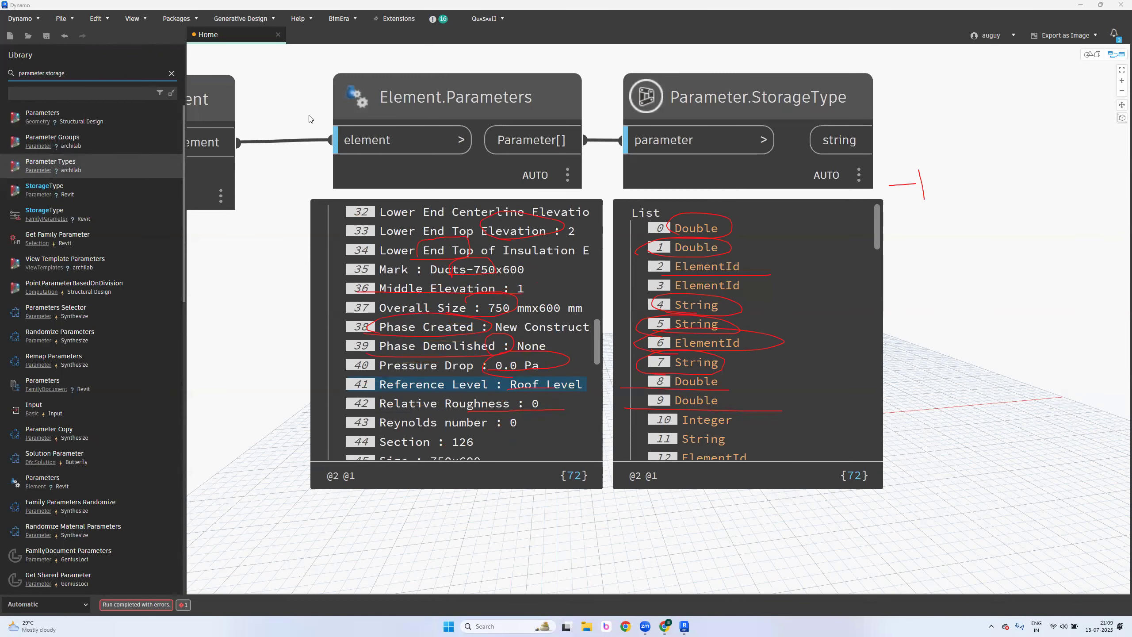
key(ctrl+a)
key(Delete)
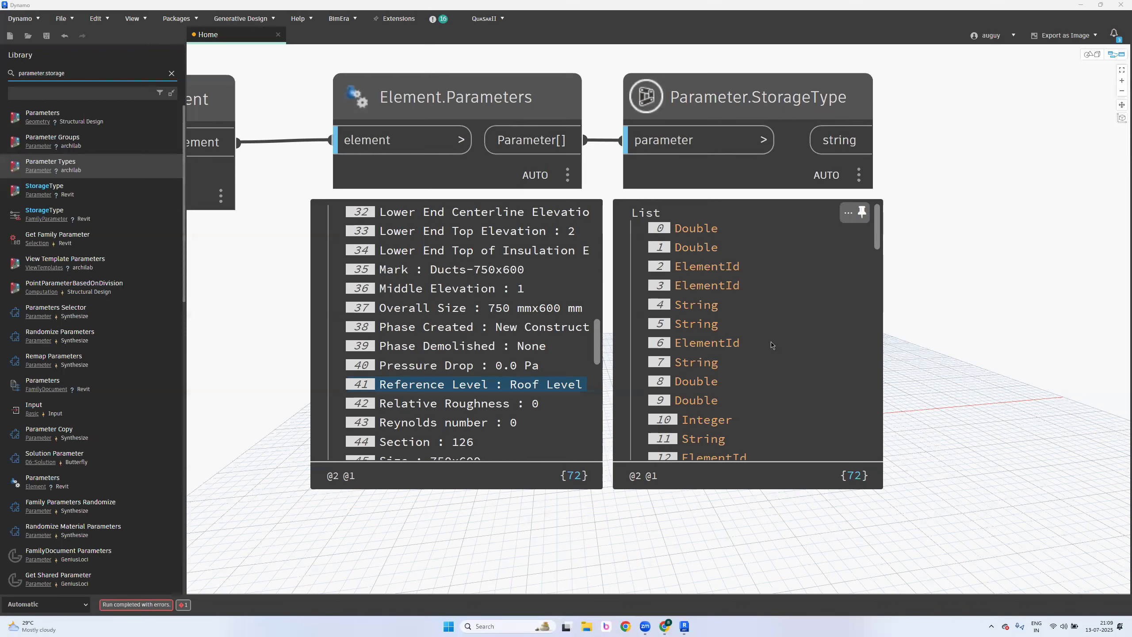
scroll(453, 440, down, 1)
scroll(453, 440, down, 2)
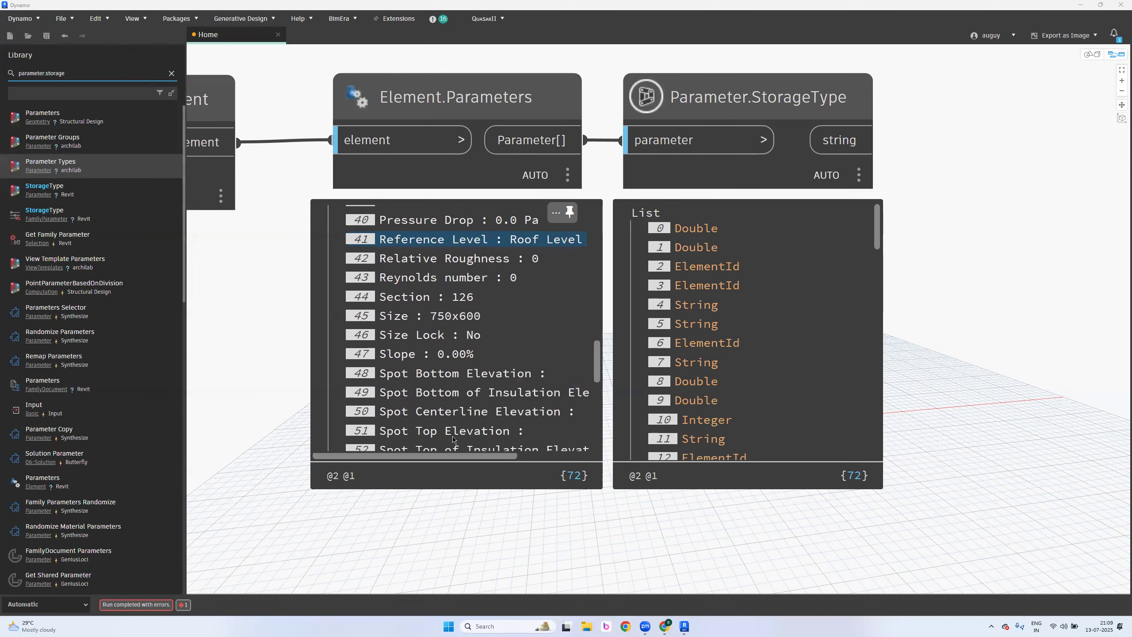
scroll(453, 440, down, 3)
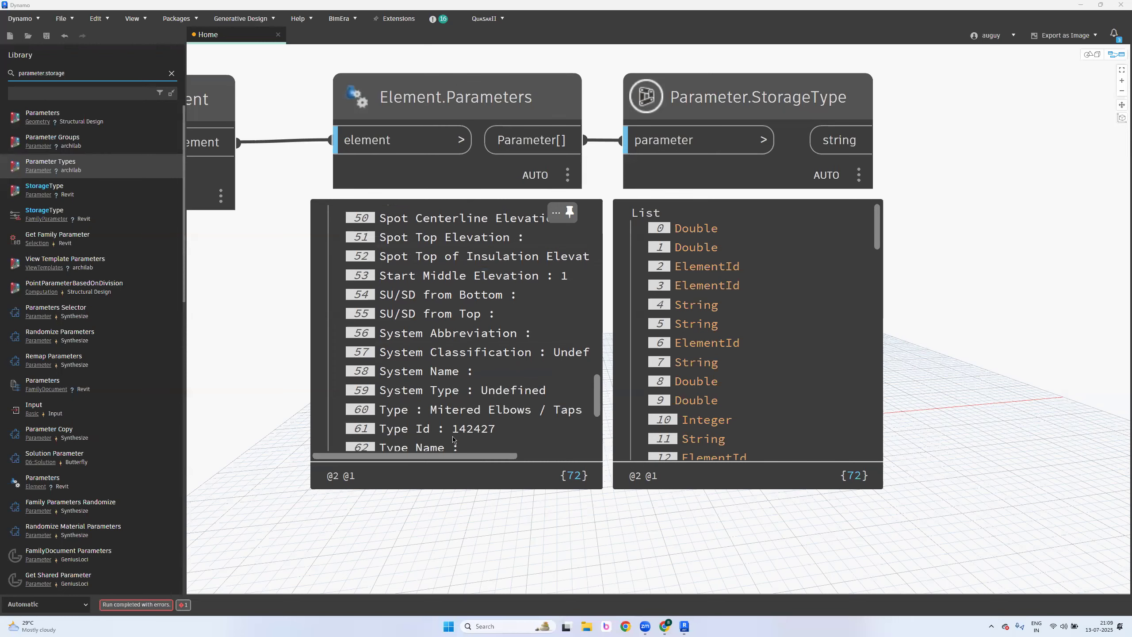
Restore Dynamo to an enlarged floating window and pan to the Select Model Element node
double_click(207, 5)
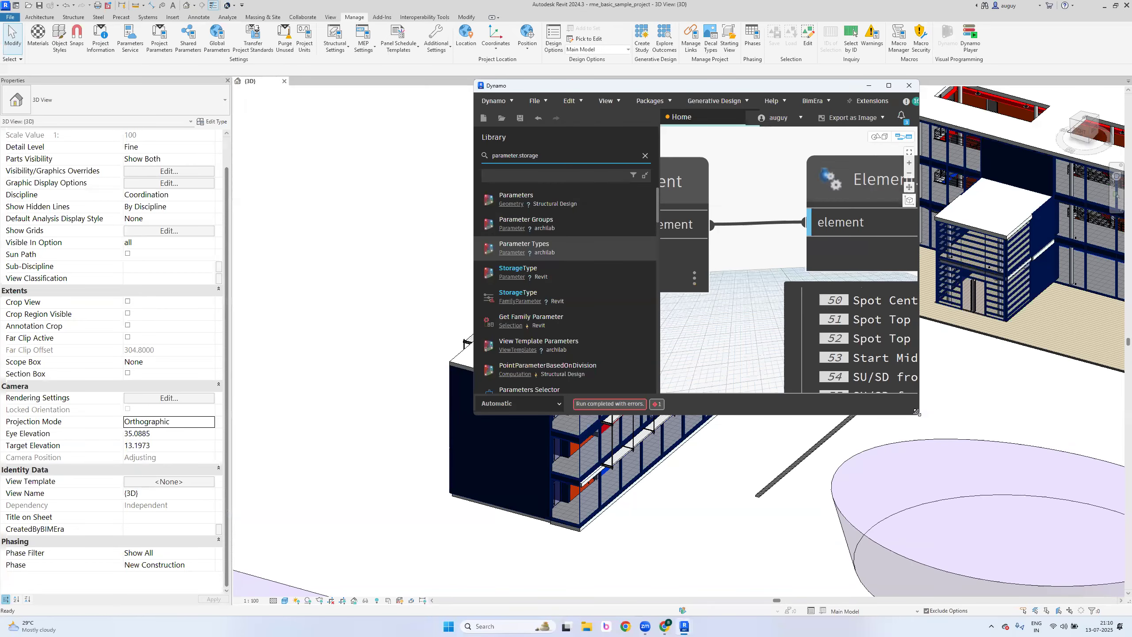
drag(915, 412, 1090, 603)
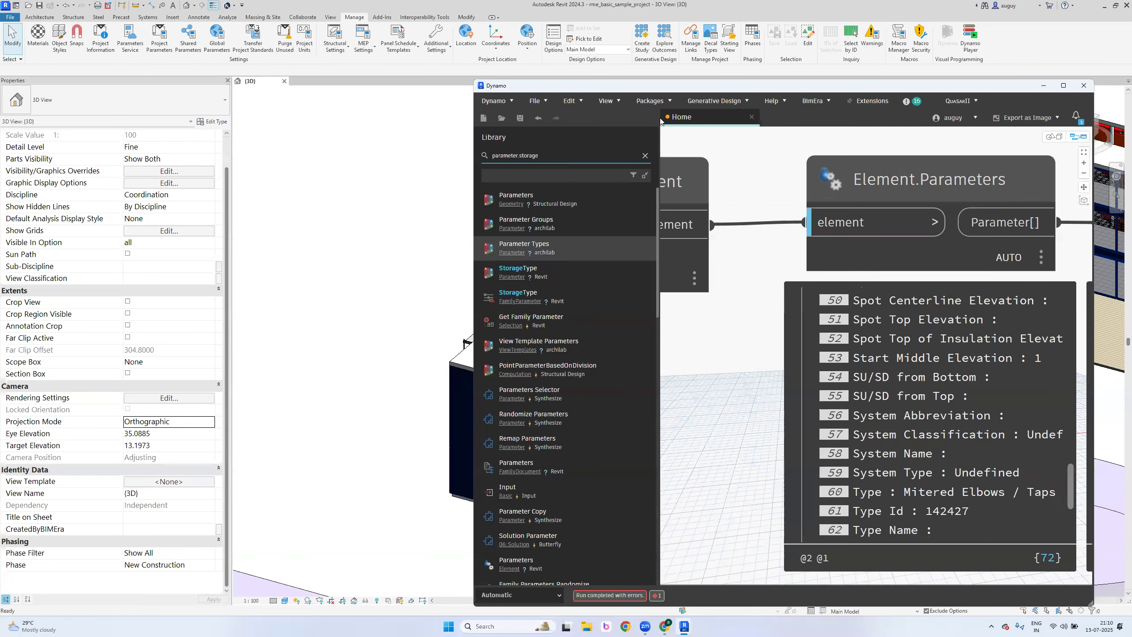
scroll(891, 446, down, 2)
middle_drag(709, 304, 876, 332)
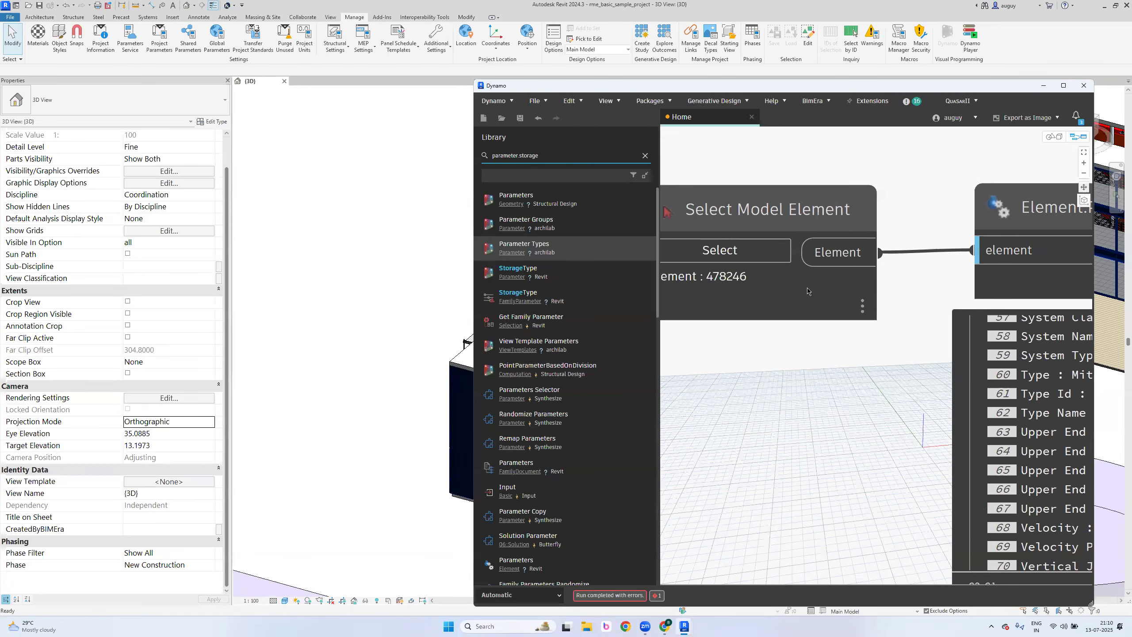
mouse_move(839, 357)
middle_drag(744, 461, 836, 464)
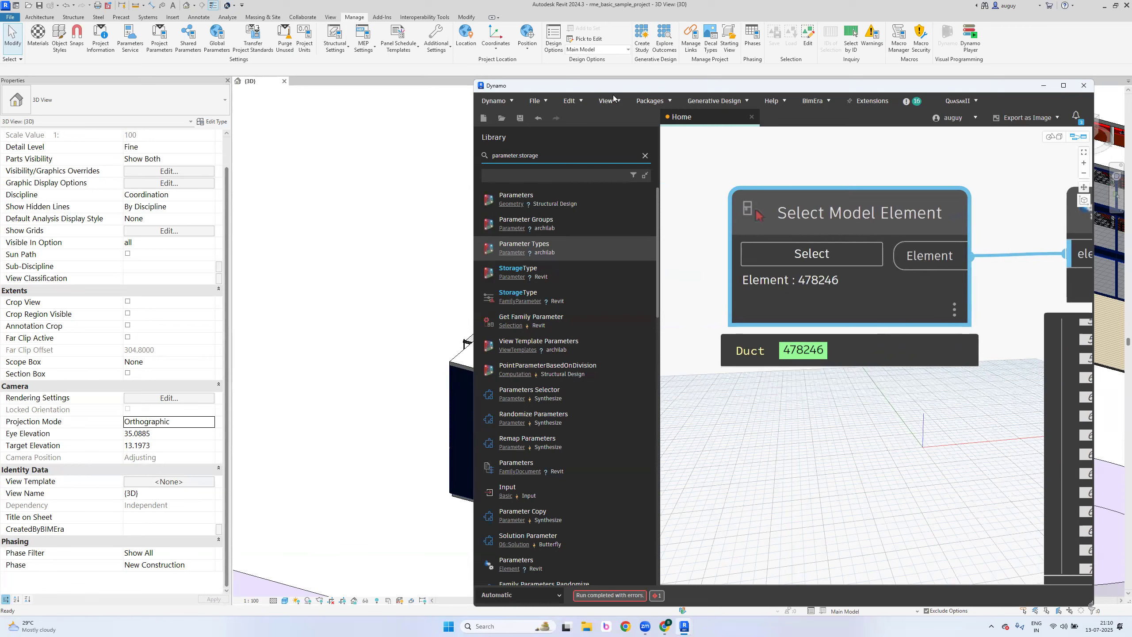
Pick the red duct in Revit's 3D view and resize Dynamo beside its properties
drag(580, 91, 833, 105)
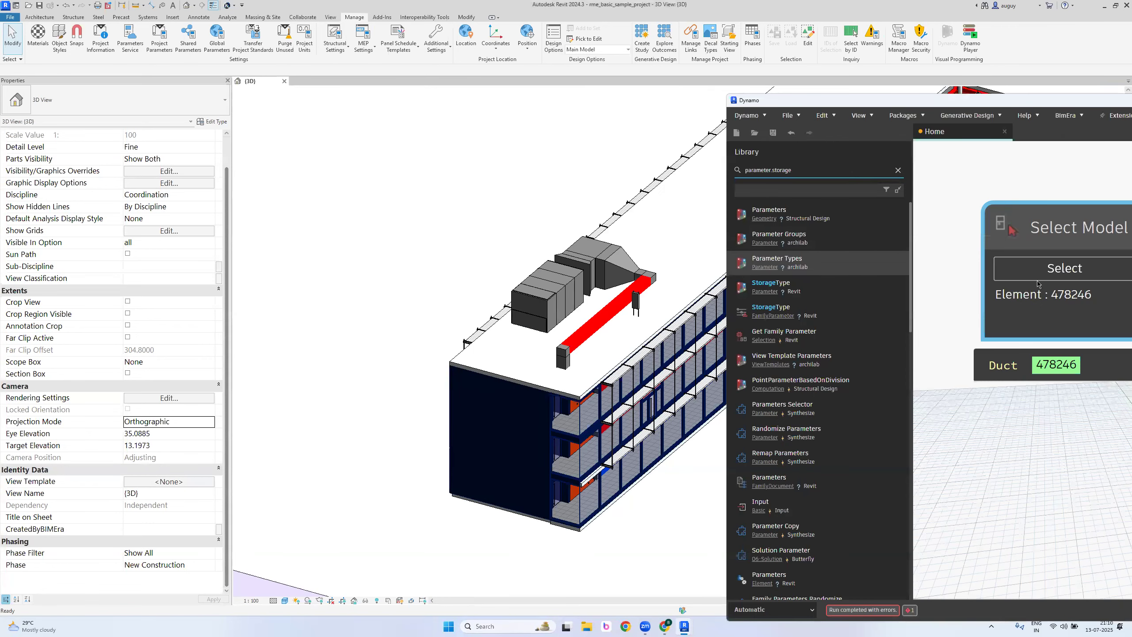
click(610, 318)
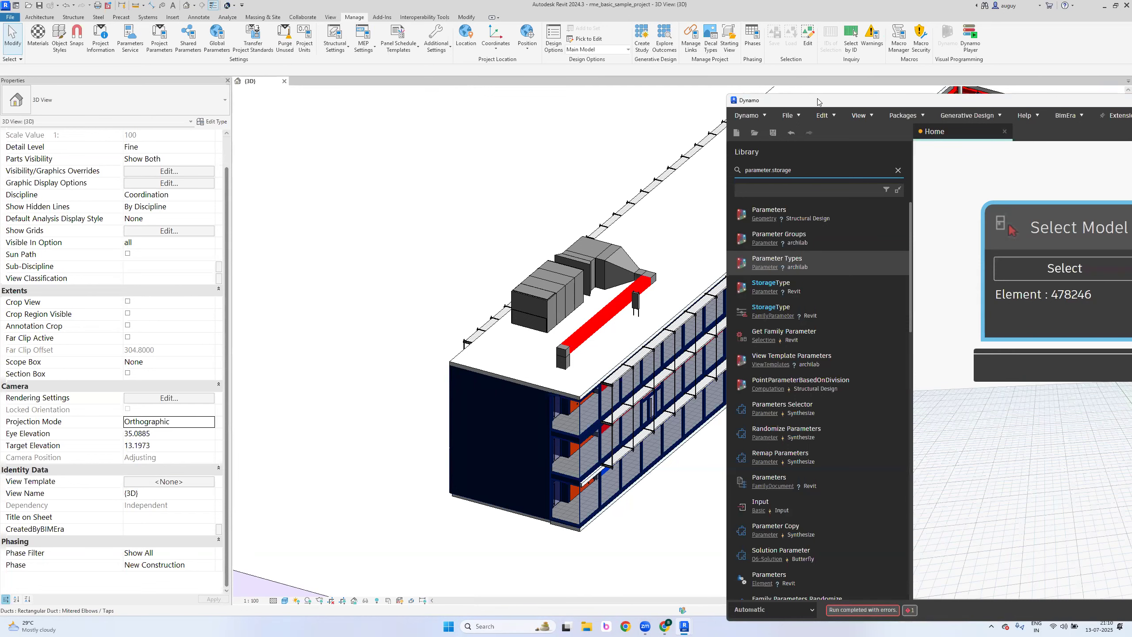
drag(818, 102, 782, 101)
click(606, 321)
middle_drag(419, 427, 159, 301)
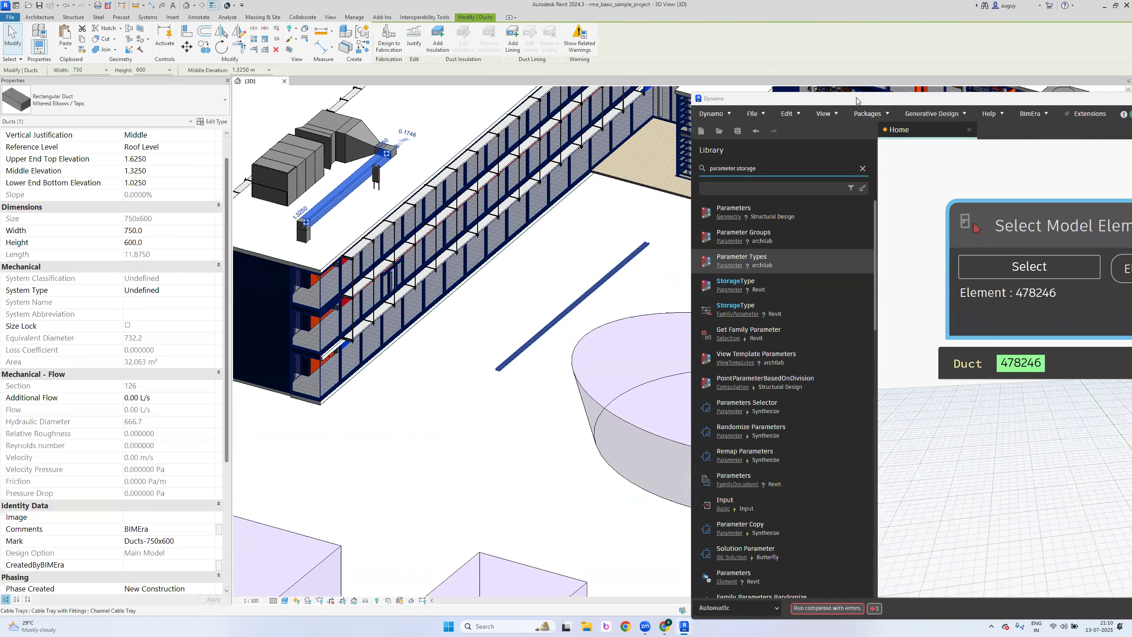
drag(856, 101, 809, 91)
drag(678, 61, 520, 11)
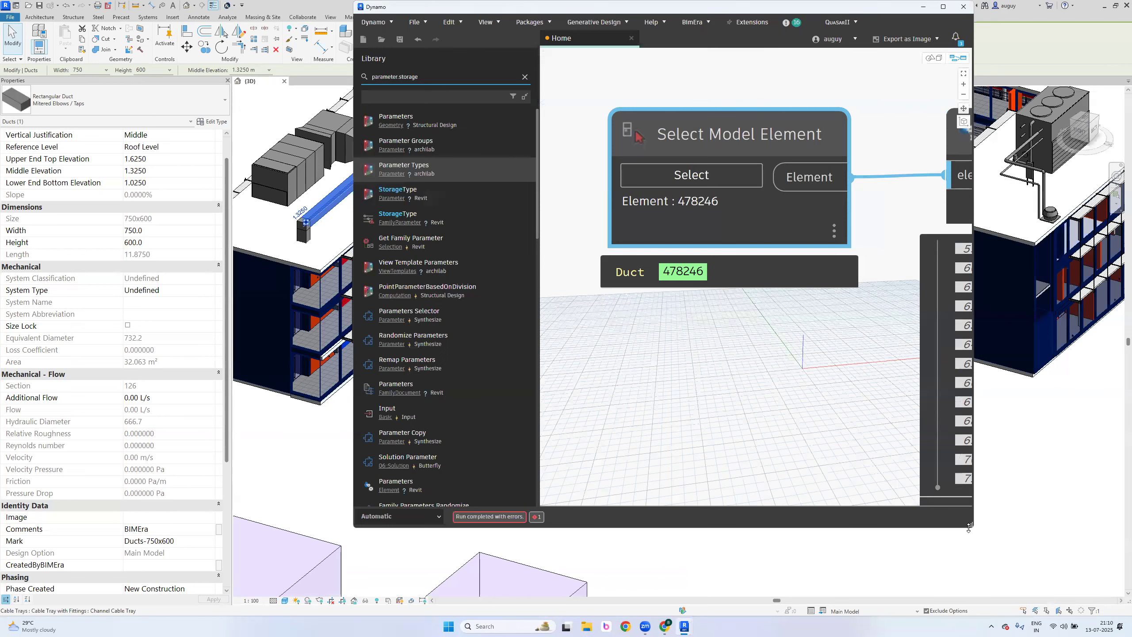
drag(969, 528, 970, 614)
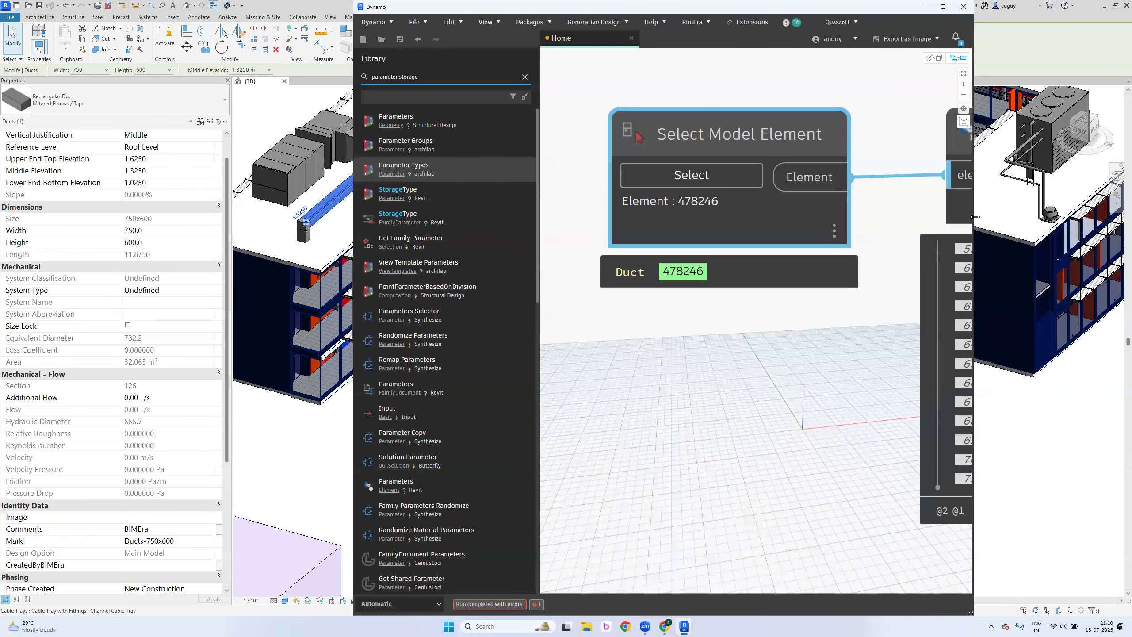
drag(975, 216, 1131, 216)
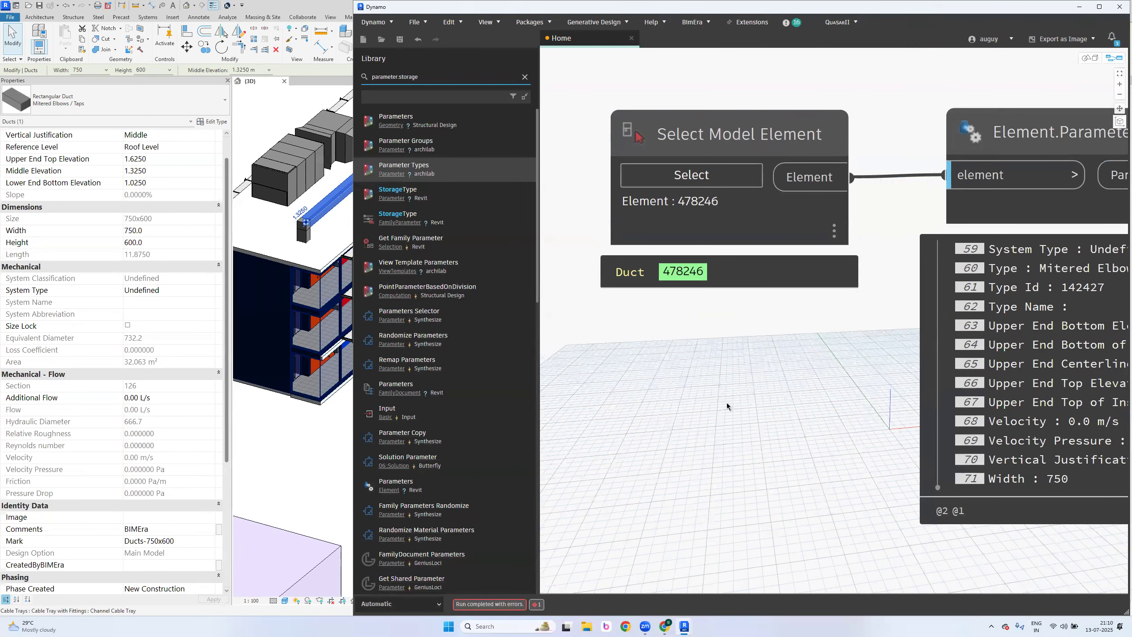
scroll(728, 408, down, 4)
scroll(785, 419, up, 2)
Scroll to Constraints and highlight the Horizontal Justification : Center parameter entry
middle_drag(784, 419, 765, 410)
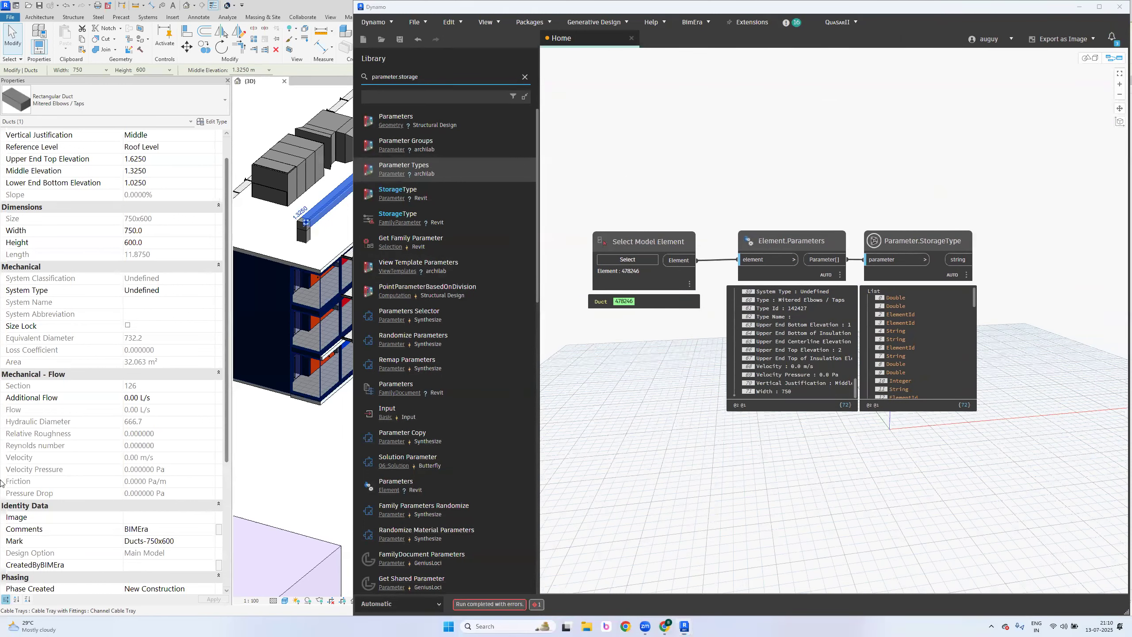
scroll(74, 251, up, 2)
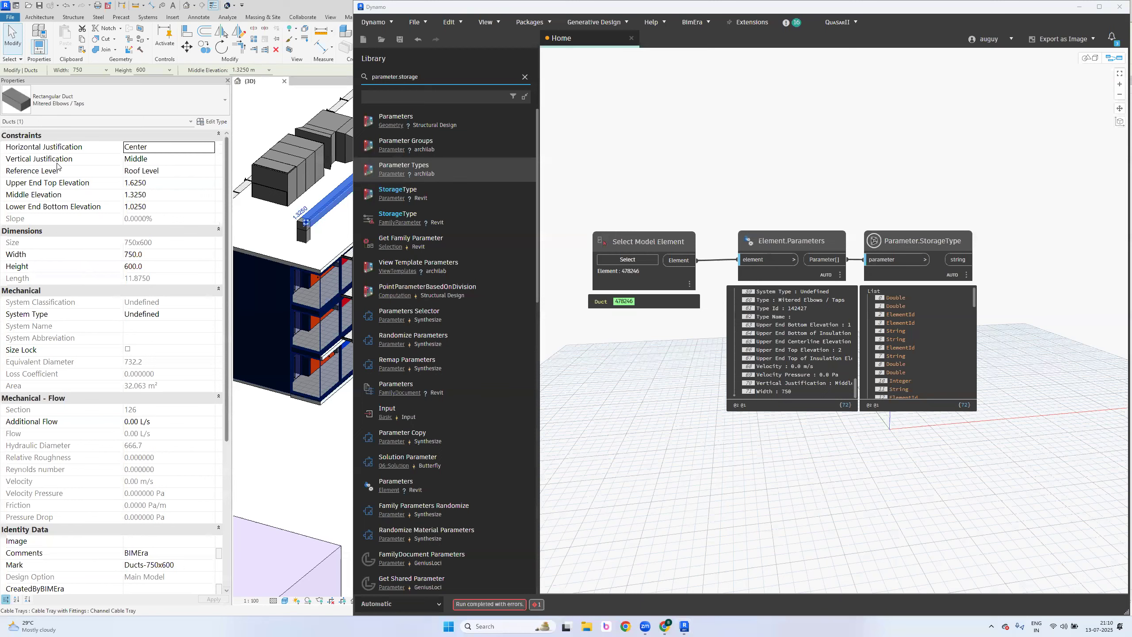
scroll(933, 419, up, 3)
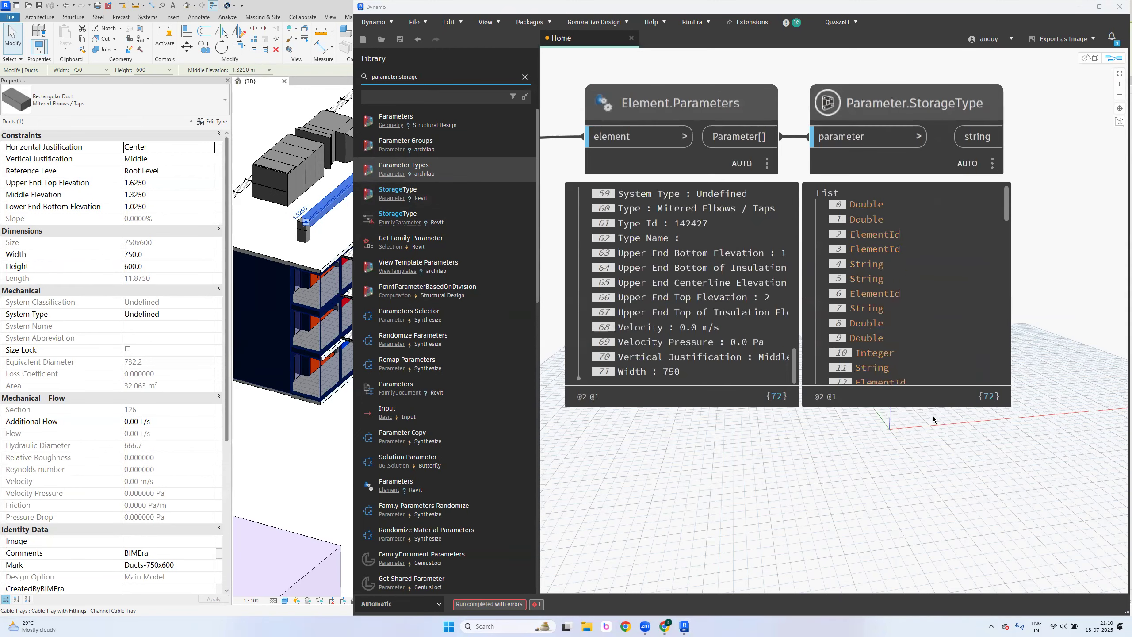
scroll(744, 307, up, 3)
scroll(744, 307, up, 1)
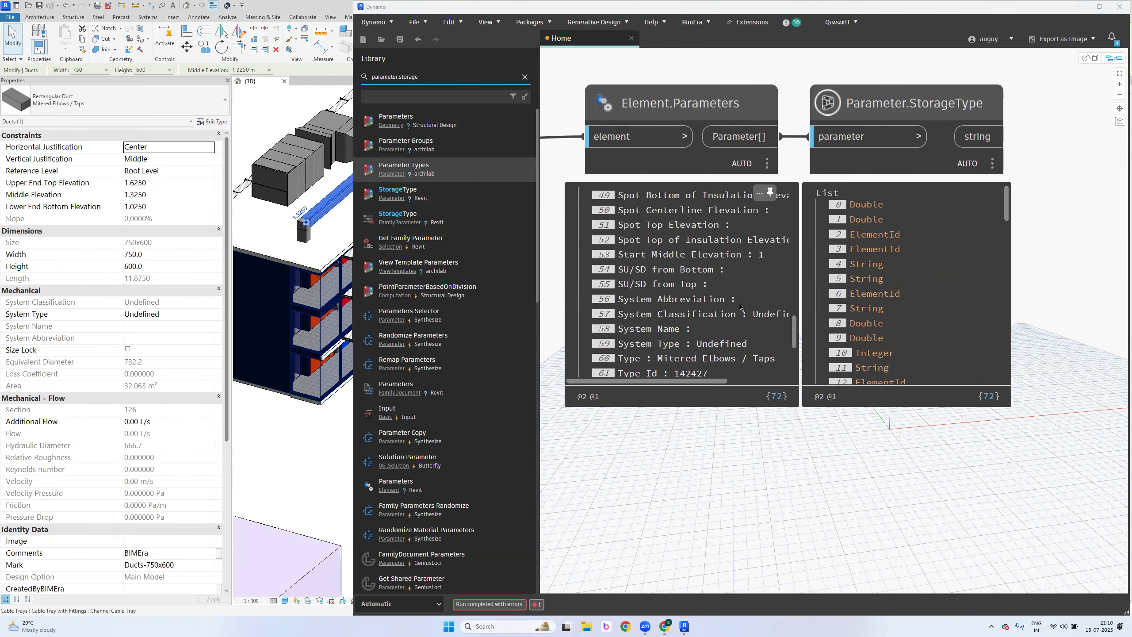
scroll(654, 278, up, 5)
scroll(654, 278, up, 3)
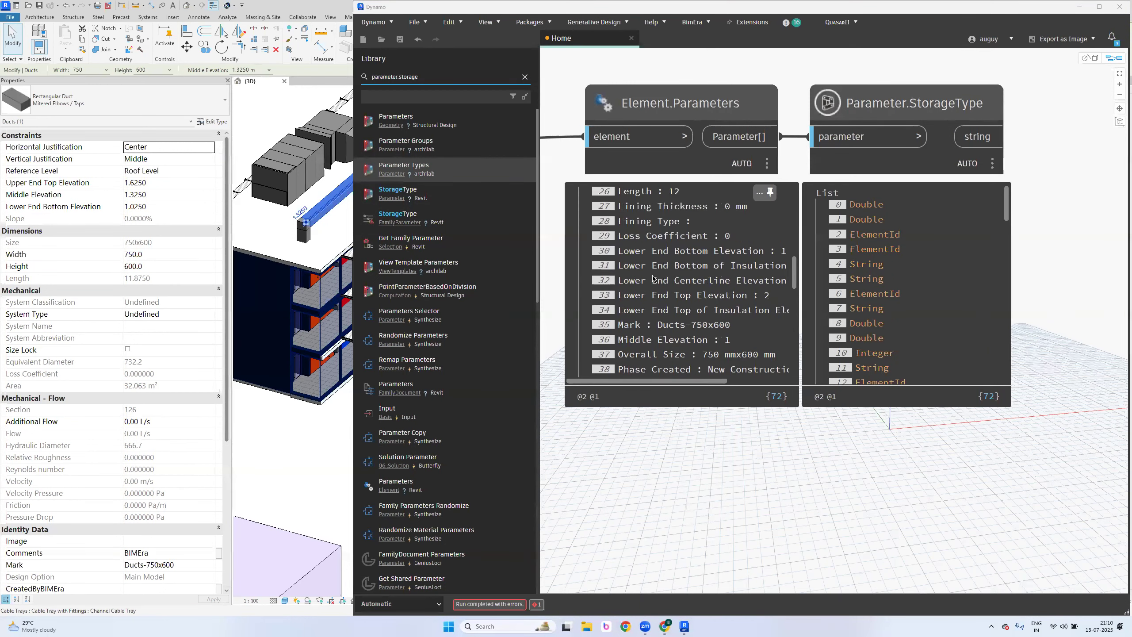
scroll(653, 279, up, 5)
scroll(653, 279, down, 1)
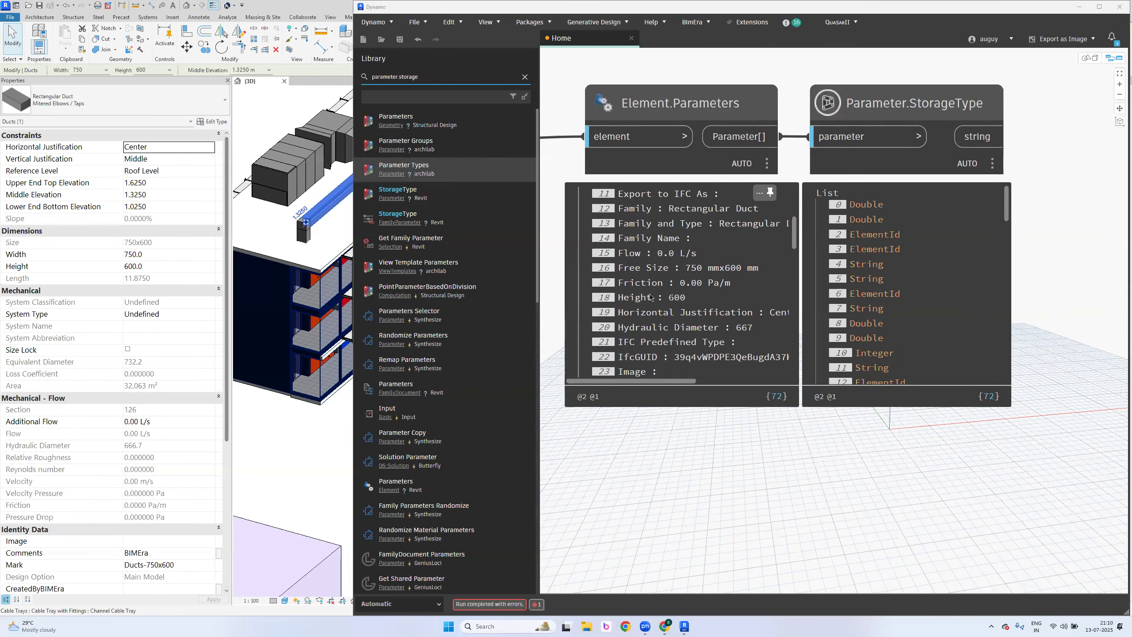
click(651, 314)
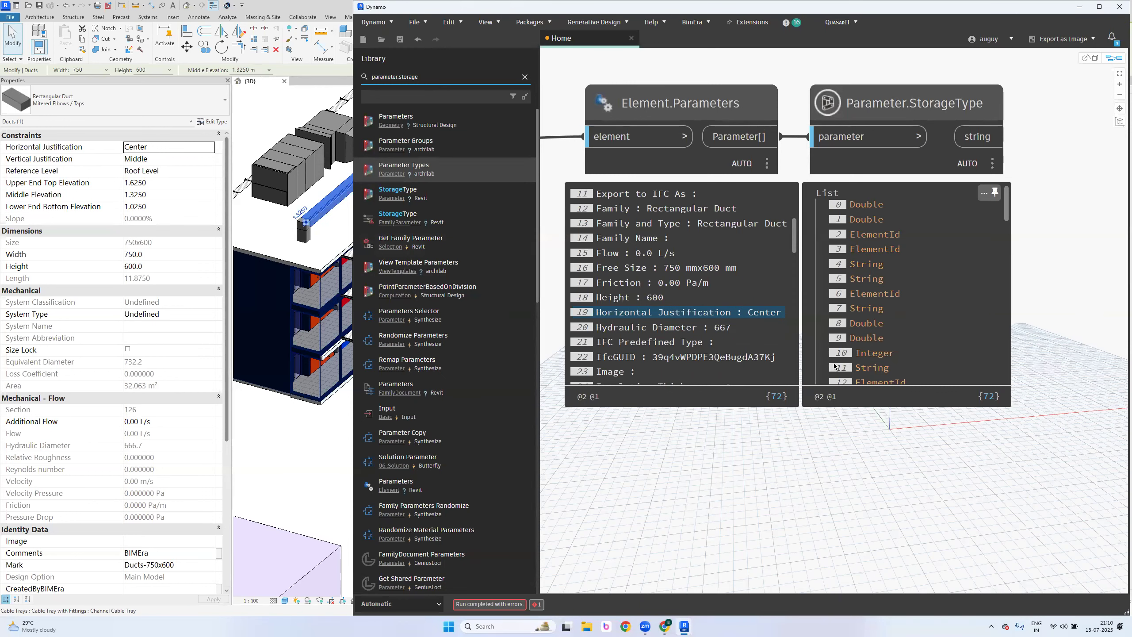
Highlight the matching Integer entry in the StorageType results
scroll(870, 344, down, 4)
click(869, 342)
scroll(878, 356, down, 1)
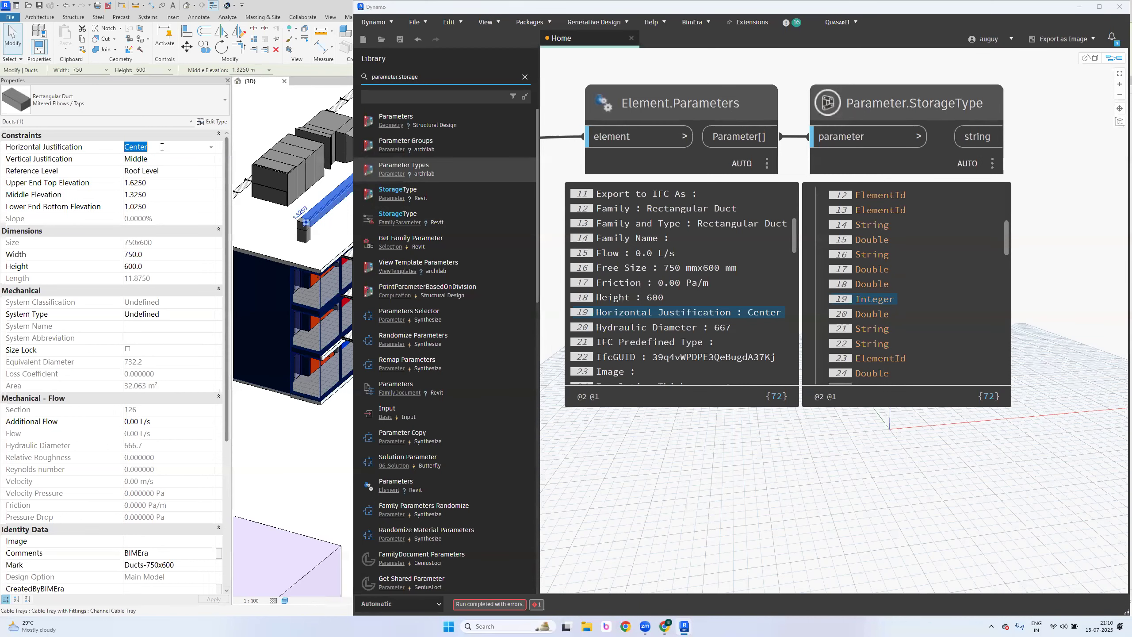
click(875, 302)
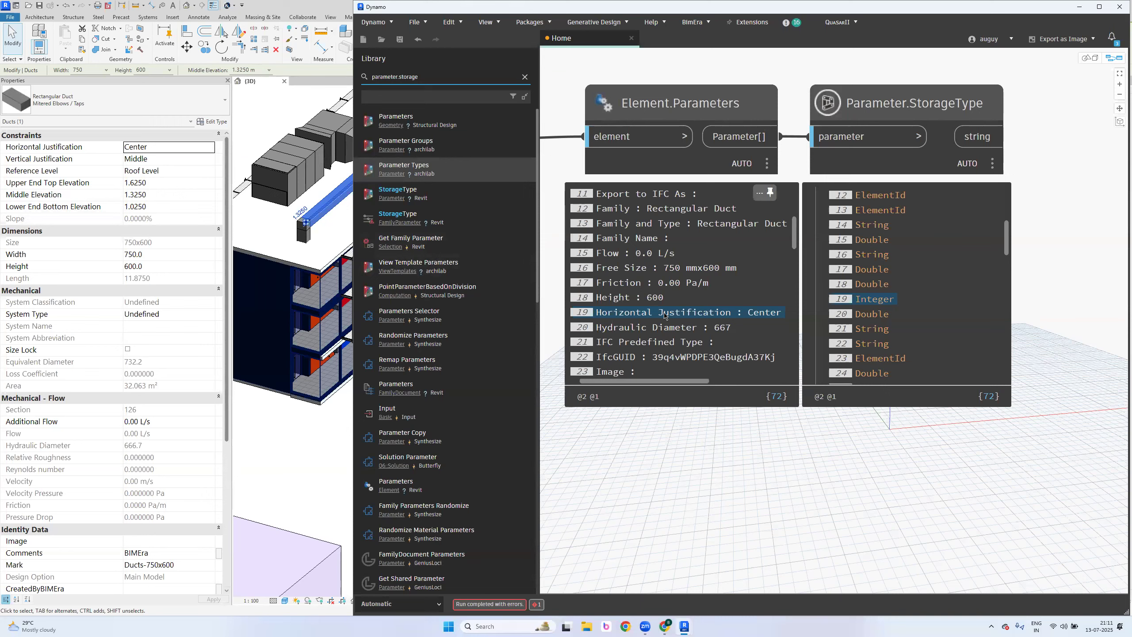
scroll(665, 316, down, 5)
scroll(665, 316, down, 10)
scroll(649, 354, down, 3)
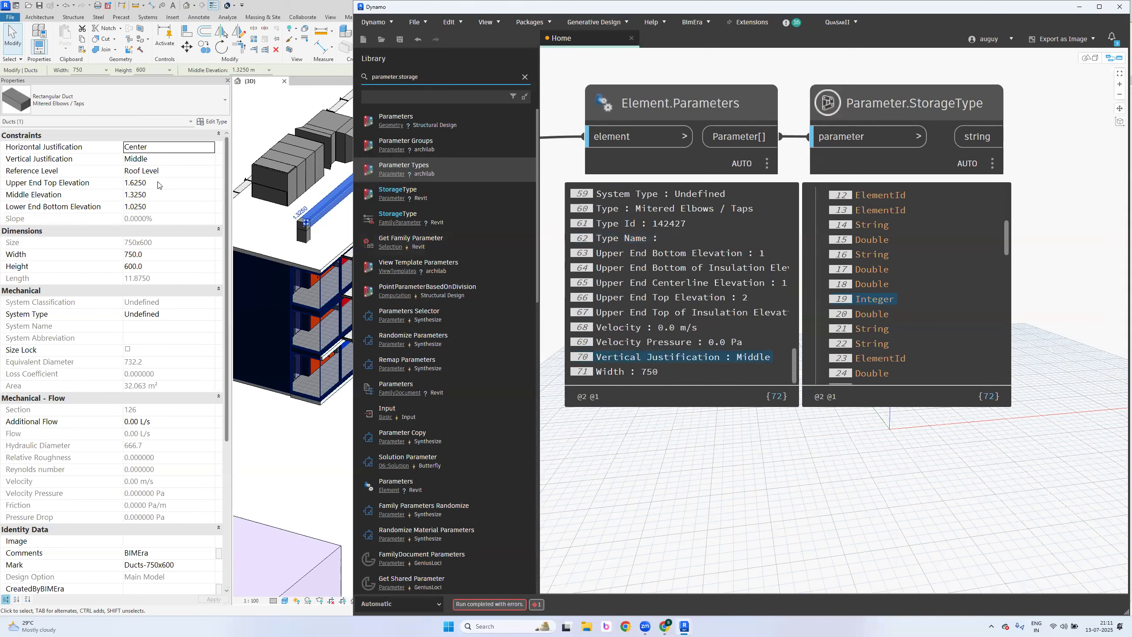
click(160, 160)
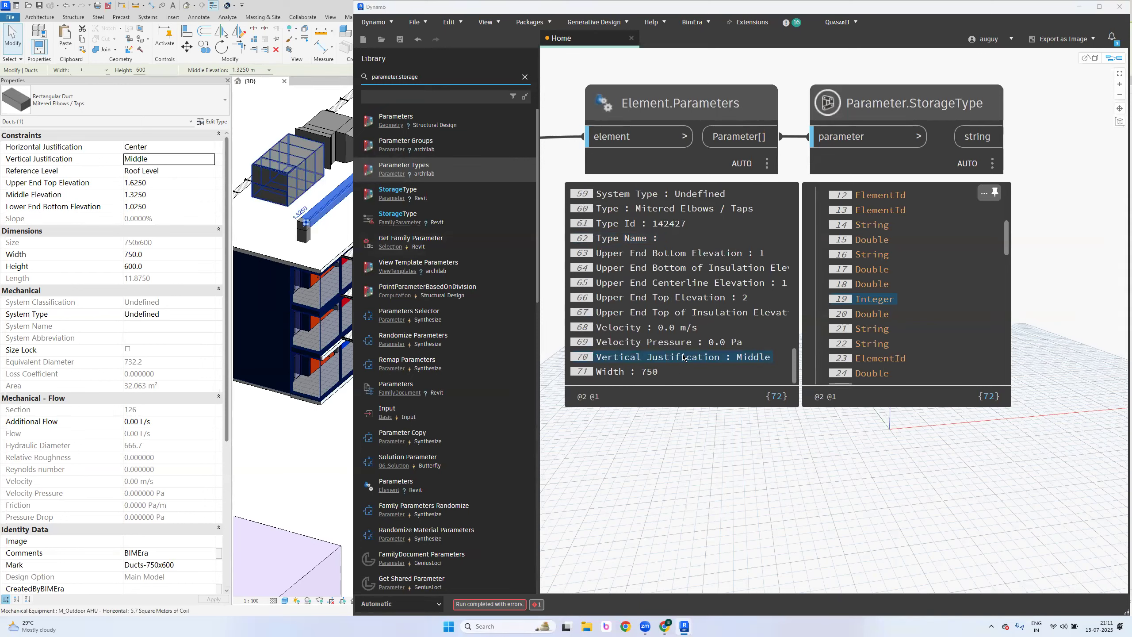
scroll(892, 355, down, 15)
click(892, 354)
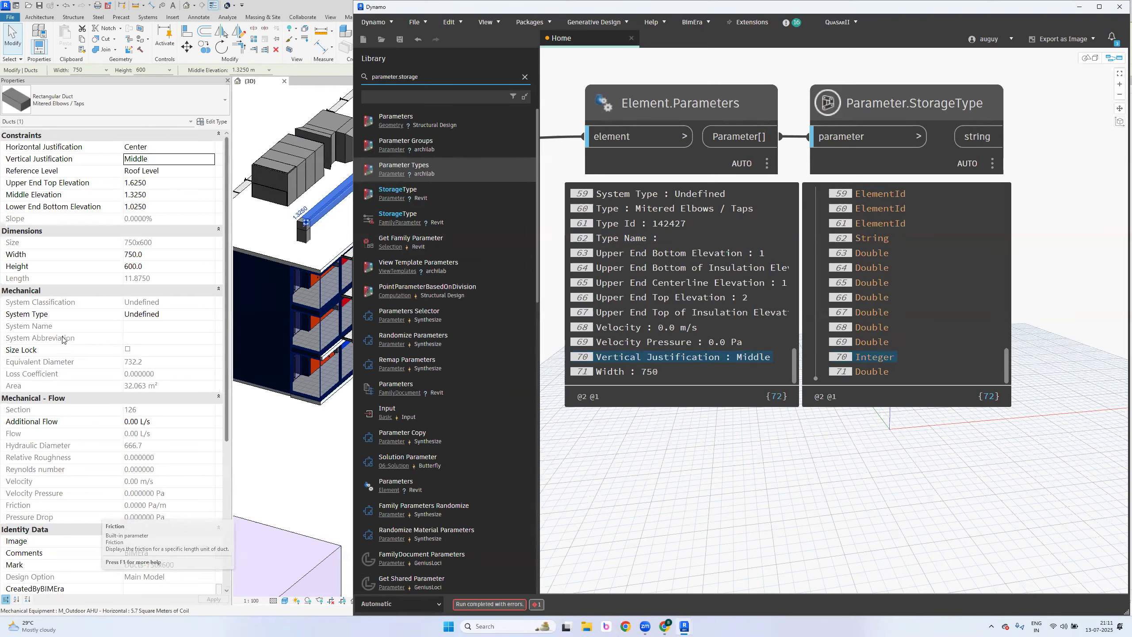
scroll(653, 318, up, 3)
click(652, 307)
scroll(652, 307, up, 2)
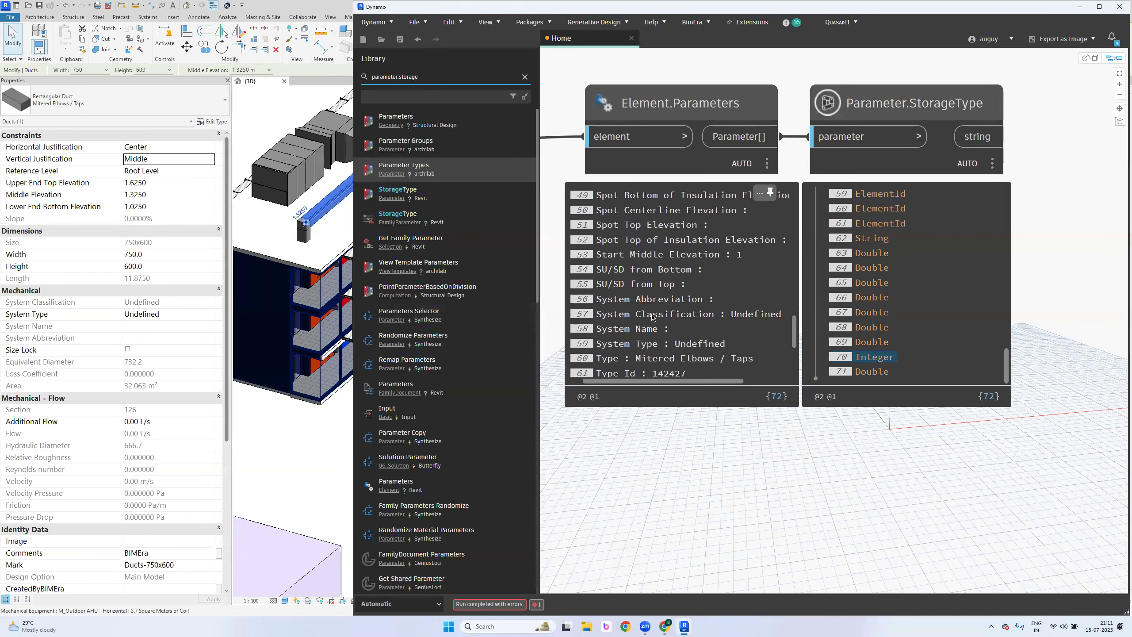
scroll(652, 307, down, 2)
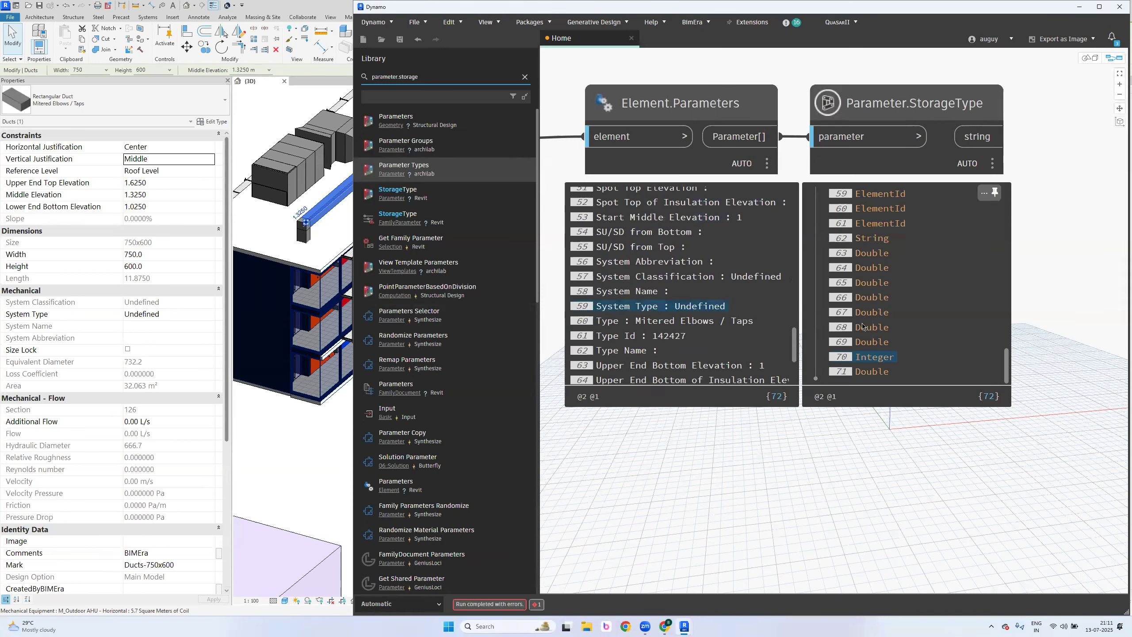
scroll(868, 308, up, 3)
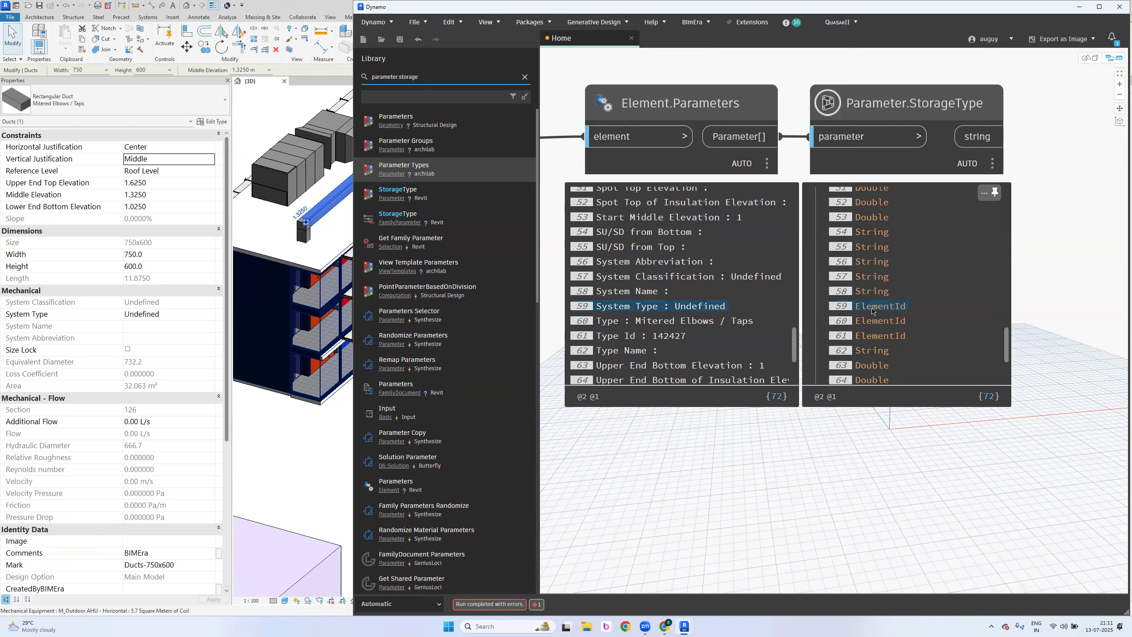
click(209, 315)
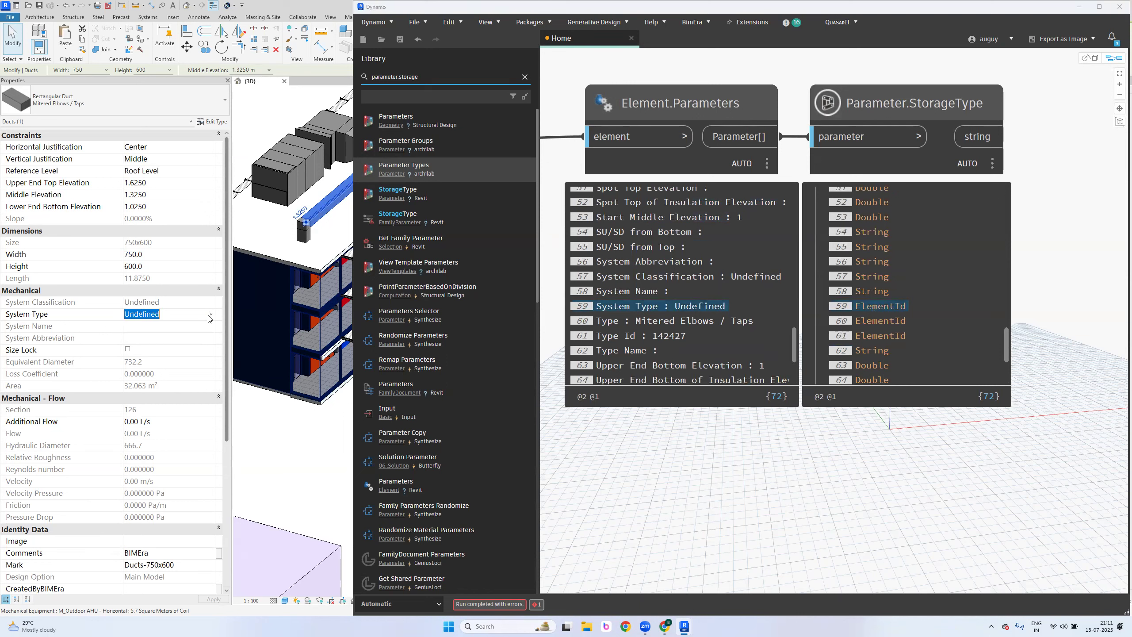
click(210, 318)
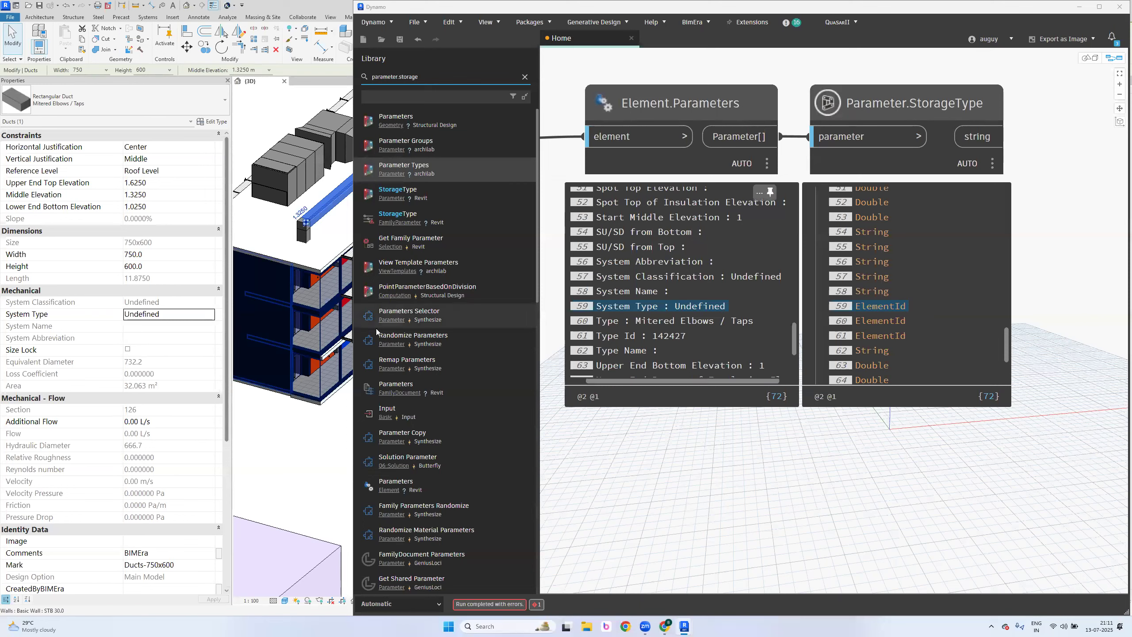
scroll(156, 421, down, 3)
scroll(156, 421, down, 3)
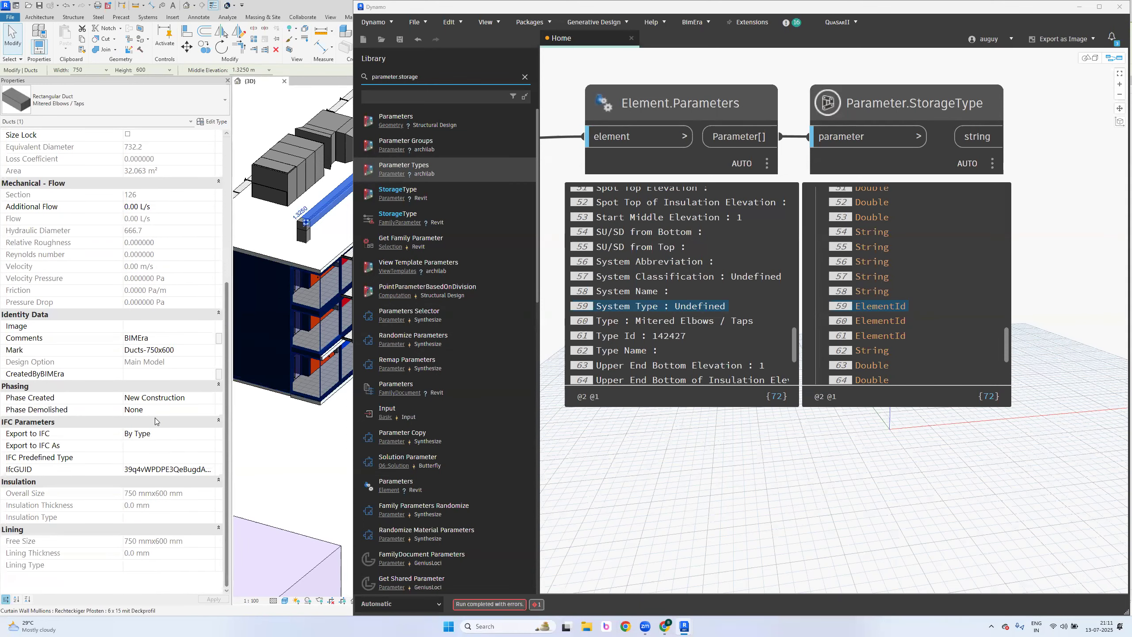
scroll(646, 343, down, 1)
scroll(646, 343, up, 6)
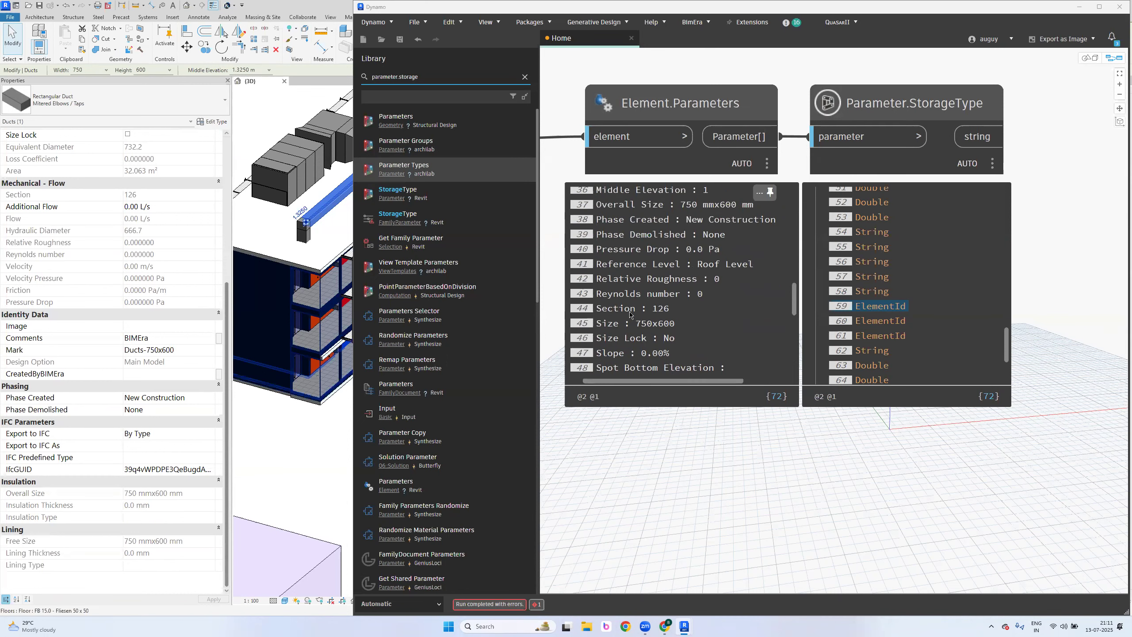
click(652, 223)
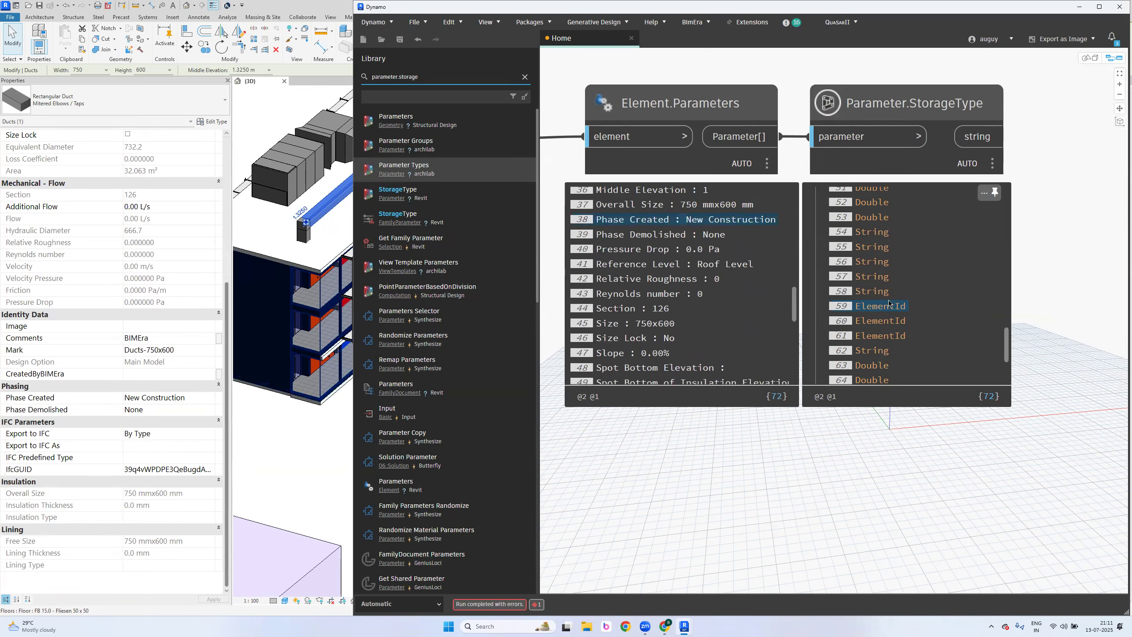
scroll(890, 304, up, 6)
click(879, 259)
scroll(881, 265, down, 1)
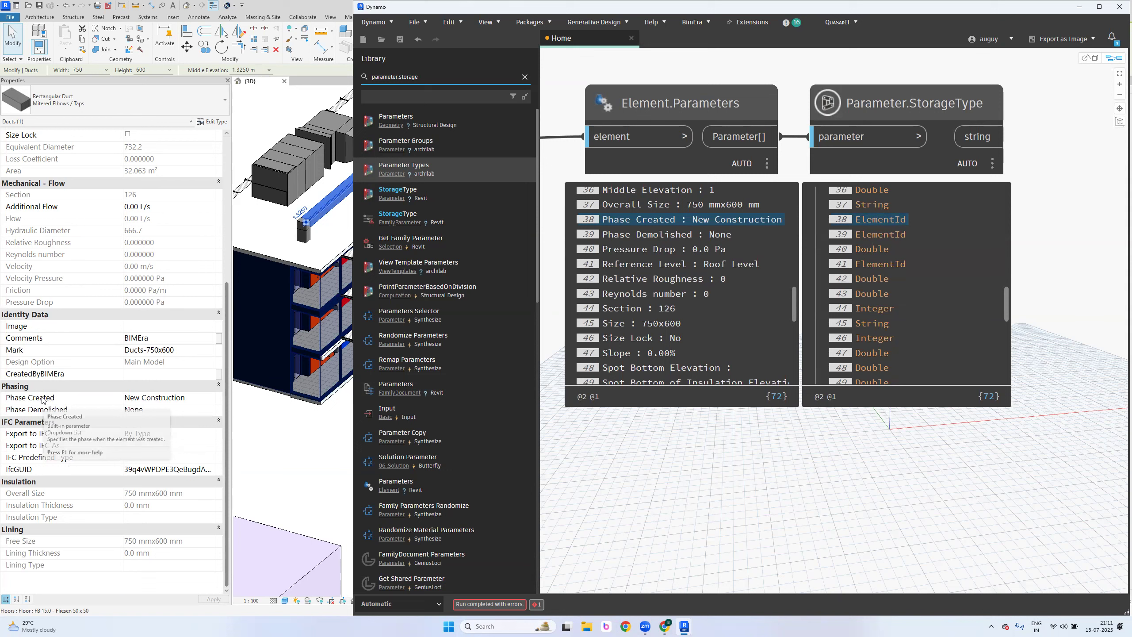
click(211, 400)
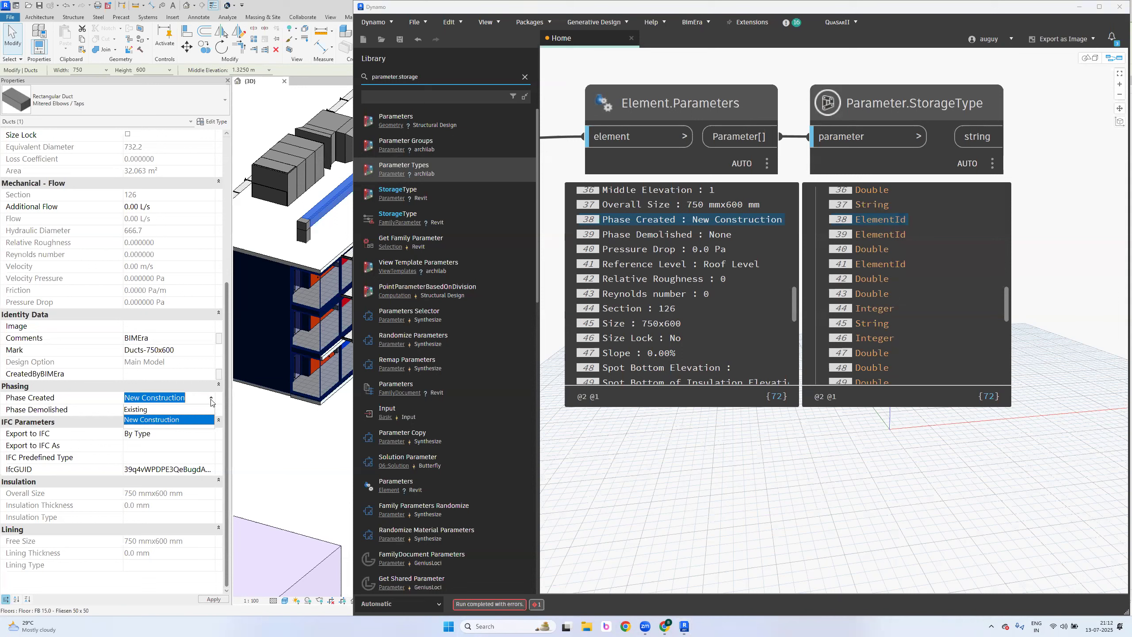
scroll(211, 402, up, 6)
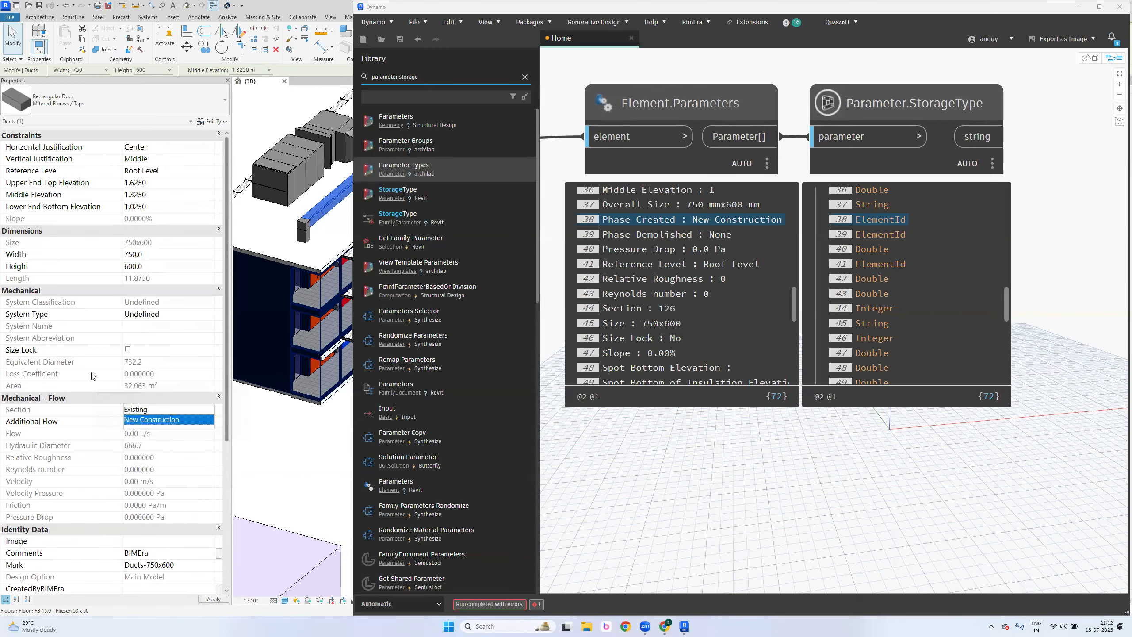
Close the Phase Created options and reposition the canvas view
click(766, 466)
scroll(765, 467, down, 3)
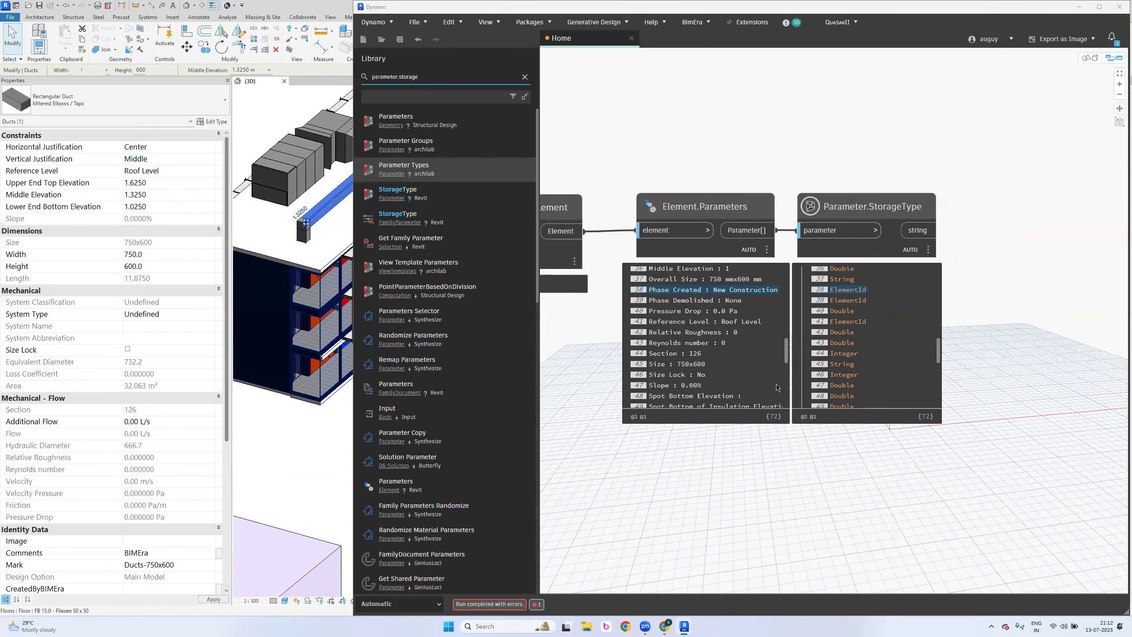
scroll(710, 371, up, 1)
scroll(865, 337, up, 4)
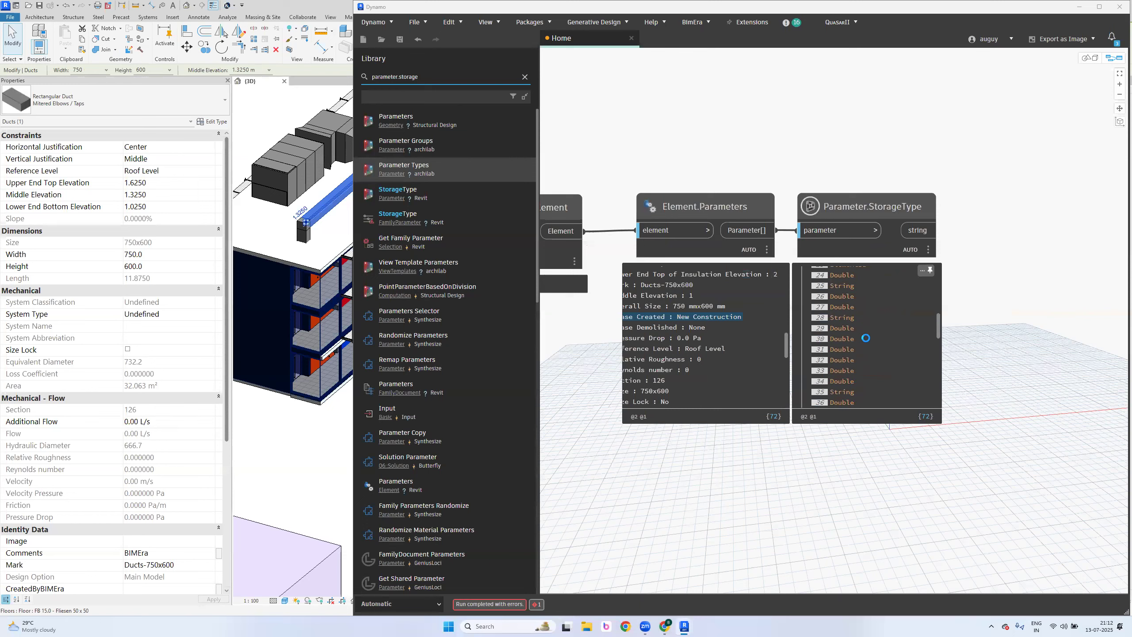
scroll(865, 338, up, 8)
middle_drag(874, 475, 880, 456)
scroll(845, 313, up, 2)
scroll(845, 313, down, 1)
middle_drag(788, 476, 831, 468)
scroll(775, 322, up, 5)
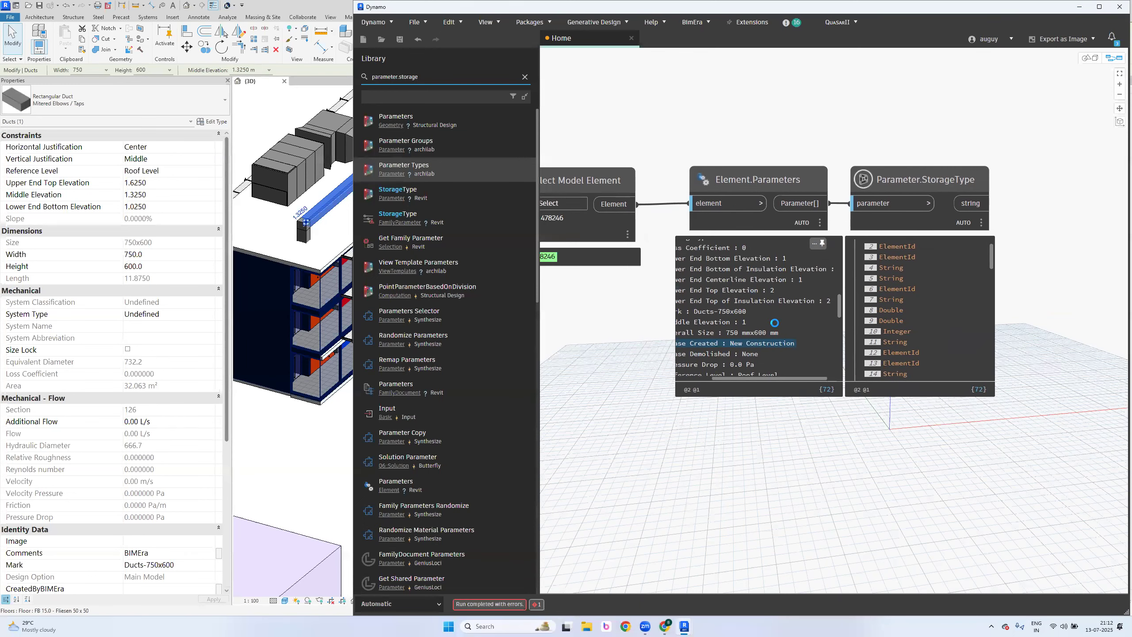
scroll(775, 322, up, 3)
Add Element.SetParameterByName and wire the selected duct into its element input
double_click(816, 351)
text(s)
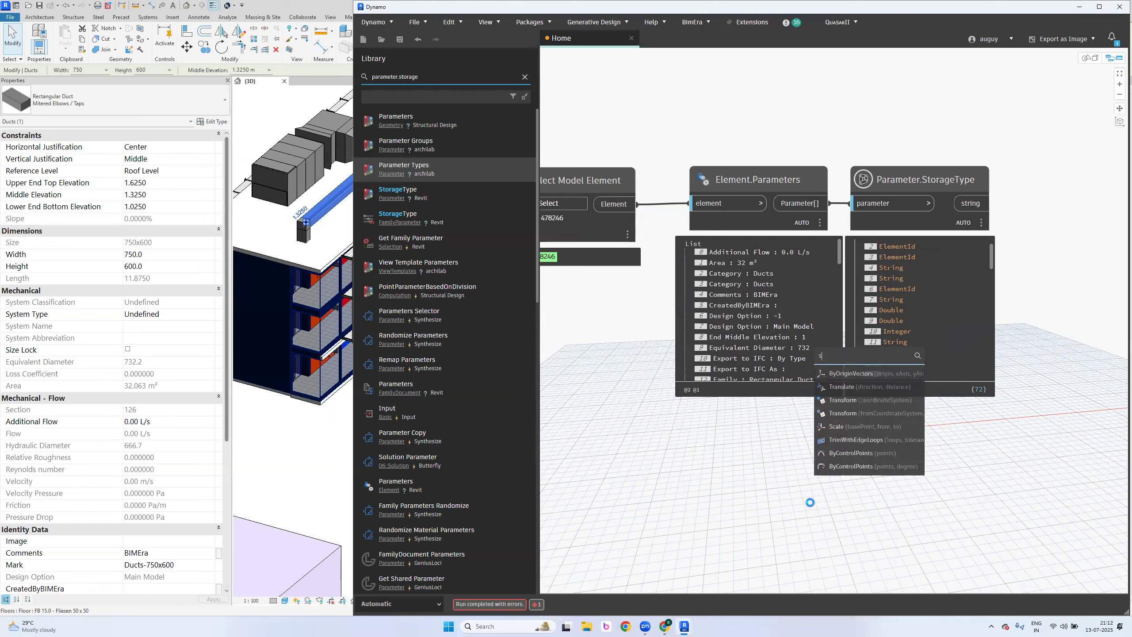
text(etp)
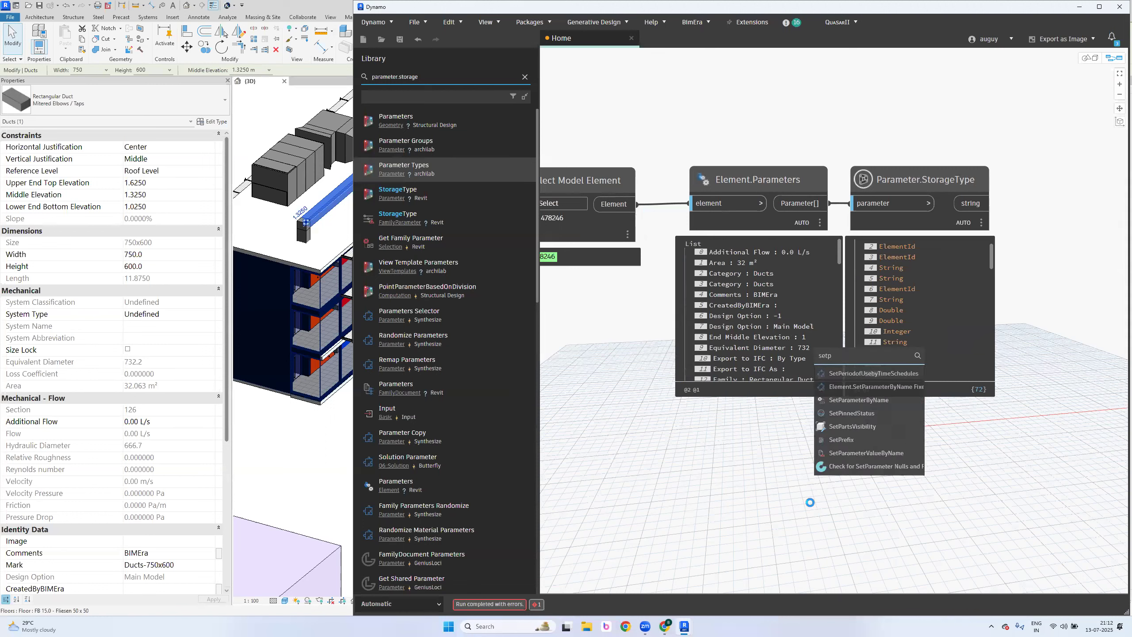
text(arameter)
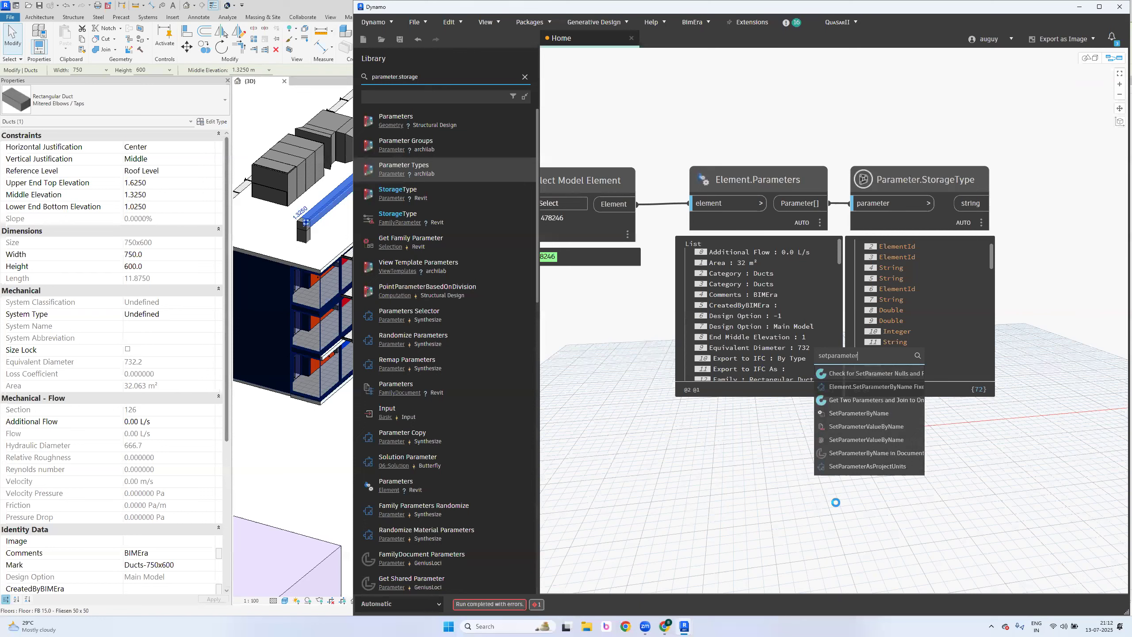
click(869, 415)
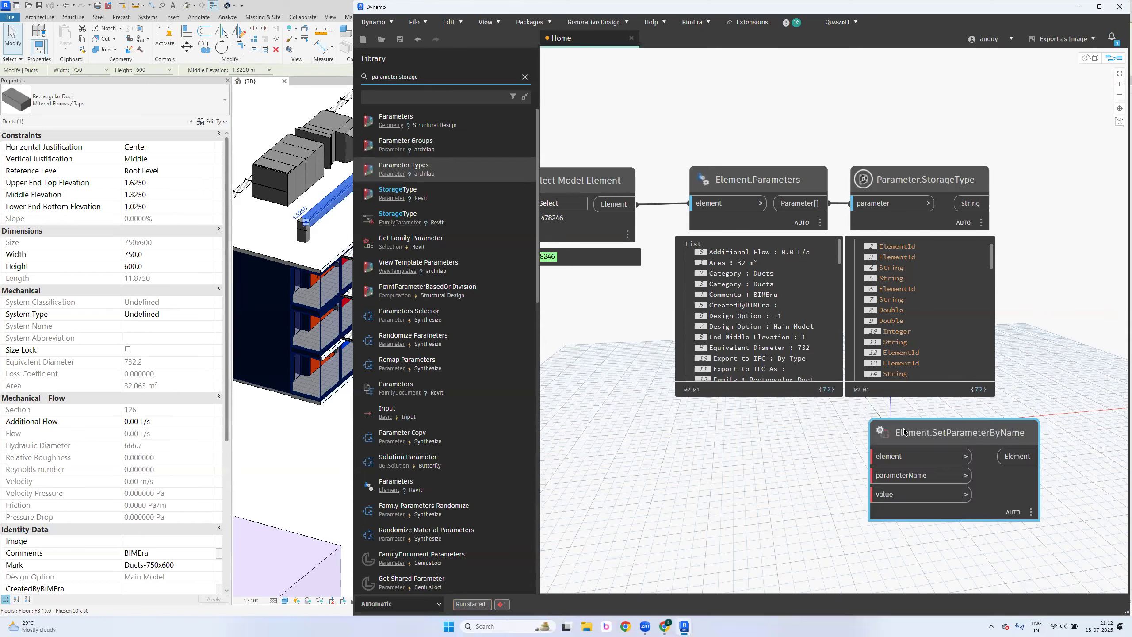
drag(904, 430, 888, 444)
click(615, 204)
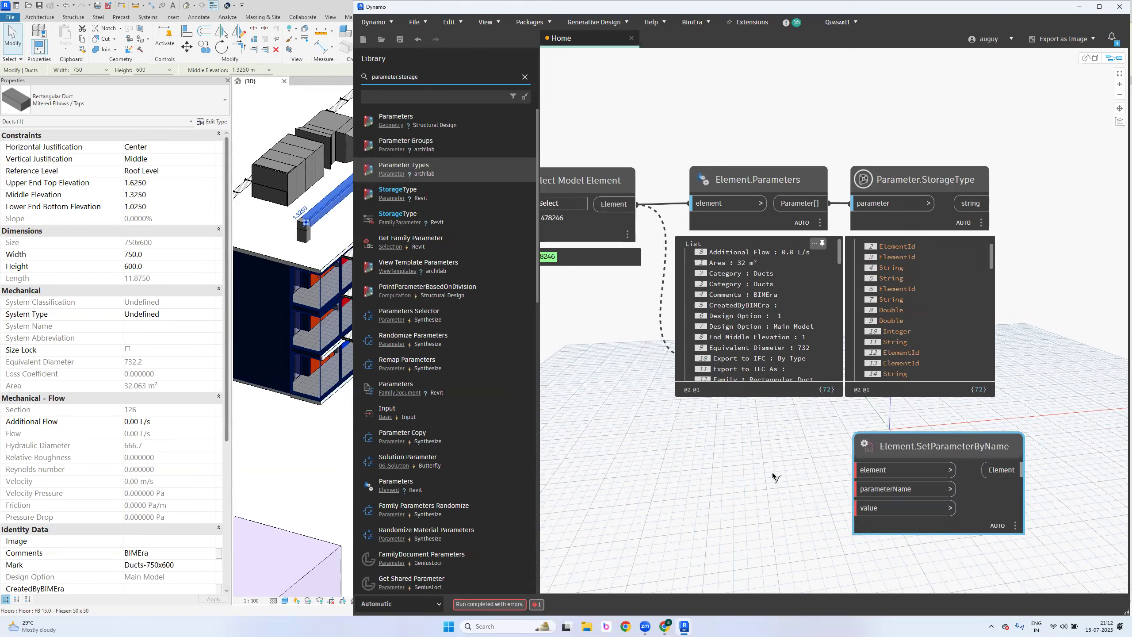
click(866, 470)
double_click(708, 485)
Add a String node reading 'Horizontal justification' and wire it to SetParameterByName's parameterName input
text(string)
key(Return)
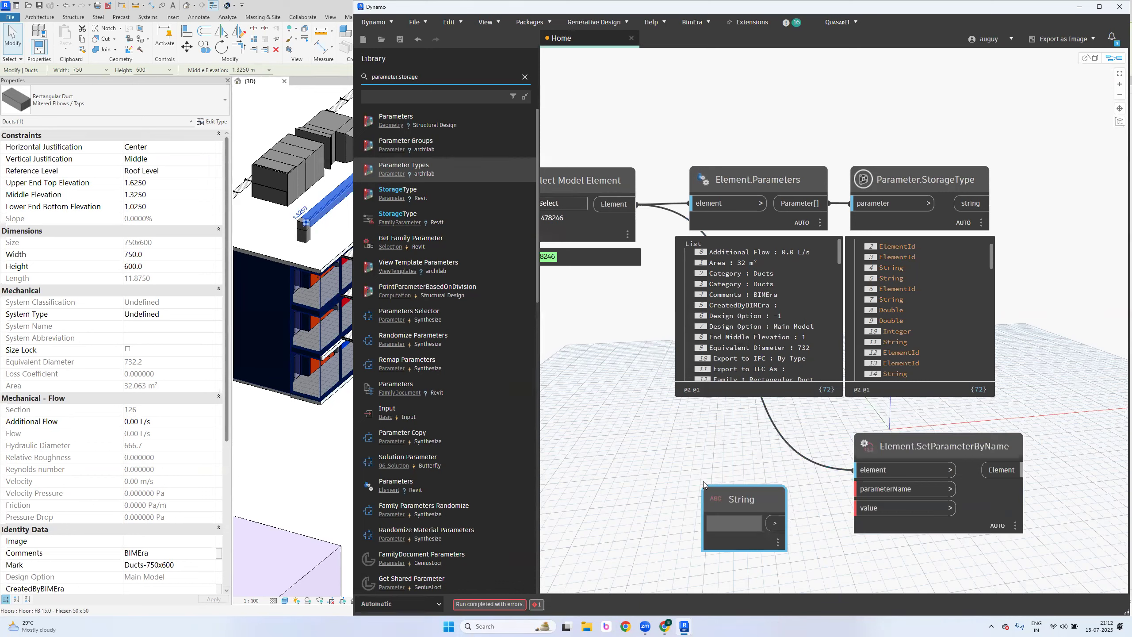
drag(759, 498, 738, 461)
click(714, 476)
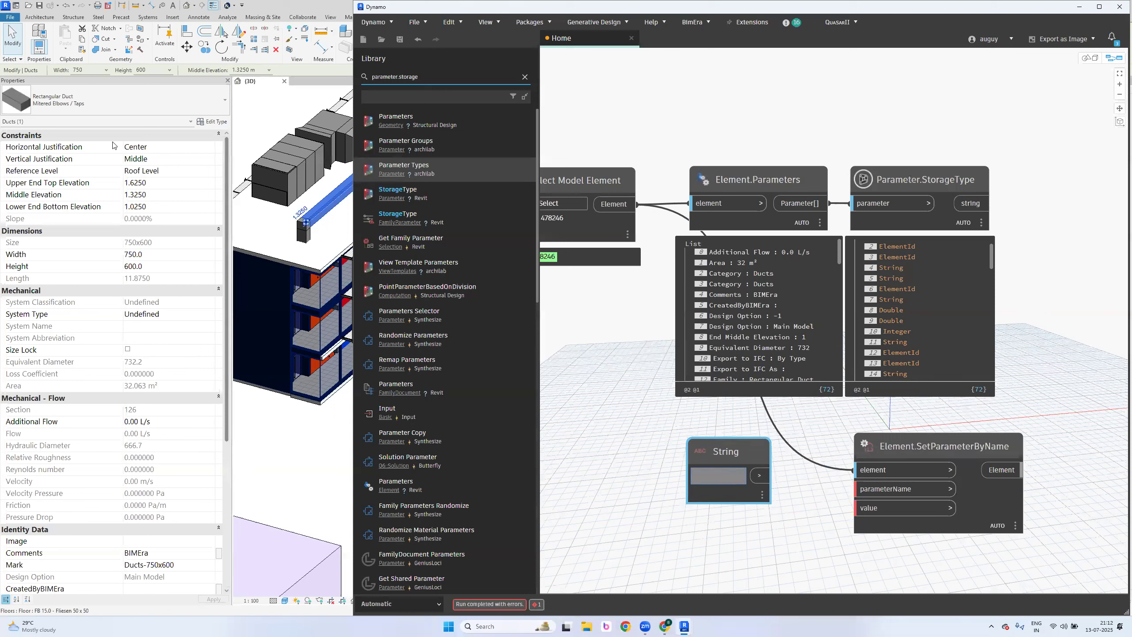
text(Horizo)
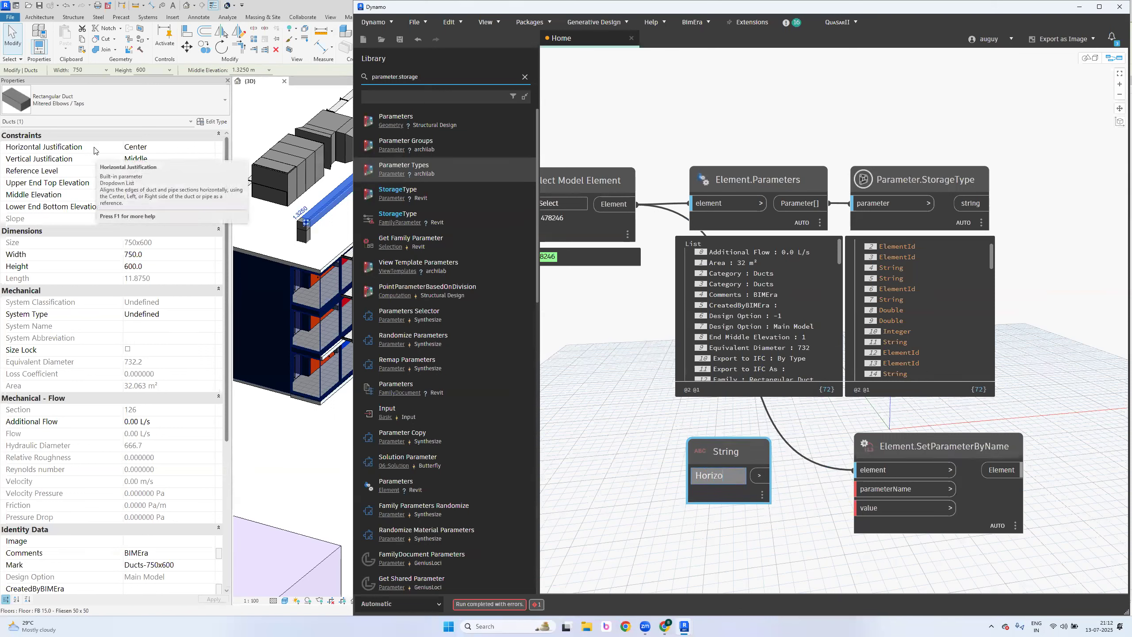
text(ntal justification)
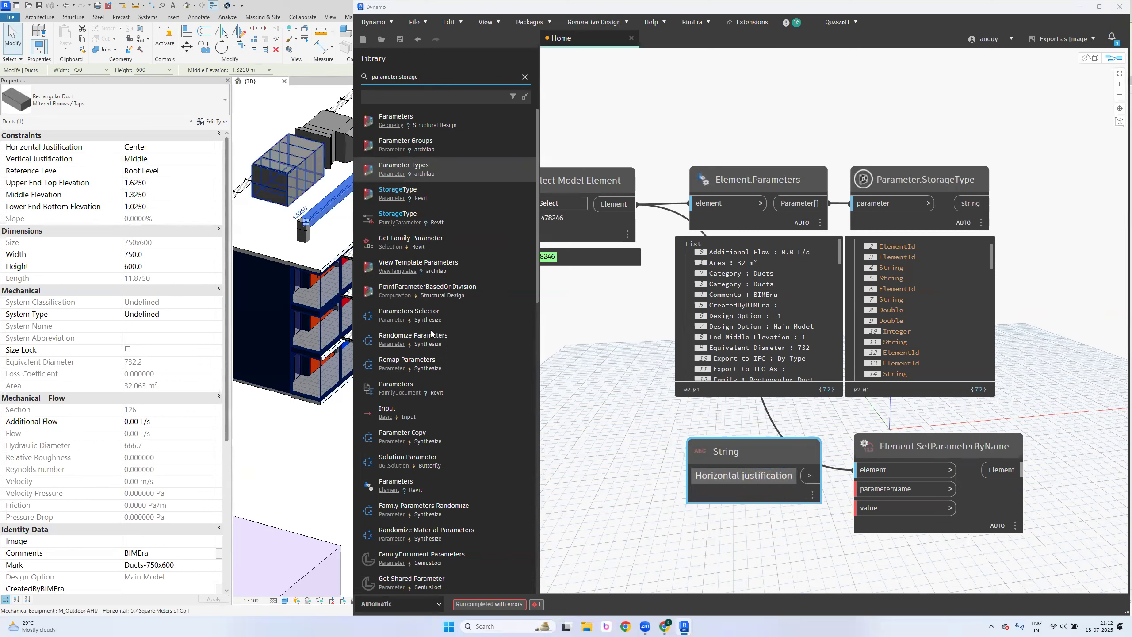
click(805, 511)
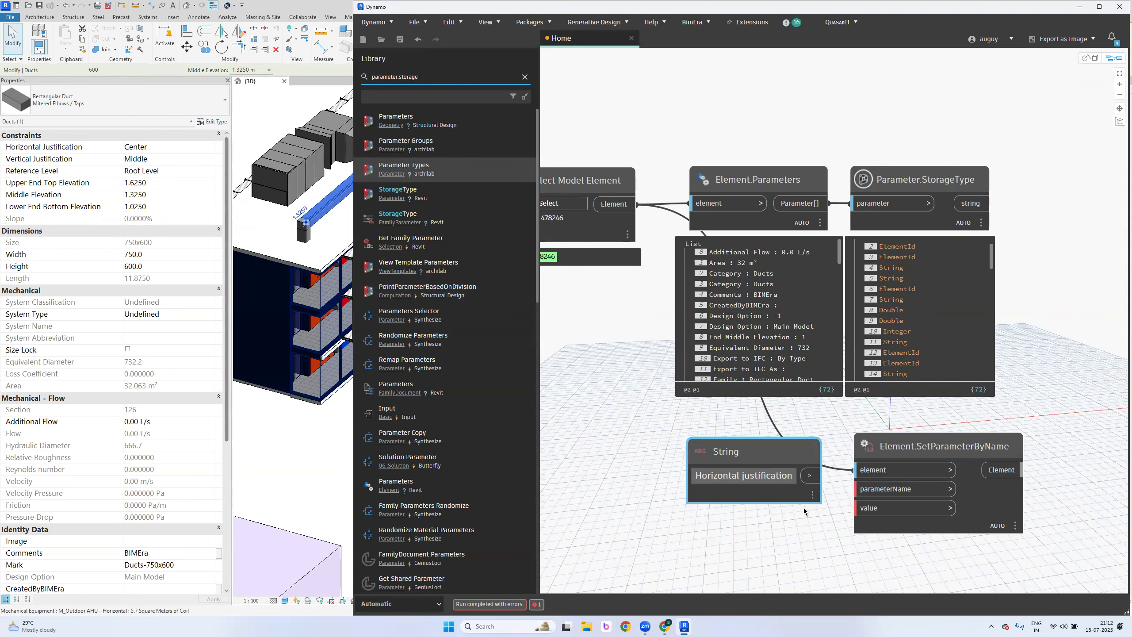
middle_drag(792, 529, 784, 348)
drag(784, 349, 774, 361)
click(869, 386)
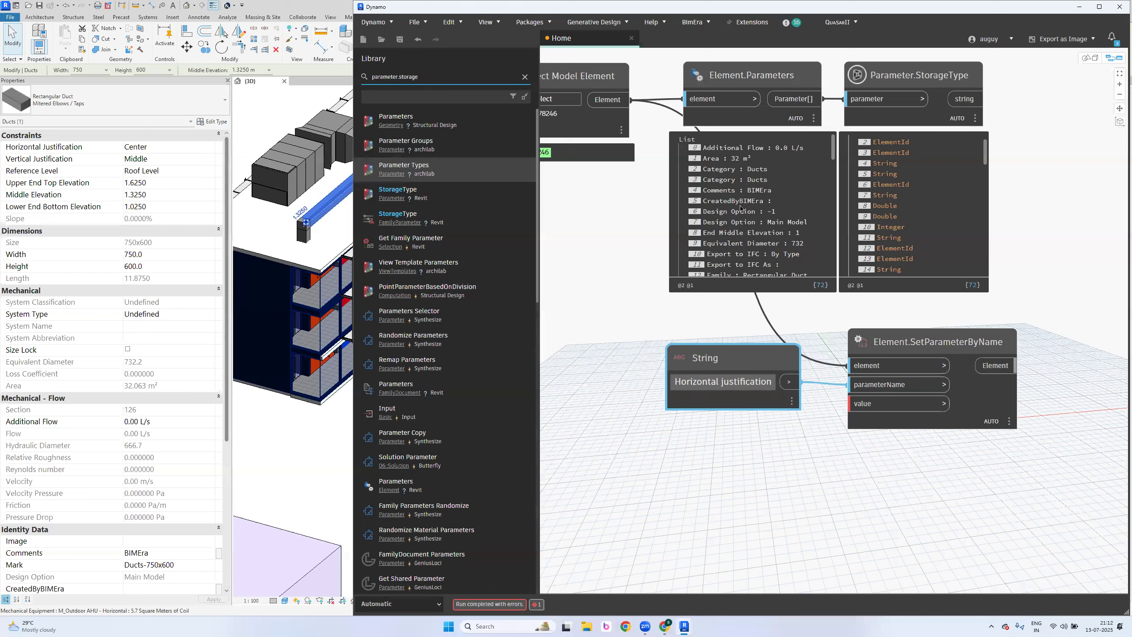
Inspect the Horizontal Justification : Center parameter entry and its storage type
scroll(742, 237, down, 3)
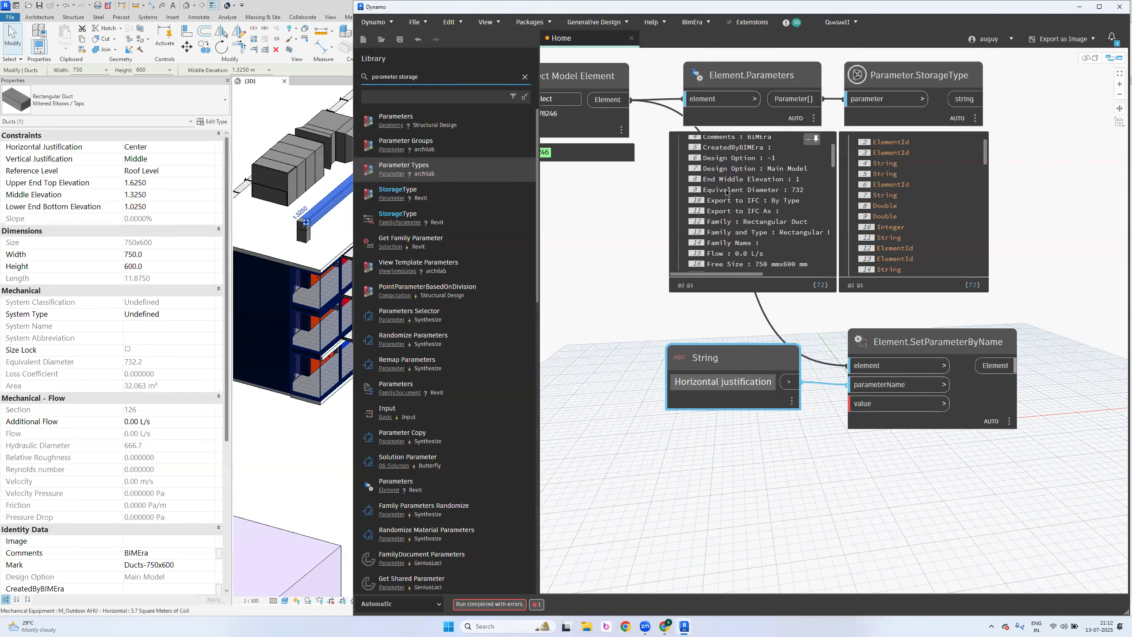
scroll(729, 241, down, 3)
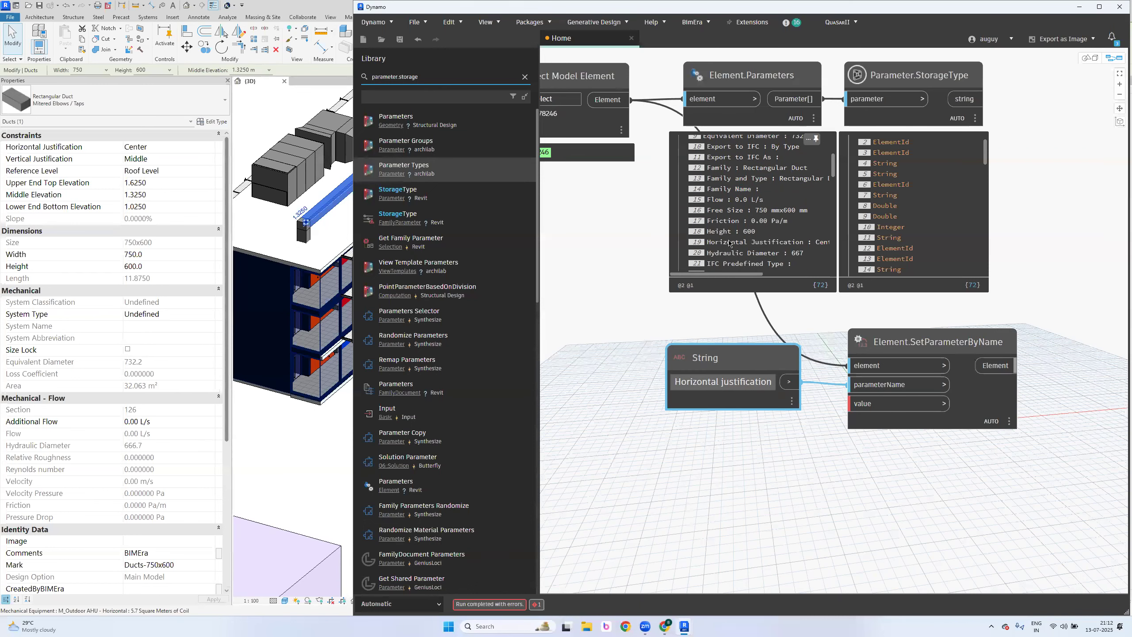
click(730, 244)
scroll(870, 248, down, 3)
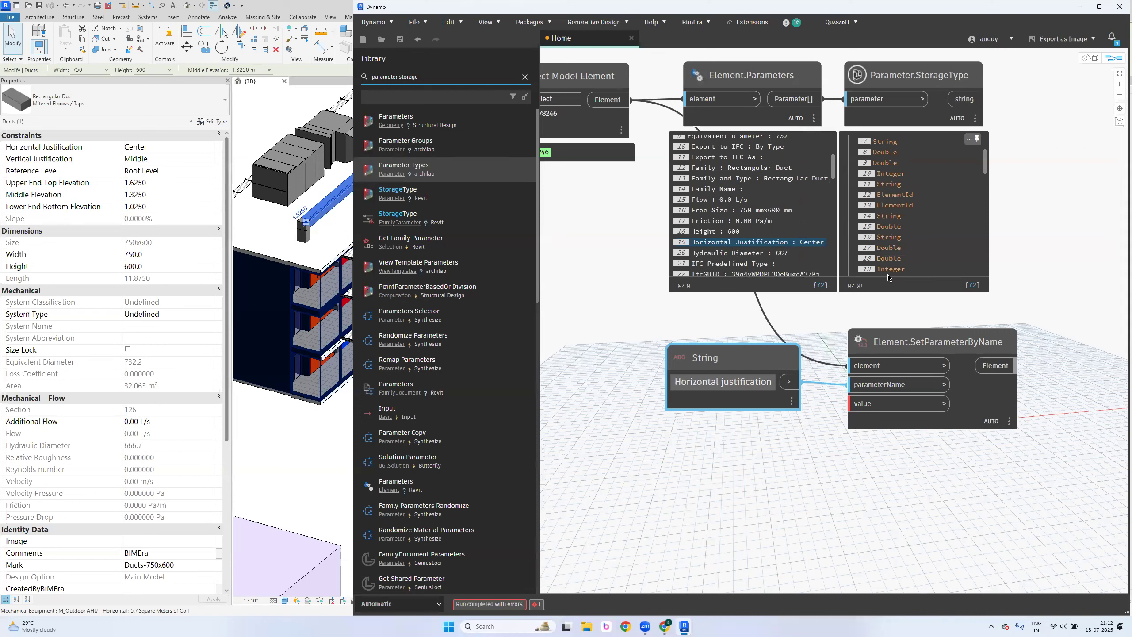
scroll(889, 274, down, 1)
click(889, 244)
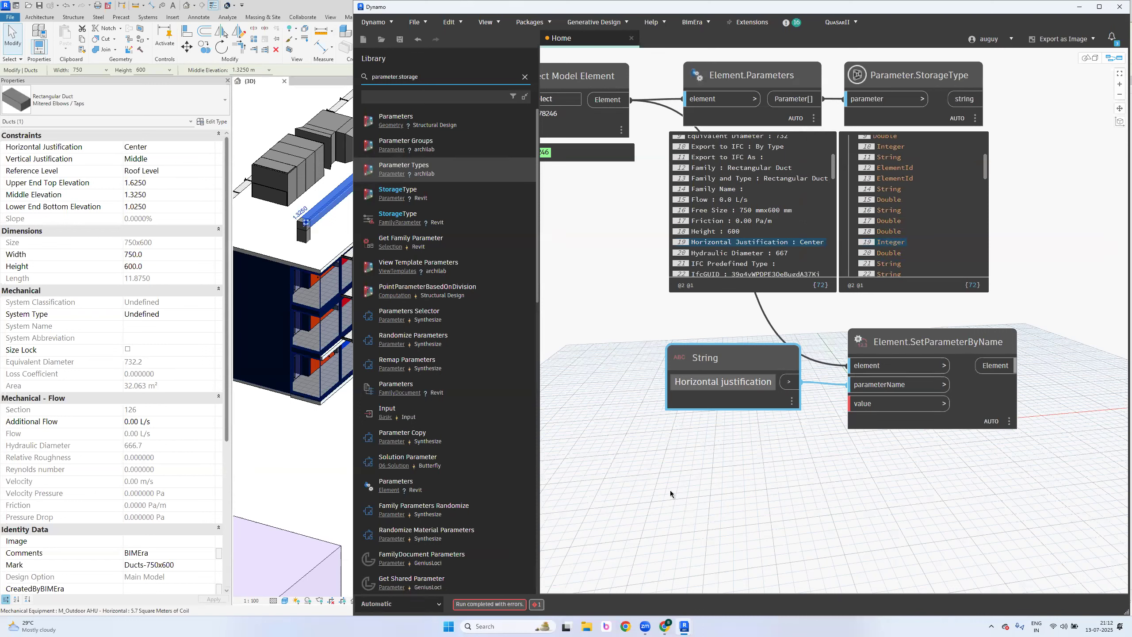
right_click(670, 490)
Place a Number node set to 1 and feed it into SetParameterByName's value input
text(number)
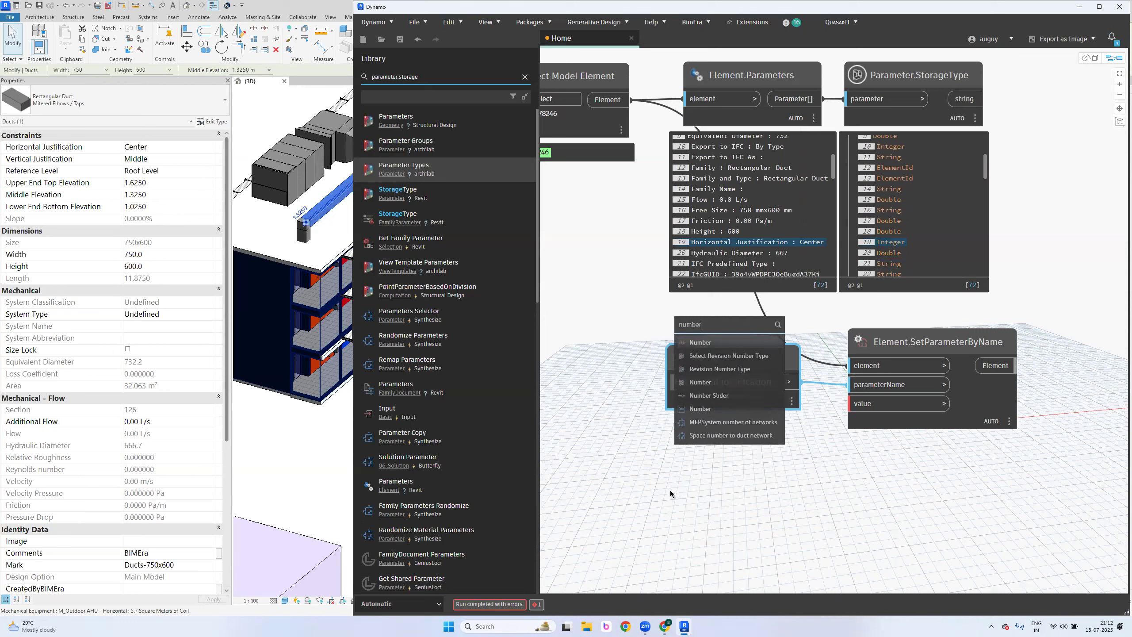
key(Return)
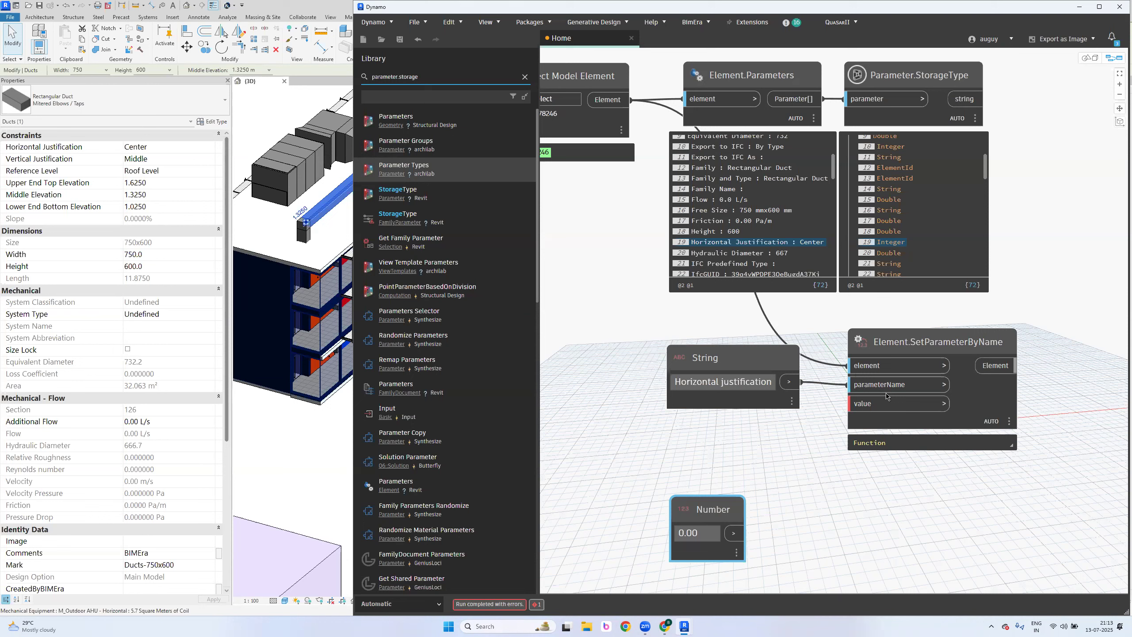
drag(736, 502, 787, 432)
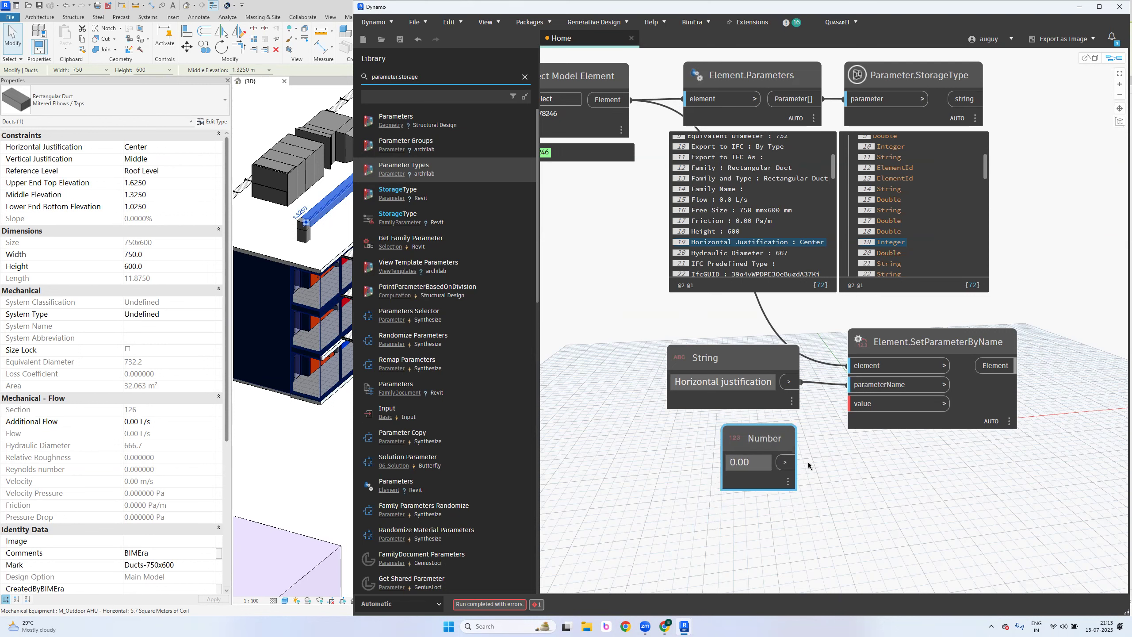
scroll(761, 495, up, 3)
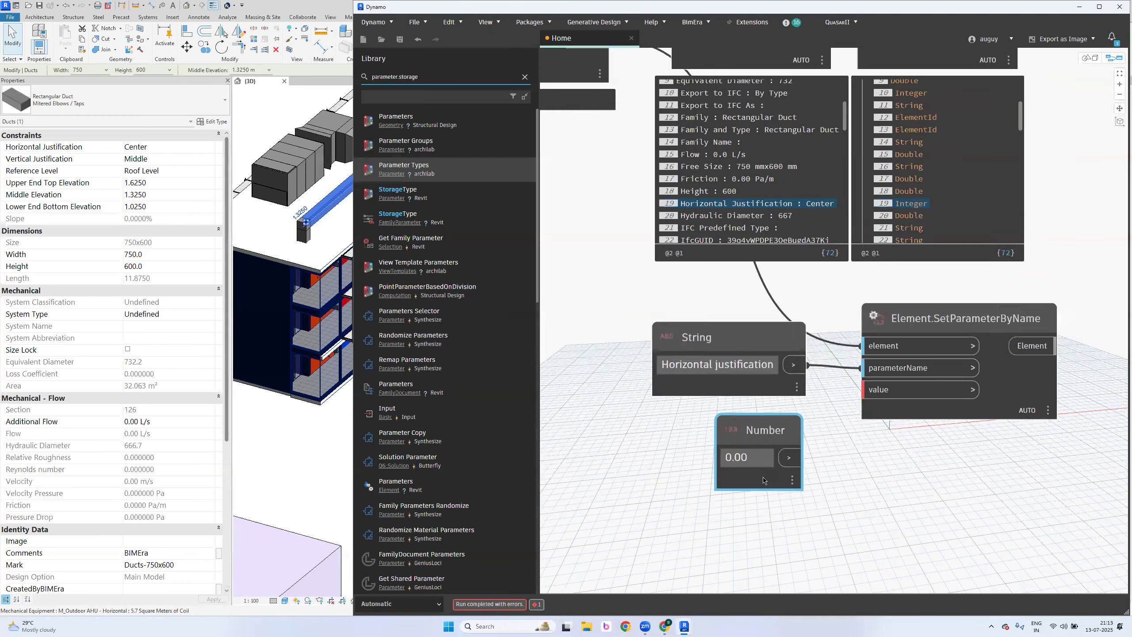
click(764, 462)
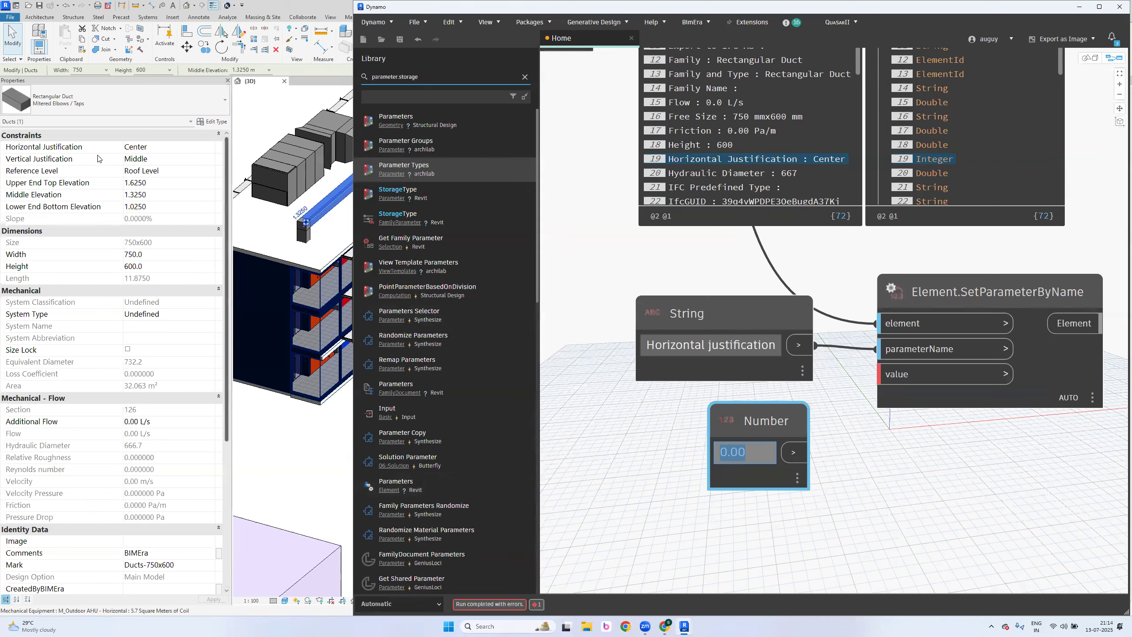
text(1)
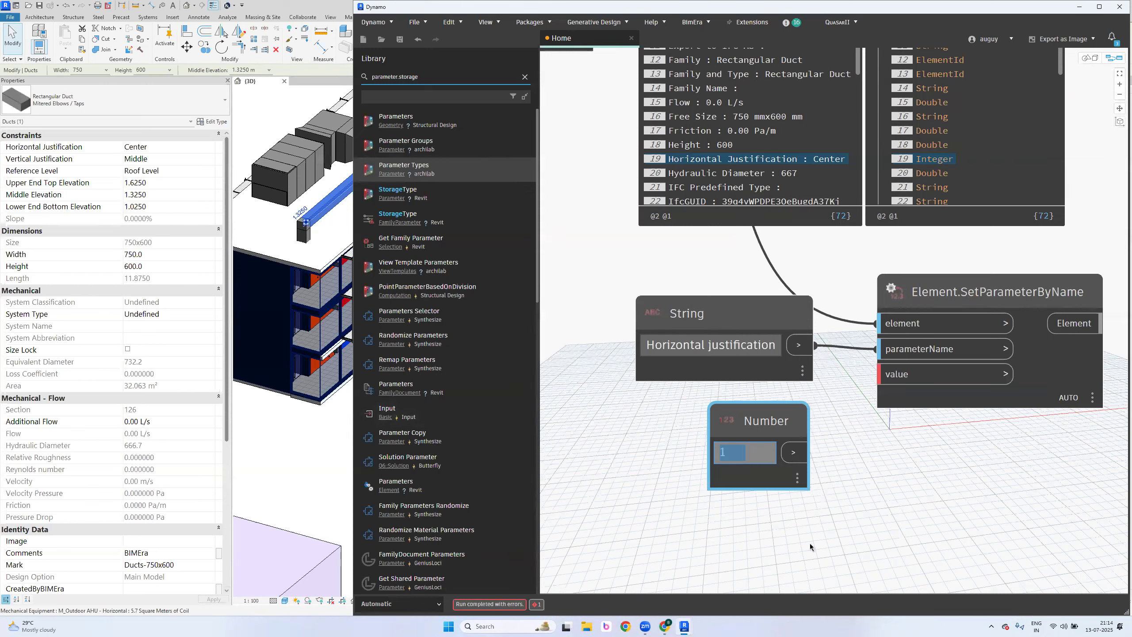
click(879, 548)
drag(810, 452, 921, 475)
middle_drag(922, 531, 828, 548)
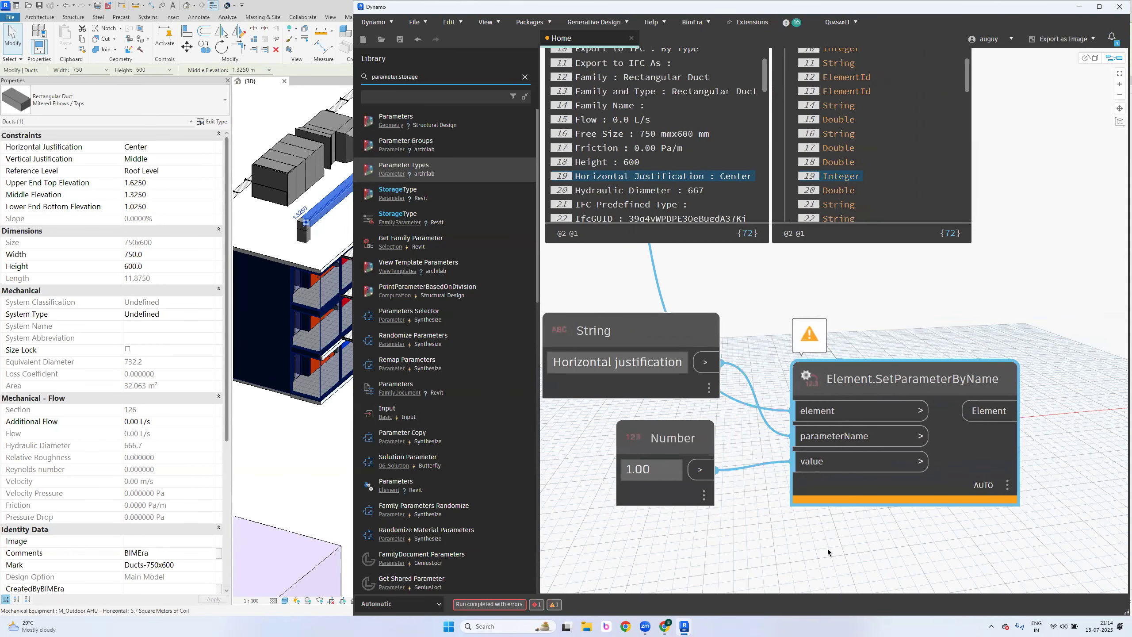
middle_drag(770, 555, 782, 556)
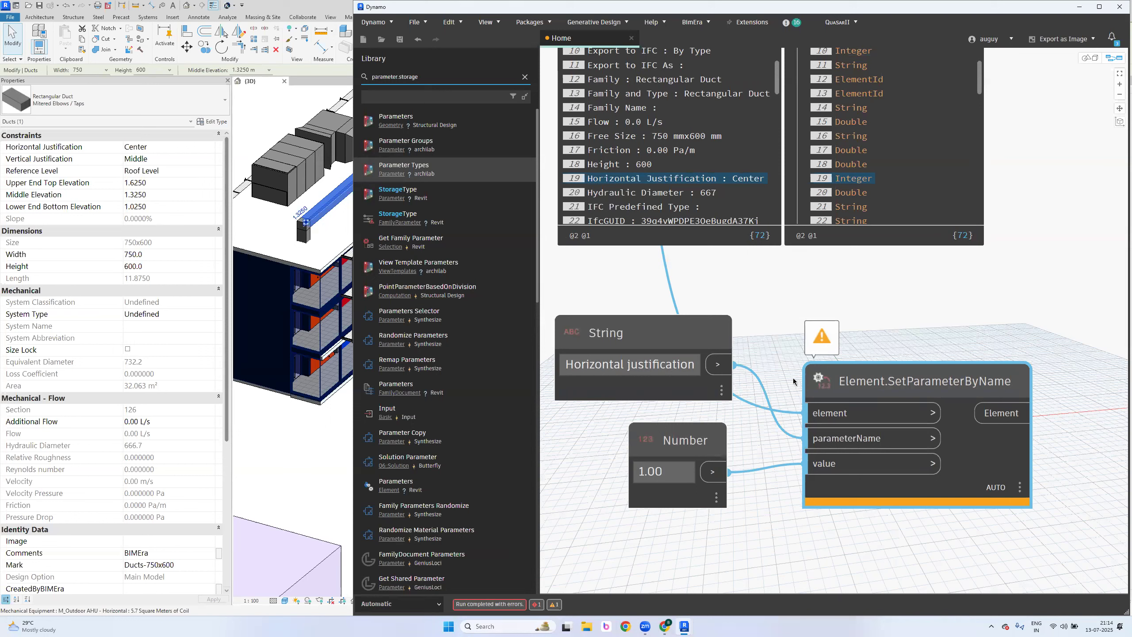
After reading the warning, capitalise the String to 'Horizontal Justification' and rerun, making the duct Left
click(819, 341)
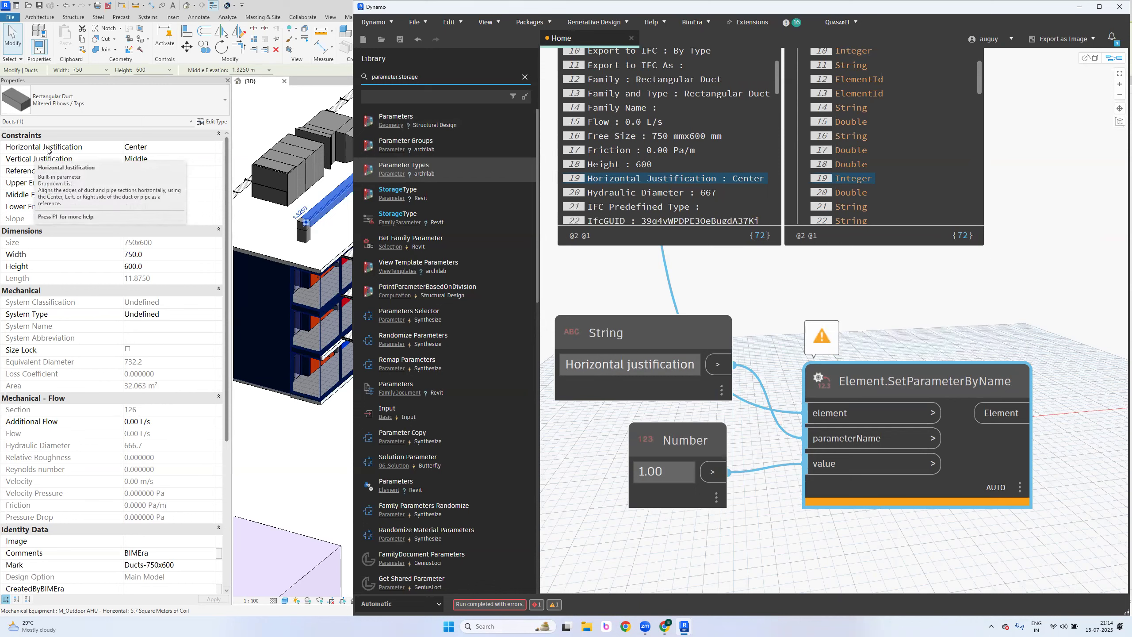
click(623, 371)
click(628, 366)
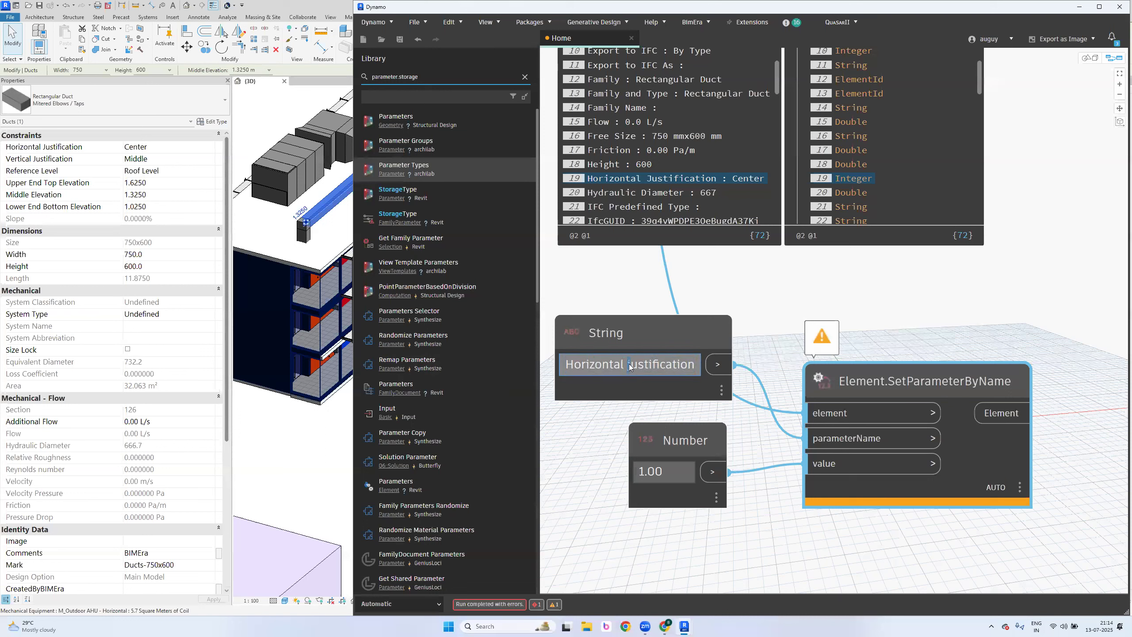
key(Delete)
text(J)
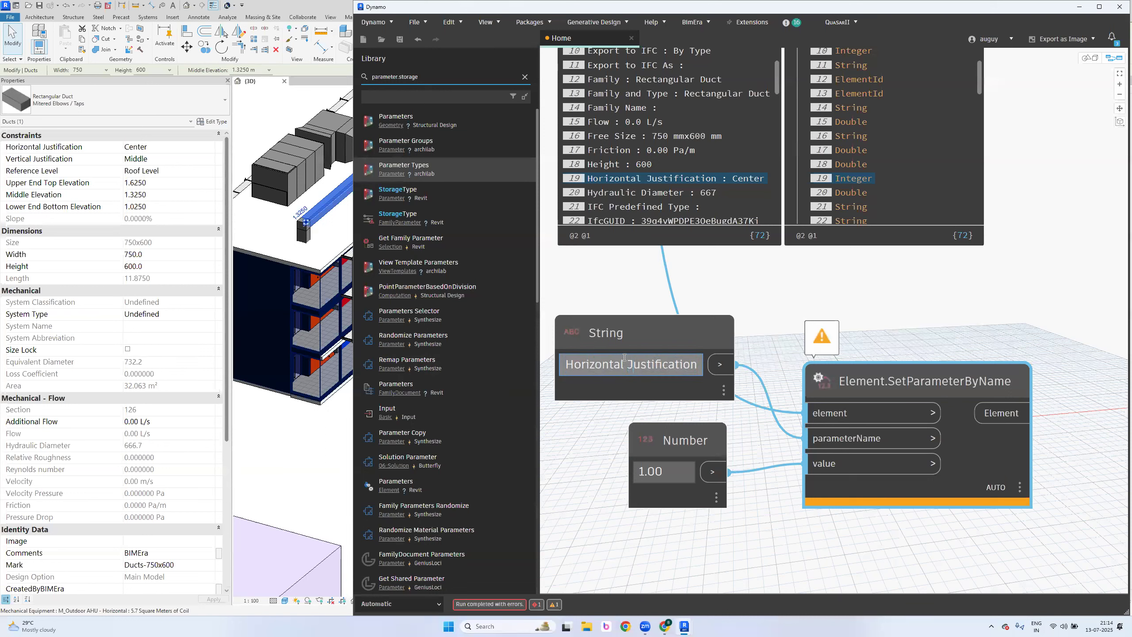
click(779, 301)
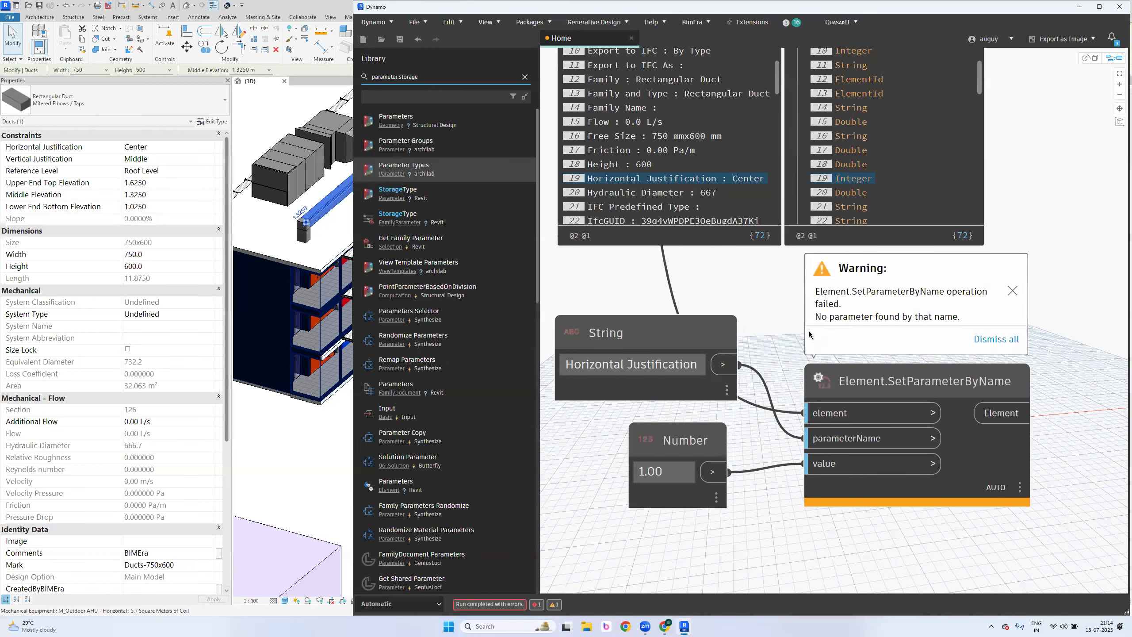
click(696, 363)
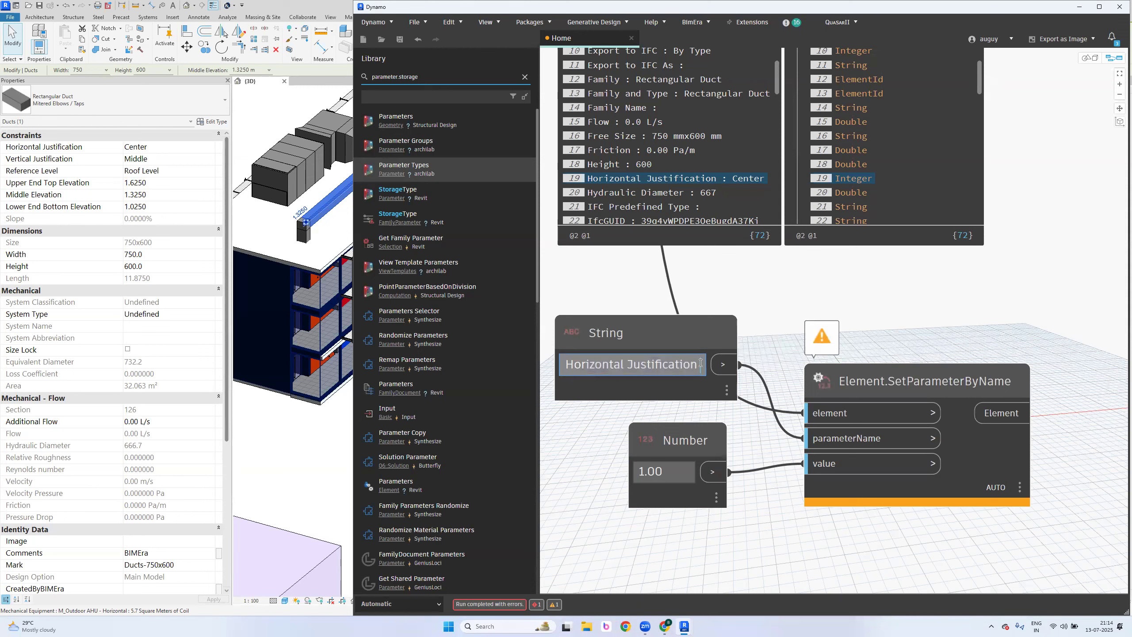
click(744, 285)
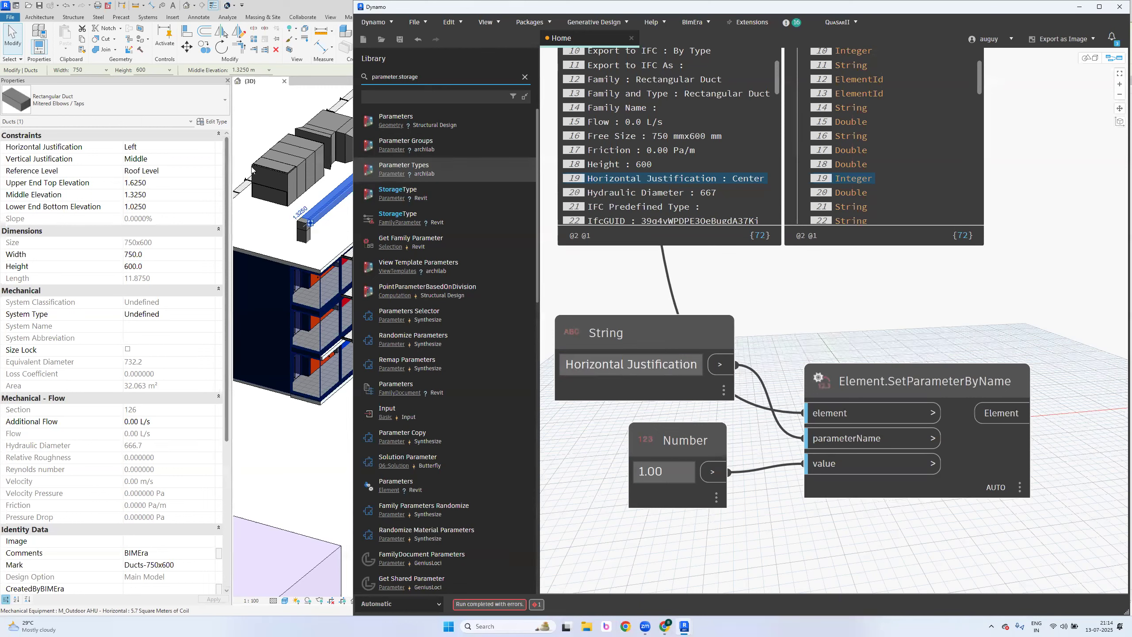
scroll(792, 325, down, 1)
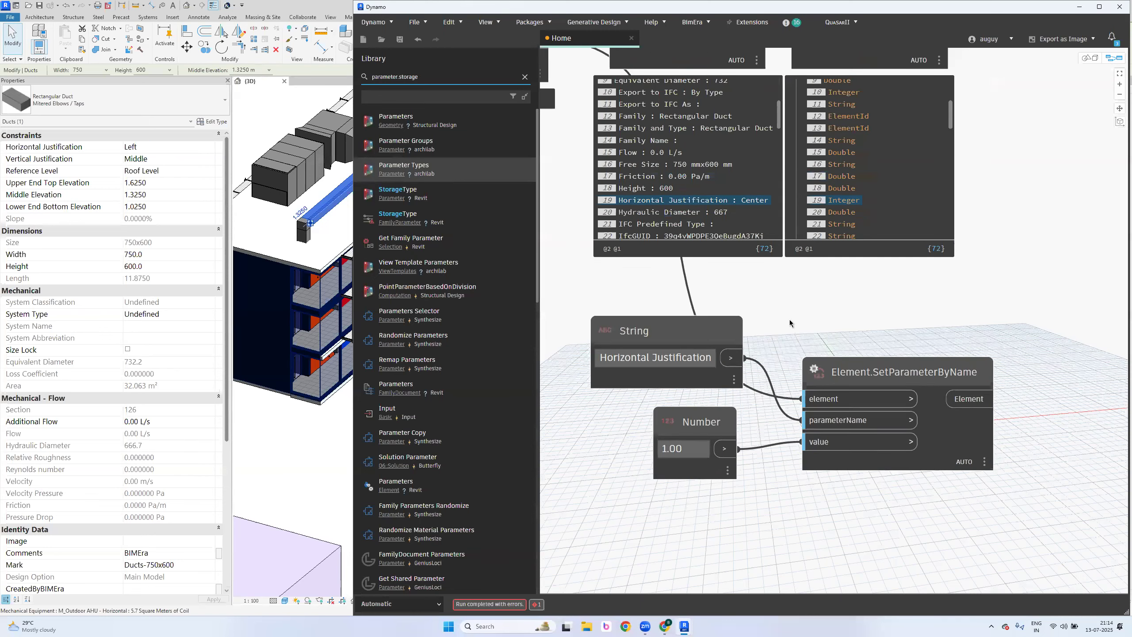
Move the Number and String nodes lower beside Element.SetParameterByName
middle_drag(826, 351, 826, 387)
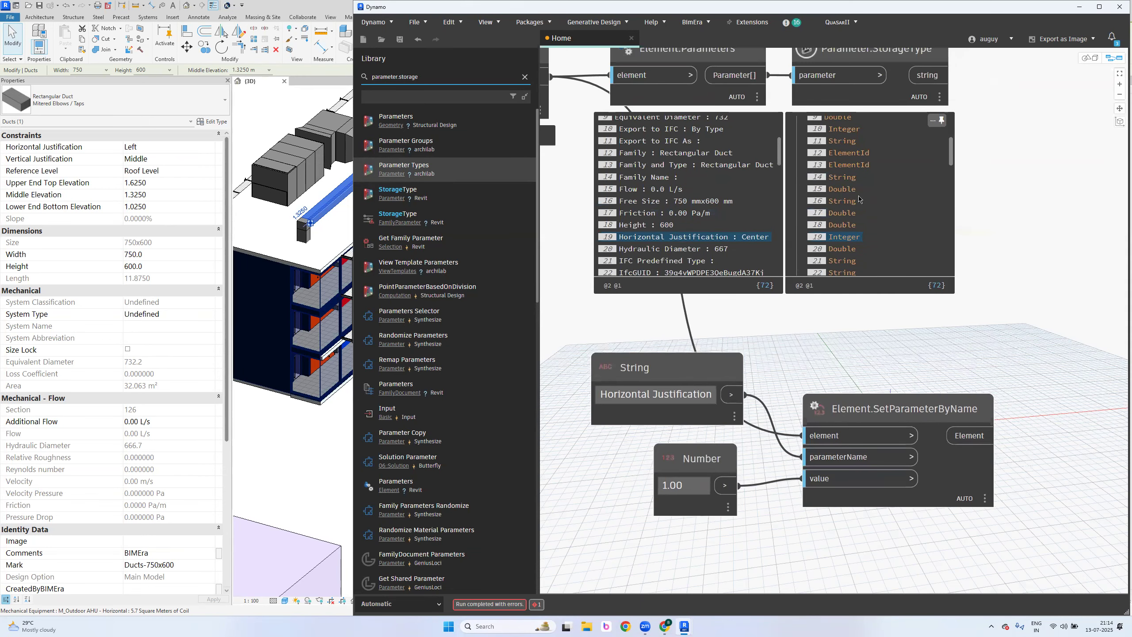
middle_drag(1054, 227, 1054, 246)
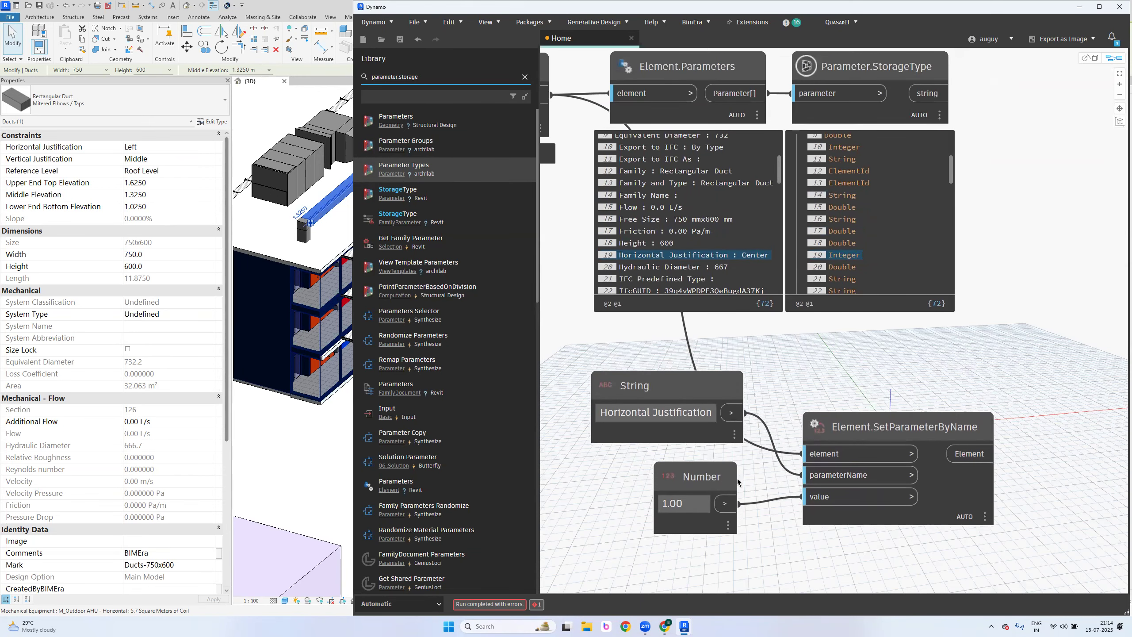
drag(731, 483, 744, 544)
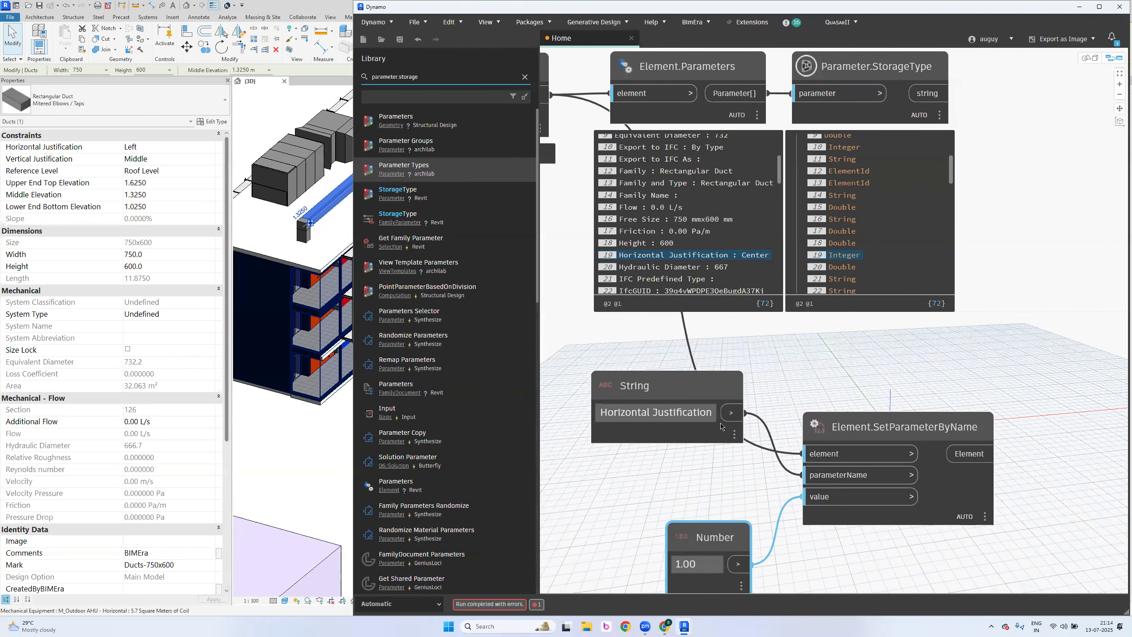
drag(722, 393, 722, 454)
middle_drag(814, 525, 816, 465)
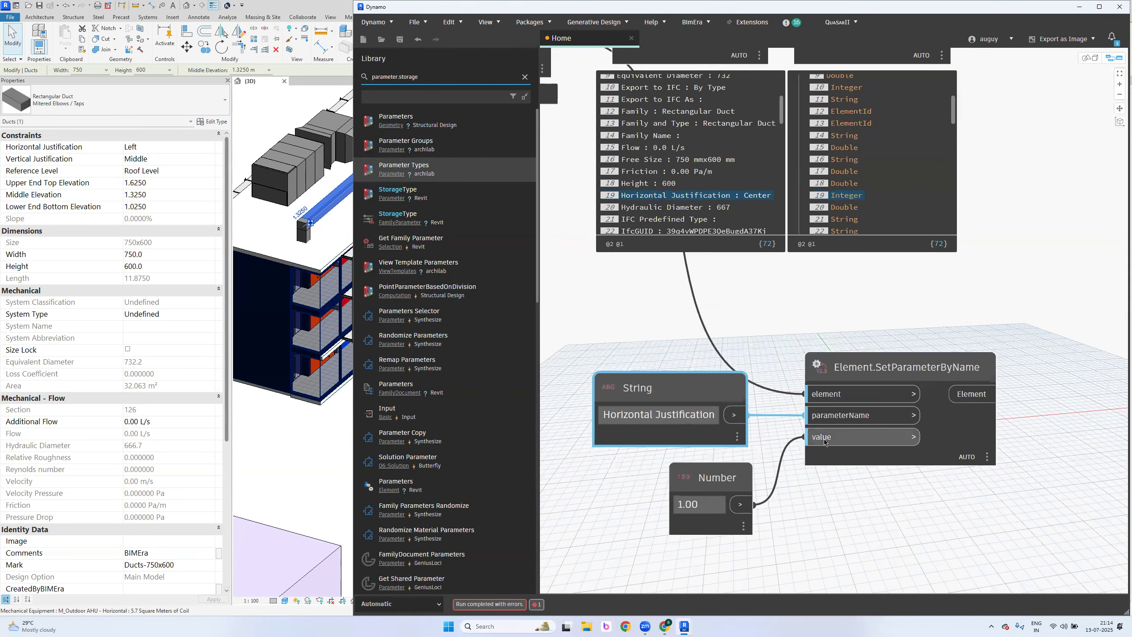
Scroll Revit's Properties to confirm the duct's Horizontal Justification reads Left
mouse_move(823, 479)
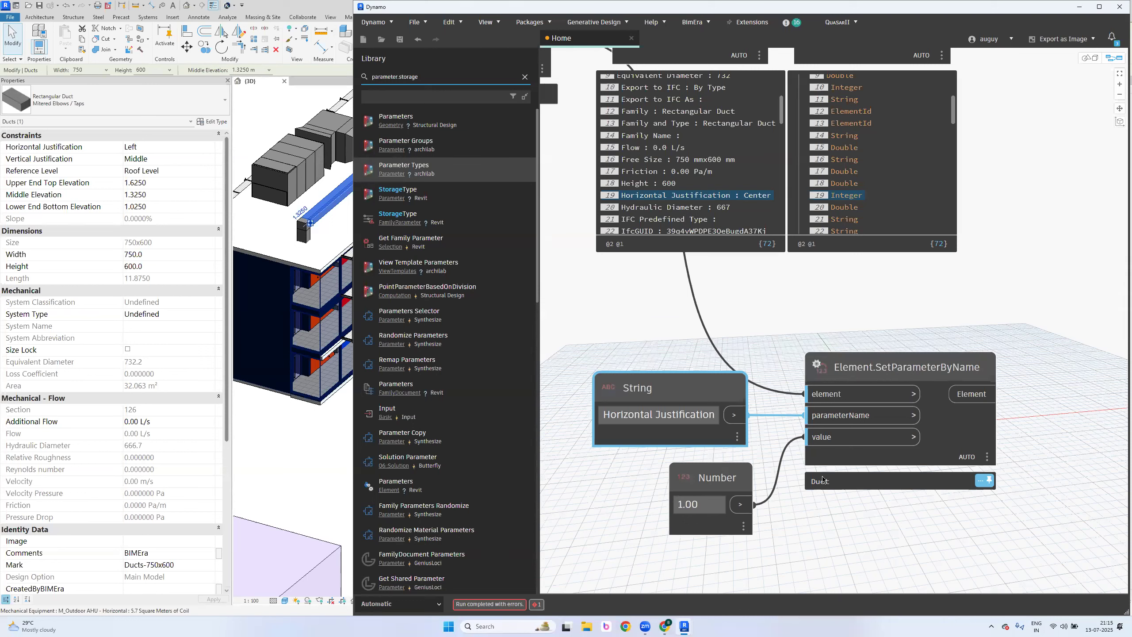
scroll(800, 537, down, 3)
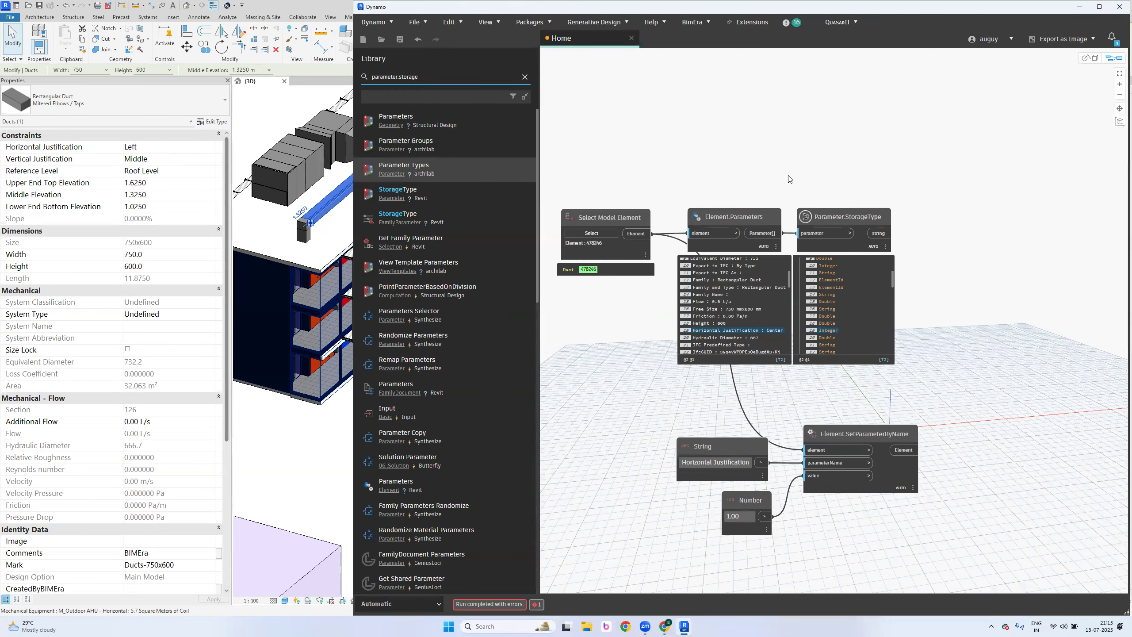
scroll(779, 426, up, 3)
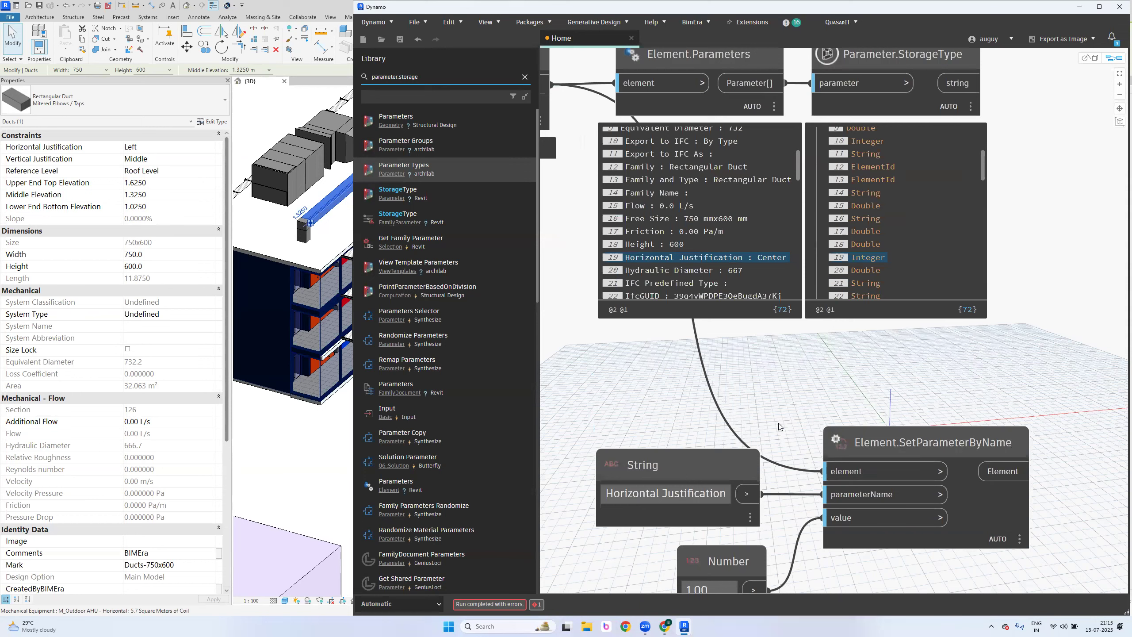
scroll(779, 426, down, 1)
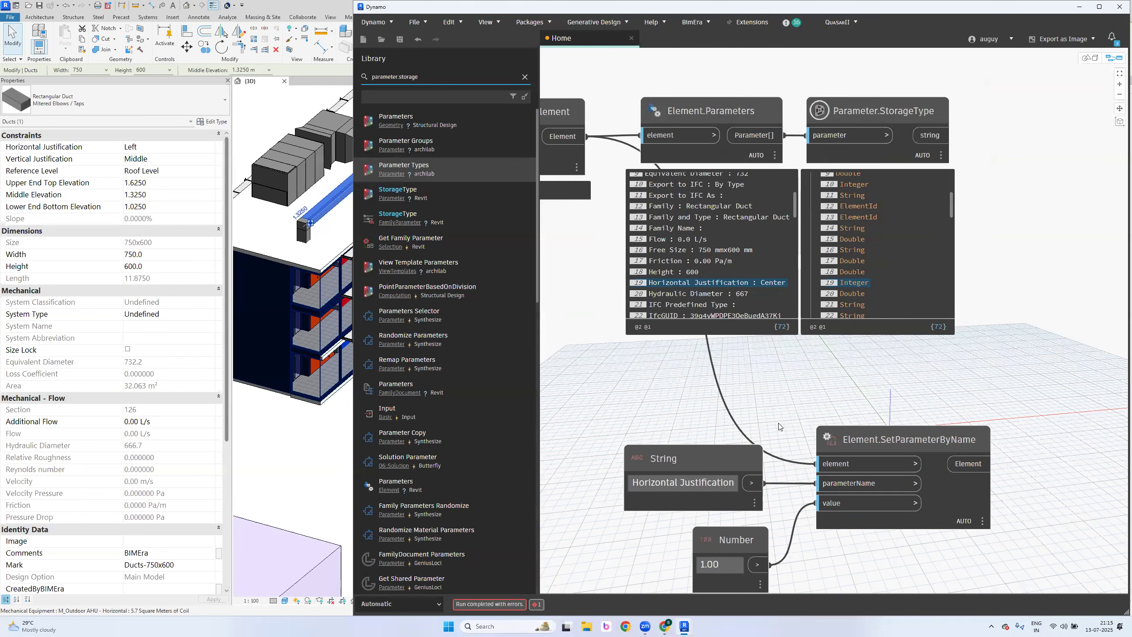
scroll(779, 426, down, 1)
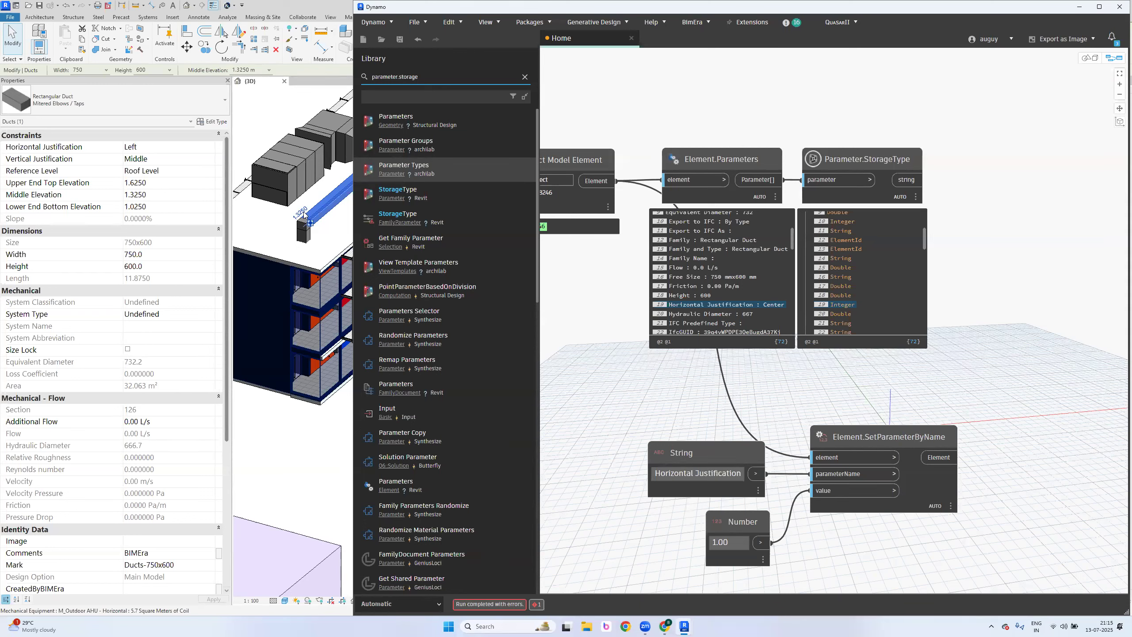
scroll(65, 356, down, 6)
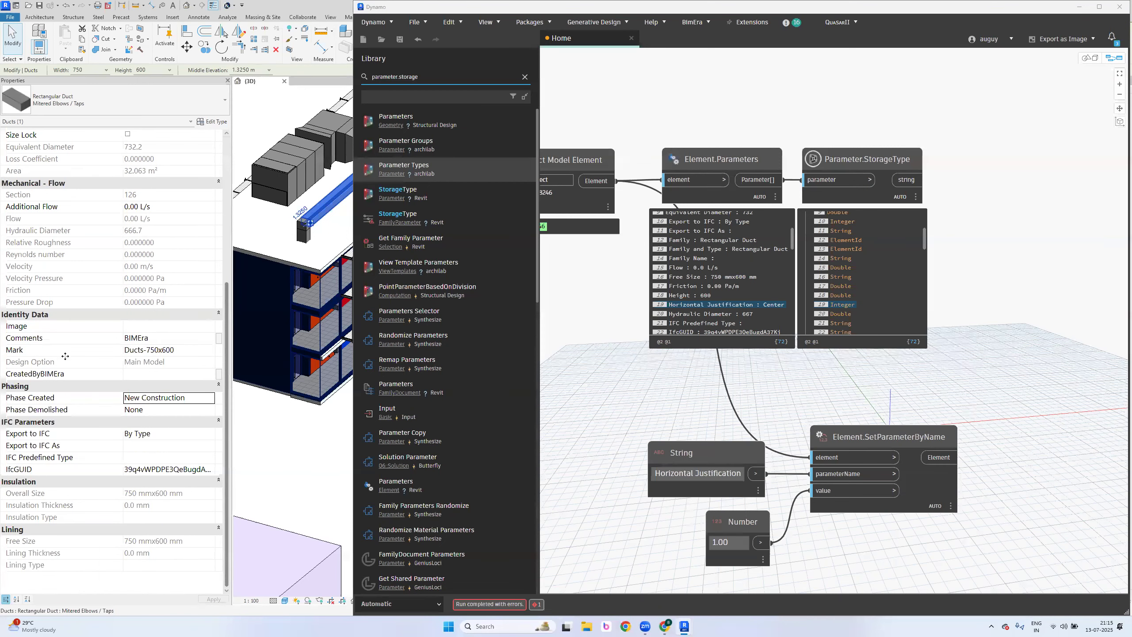
Check the duct's Mark value and the Parameter.StorageType node
click(189, 351)
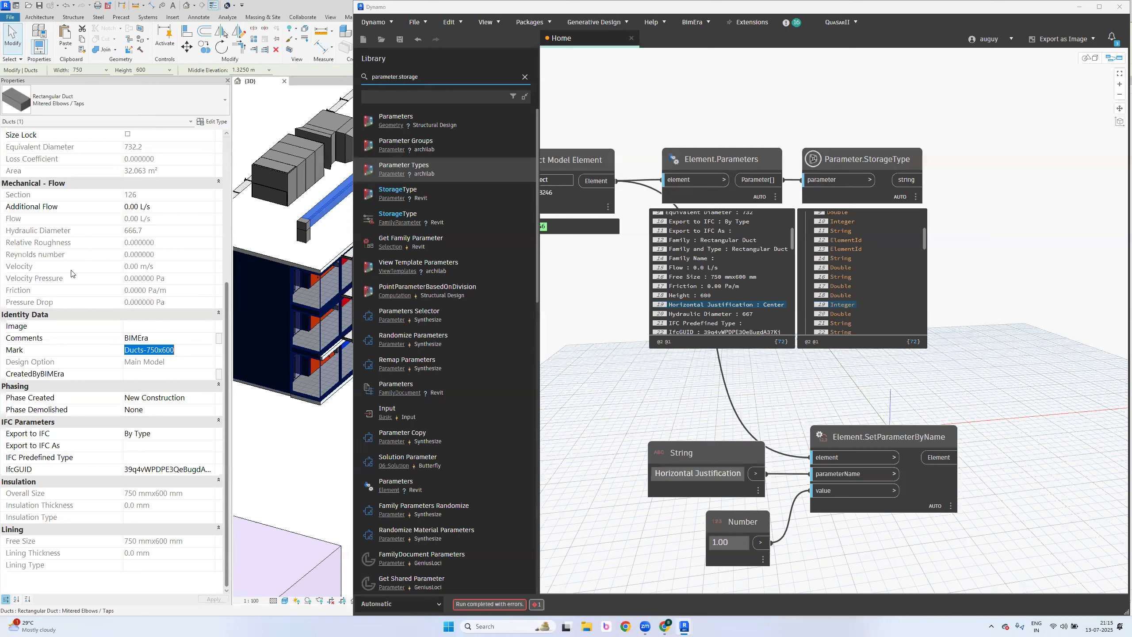
click(839, 163)
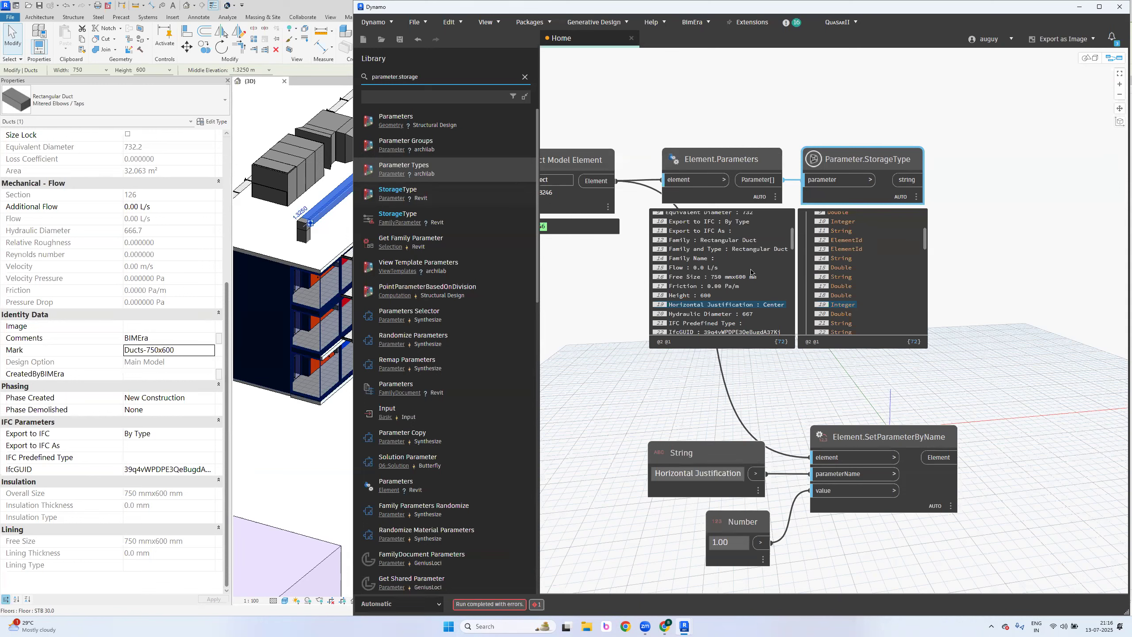
click(1002, 353)
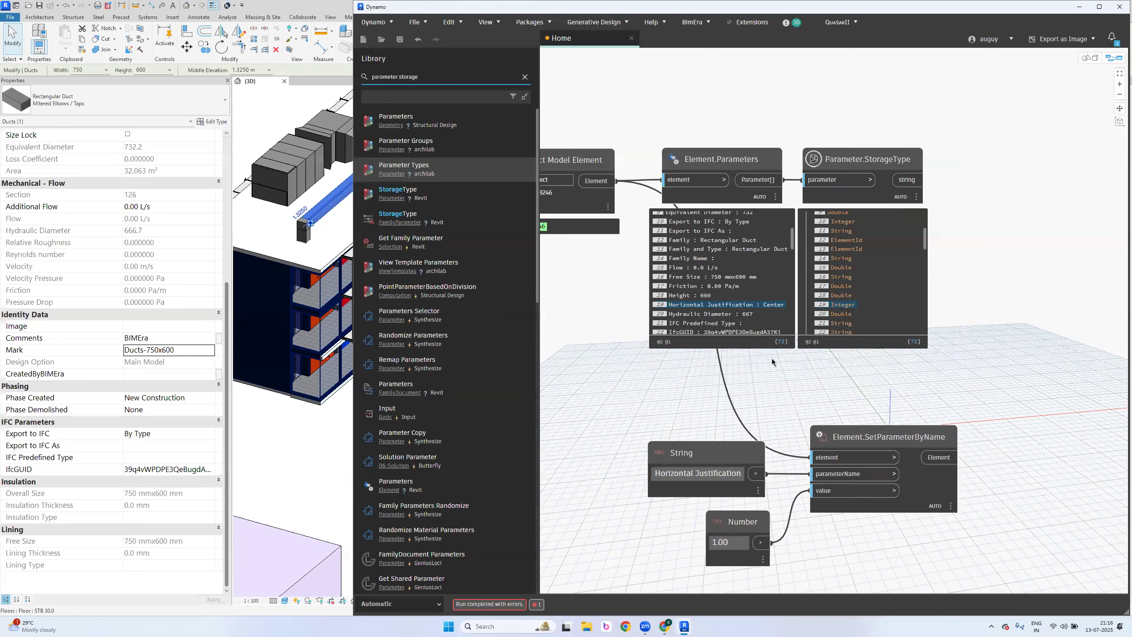
scroll(772, 362, down, 3)
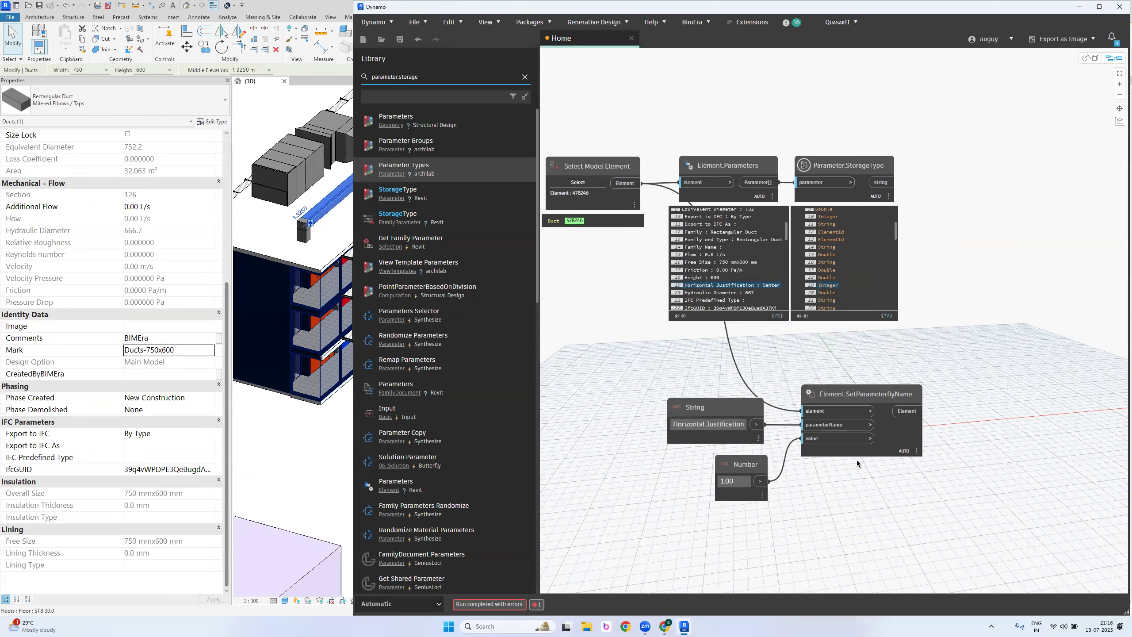
scroll(991, 252, up, 3)
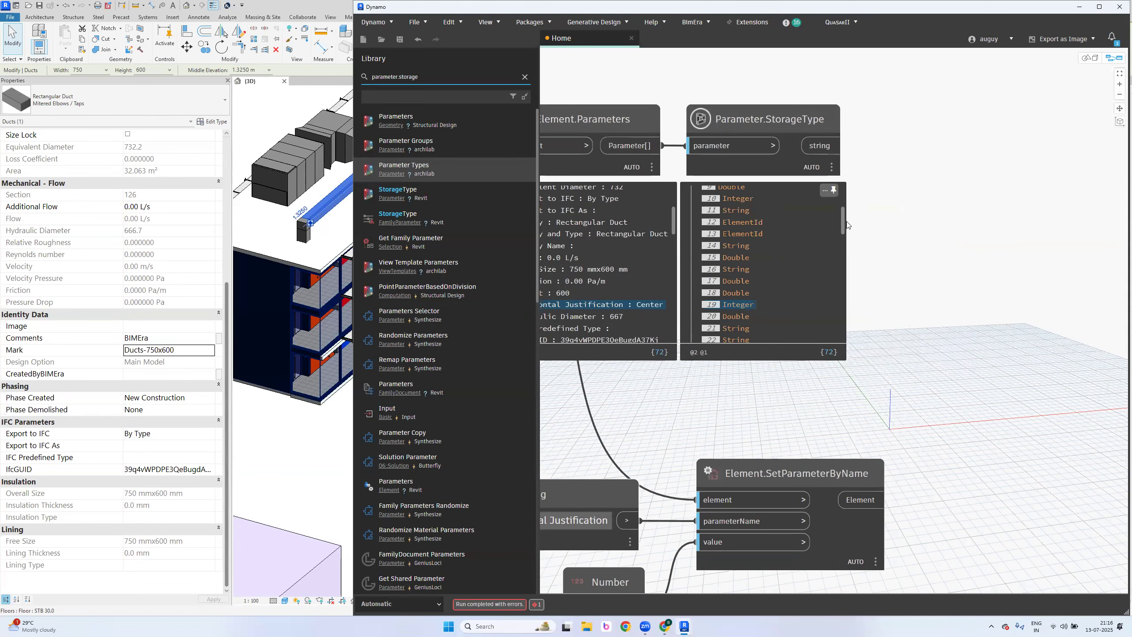
scroll(845, 223, up, 3)
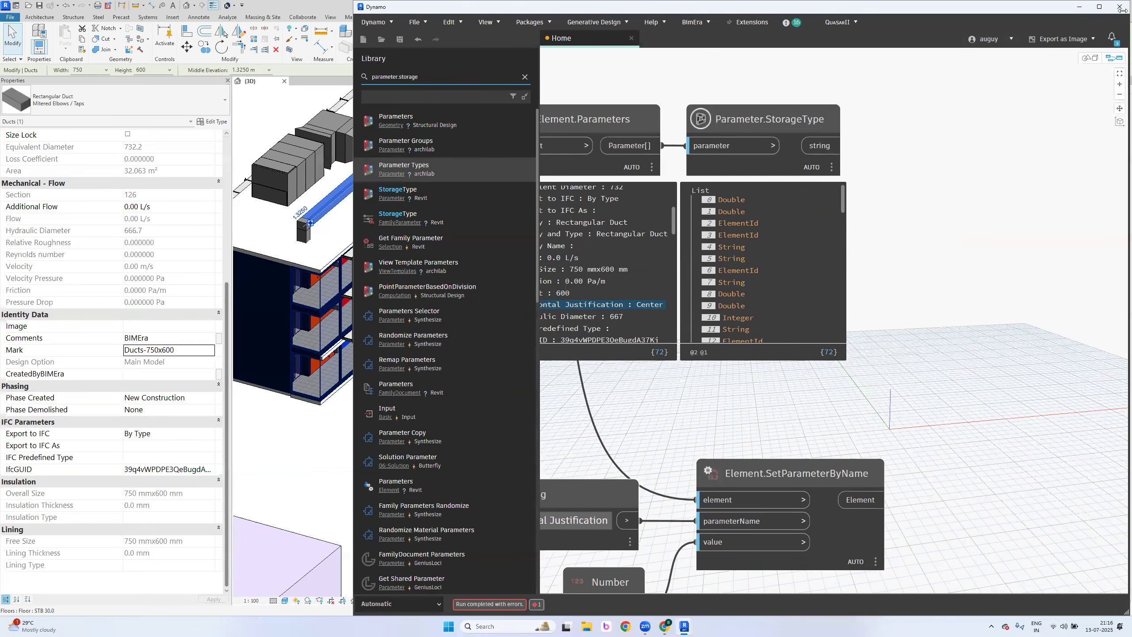
Maximize the Dynamo window and bring the nodes near the top
click(1099, 7)
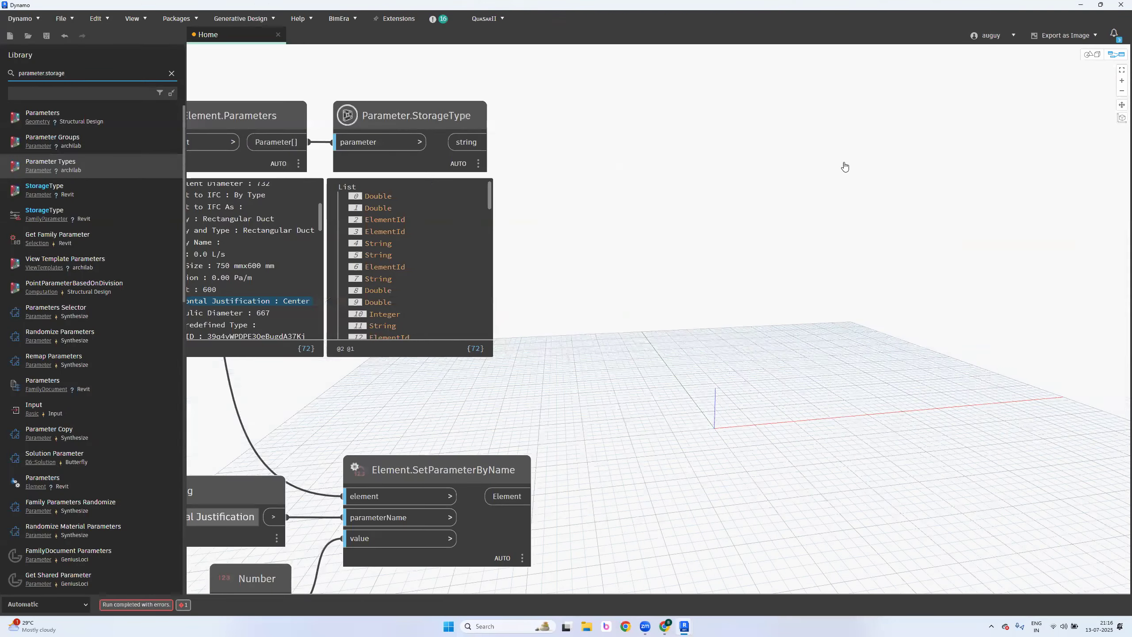
middle_drag(845, 167, 847, 108)
scroll(846, 108, down, 3)
Create a Code Block and enter Point, Line and Surface on separate lines
middle_drag(710, 449, 676, 337)
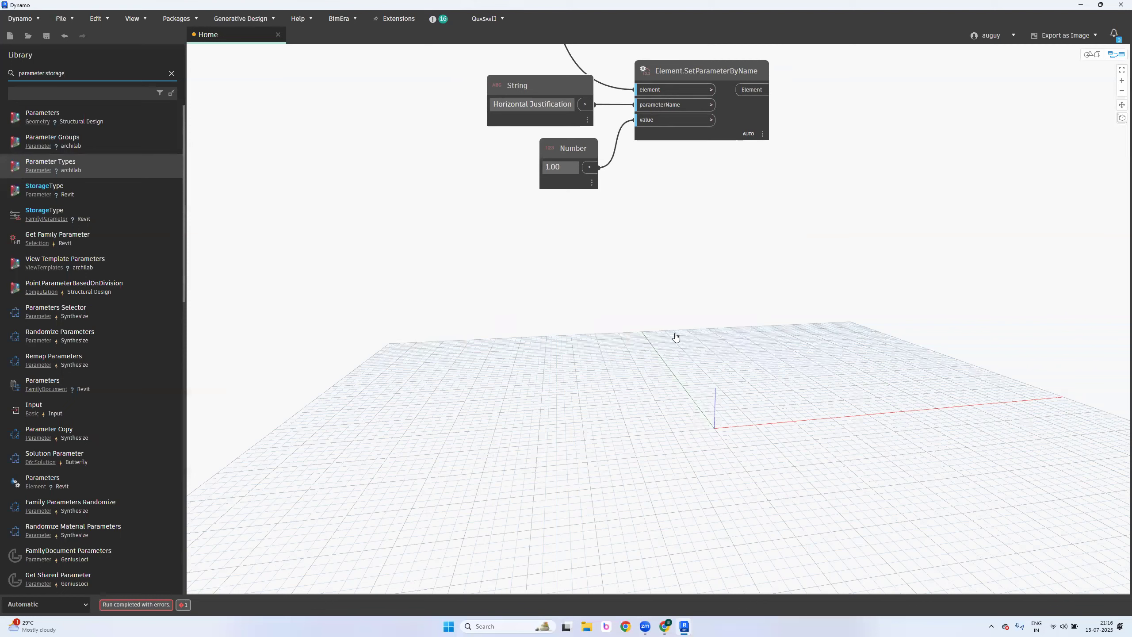
double_click(675, 391)
scroll(676, 391, up, 5)
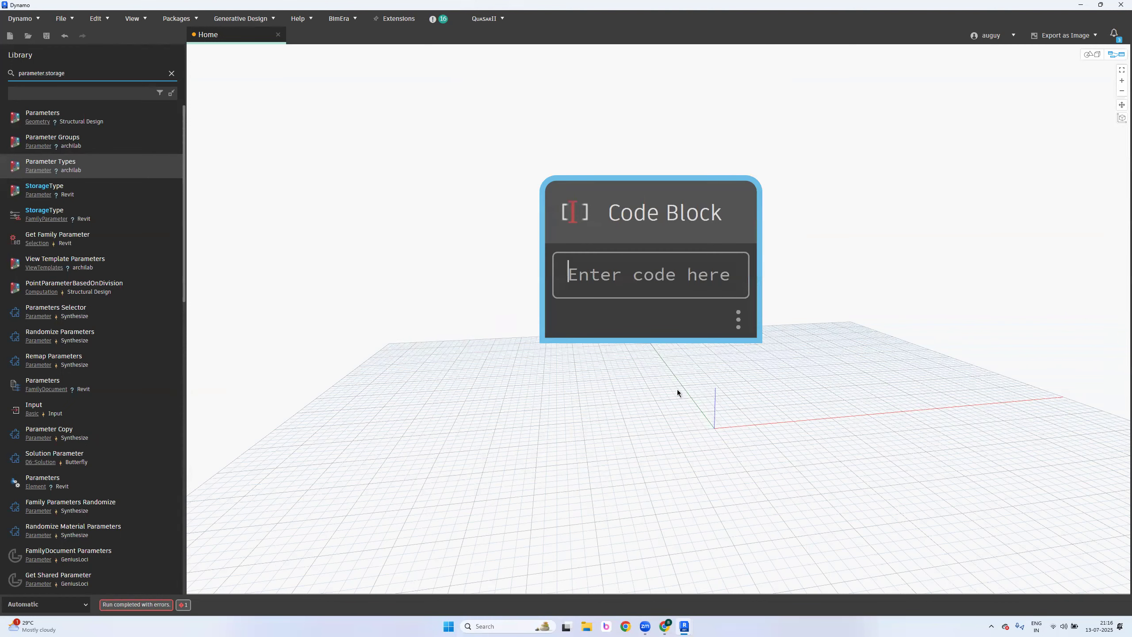
text(Point)
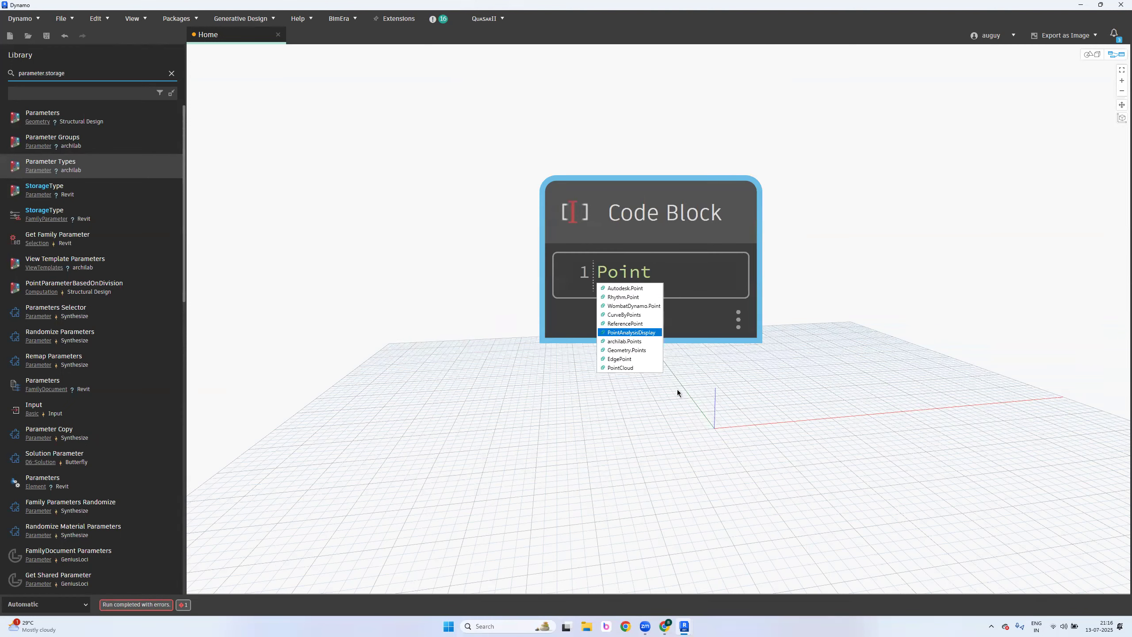
key(Return)
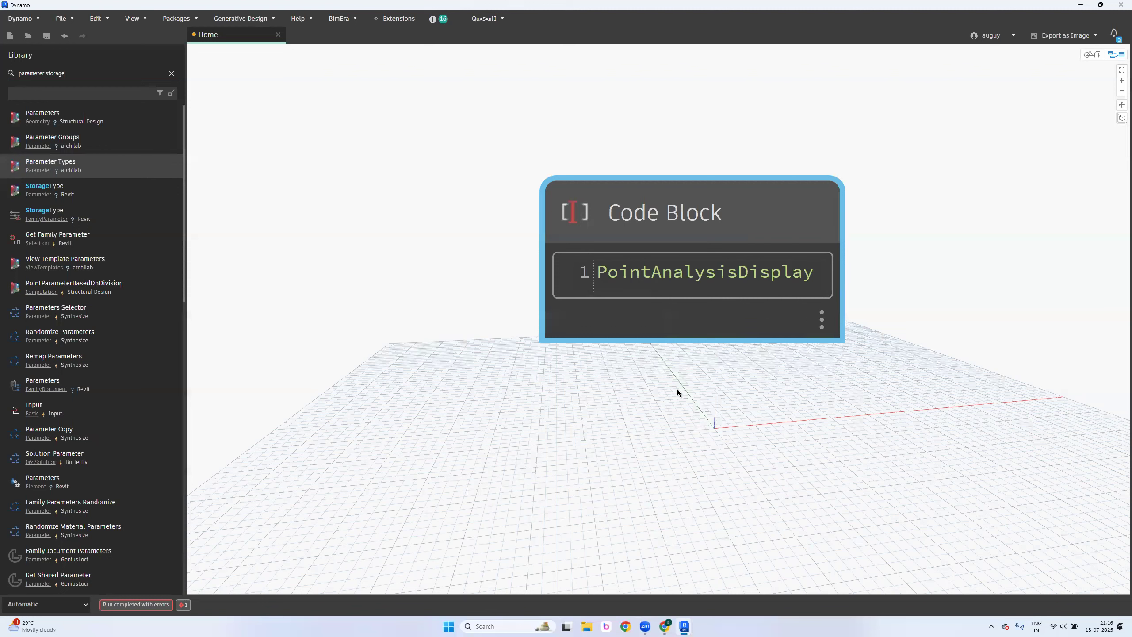
key(ctrl+z)
key(Return)
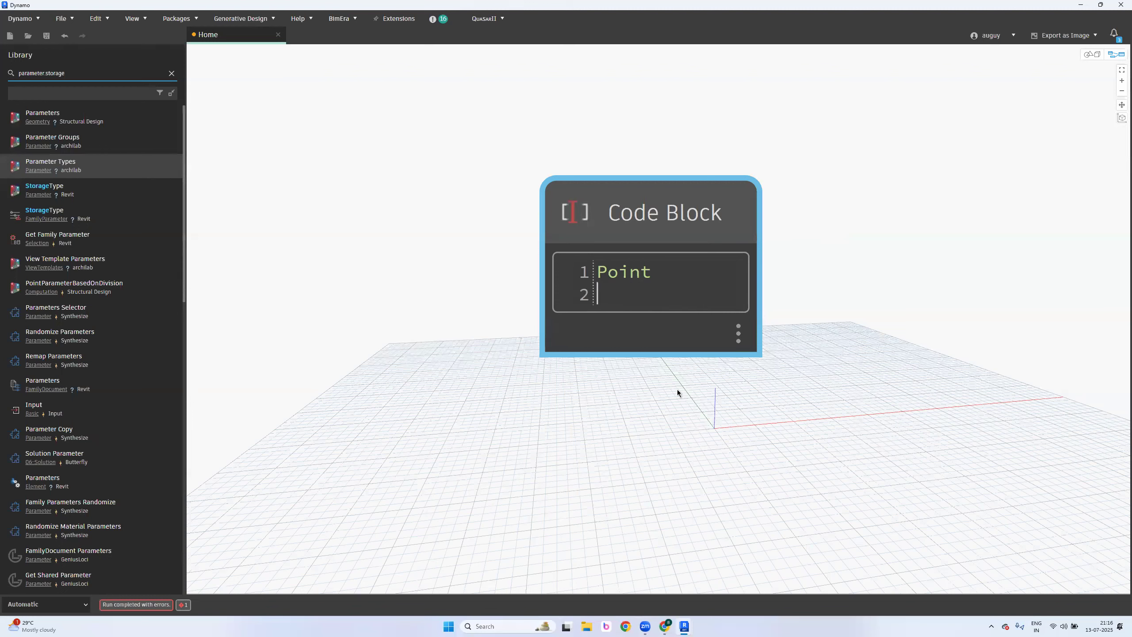
text(Line)
key(Return)
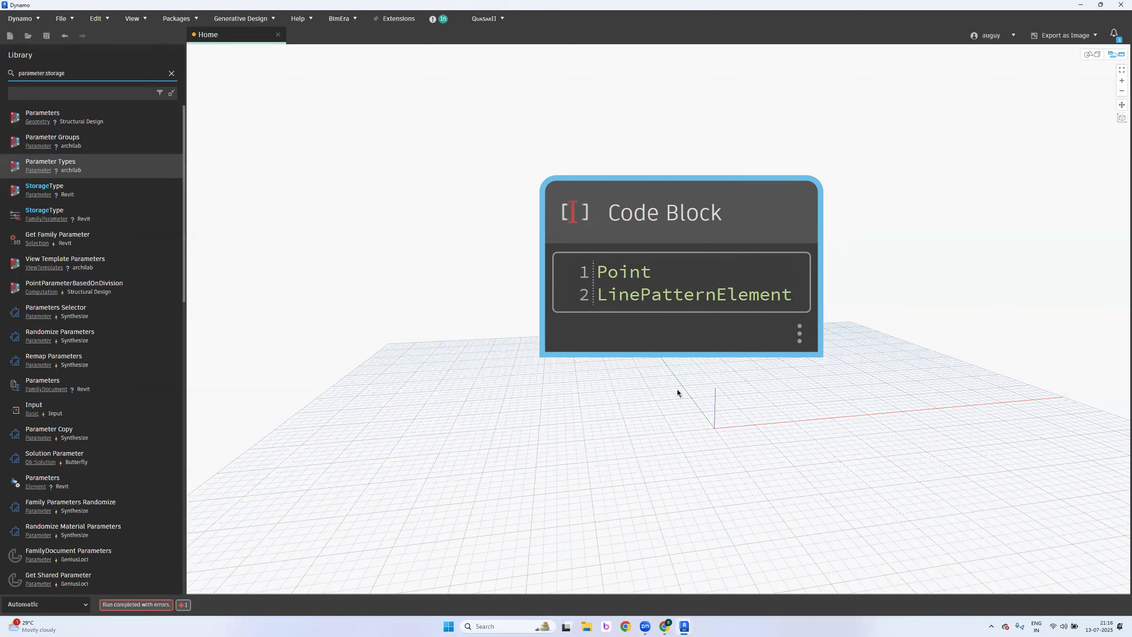
key(ctrl+z)
key(Return)
text(Surface)
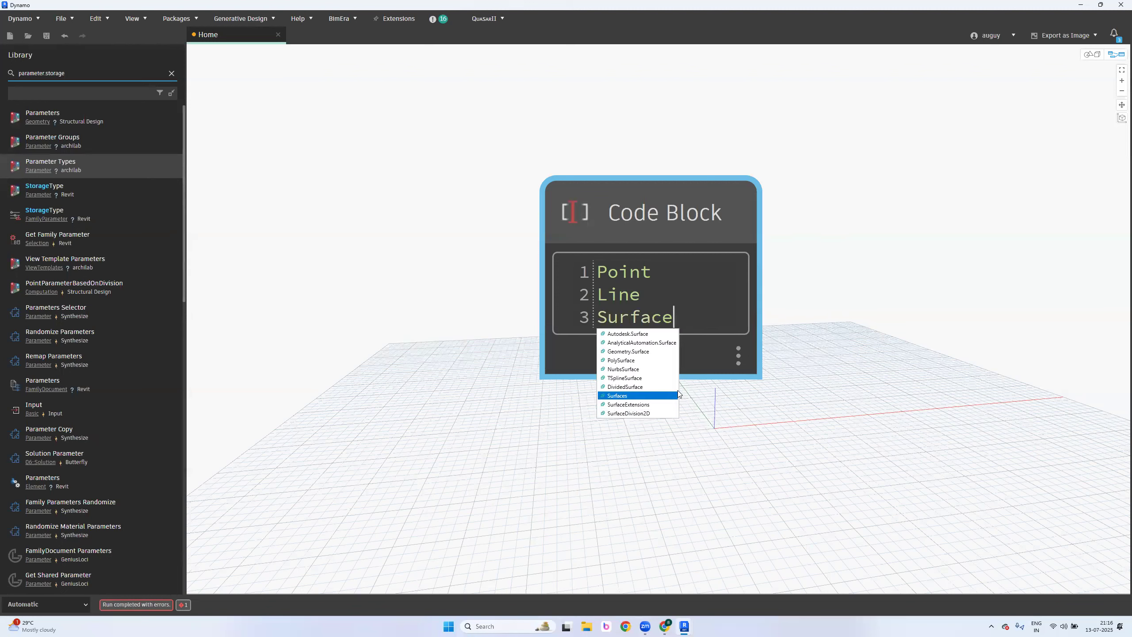
key(Return)
key(BackSpace)
key(Return)
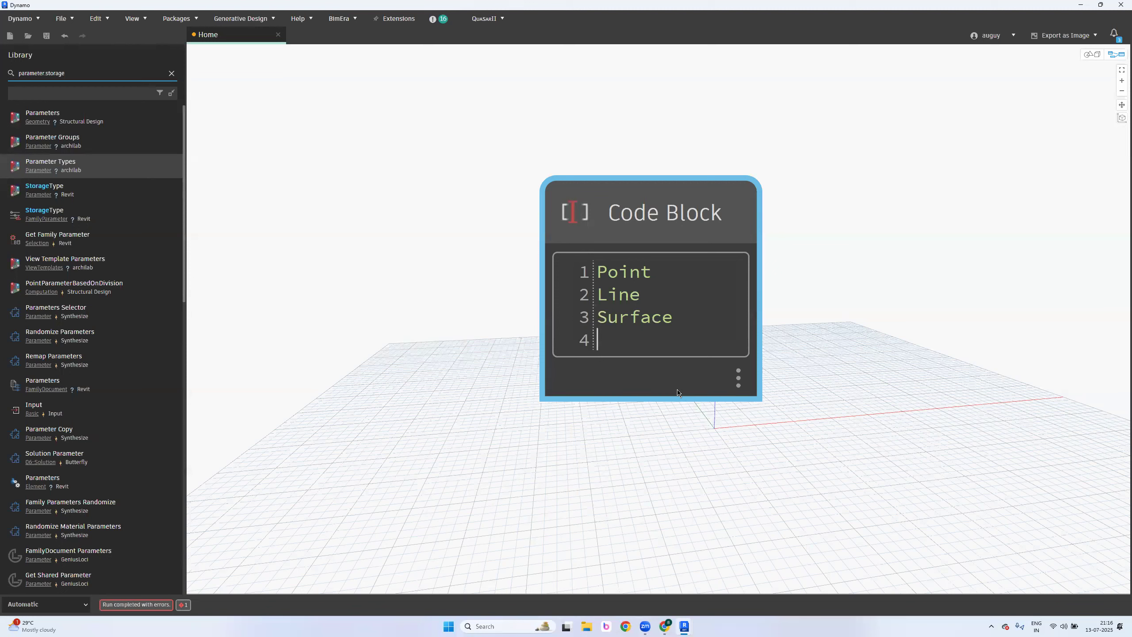
Add Solid, Element and Wall lines, undoing the unwanted autocompletions
text(solid)
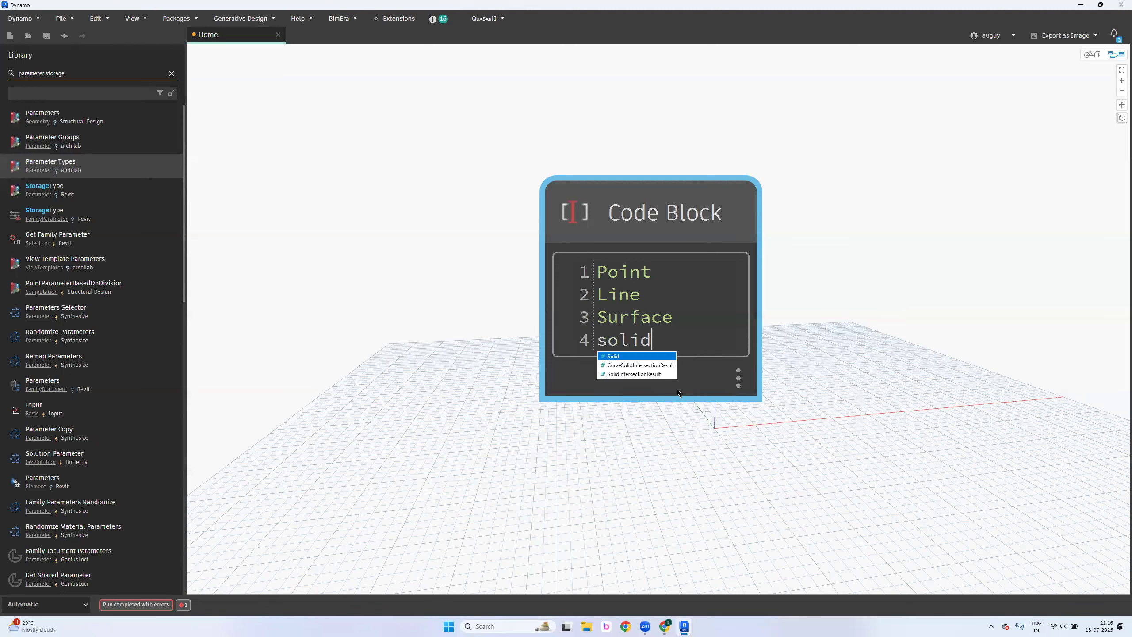
key(Escape)
key(BackSpace)
text(d)
key(Return)
key(Return)
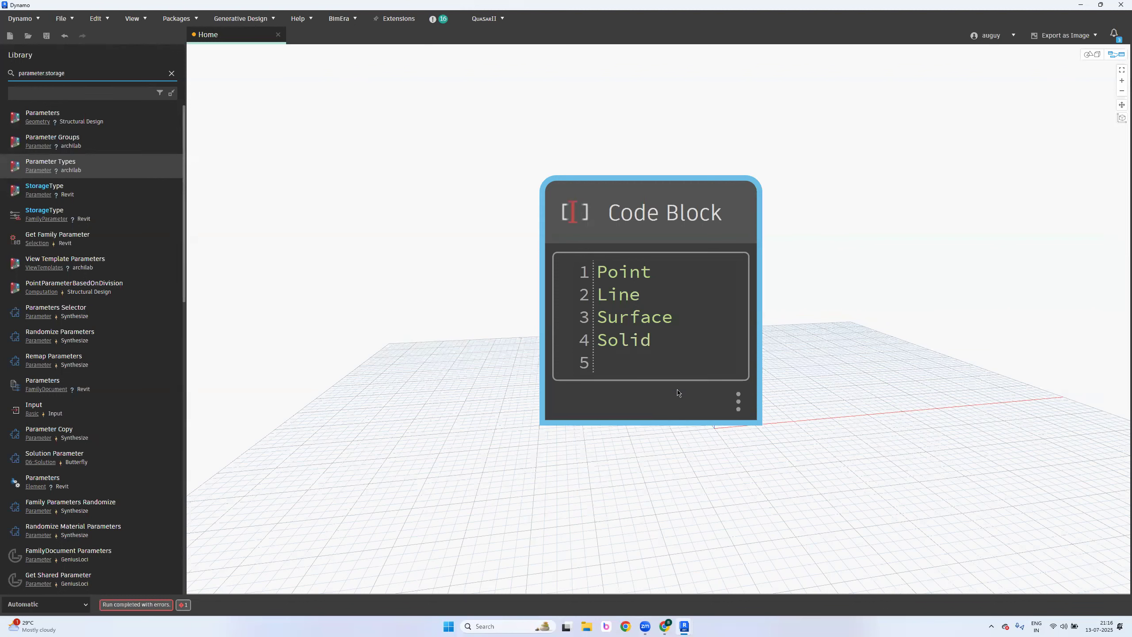
text(Element)
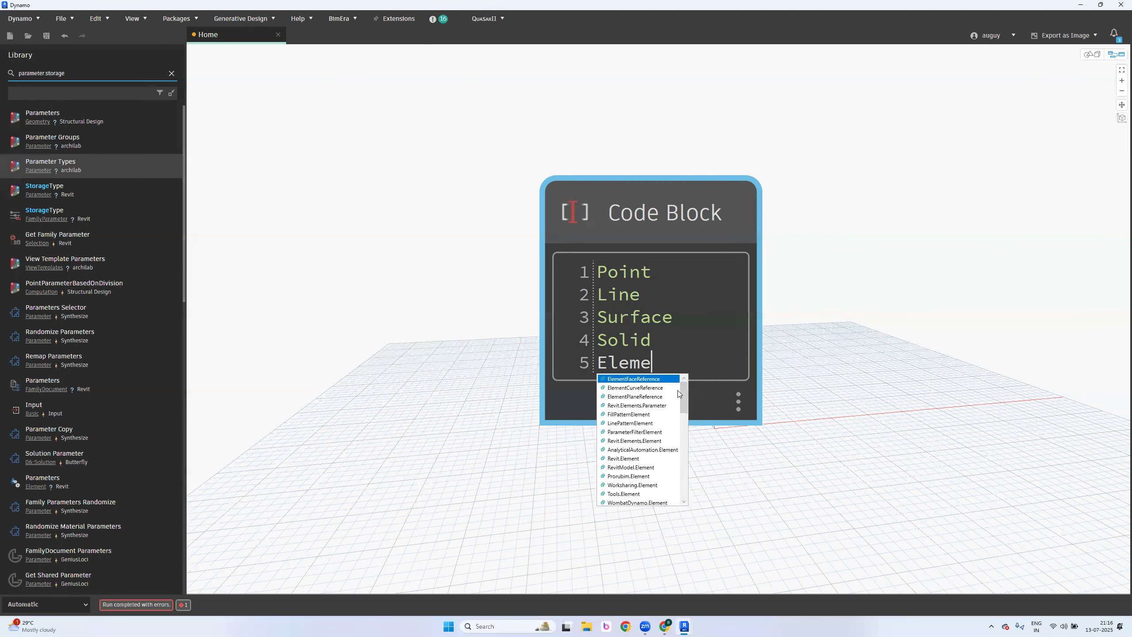
key(Escape)
key(Return)
key(ctrl+z)
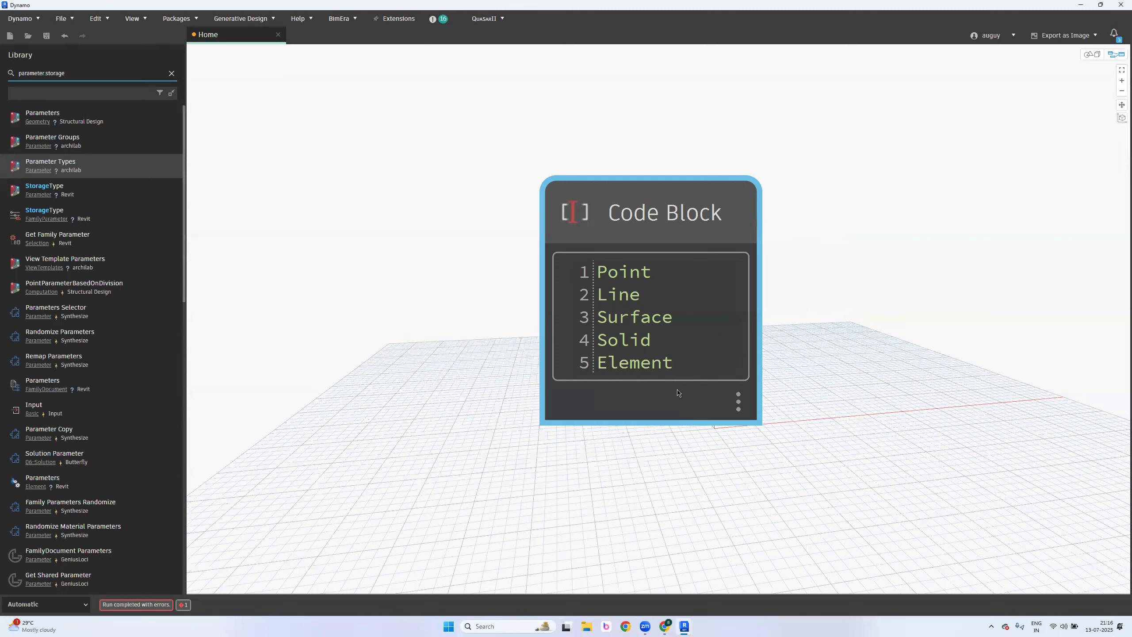
key(Return)
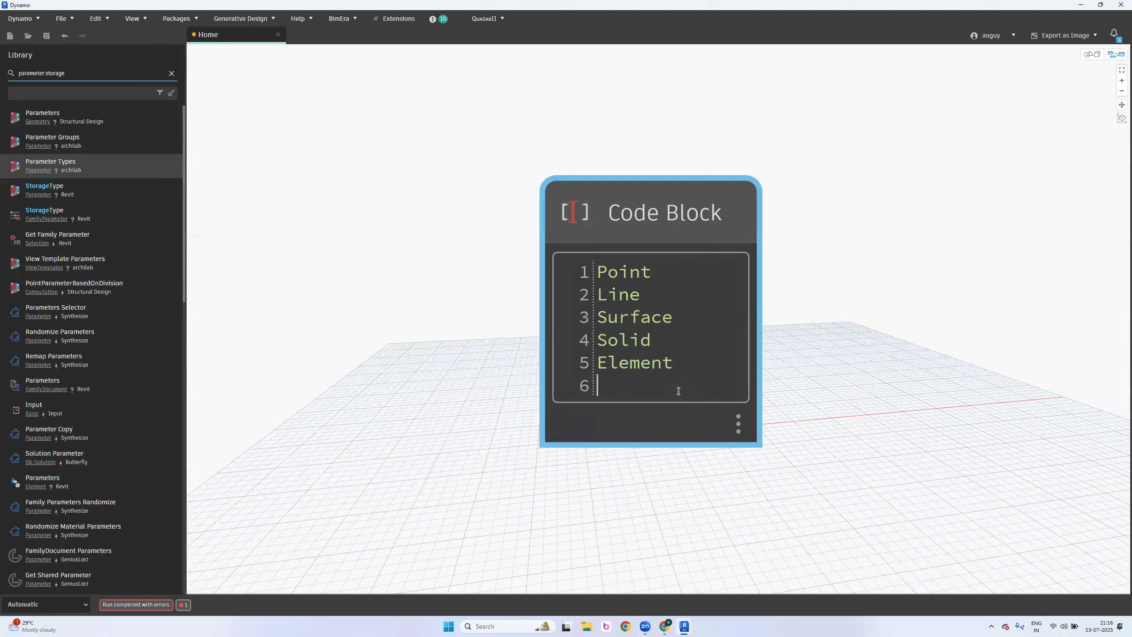
text(Walll)
key(Return)
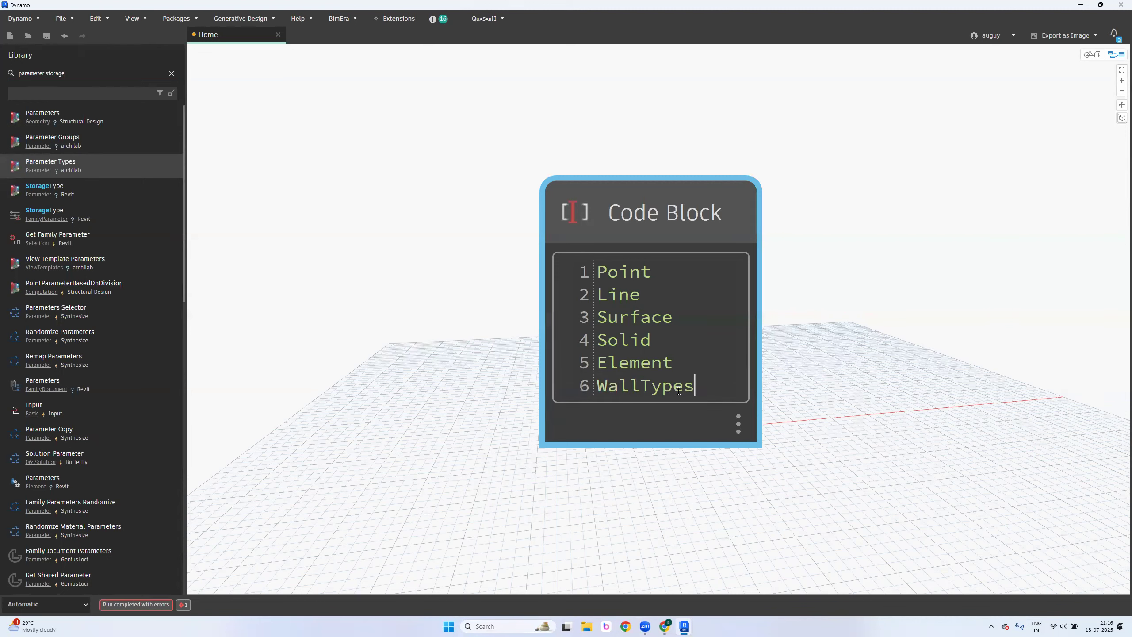
key(BackSpace)
key(BackSpace)
key(BackSpace)
key(BackSpace)
key(BackSpace)
key(Return)
Finish the list with Duct, CableTrays and Pipes, ending with a semicolon, and commit
text(Ducts)
key(Return)
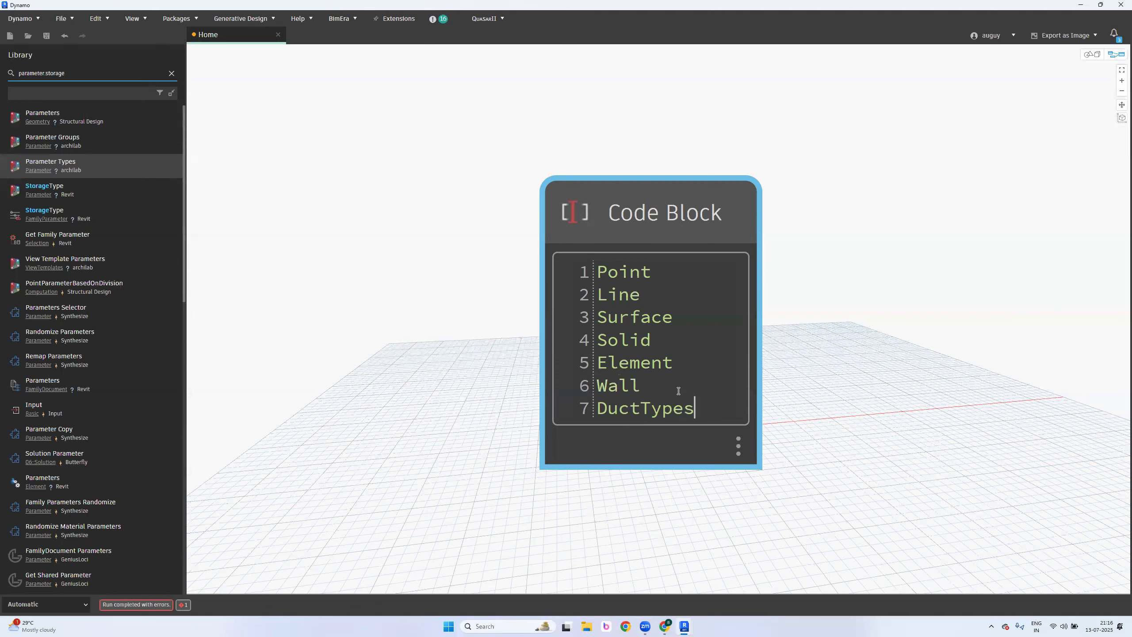
key(BackSpace)
key(BackSpace)
key(BackSpace)
key(BackSpace)
key(Delete)
key(Return)
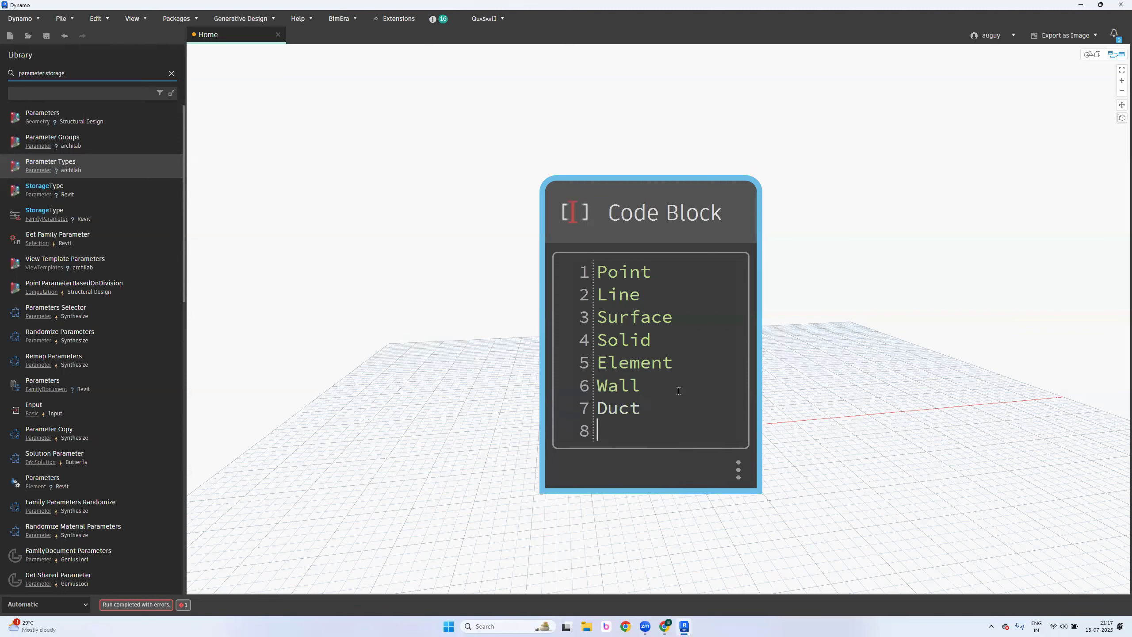
text(CableTrays)
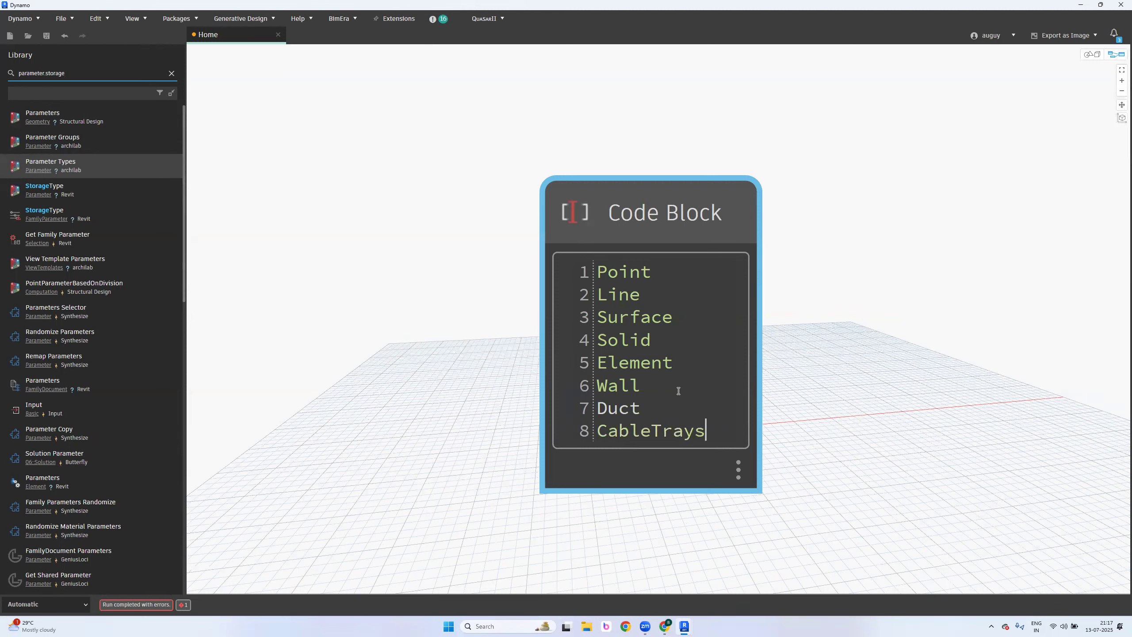
key(Return)
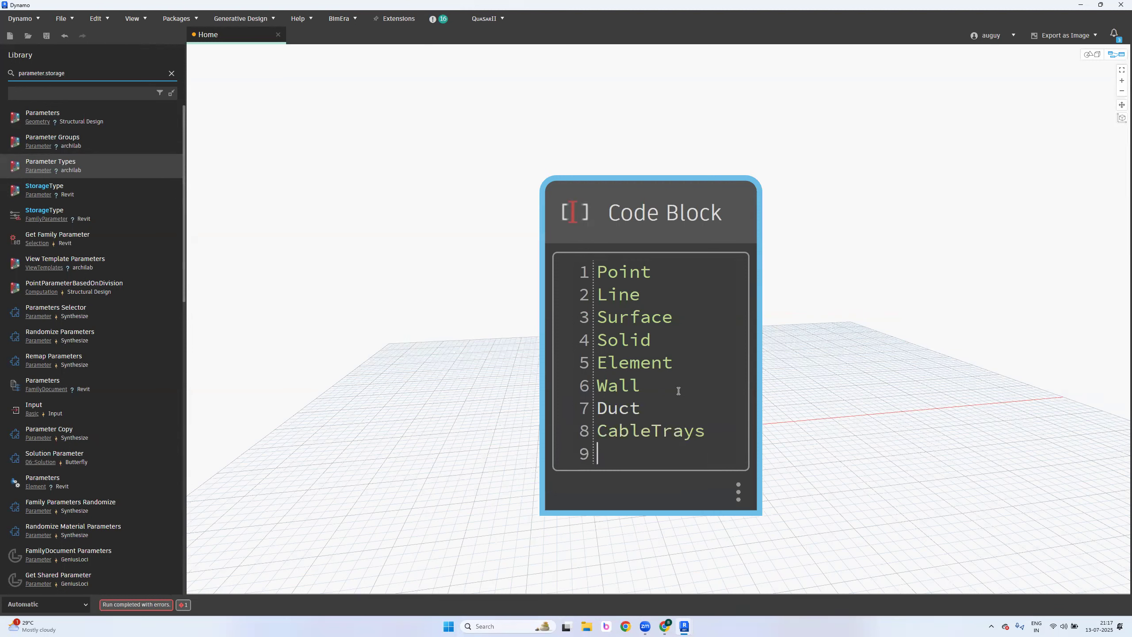
text(Pipes)
key(Return)
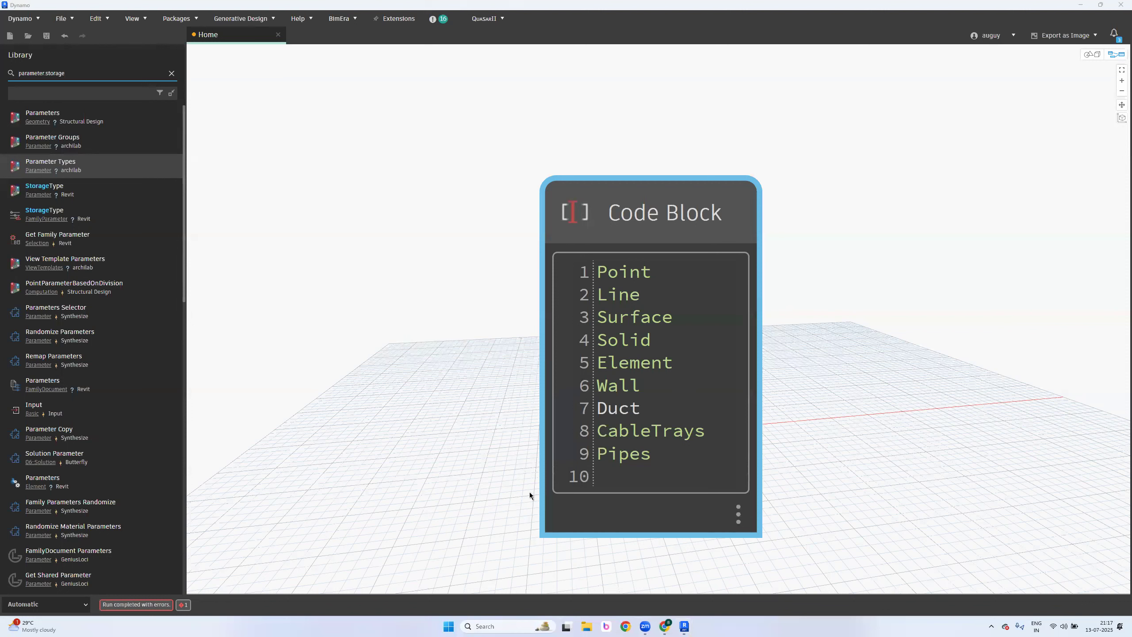
click(659, 484)
scroll(742, 391, down, 2)
key(BackSpace)
text(;)
click(860, 330)
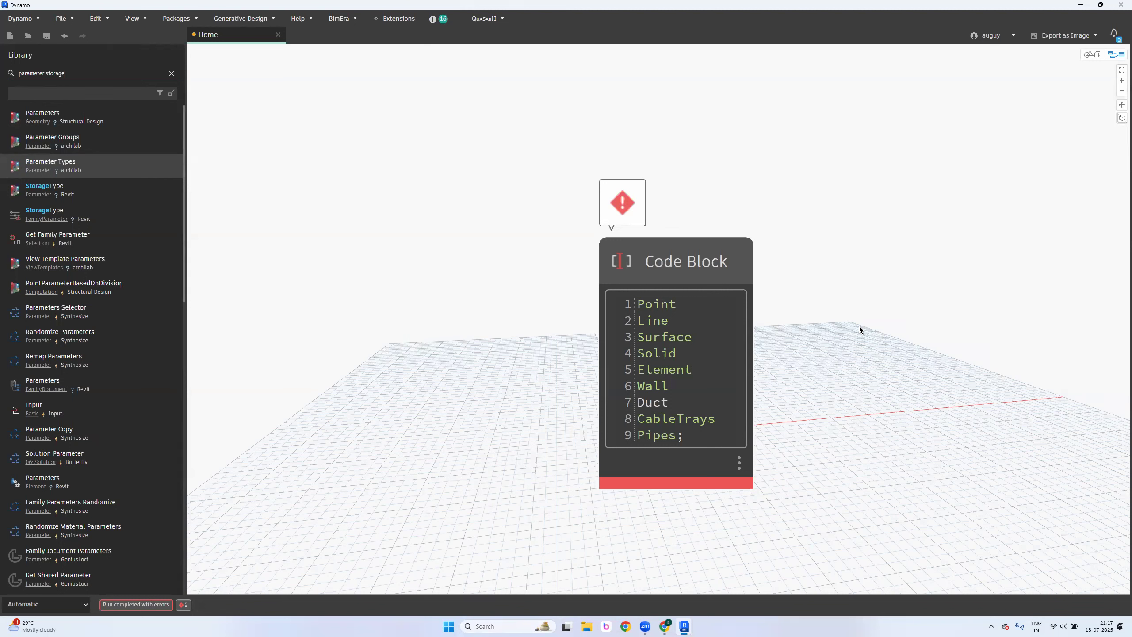
Create two Code Blocks holding 'Element;' and 'Geometry;'
double_click(522, 142)
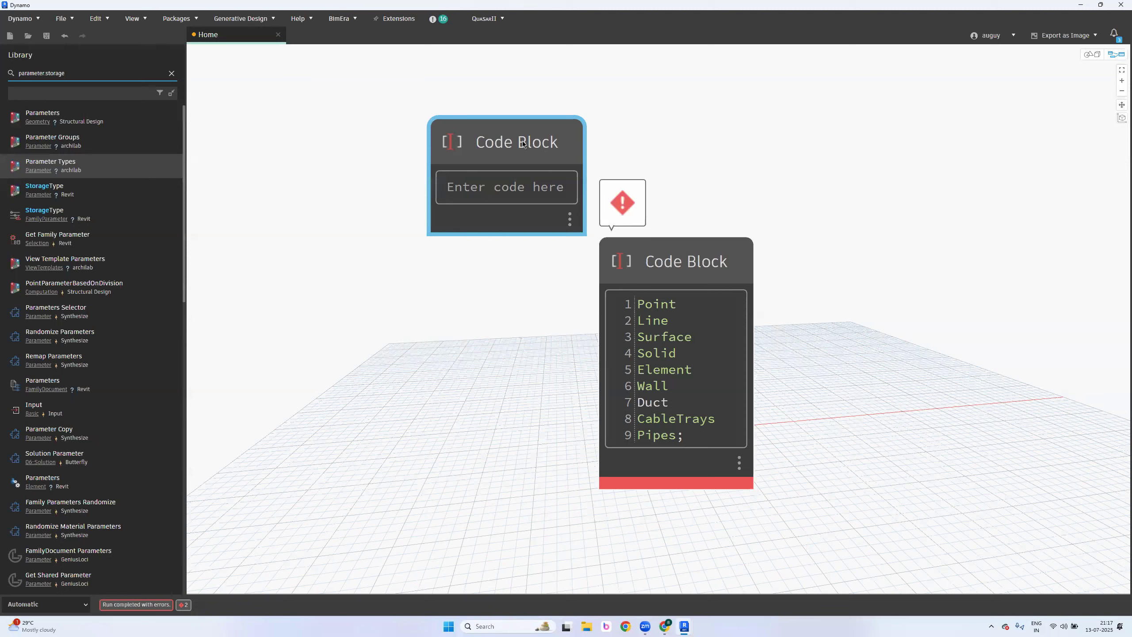
text(Element)
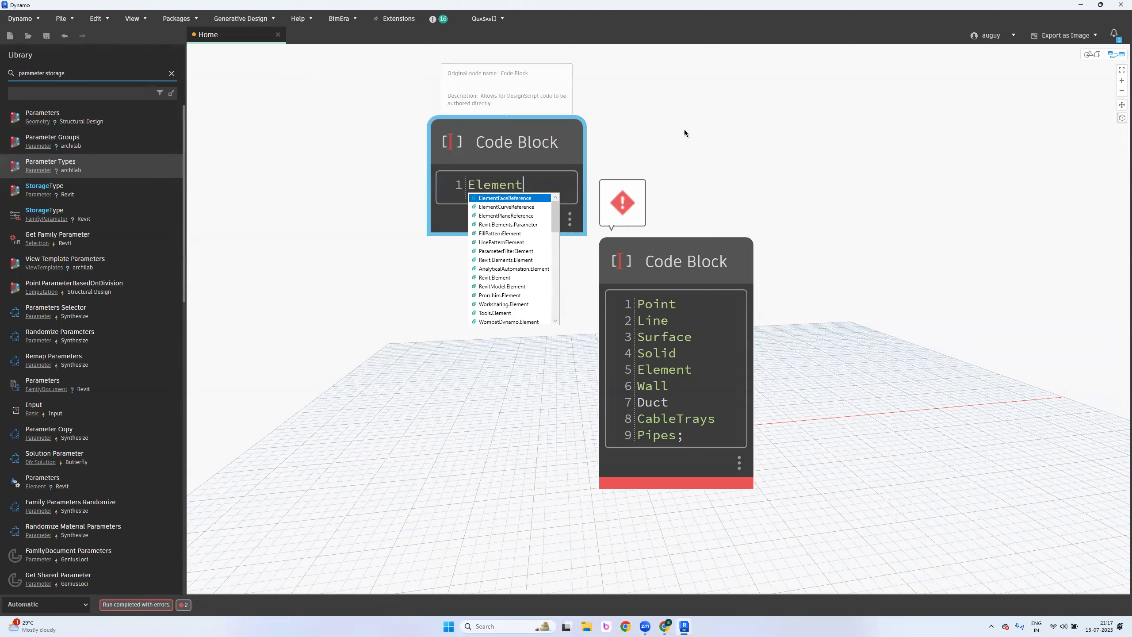
click(840, 150)
double_click(840, 149)
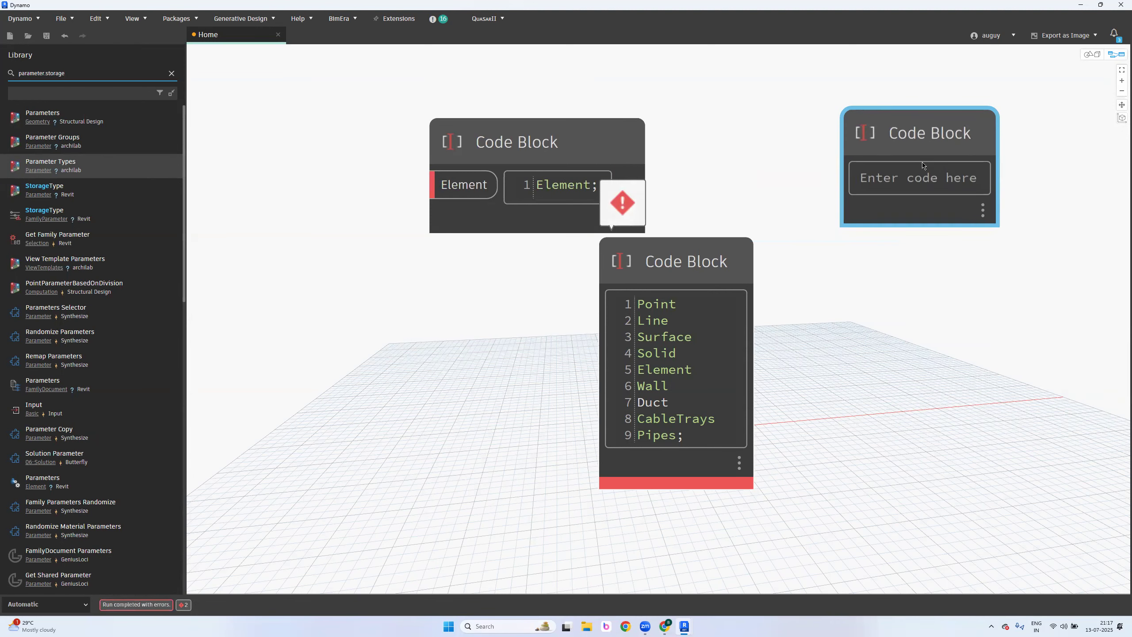
text(Geometry)
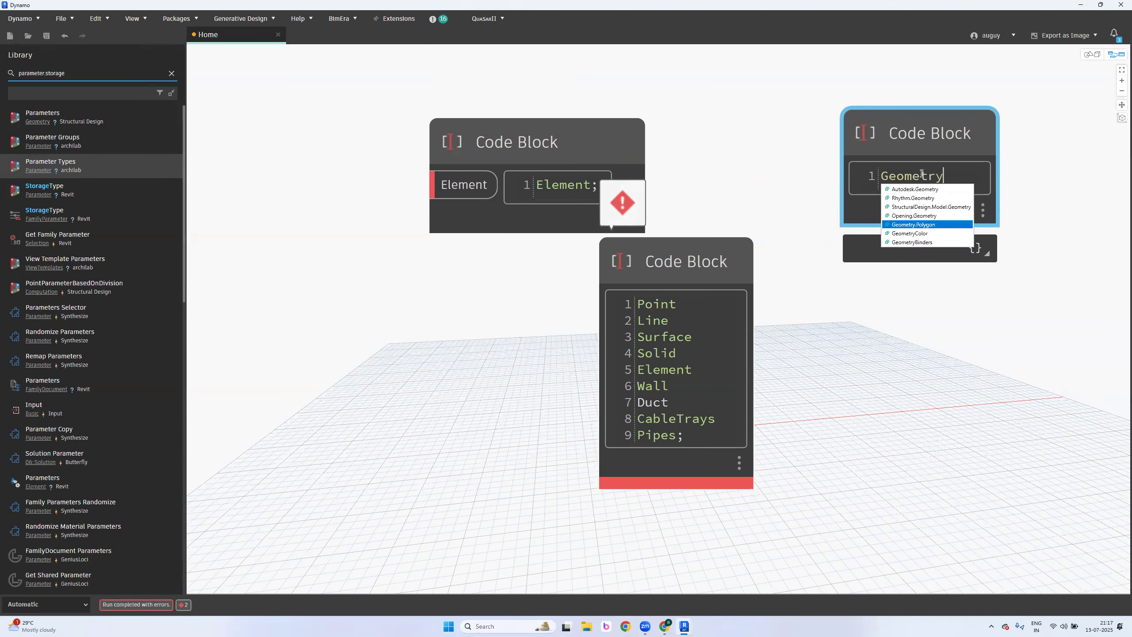
click(960, 374)
Move the Element code block up and left, then check both new blocks
click(518, 156)
drag(516, 156, 395, 145)
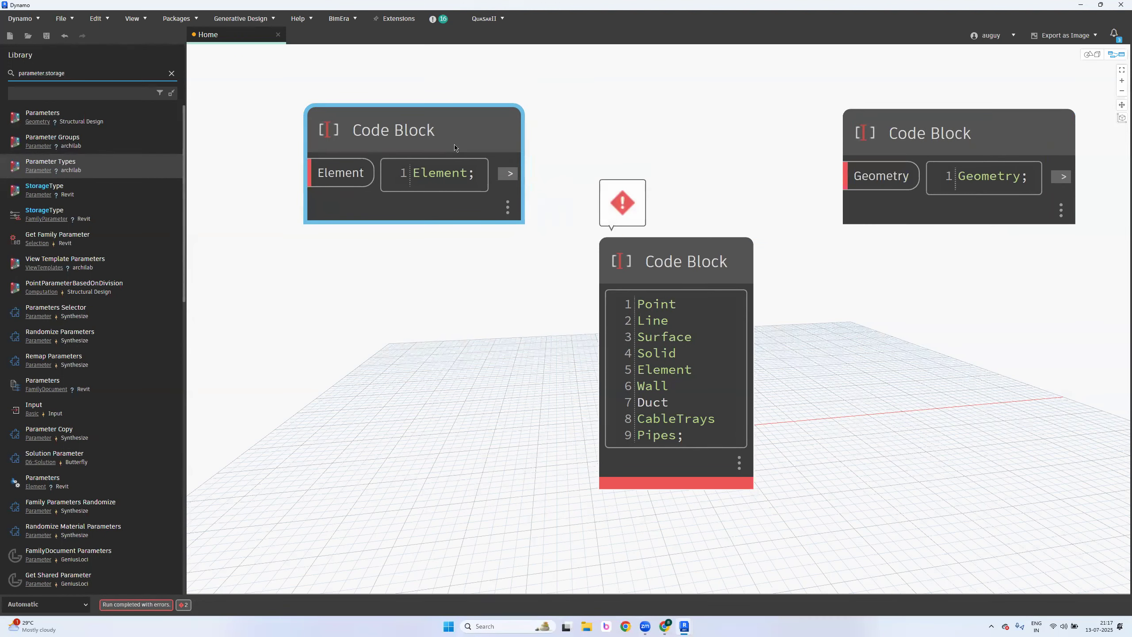
click(912, 325)
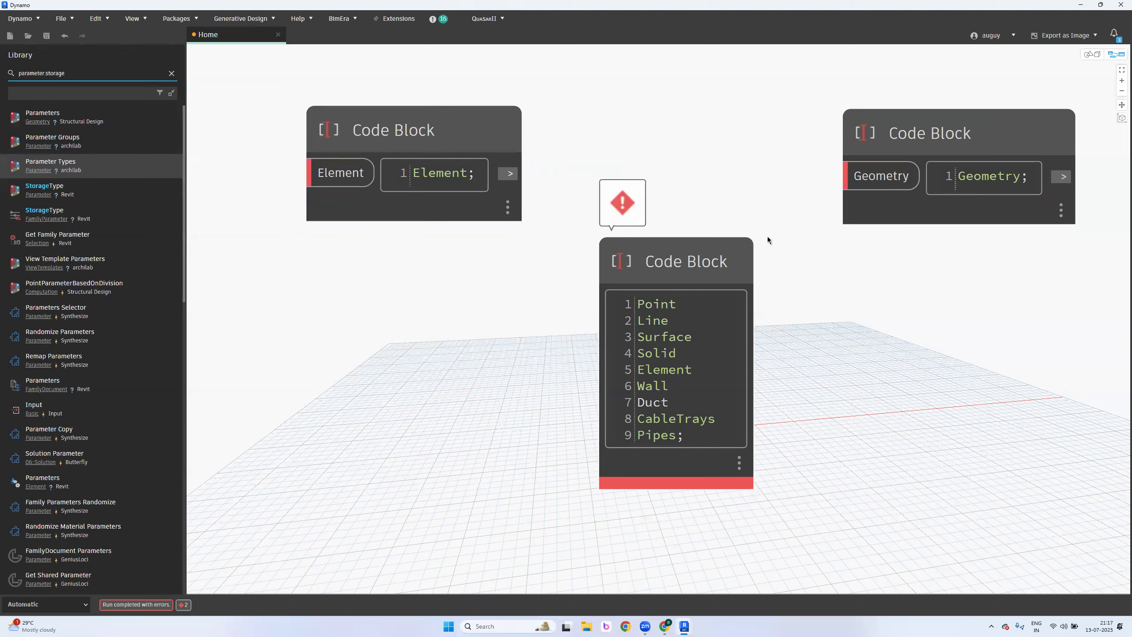
click(410, 142)
click(941, 140)
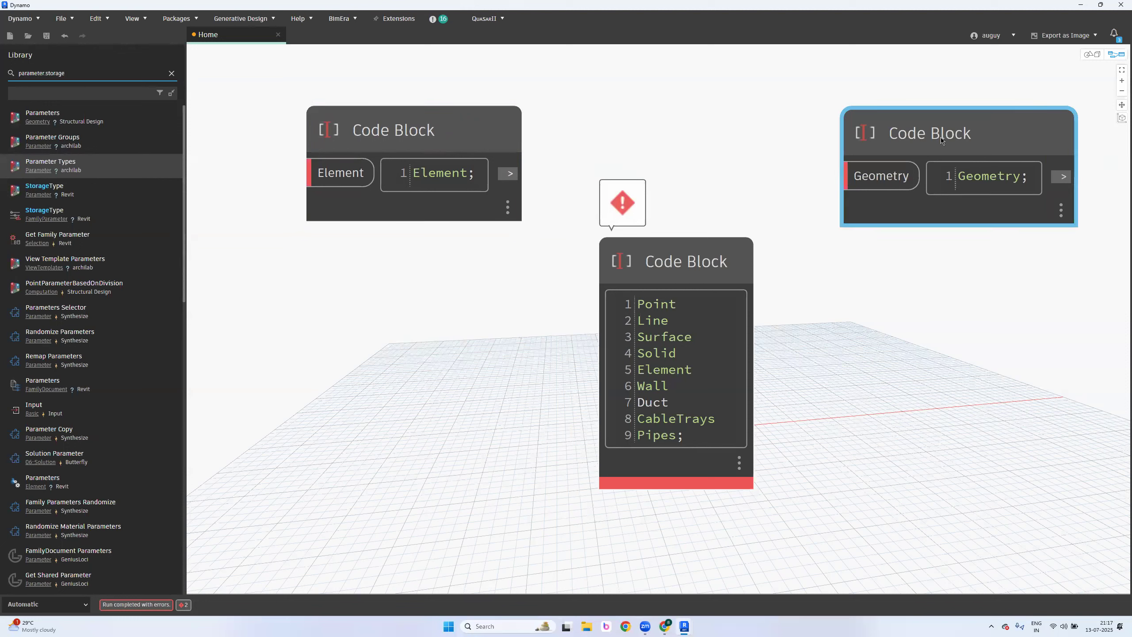
click(879, 412)
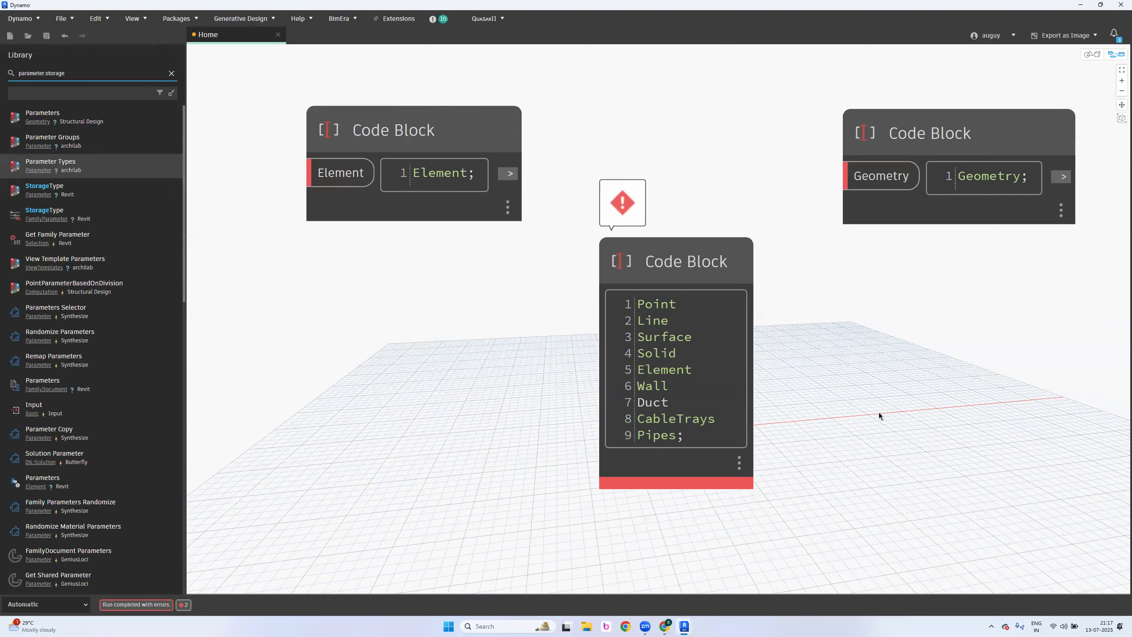
mouse_move(666, 307)
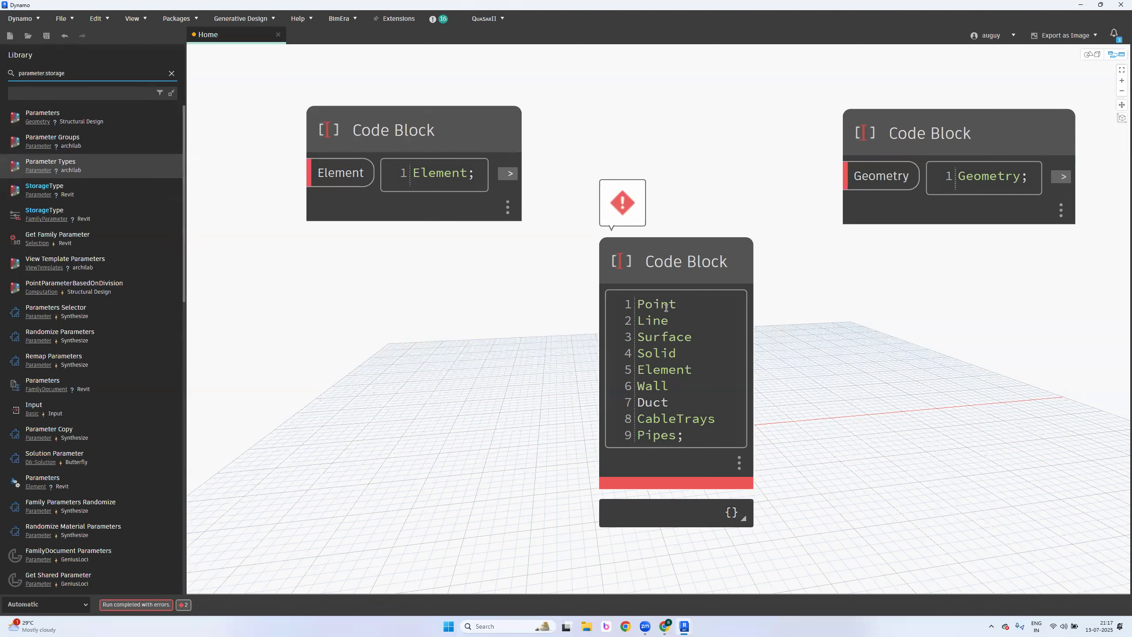
Add a Mesh line after Solid, with a blank line separating the geometry types
click(438, 141)
click(916, 134)
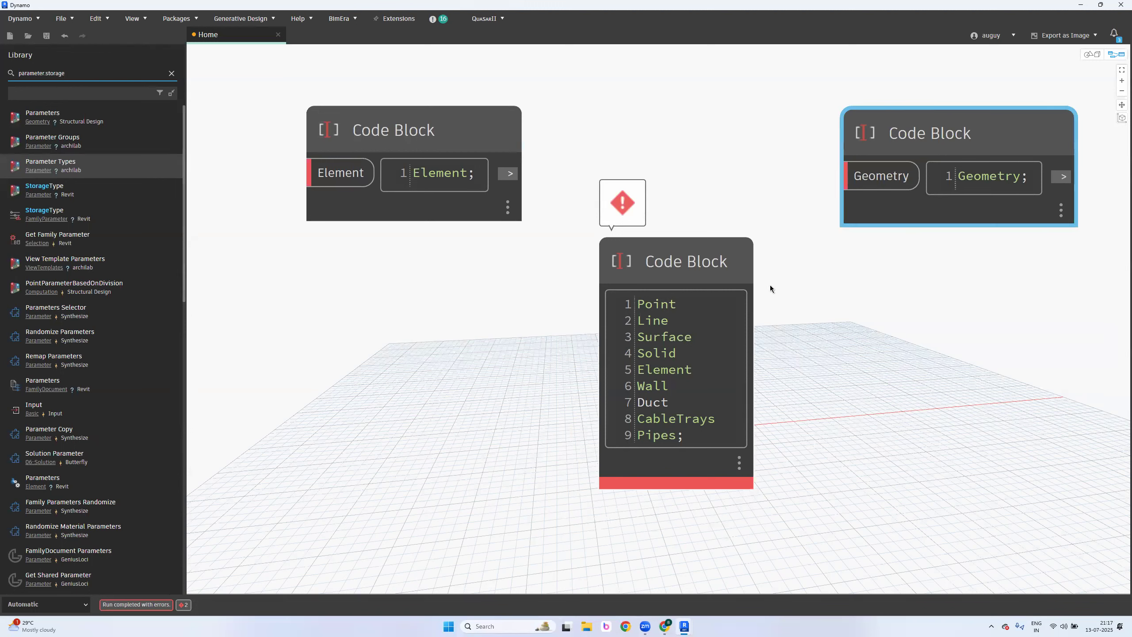
double_click(654, 322)
double_click(656, 337)
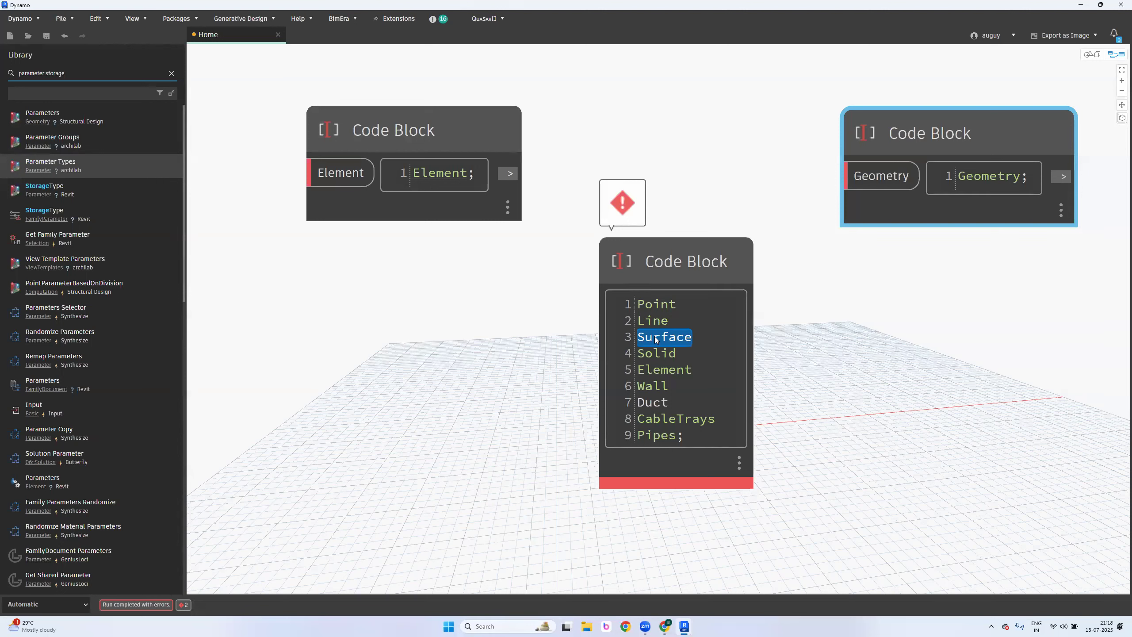
click(661, 355)
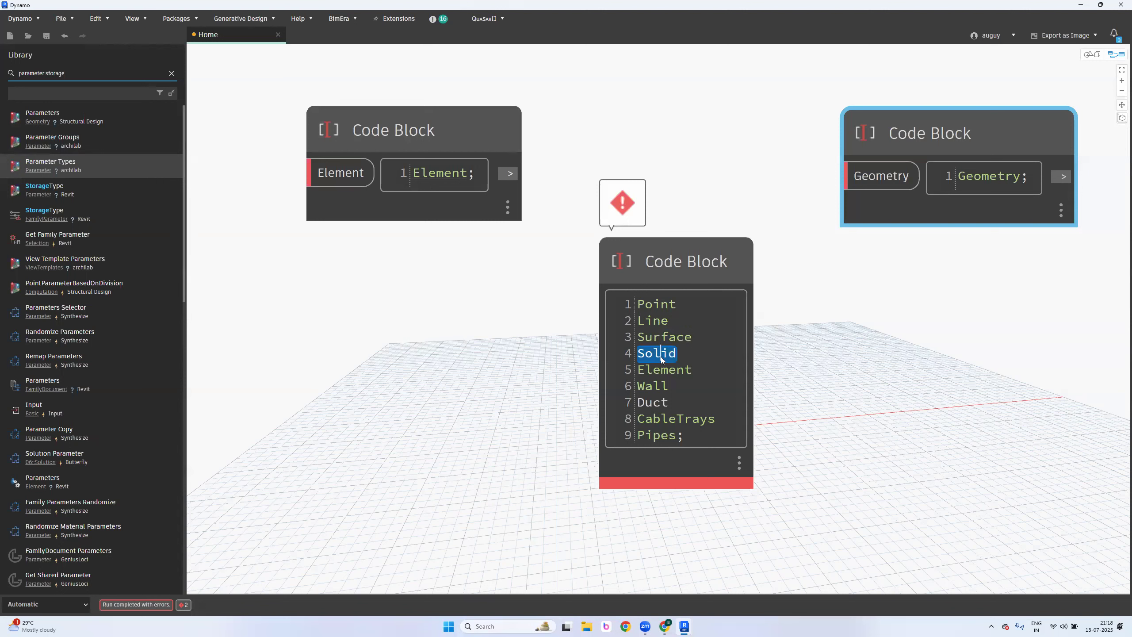
click(680, 355)
key(Return)
text(MeshDisplay)
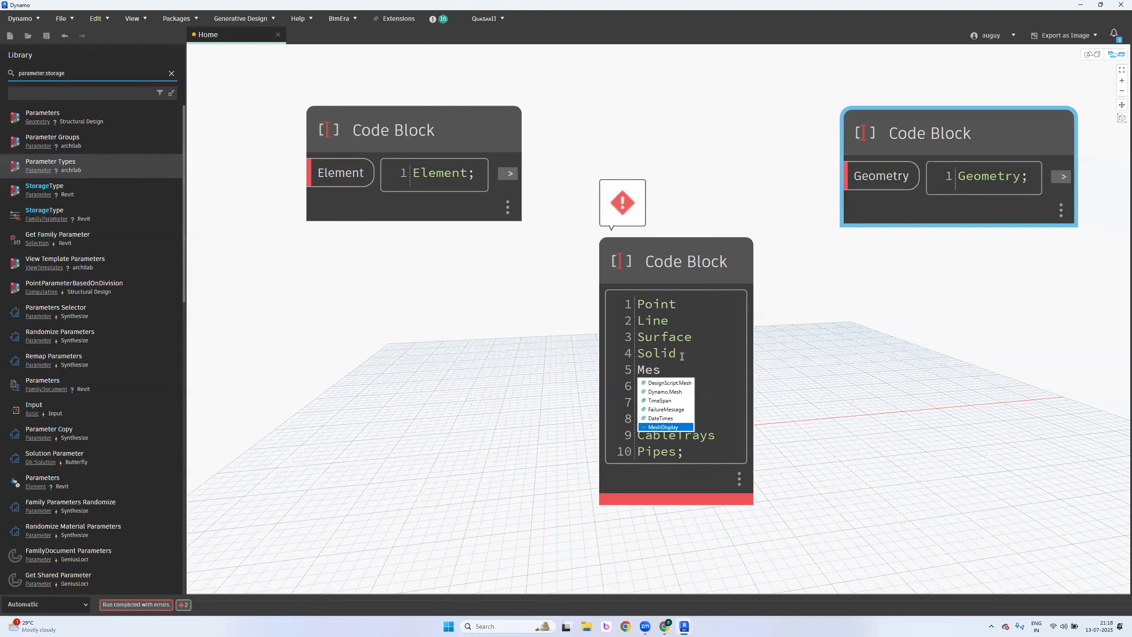
key(BackSpace)
key(BackSpace)
key(BackSpace)
key(BackSpace)
key(BackSpace)
key(BackSpace)
key(BackSpace)
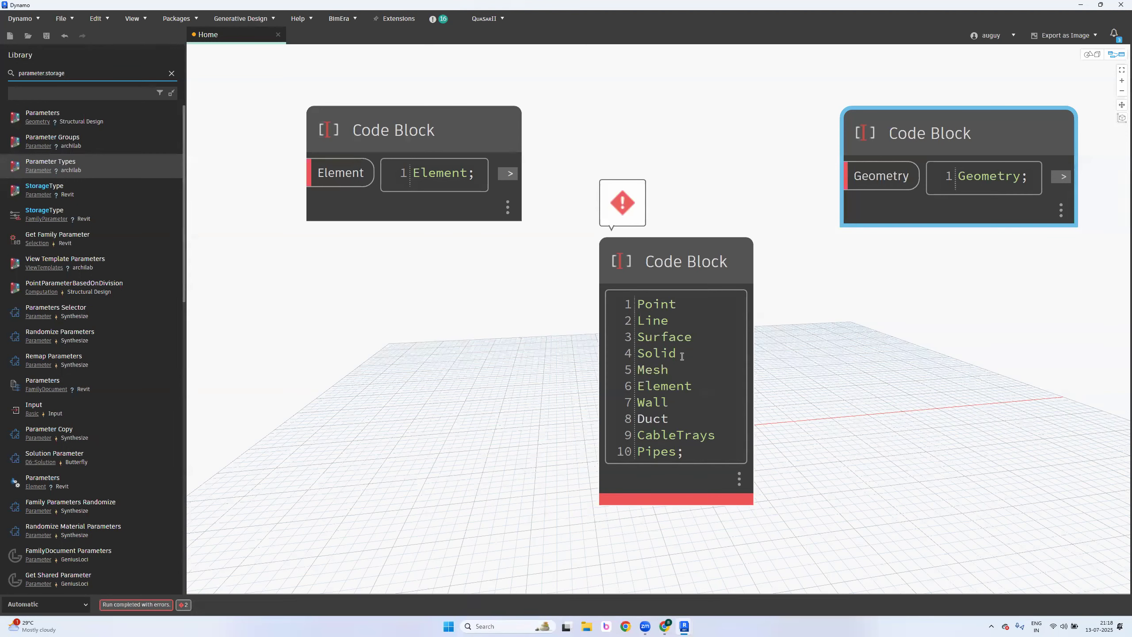
key(Return)
key(Return)
key(Up)
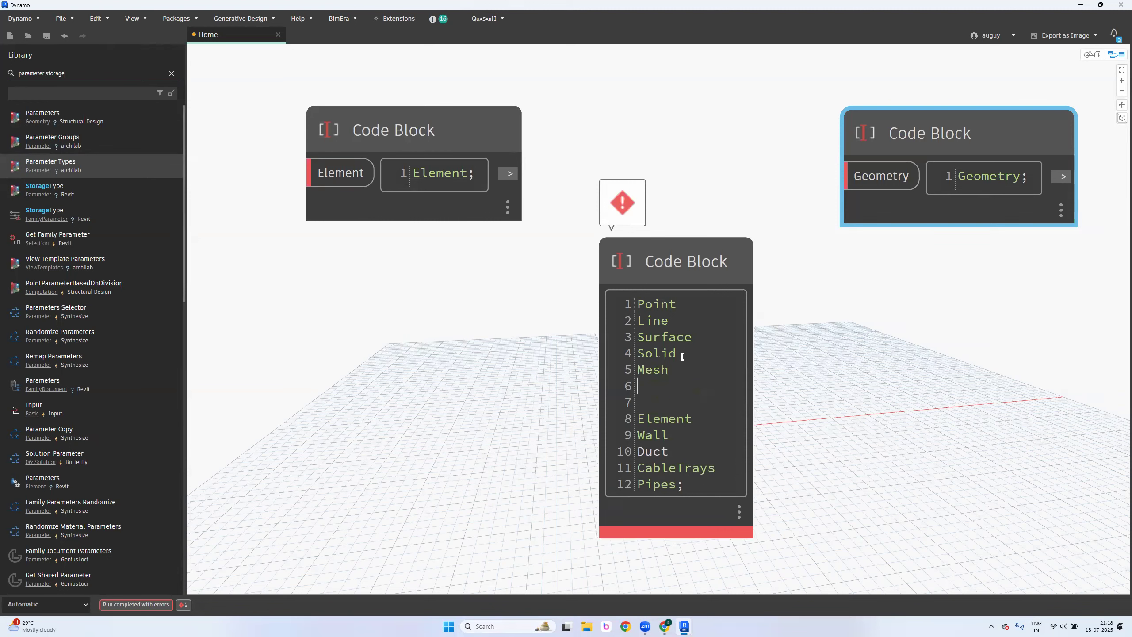
Change line 10's Duct entry to Ducts in the central code block
double_click(687, 421)
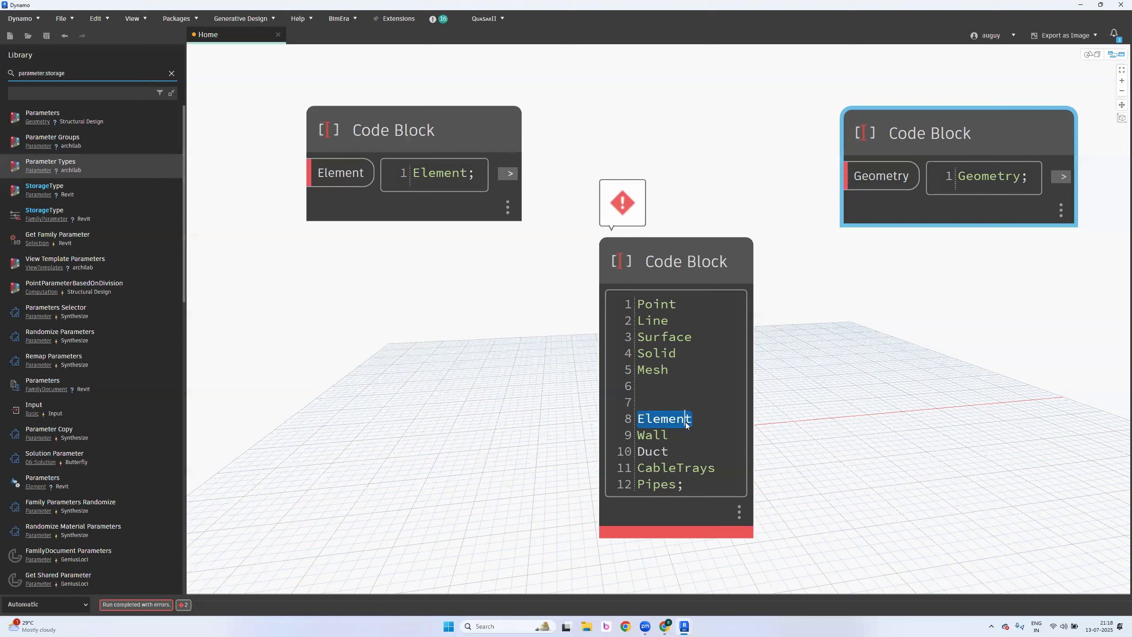
mouse_move(446, 209)
double_click(654, 435)
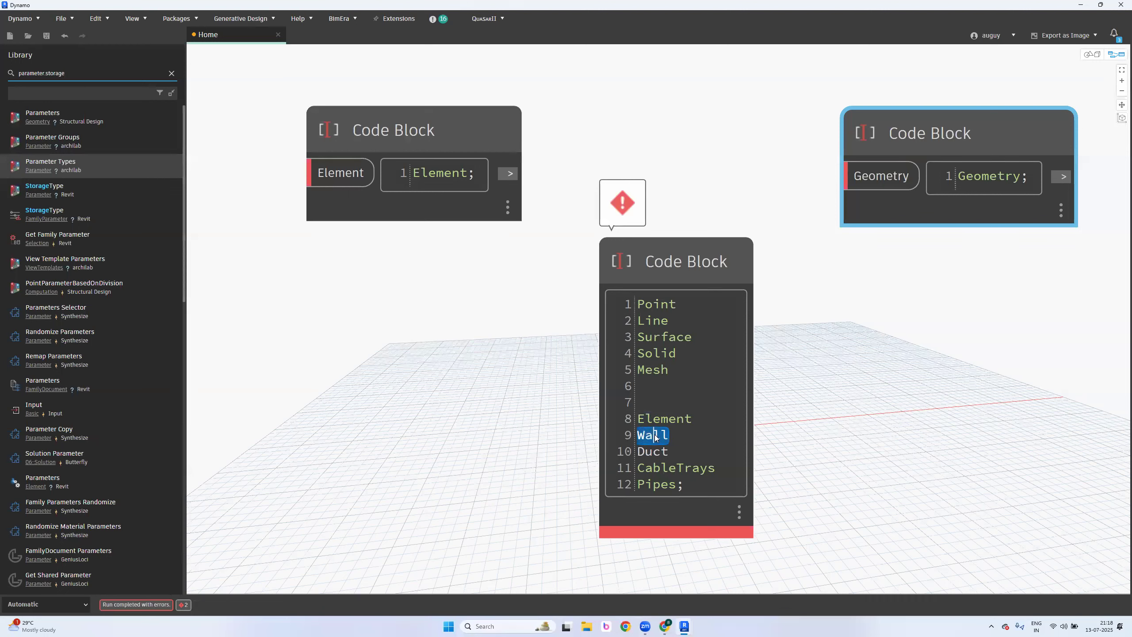
click(415, 213)
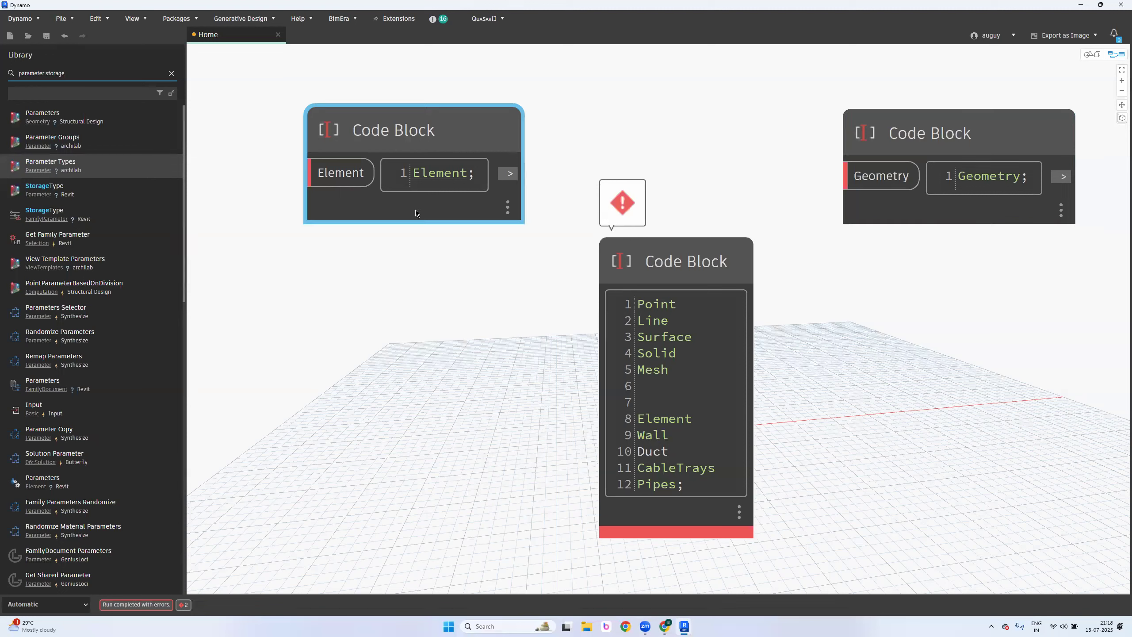
double_click(653, 451)
key(Right)
text(s)
click(661, 433)
double_click(692, 467)
click(611, 439)
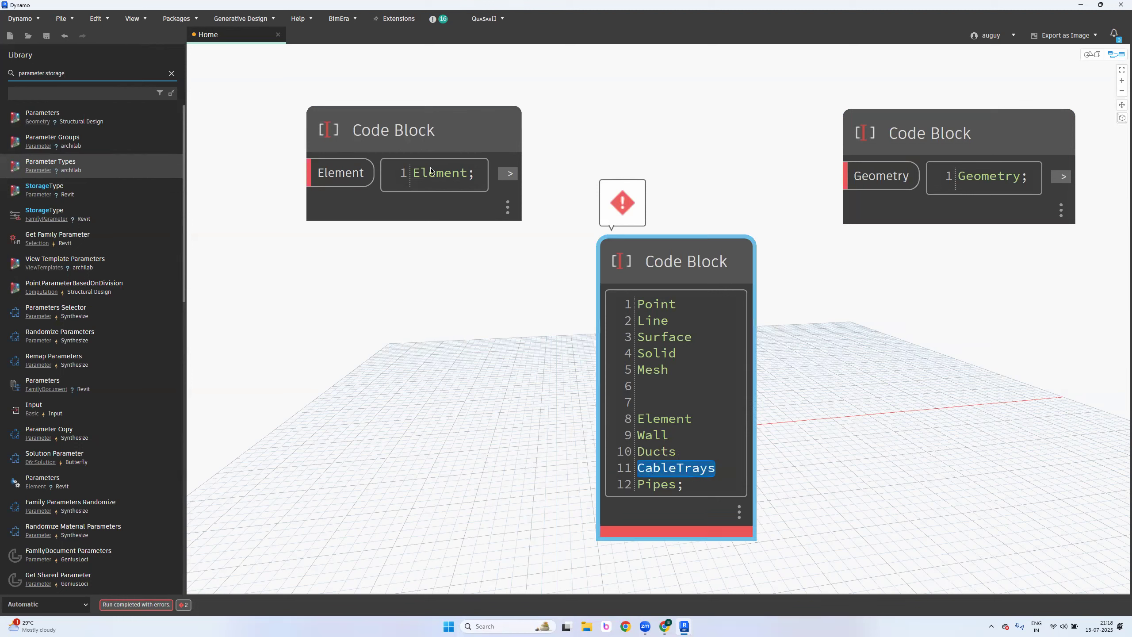
Nudge the central code block down-right and preview the Geometry and Element block outputs
click(451, 348)
scroll(451, 348, down, 3)
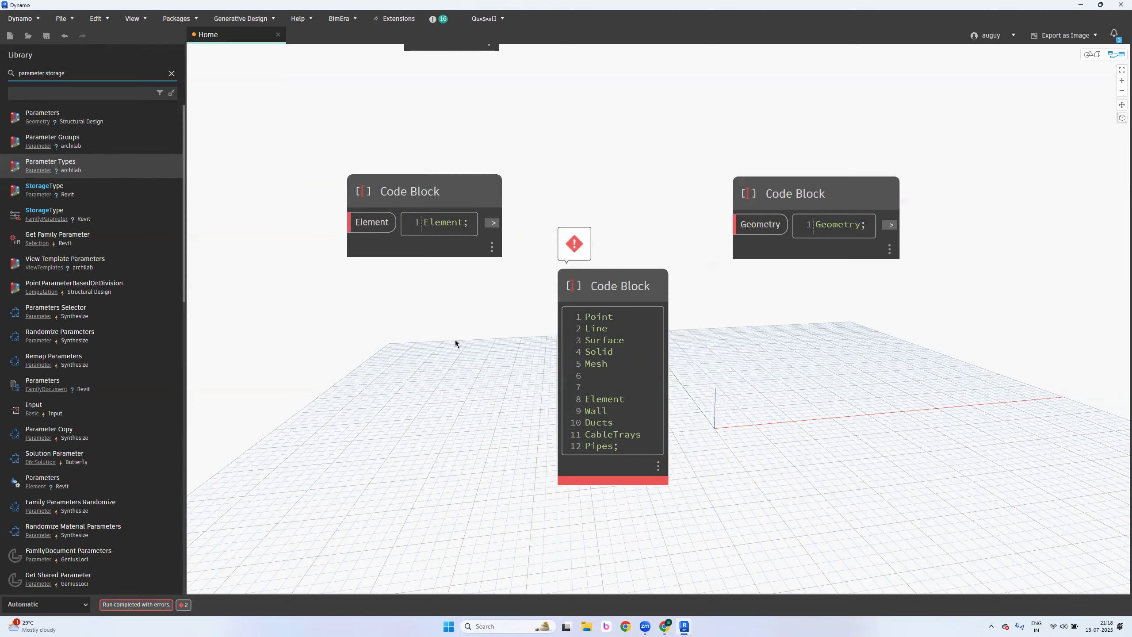
drag(635, 293, 641, 306)
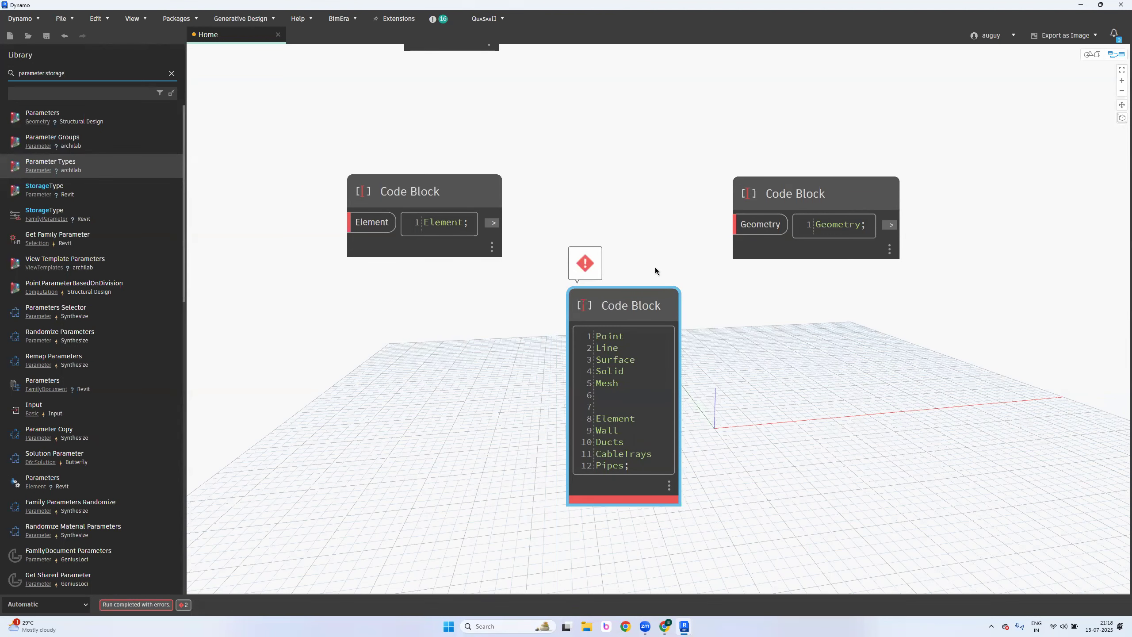
click(852, 200)
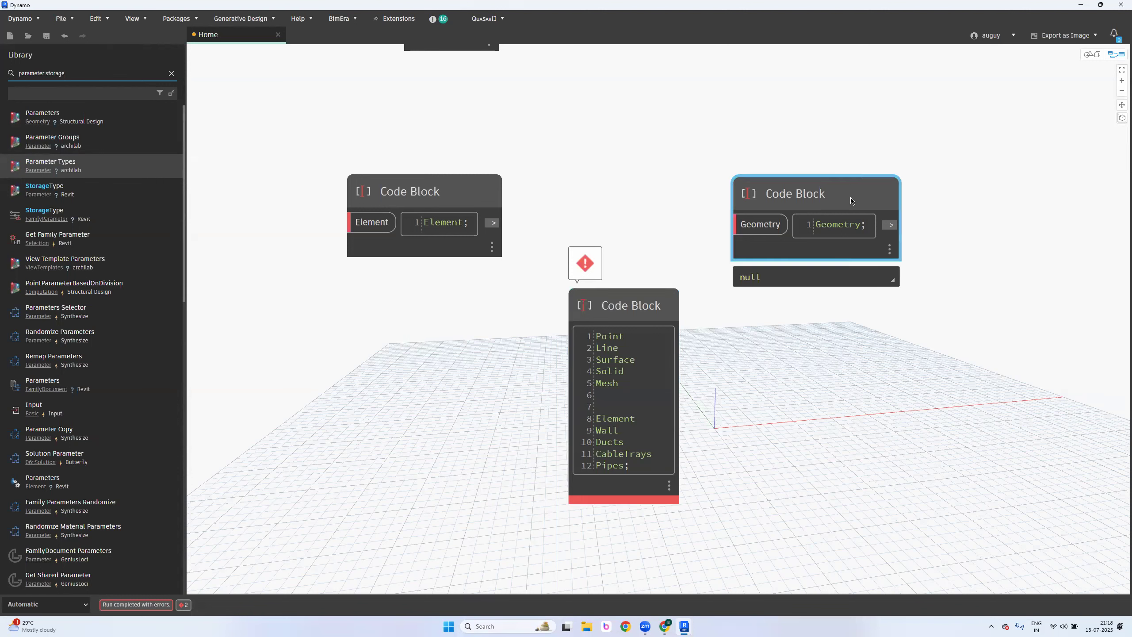
click(459, 193)
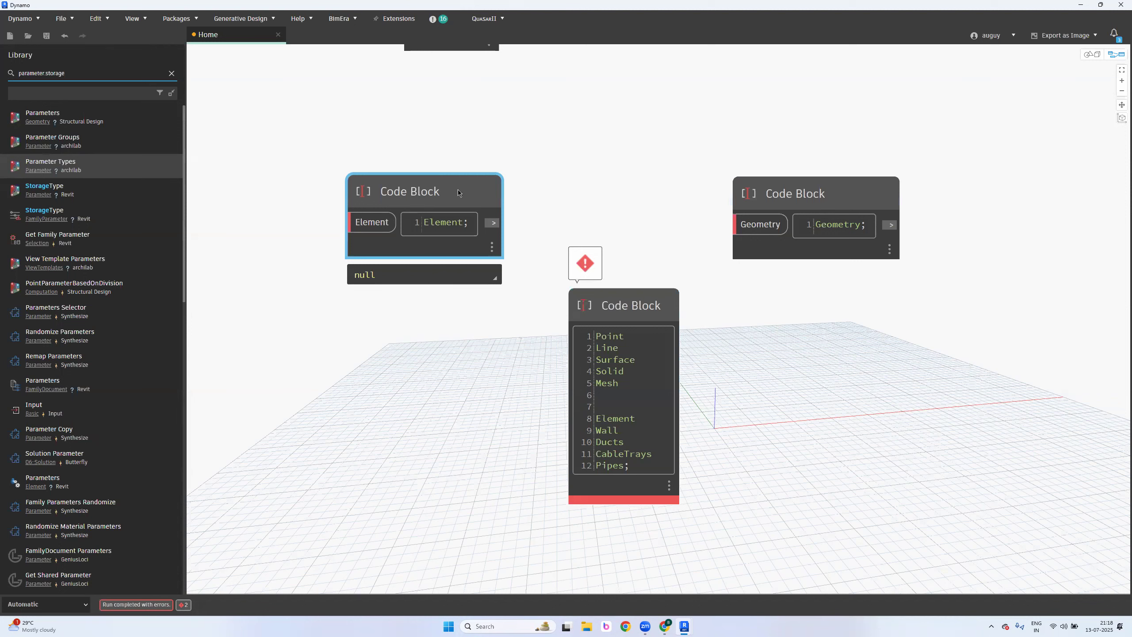
click(807, 187)
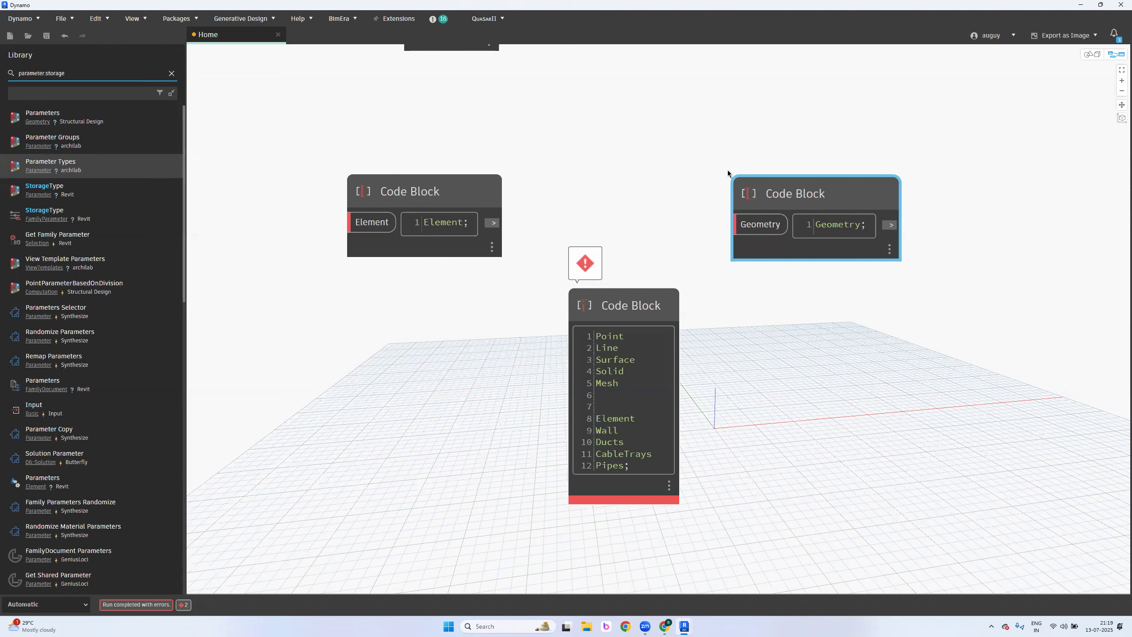
scroll(435, 293, down, 2)
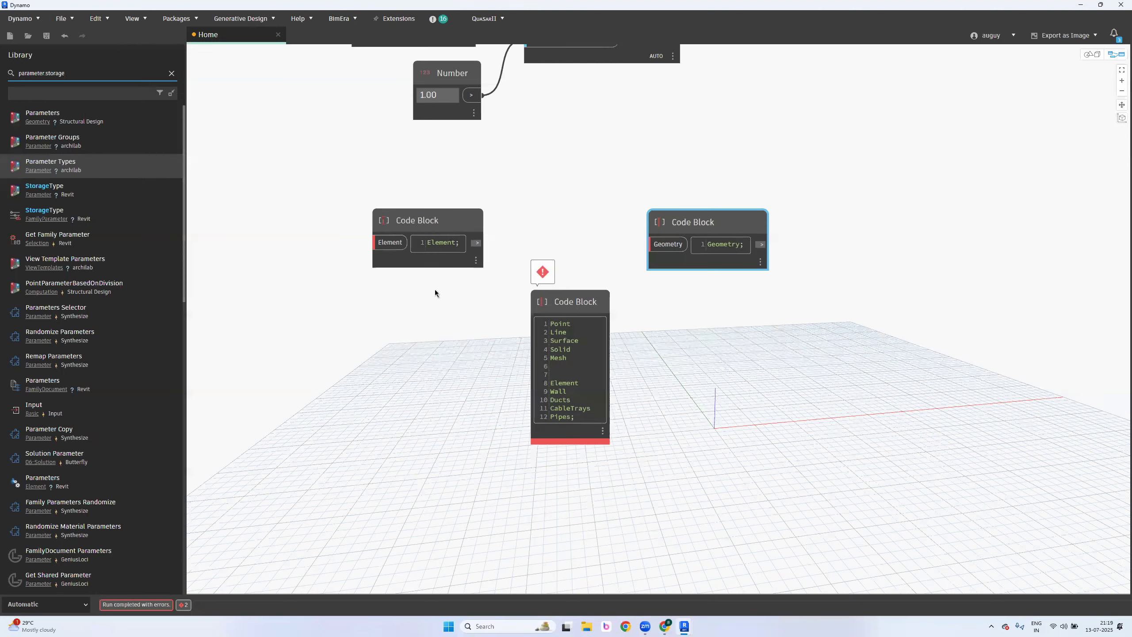
mouse_move(789, 212)
middle_down()
mouse_move(666, 235)
mouse_move(780, 232)
middle_up()
scroll(669, 309, up, 1)
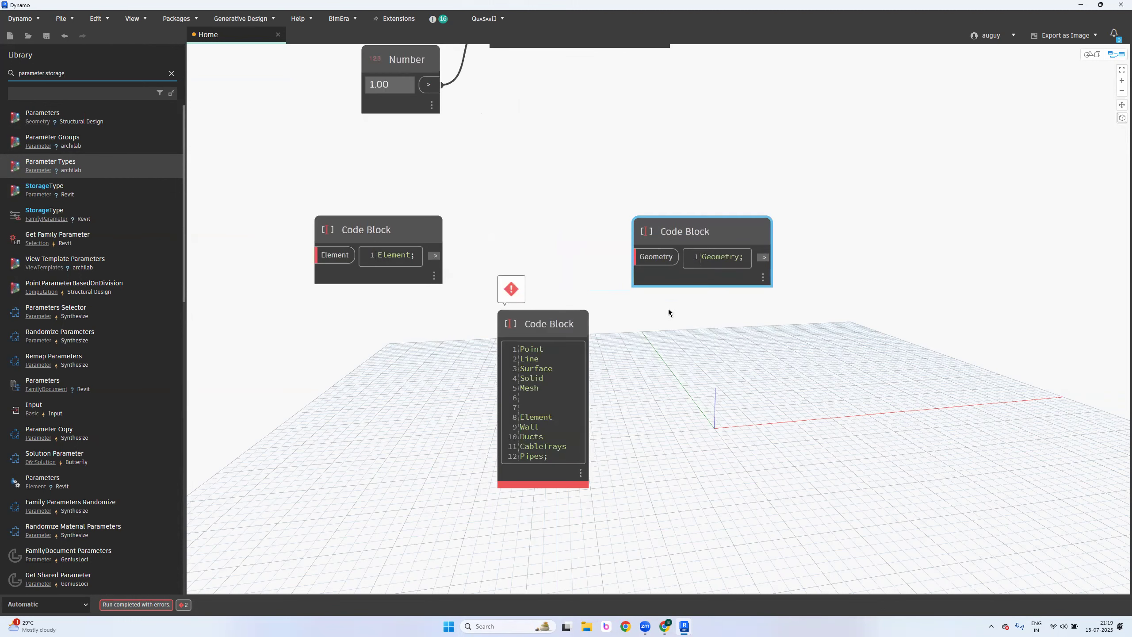
drag(713, 282, 715, 280)
click(939, 204)
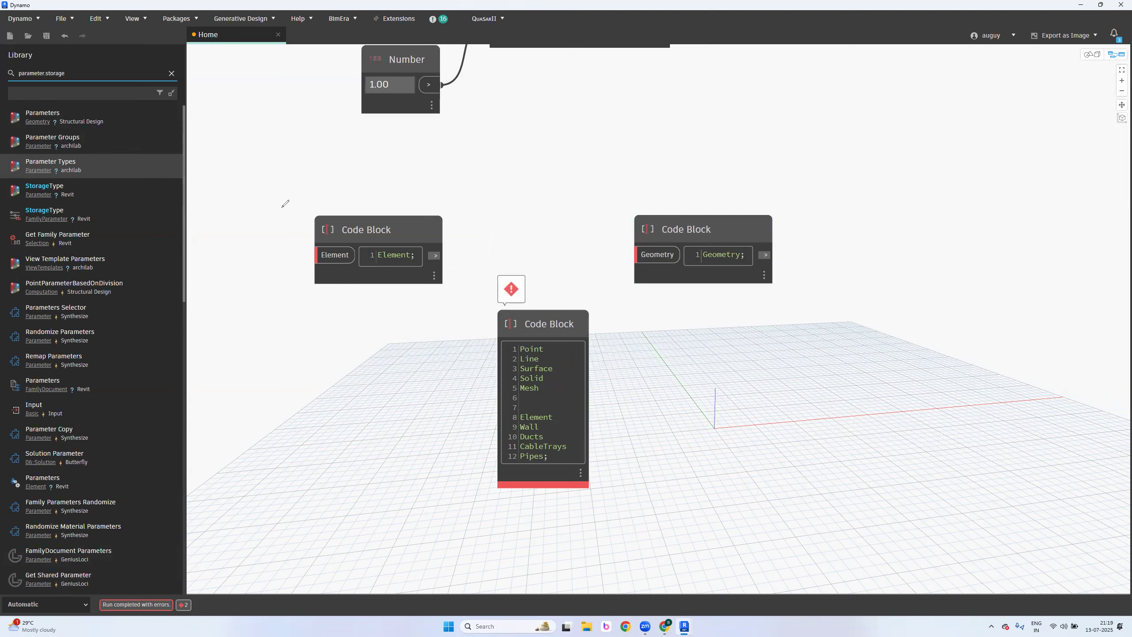
Sketch red branching lines on the canvas and an arrow from the Geometry block to Element
drag(692, 433, 890, 438)
drag(876, 282, 1013, 285)
drag(848, 357, 981, 357)
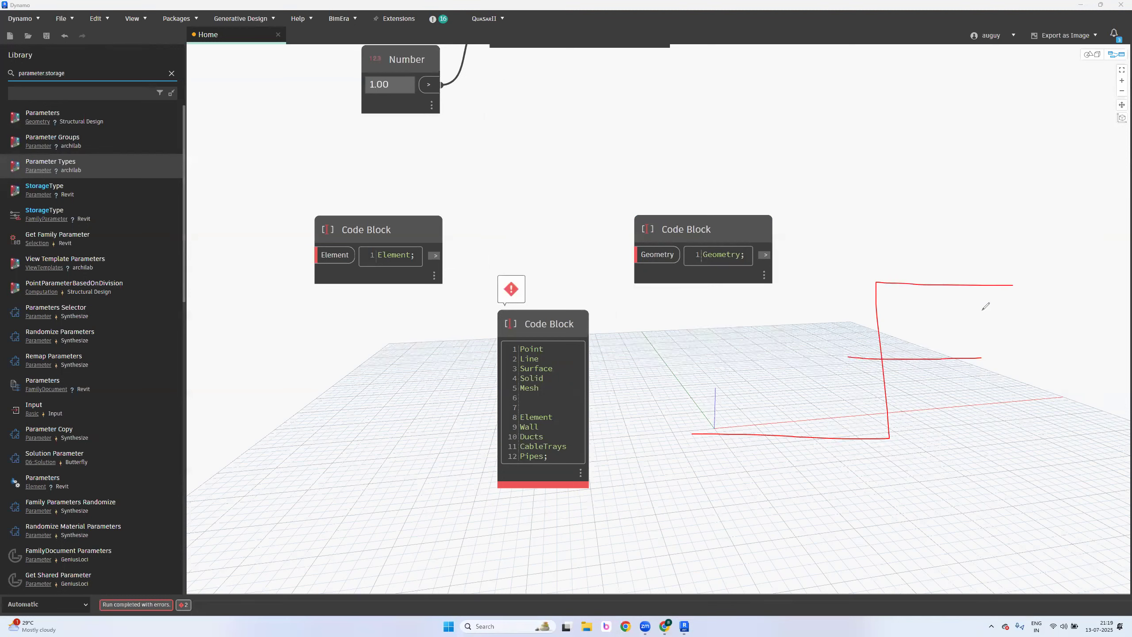
drag(968, 284, 962, 220)
mouse_move(732, 227)
mouse_down()
mouse_move(509, 157)
mouse_move(391, 208)
mouse_move(409, 205)
mouse_up()
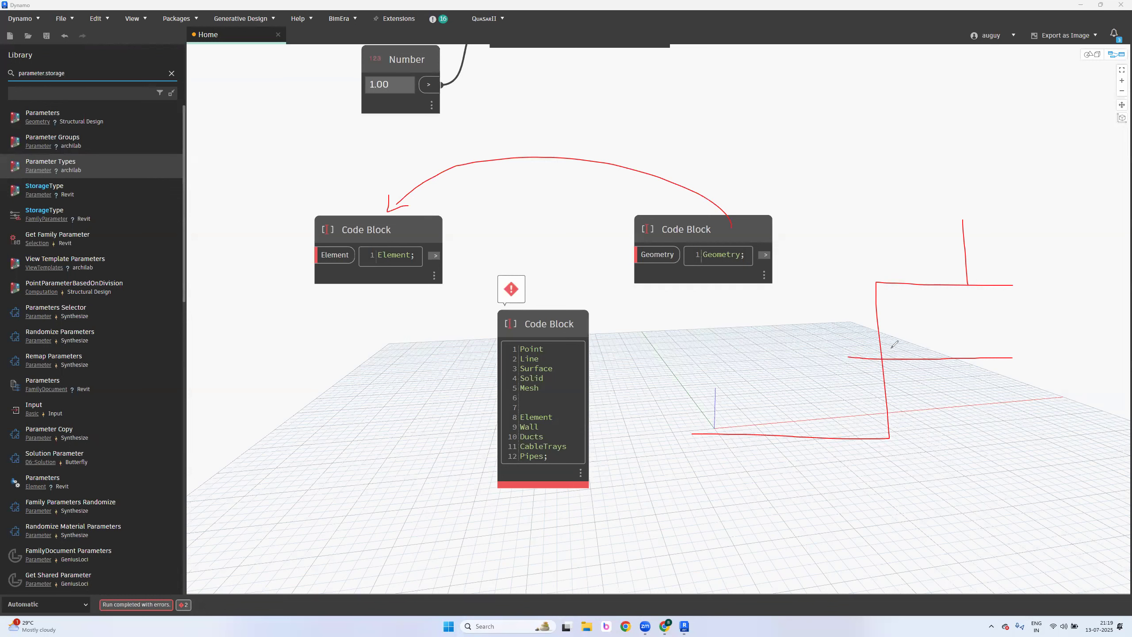
Retrace the sketch's lower line, vertical line, middle and upper branches, and the riser
drag(691, 434, 888, 430)
drag(882, 284, 891, 438)
drag(853, 355, 1013, 355)
drag(875, 283, 1015, 295)
drag(963, 220, 966, 288)
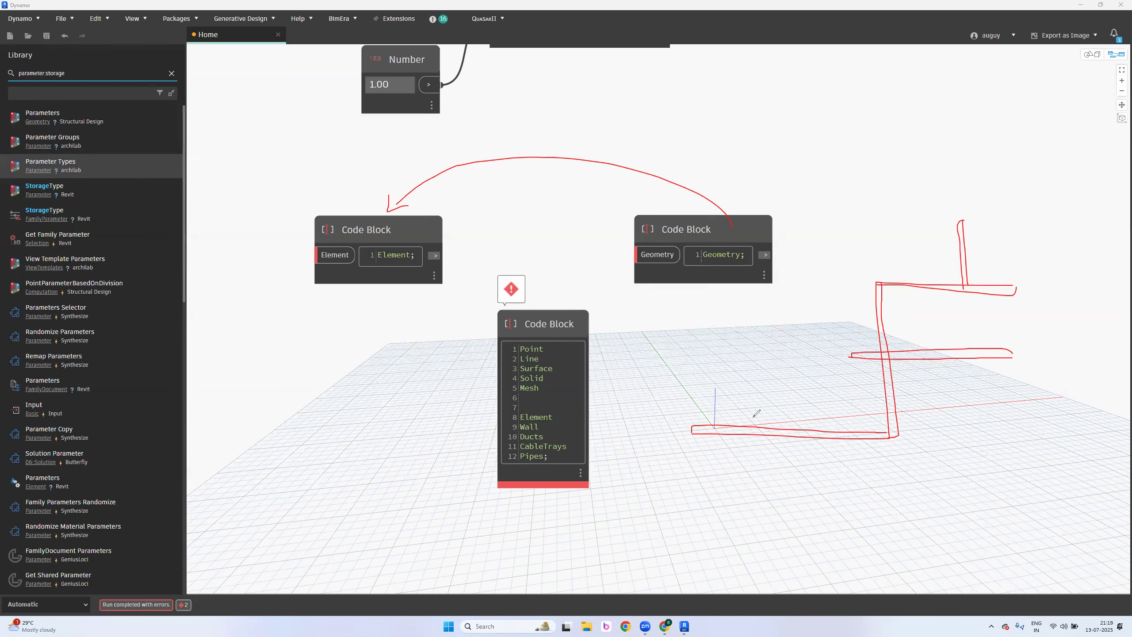
Add red tick marks across the sketched lines and cross out two tick junctions
drag(753, 411, 753, 461)
drag(832, 419, 832, 461)
drag(870, 389, 917, 389)
mouse_move(863, 328)
mouse_down()
mouse_move(906, 328)
mouse_move(925, 269)
mouse_up()
mouse_move(1001, 272)
mouse_down()
mouse_move(1001, 316)
mouse_move(951, 382)
mouse_up()
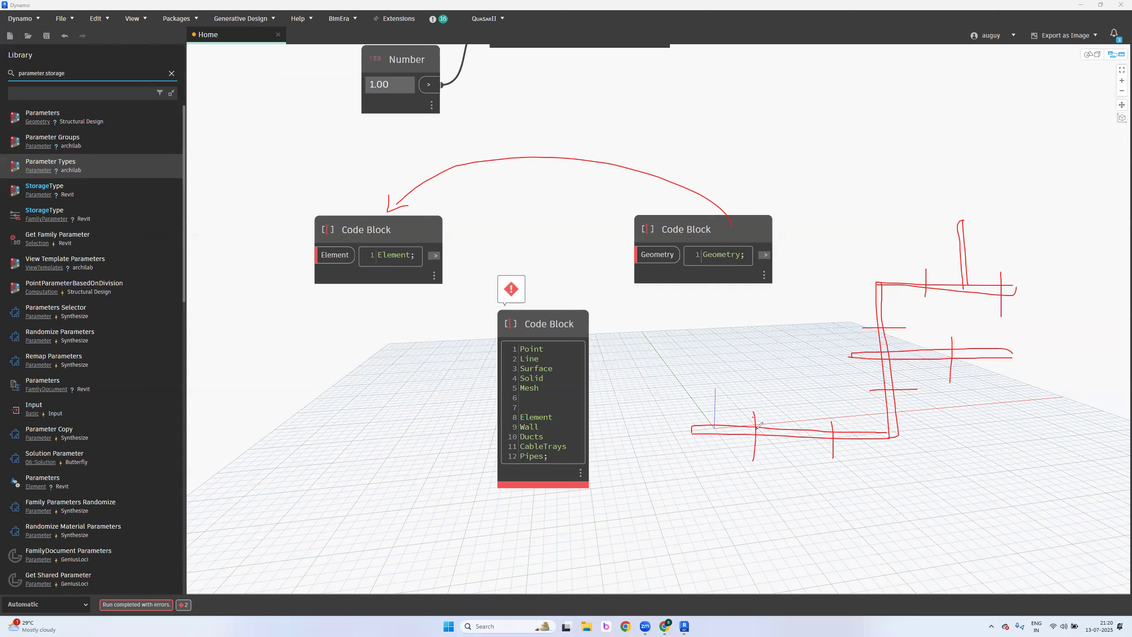
drag(760, 428, 753, 434)
drag(754, 427, 761, 433)
drag(830, 431, 830, 437)
Draw a red reference line above the graph with end ticks and a 4 label
drag(685, 125, 921, 124)
drag(704, 139, 706, 154)
mouse_move(709, 140)
mouse_down()
mouse_move(712, 159)
mouse_move(693, 112)
mouse_up()
click(680, 110)
mouse_move(899, 108)
mouse_down()
mouse_move(897, 144)
mouse_move(927, 105)
mouse_up()
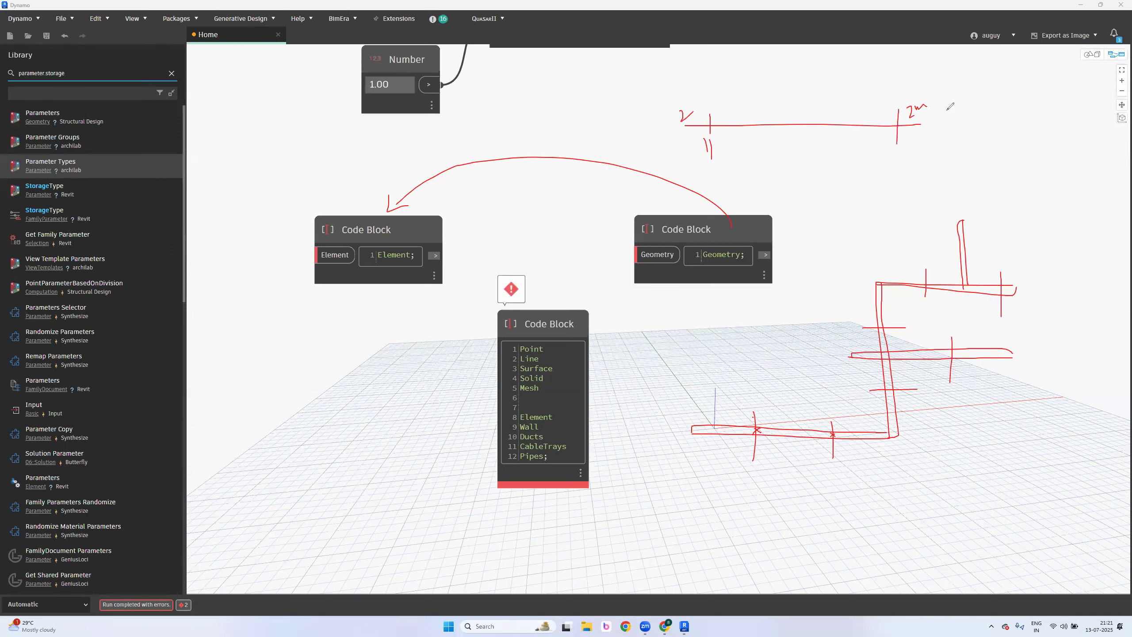
mouse_move(962, 120)
mouse_down()
mouse_move(978, 130)
mouse_move(974, 158)
mouse_up()
Add middle ticks on the reference line and scribble over the length labels, including 2m
drag(802, 115, 796, 163)
drag(674, 111, 683, 119)
mouse_move(905, 107)
mouse_down()
mouse_move(911, 119)
mouse_move(927, 83)
mouse_up()
click(807, 103)
drag(807, 104, 803, 148)
Redraw the top reference line, double its left, middle and right ticks, and select all red marks
drag(686, 118, 930, 119)
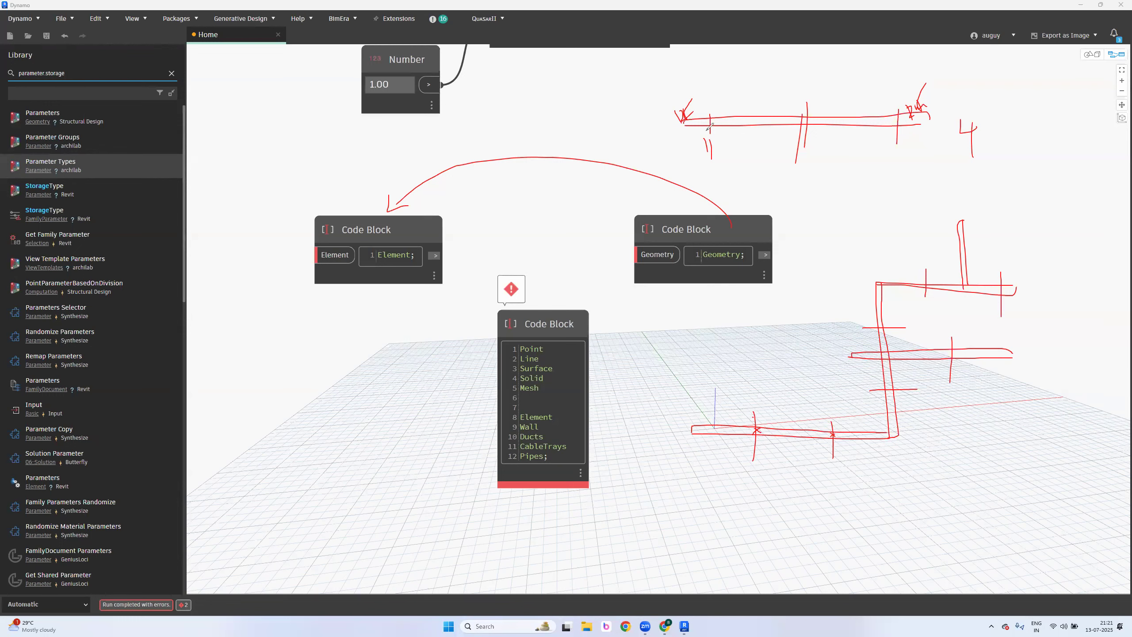
drag(715, 108, 715, 130)
drag(800, 111, 798, 139)
drag(895, 102, 897, 144)
mouse_move(240, 56)
mouse_down()
mouse_move(1084, 525)
mouse_move(1128, 562)
mouse_move(278, 142)
mouse_move(216, 80)
mouse_up()
Delete all red sketch marks and pan the graph toward the parameter nodes
key(Delete)
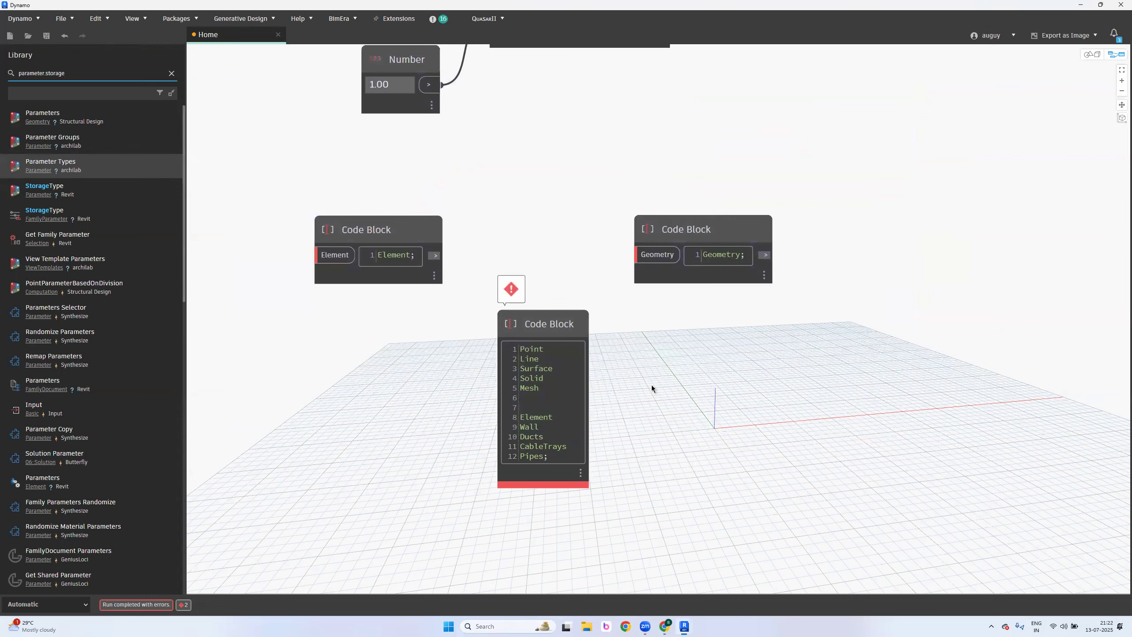
scroll(653, 388, down, 1)
scroll(652, 389, down, 1)
middle_drag(686, 425, 578, 387)
middle_drag(642, 366, 642, 244)
middle_drag(581, 380, 590, 554)
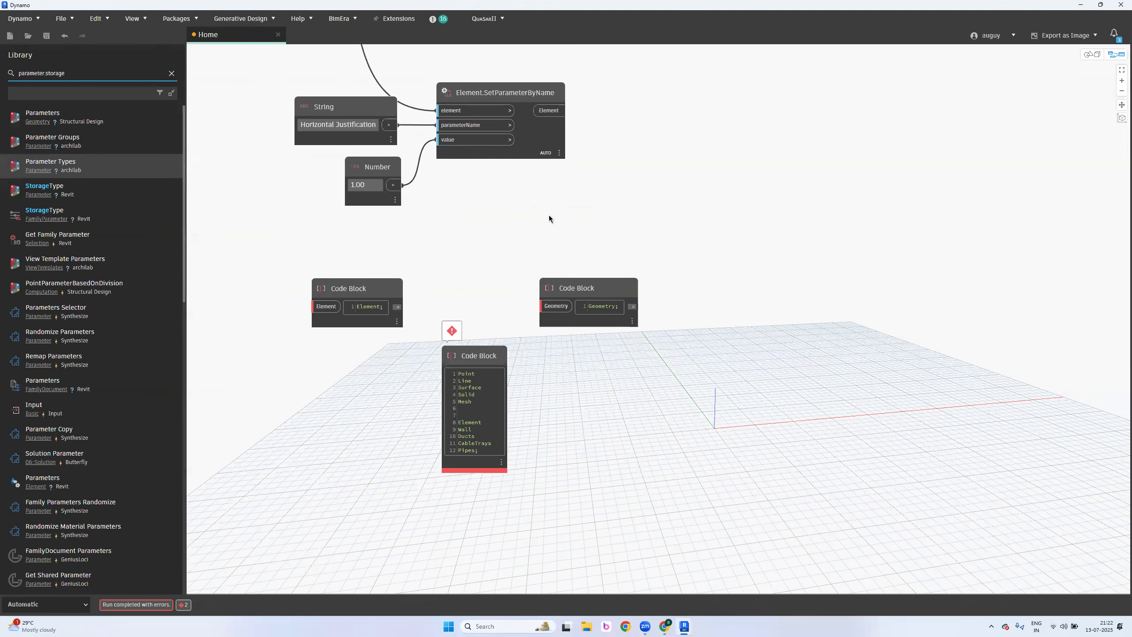
Preview the parameter lists, matching Category : Ducts with its ElementId storage type at index 6
scroll(453, 67, up, 2)
click(574, 173)
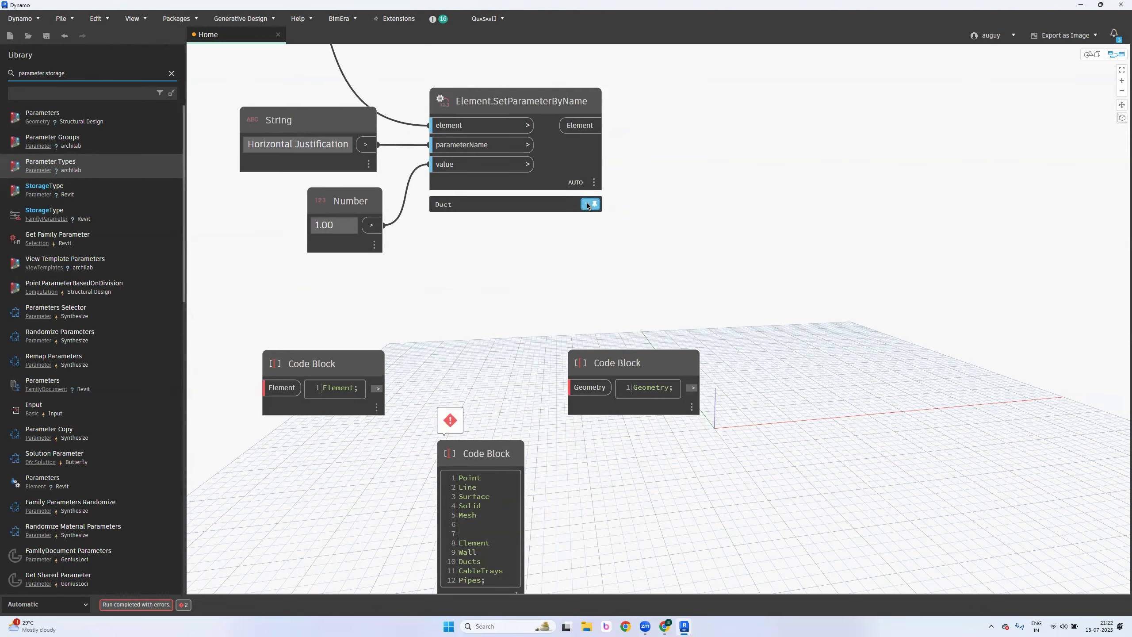
scroll(612, 281, down, 4)
scroll(535, 71, up, 3)
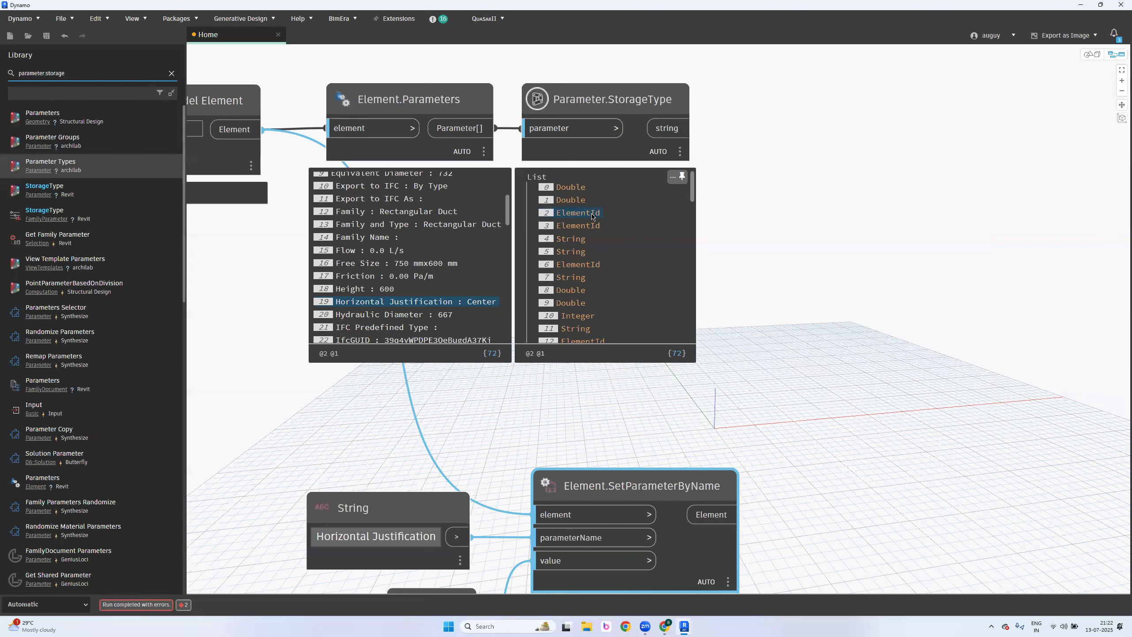
middle_drag(856, 333, 979, 332)
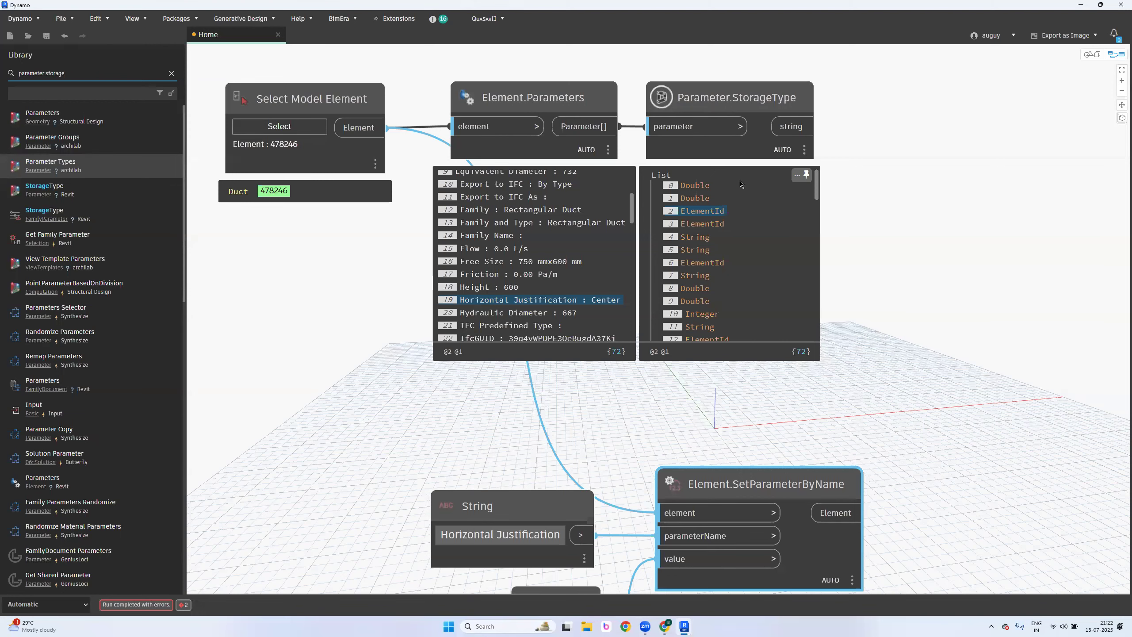
middle_drag(879, 224, 834, 249)
scroll(502, 249, up, 4)
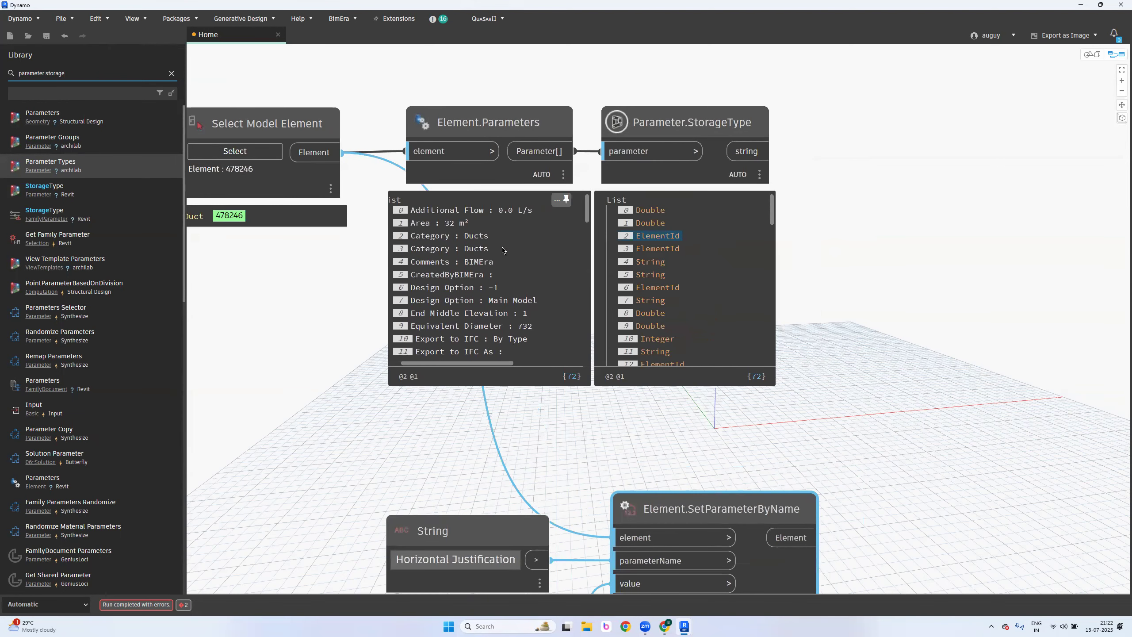
click(457, 251)
click(646, 251)
click(658, 288)
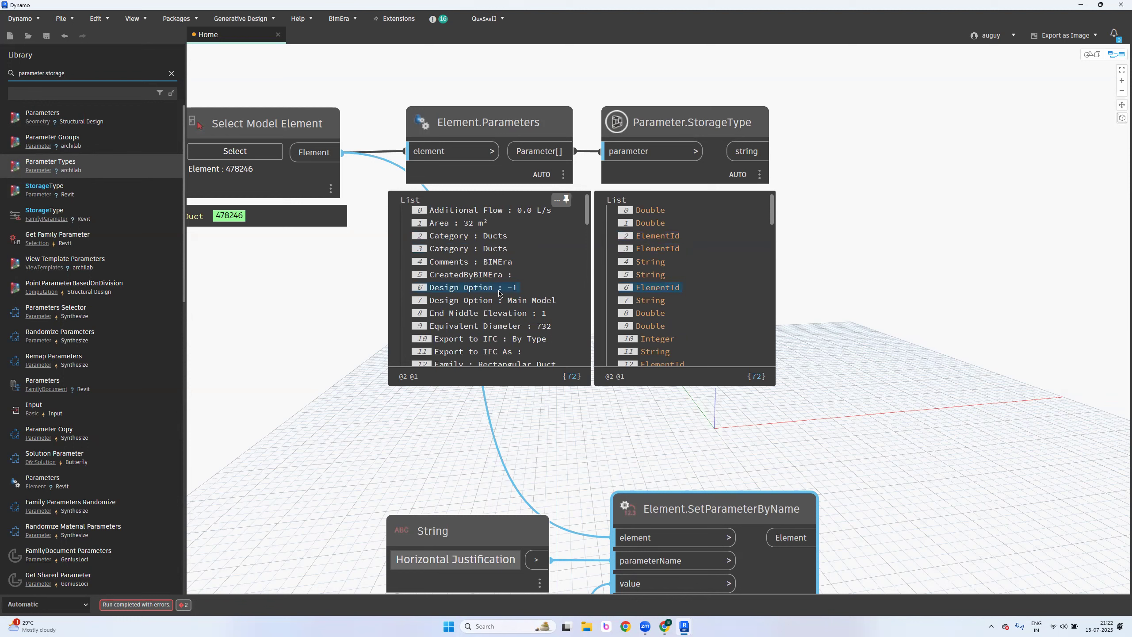
click(976, 237)
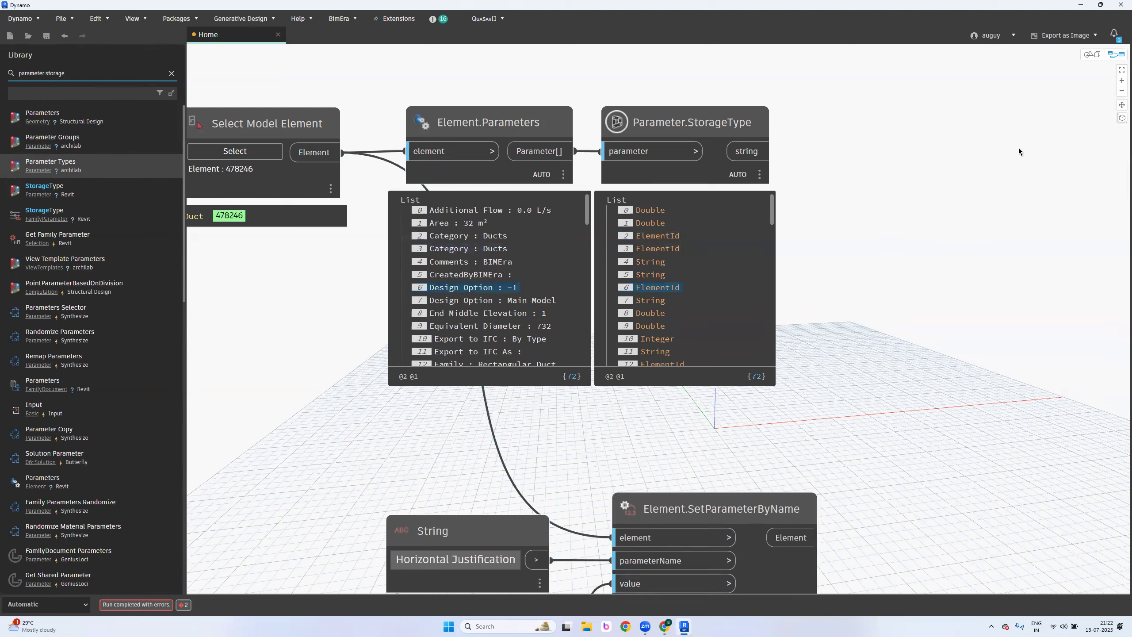
Back in Revit, create a new design option set with Option 1 in Design Options
click(1080, 5)
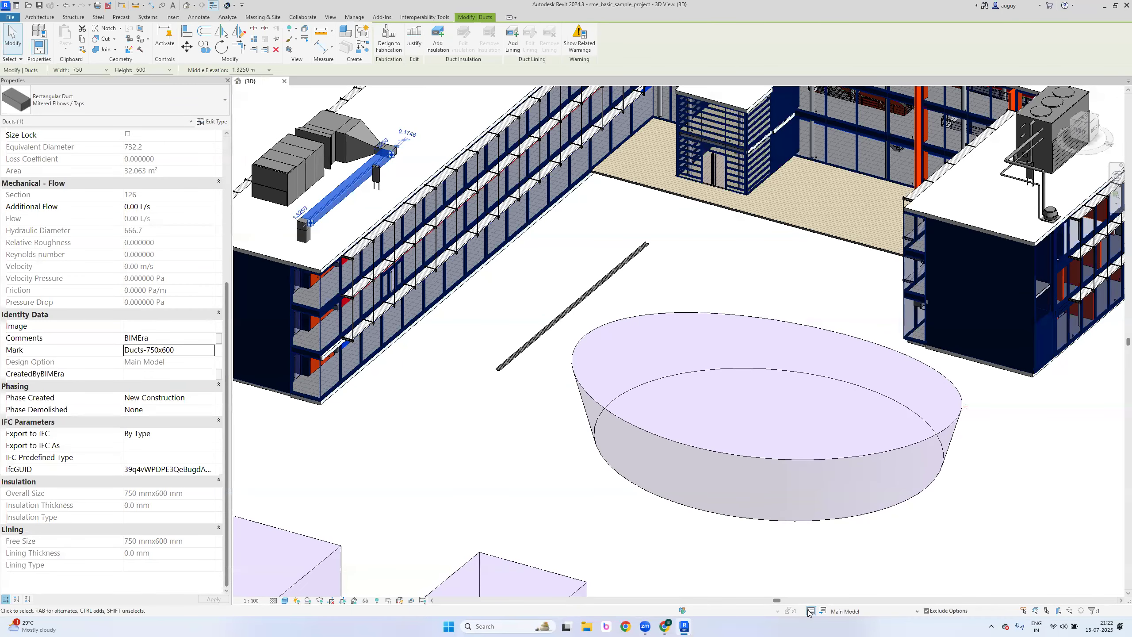
click(682, 609)
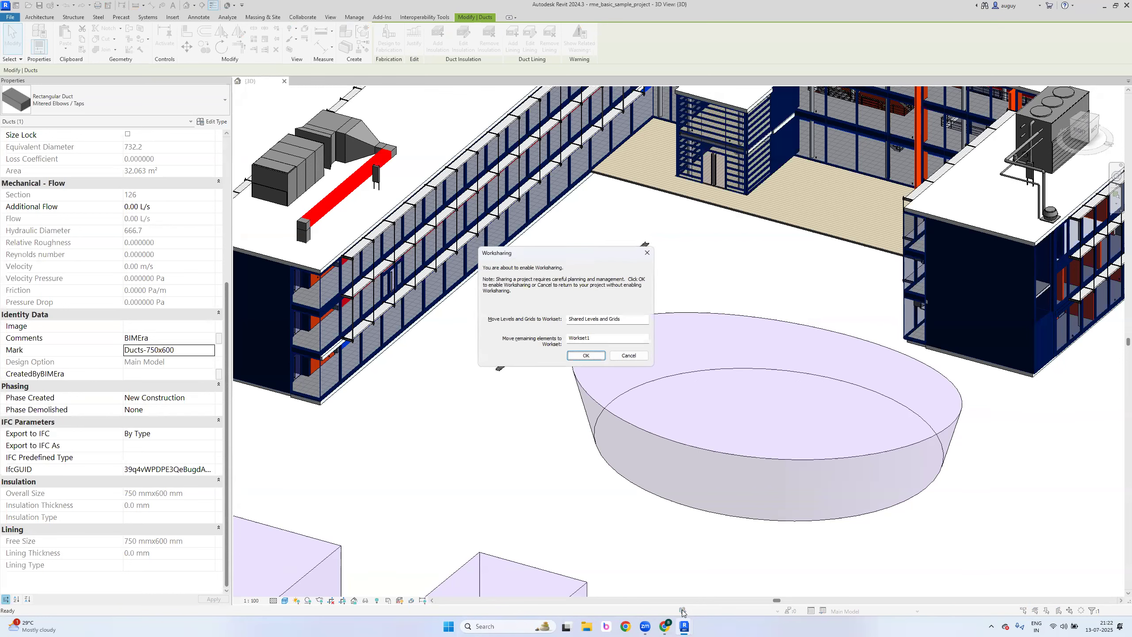
click(810, 609)
drag(955, 397, 562, 247)
click(693, 312)
click(593, 306)
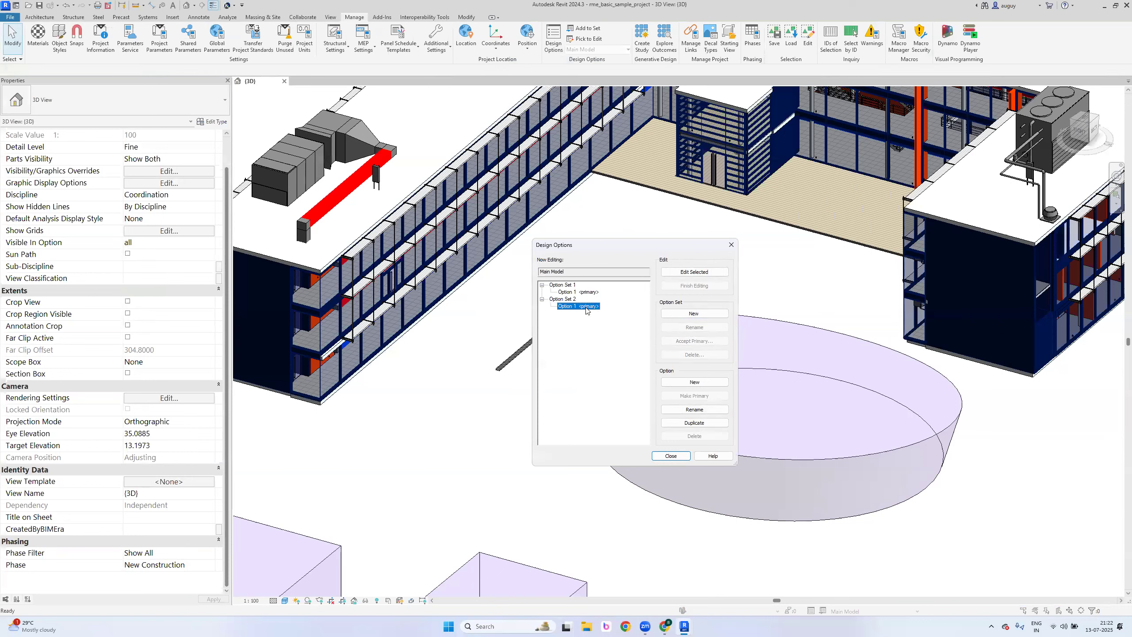
click(672, 455)
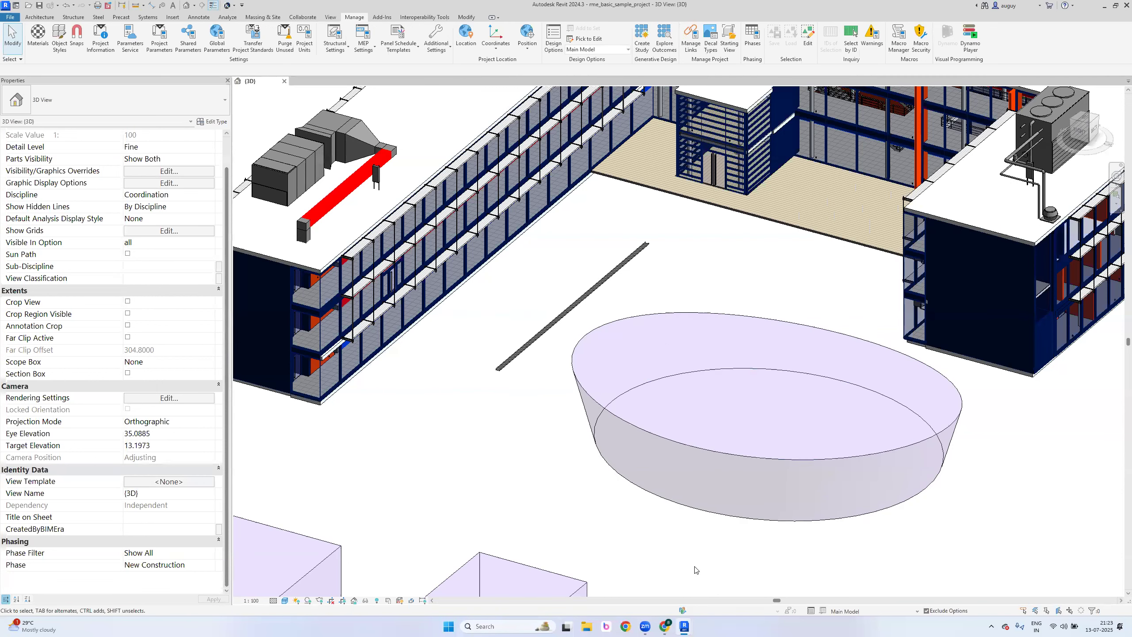
Make primary Option 1 the active design option, then Alt+Tab back to Dynamo
click(848, 612)
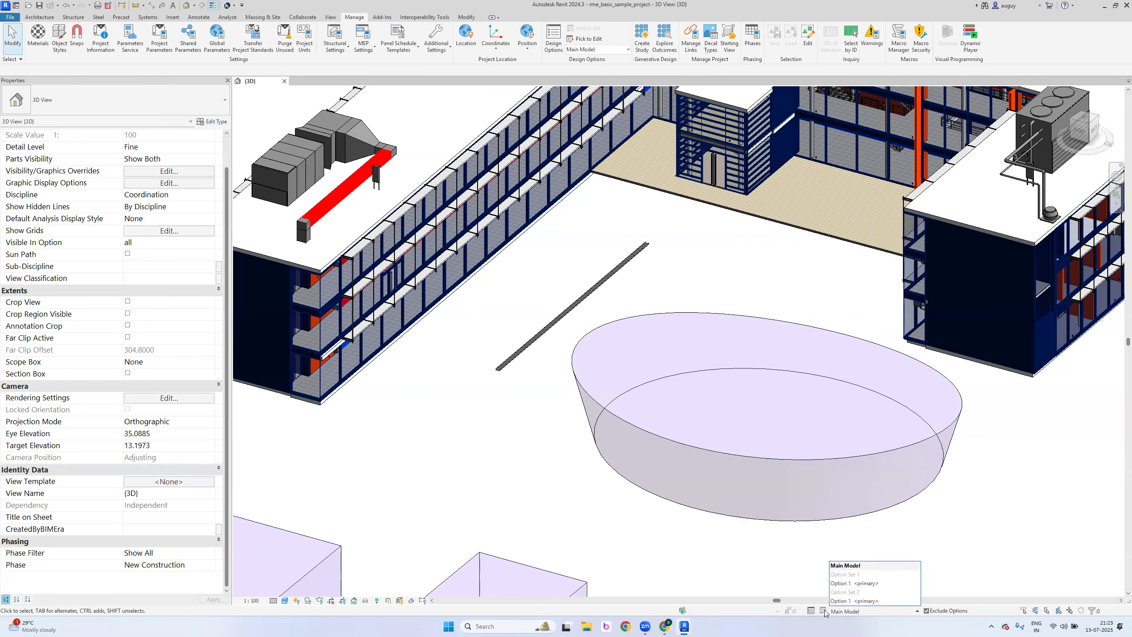
click(850, 602)
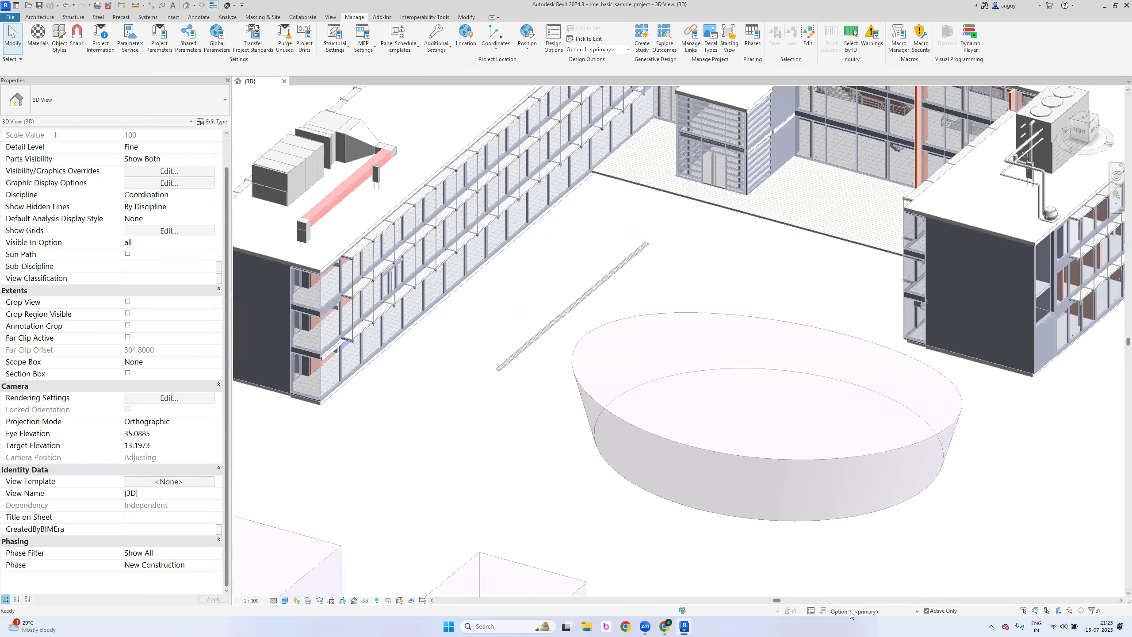
click(861, 611)
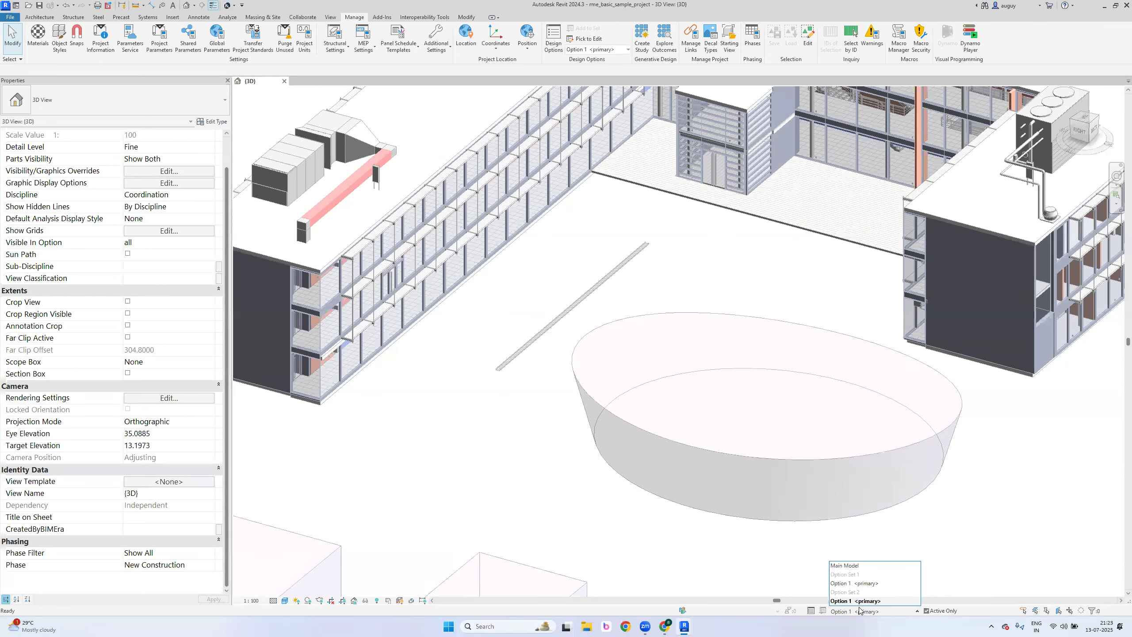
click(859, 588)
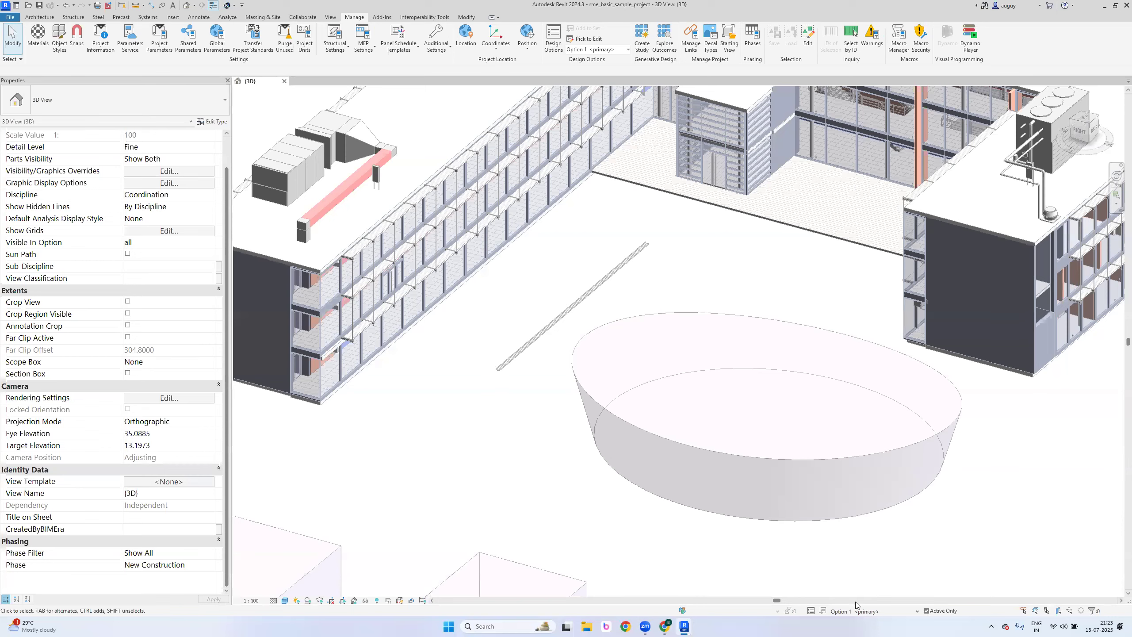
key(alt+Tab)
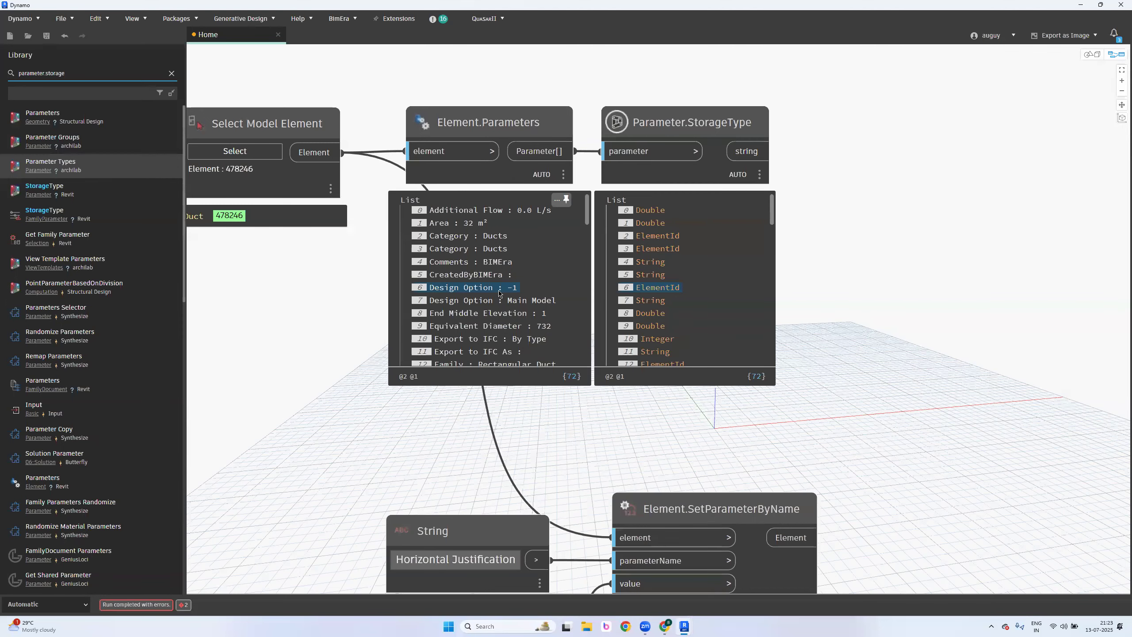
Restore the Dynamo window and snap it to the left half, with Revit on the right
scroll(387, 305, down, 1)
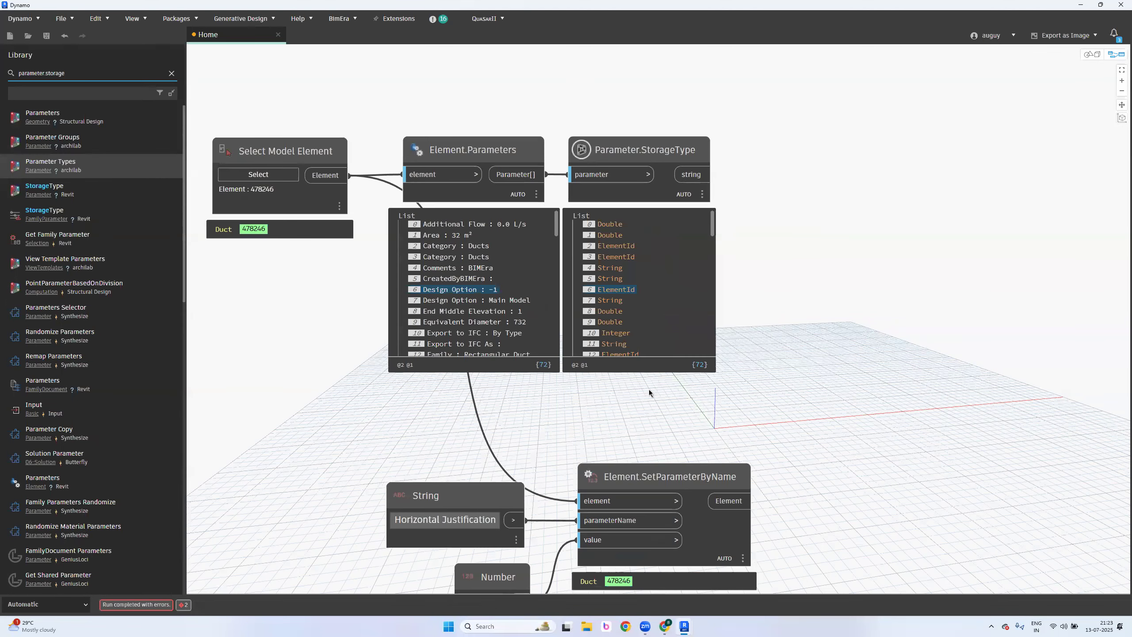
scroll(649, 390, up, 2)
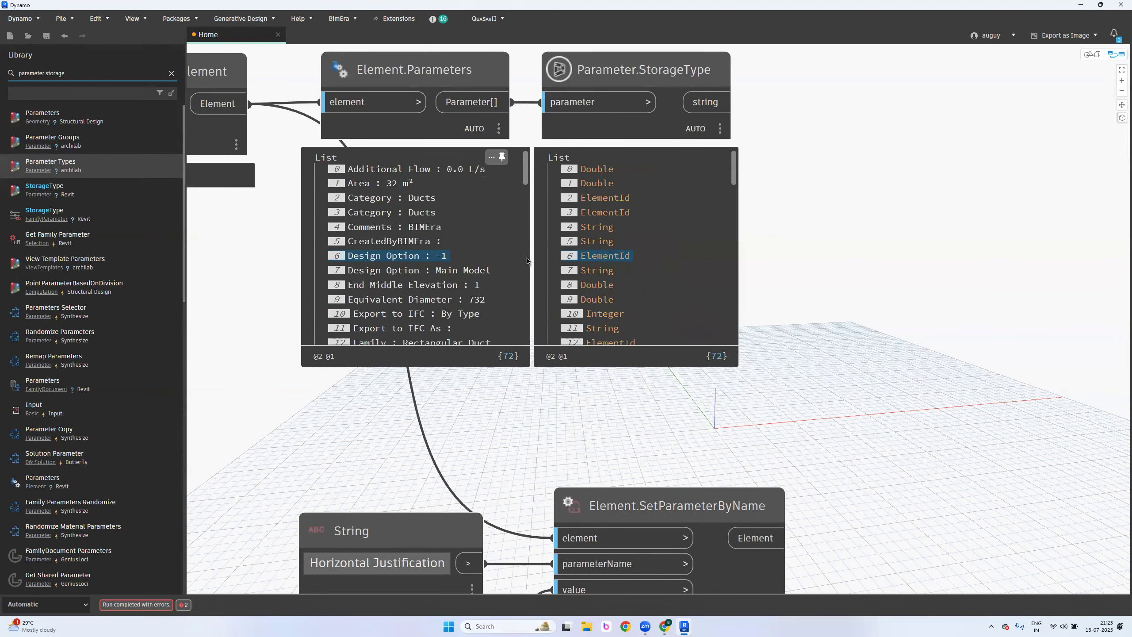
scroll(855, 271, down, 3)
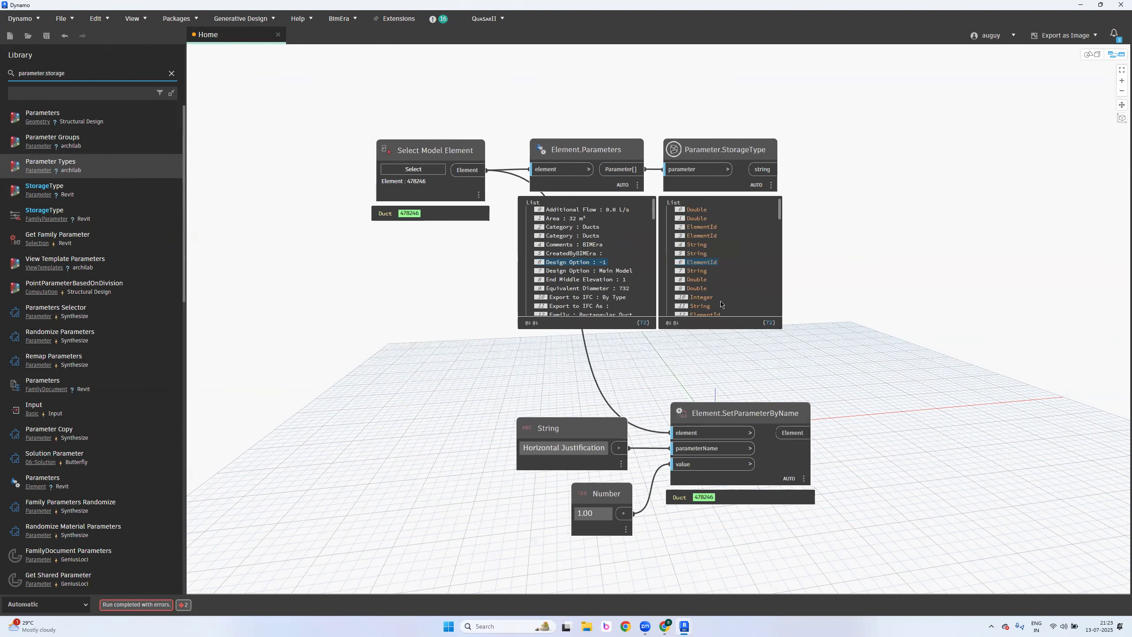
middle_drag(907, 312, 720, 301)
scroll(720, 301, down, 1)
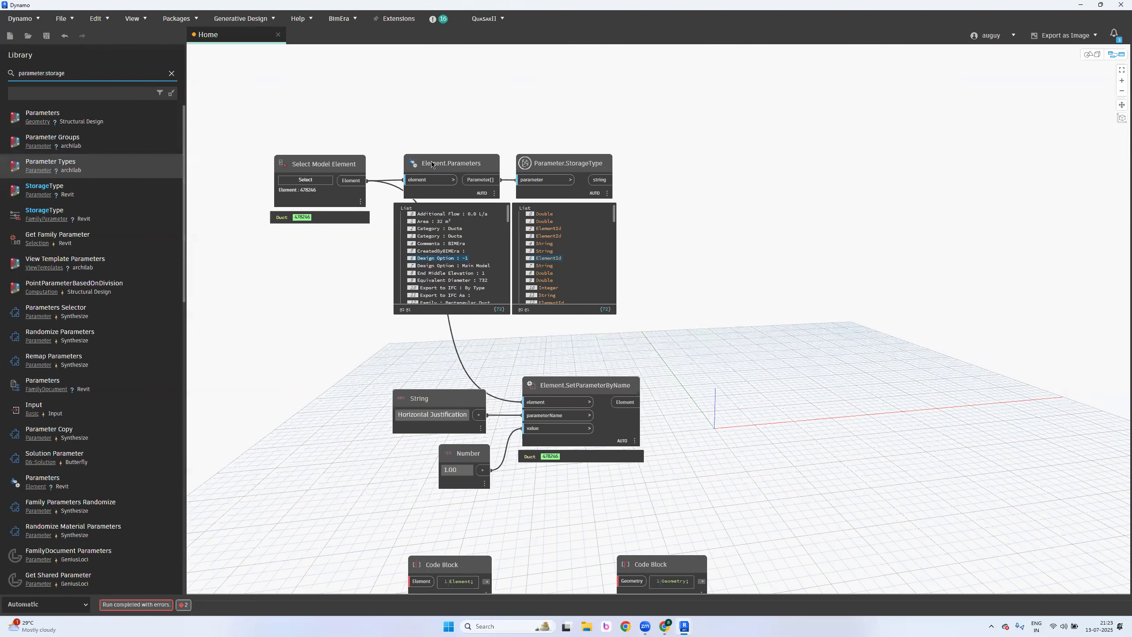
double_click(302, 5)
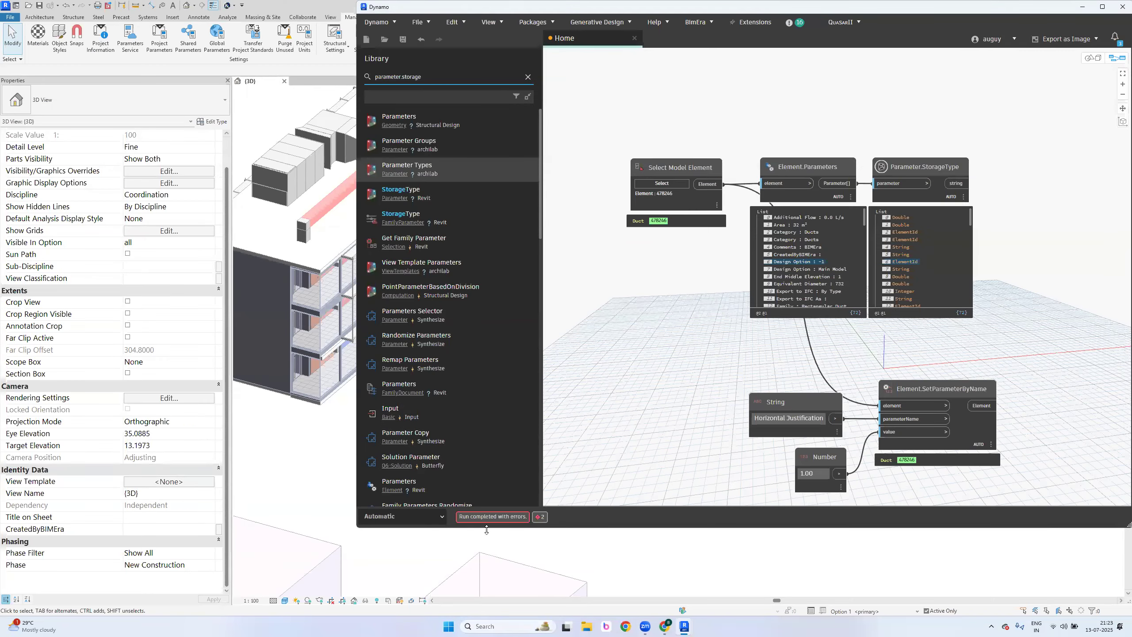
drag(486, 529, 487, 616)
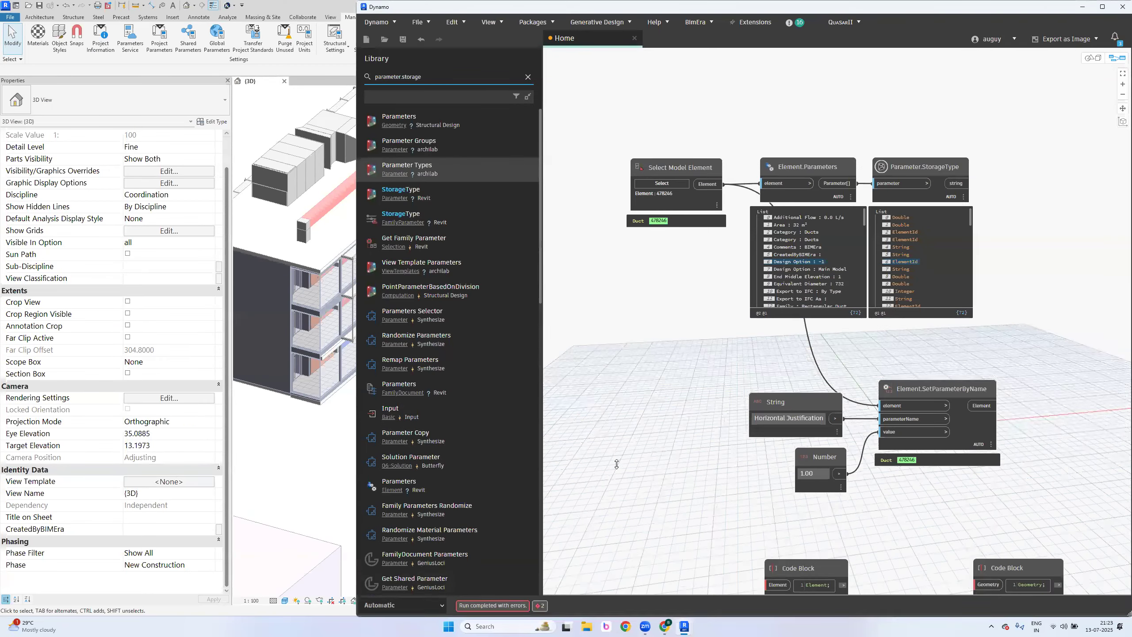
scroll(658, 284, down, 3)
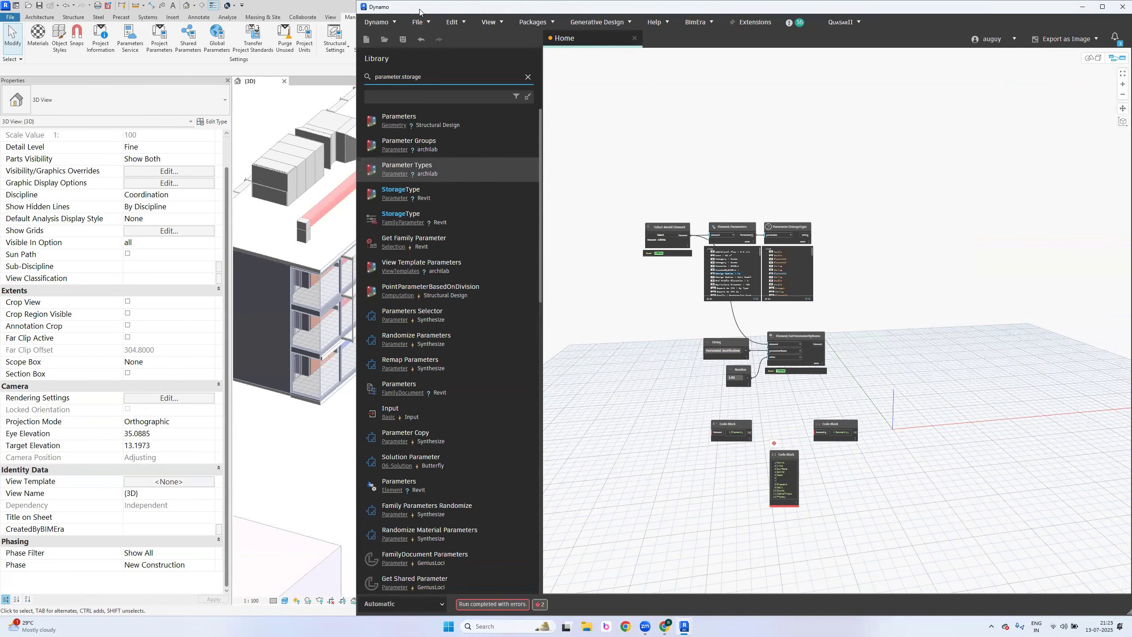
drag(418, 9, 2, 17)
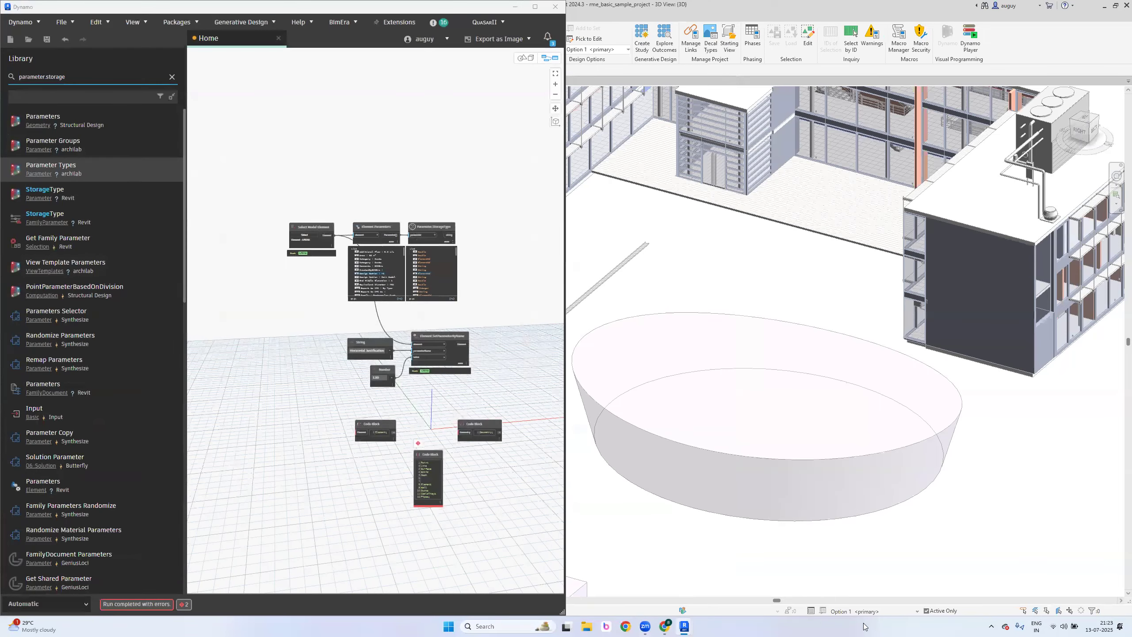
click(713, 222)
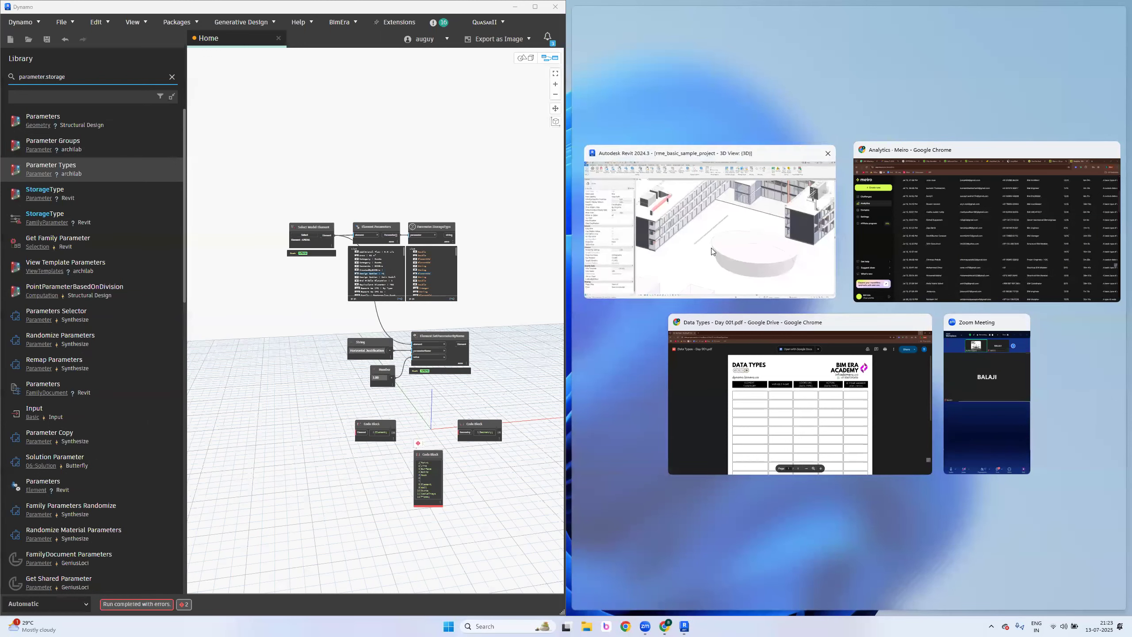
Set Revit's active design option back to Main Model
click(802, 609)
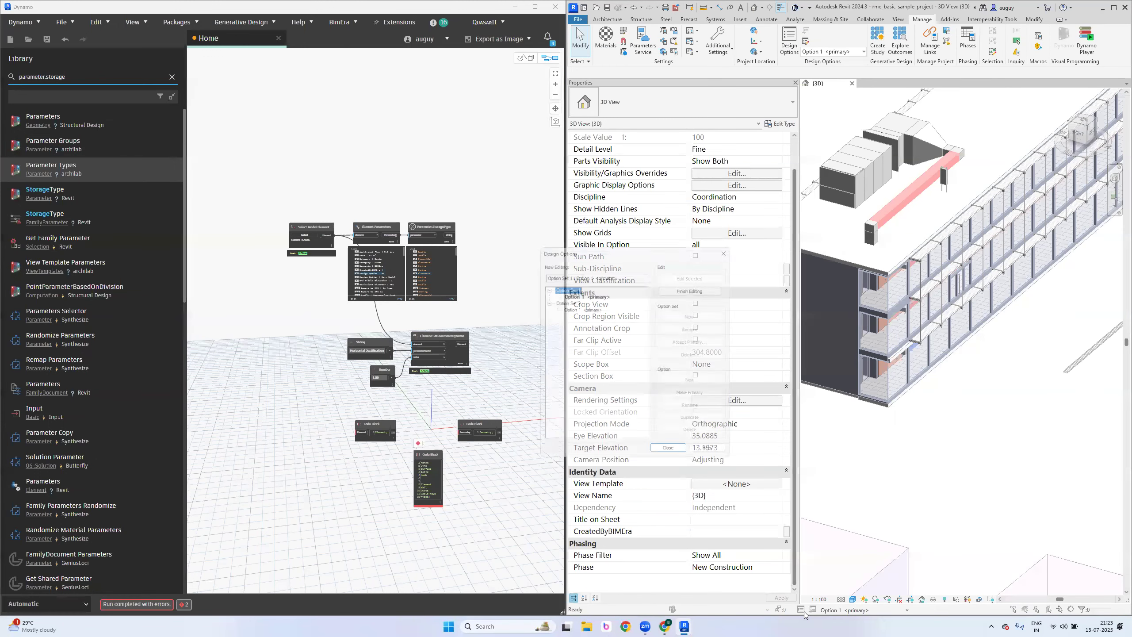
click(672, 456)
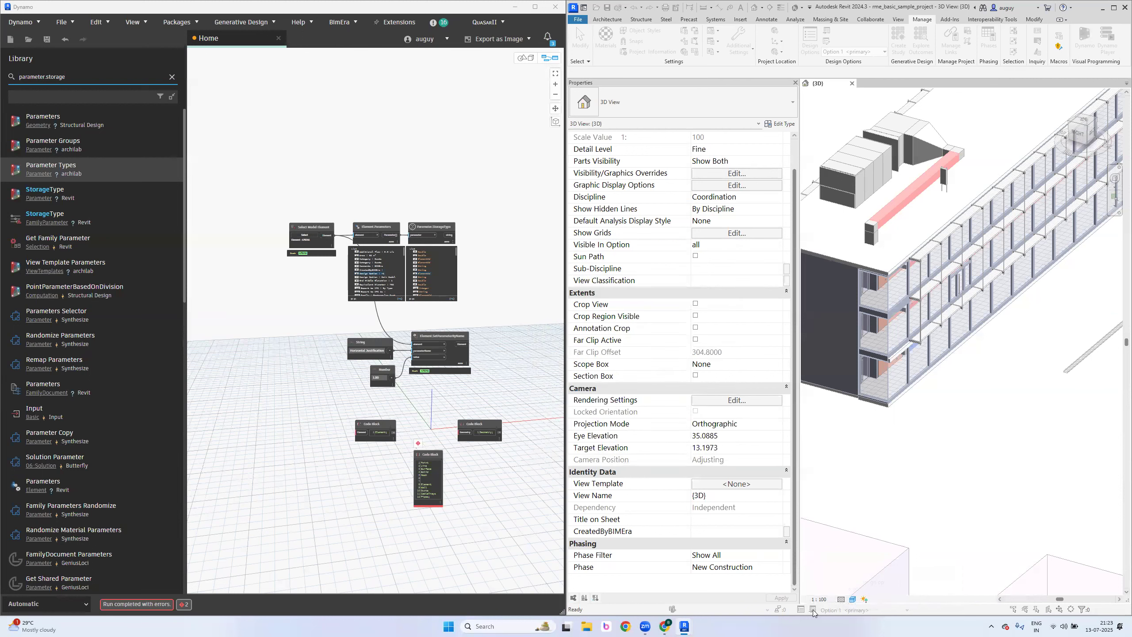
click(857, 610)
click(860, 571)
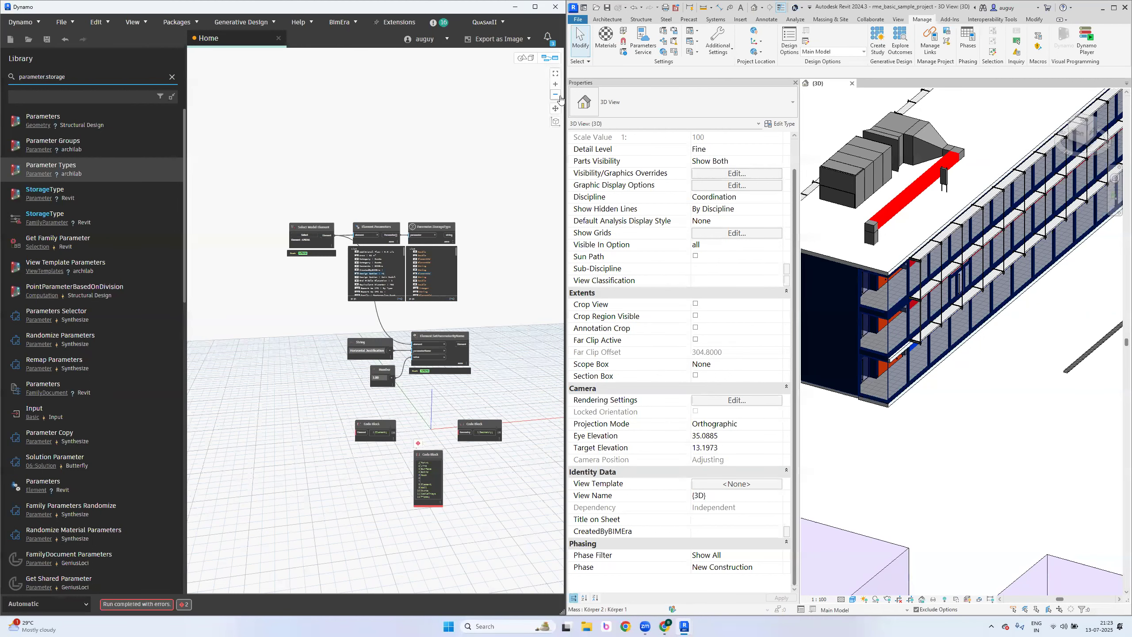
Rearrange the windows with Revit snapped left and Dynamo snapped right, adjusting the split
mouse_move(565, 101)
drag(566, 101, 1065, 101)
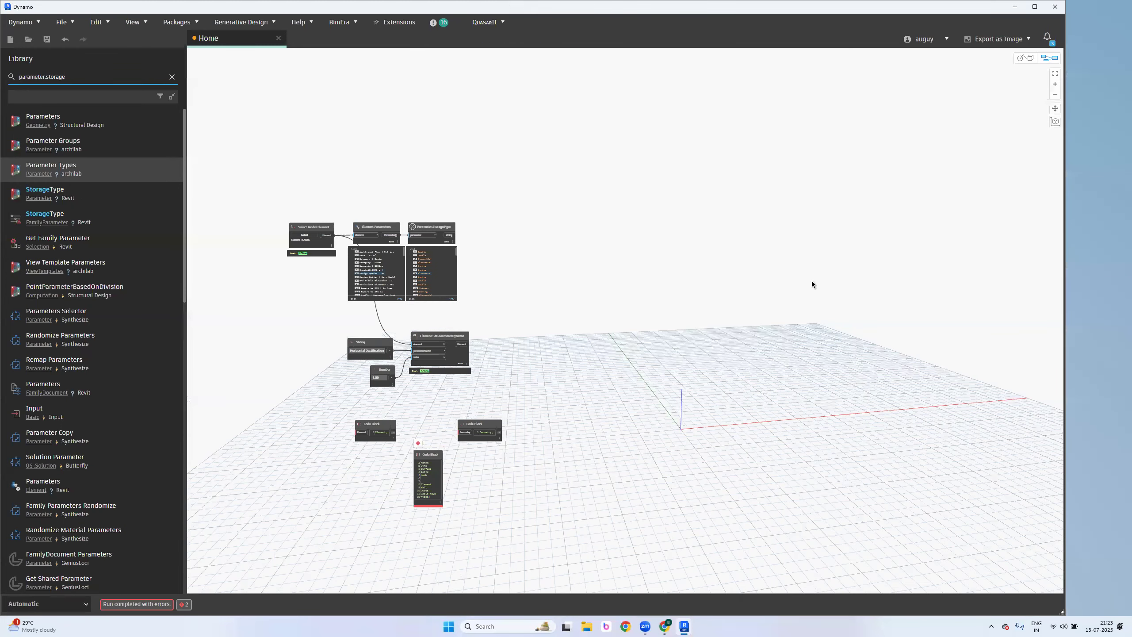
middle_drag(476, 485, 601, 441)
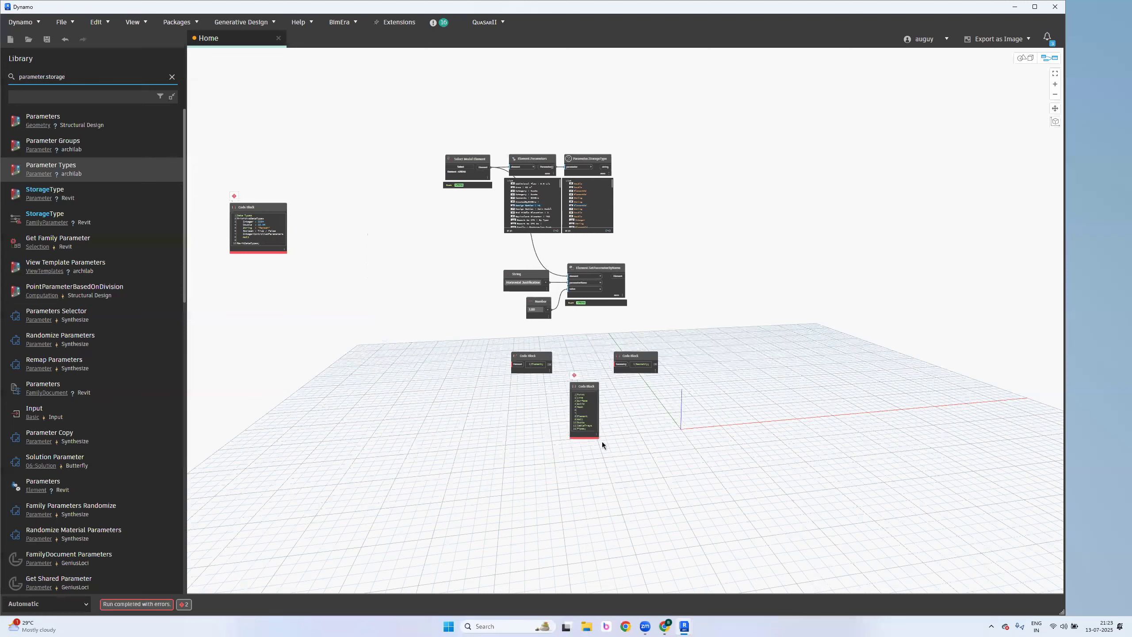
scroll(558, 237, up, 5)
scroll(559, 237, down, 1)
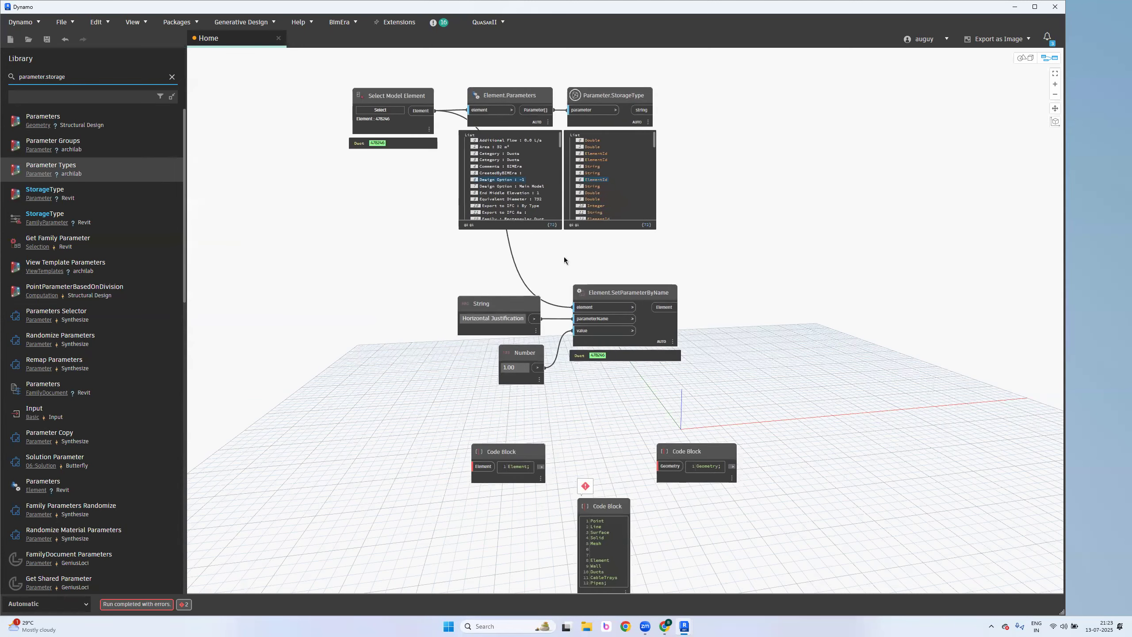
double_click(185, 9)
click(683, 92)
click(687, 73)
key(super+Left)
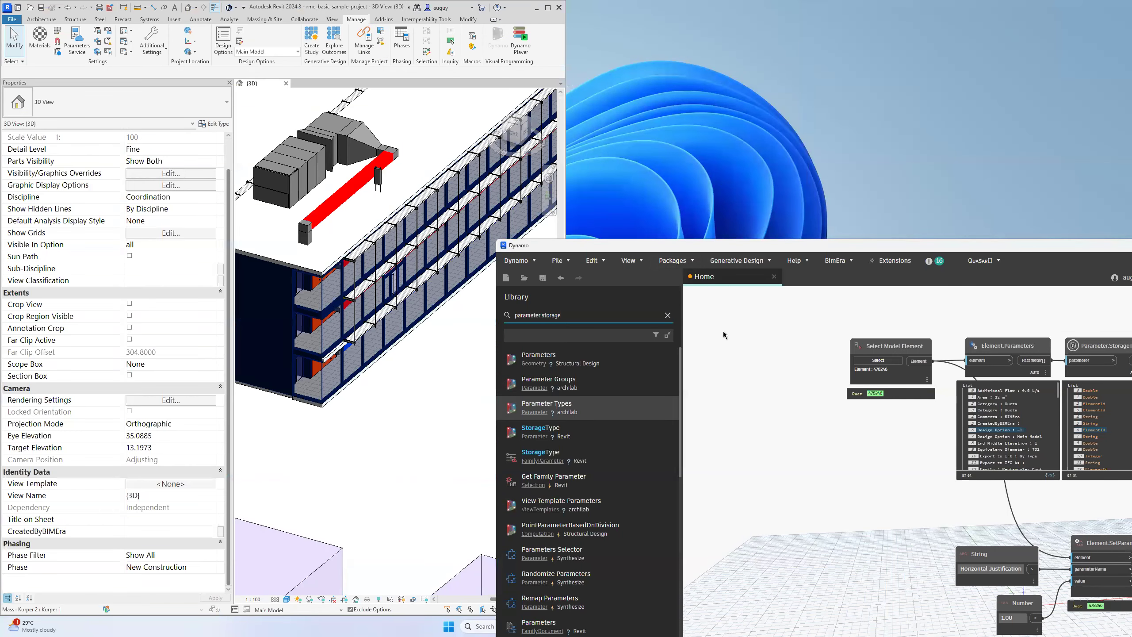
key(super+Right)
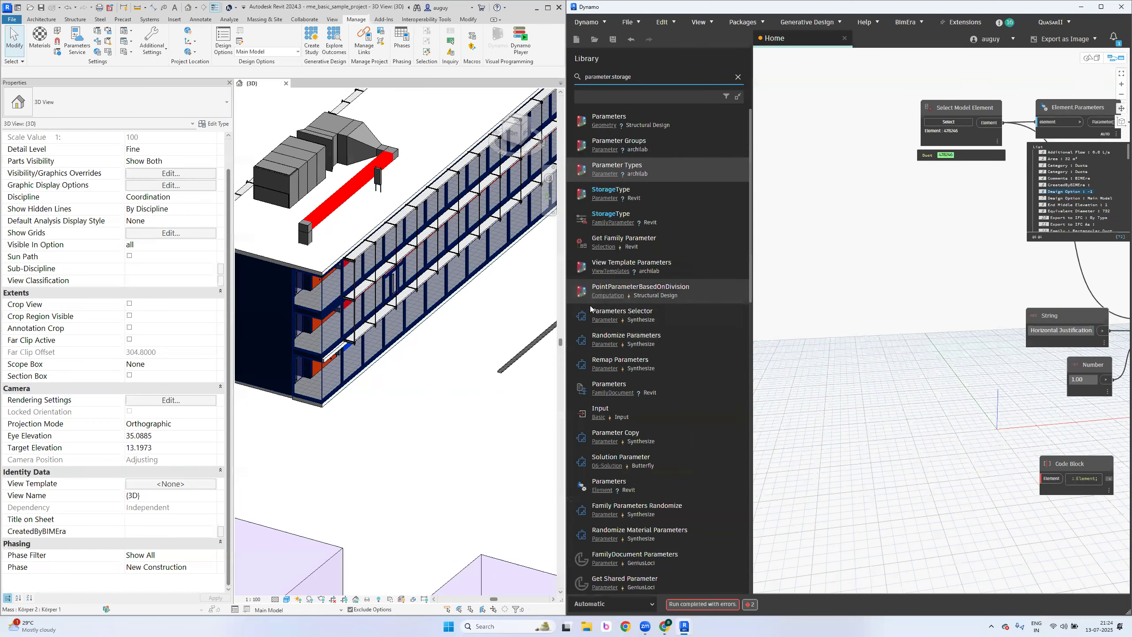
drag(564, 288, 405, 290)
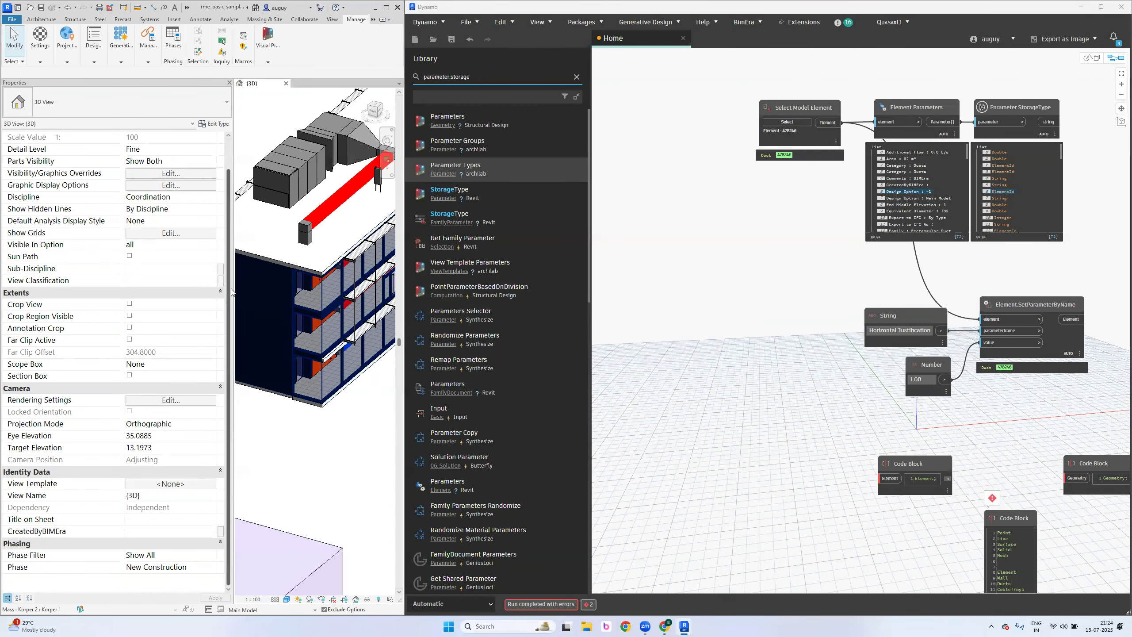
Narrow Revit's Properties panel and Dynamo's node library, then frame the element and parameter nodes
drag(234, 290, 171, 292)
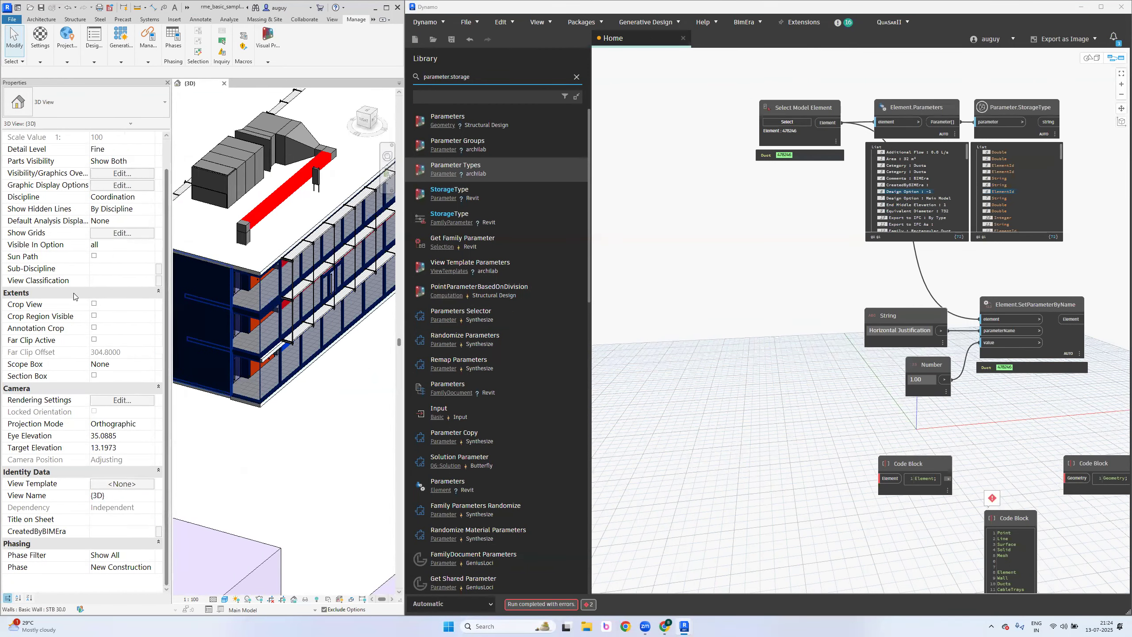
click(669, 318)
drag(590, 330, 520, 335)
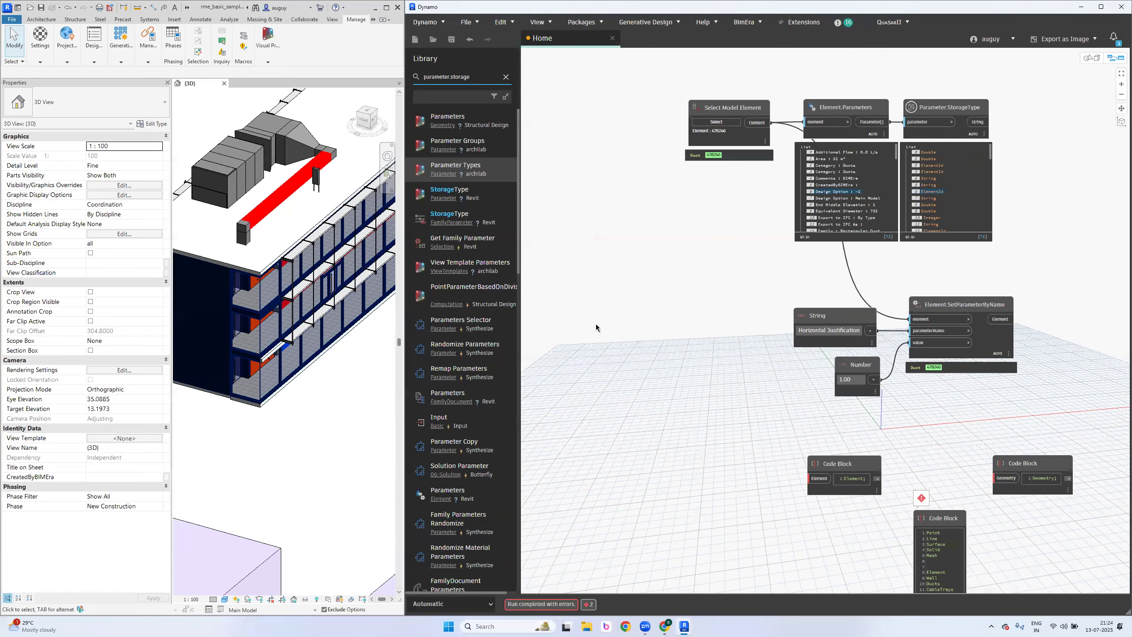
scroll(976, 522, down, 3)
scroll(709, 449, up, 3)
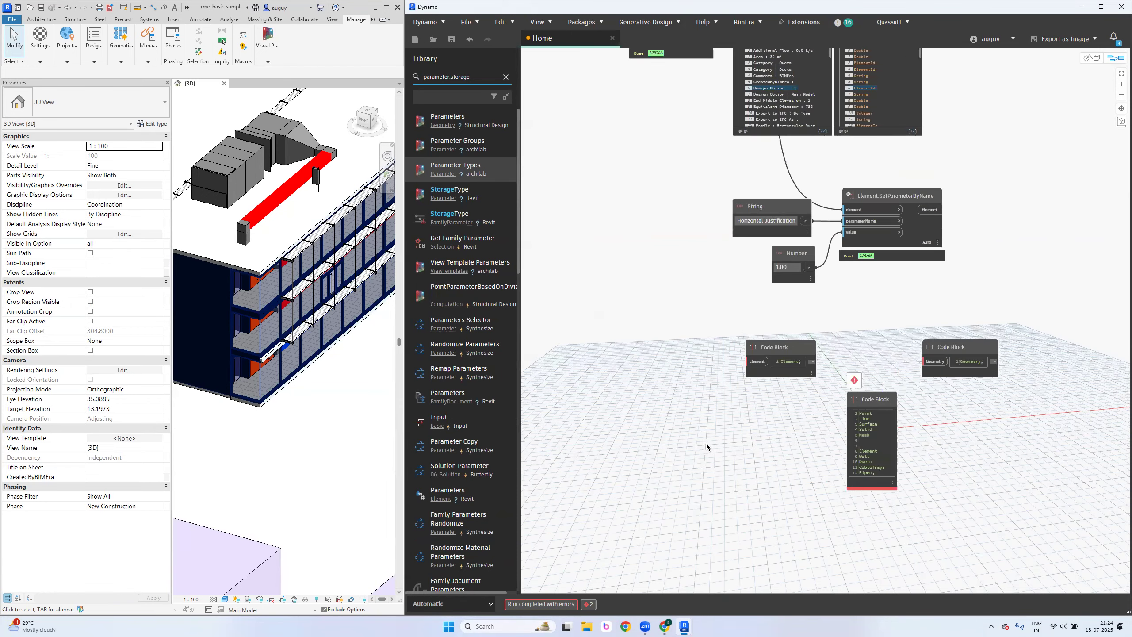
middle_drag(994, 532, 904, 584)
middle_drag(661, 107, 666, 251)
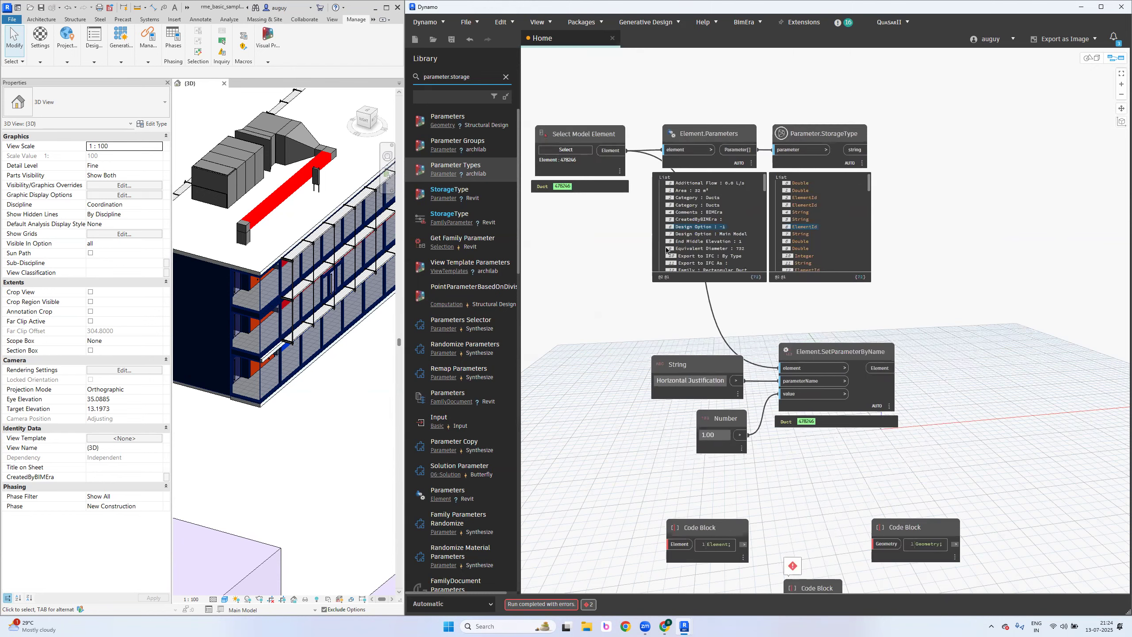
Select the red duct and check its Reference Level options (Level 1–3, Roof Level), keeping Roof Level
click(274, 199)
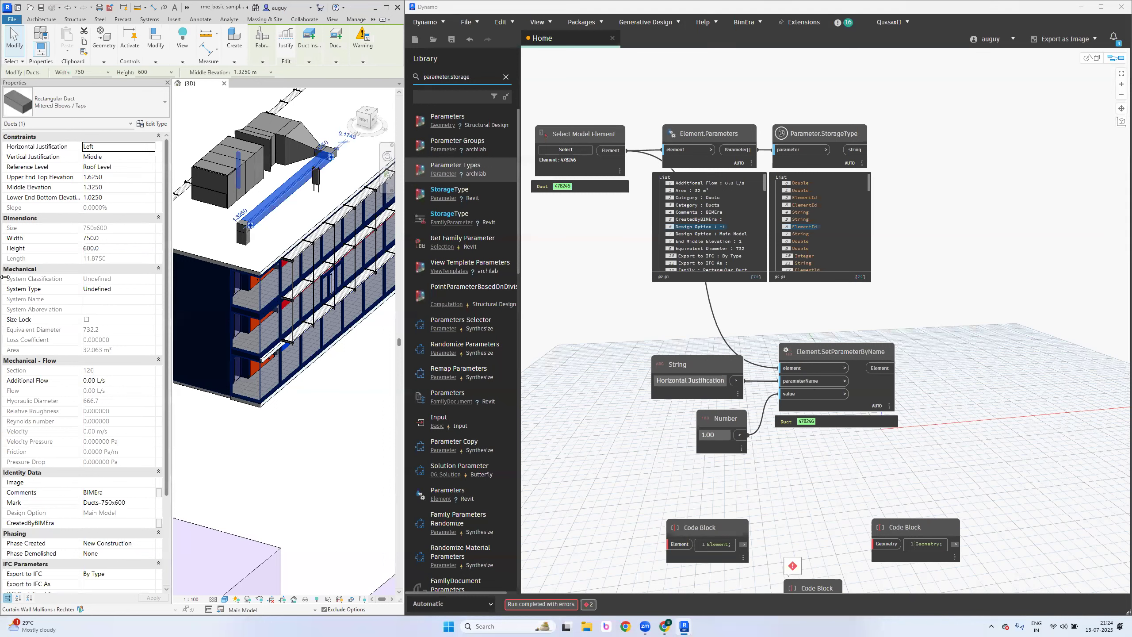
click(121, 149)
click(122, 155)
click(142, 169)
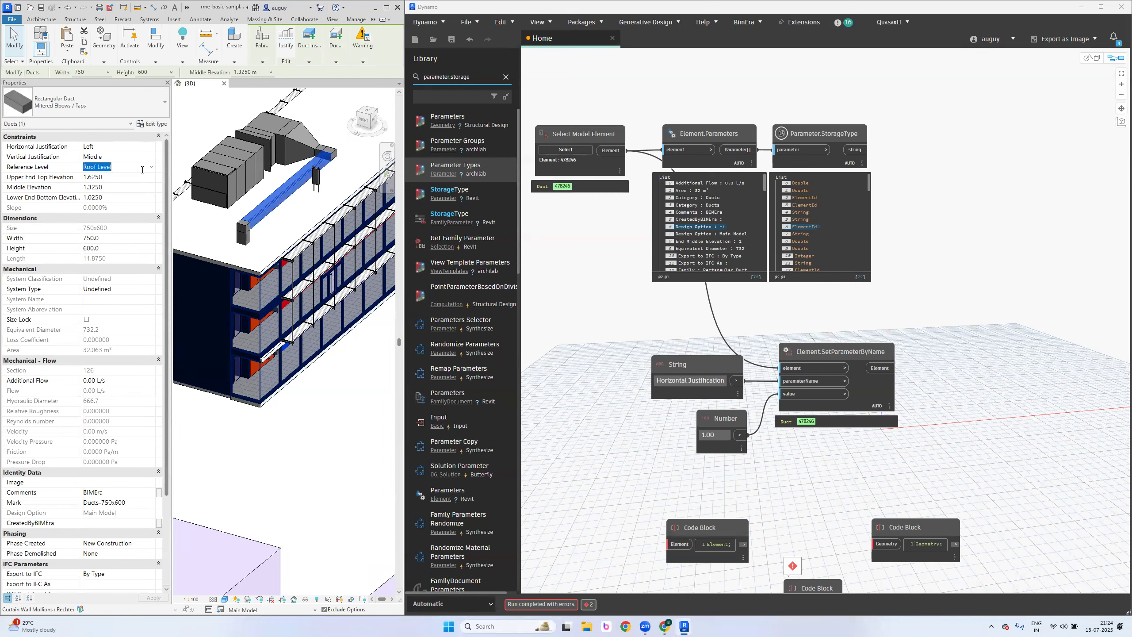
click(152, 168)
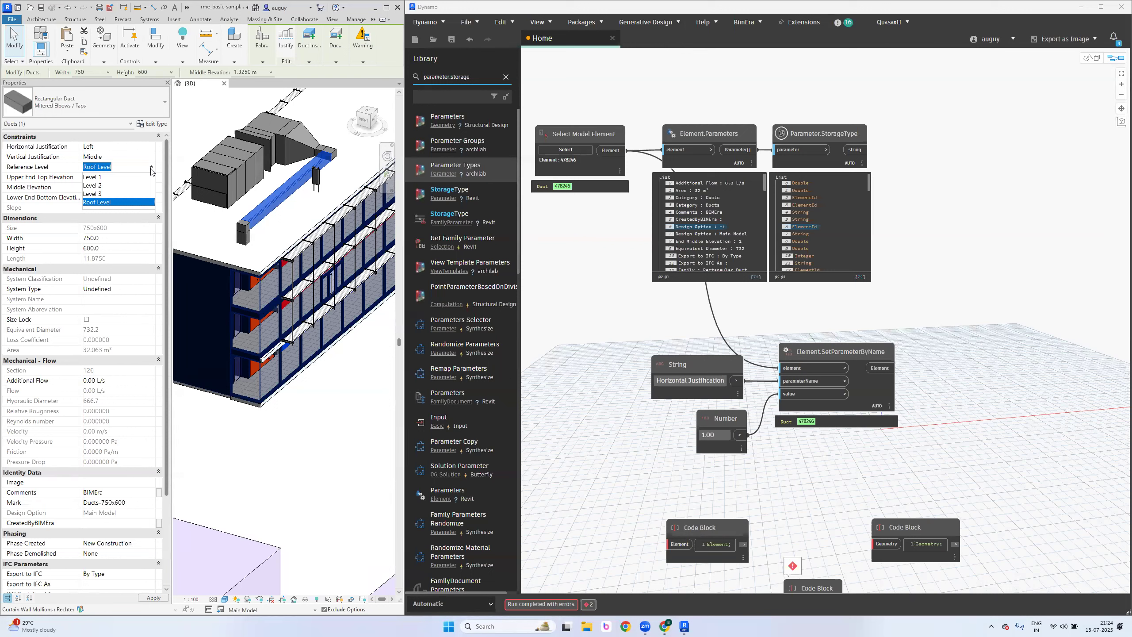
click(23, 169)
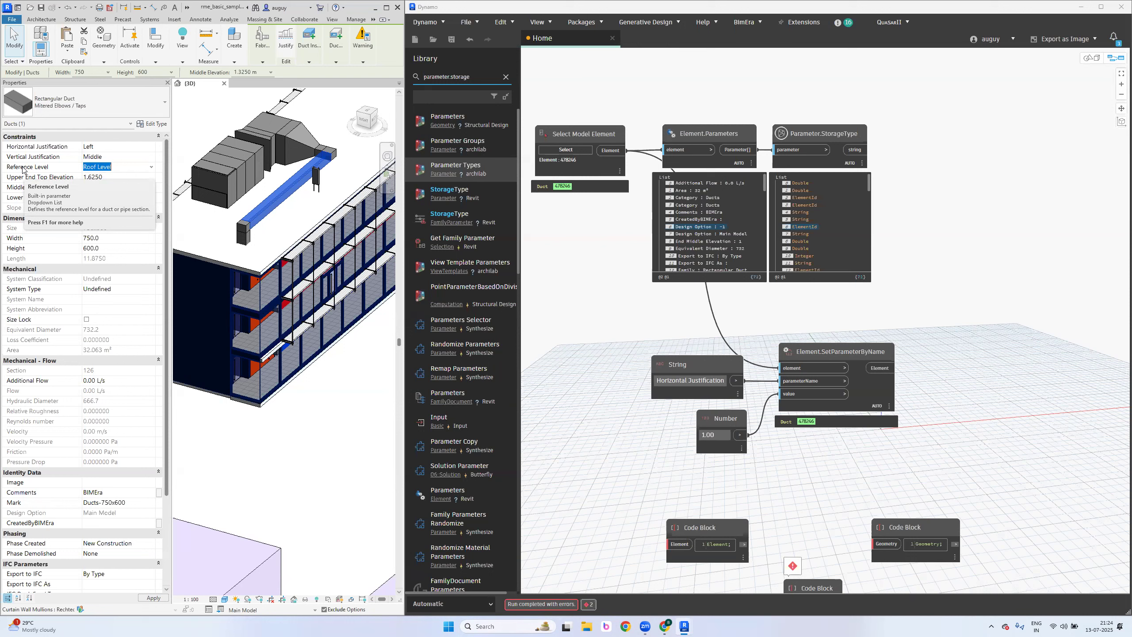
middle_drag(904, 314, 936, 391)
Add an Element.GetParameterValueByName node and feed the selected duct into it
right_click(840, 82)
text(g)
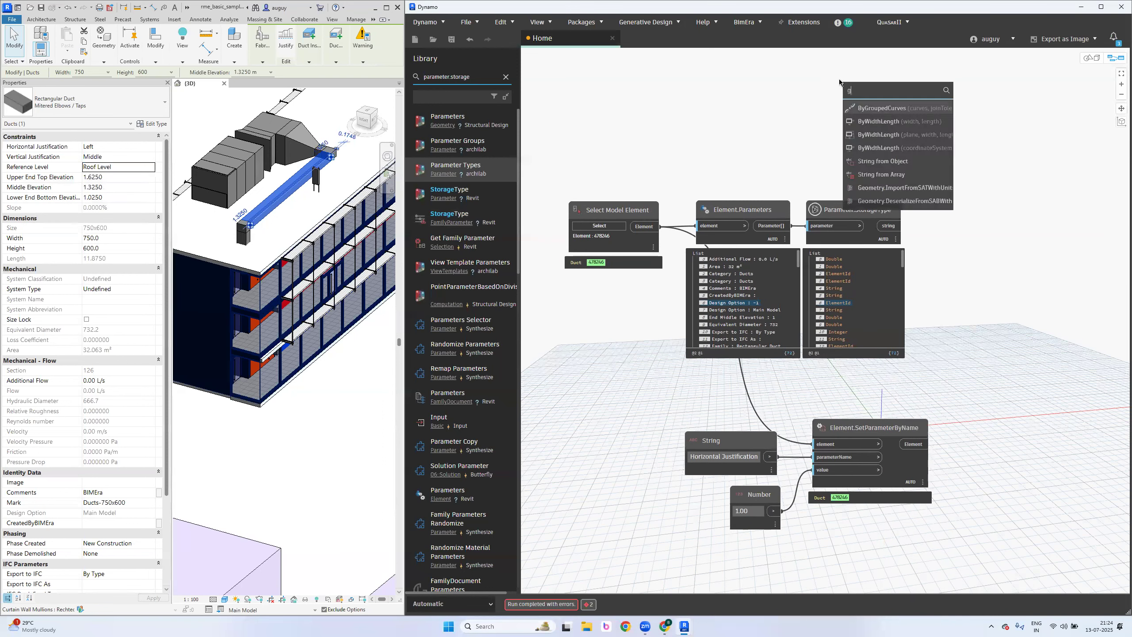
text(etparma)
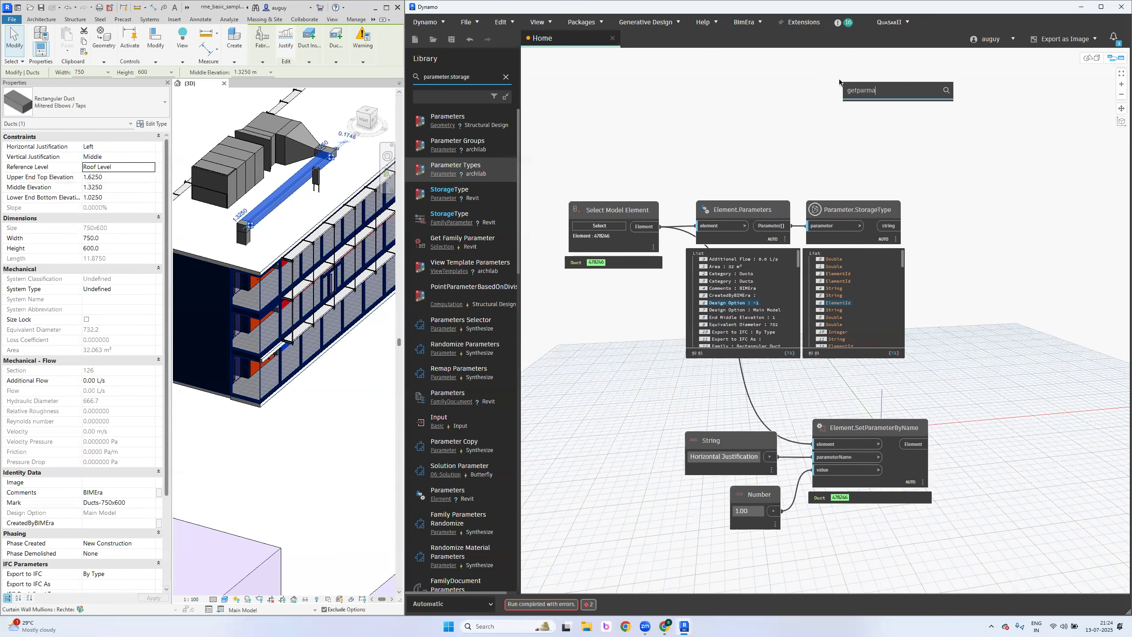
key(BackSpace)
key(BackSpace)
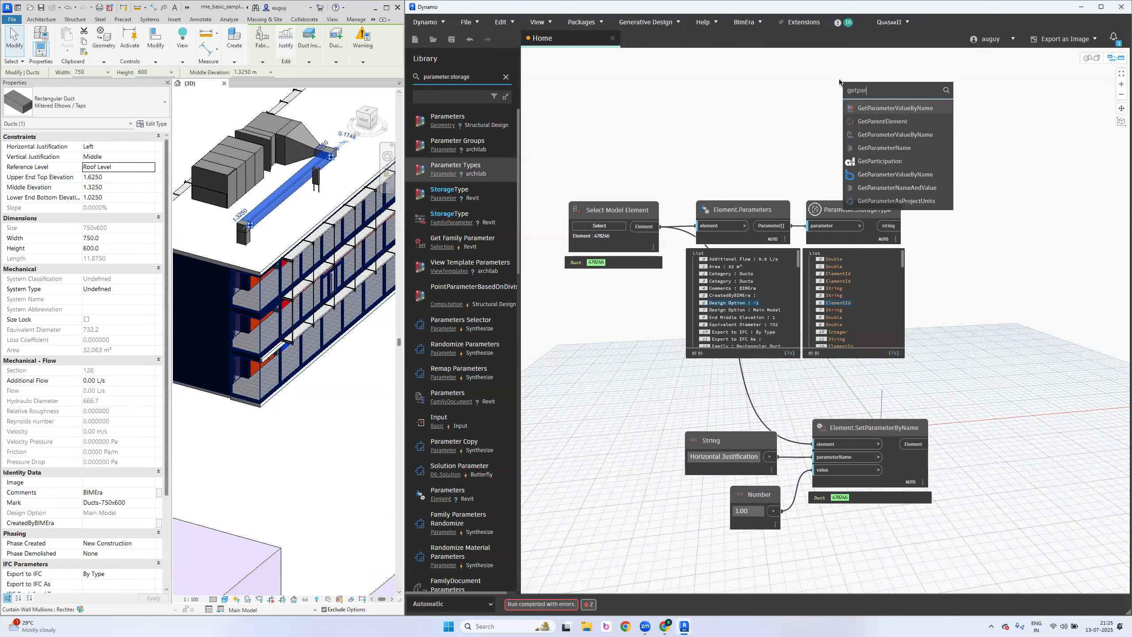
key(Return)
drag(659, 226, 852, 109)
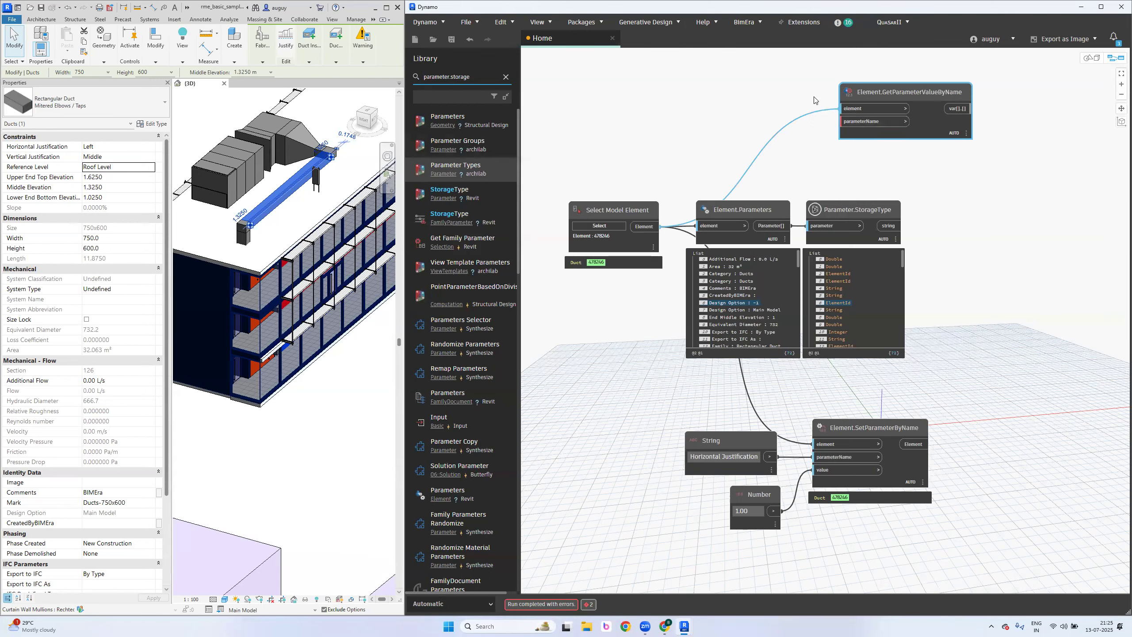
scroll(815, 97, up, 3)
Add a String node reading 'Reference Level' and wire it into parameterName
right_click(721, 138)
text(st)
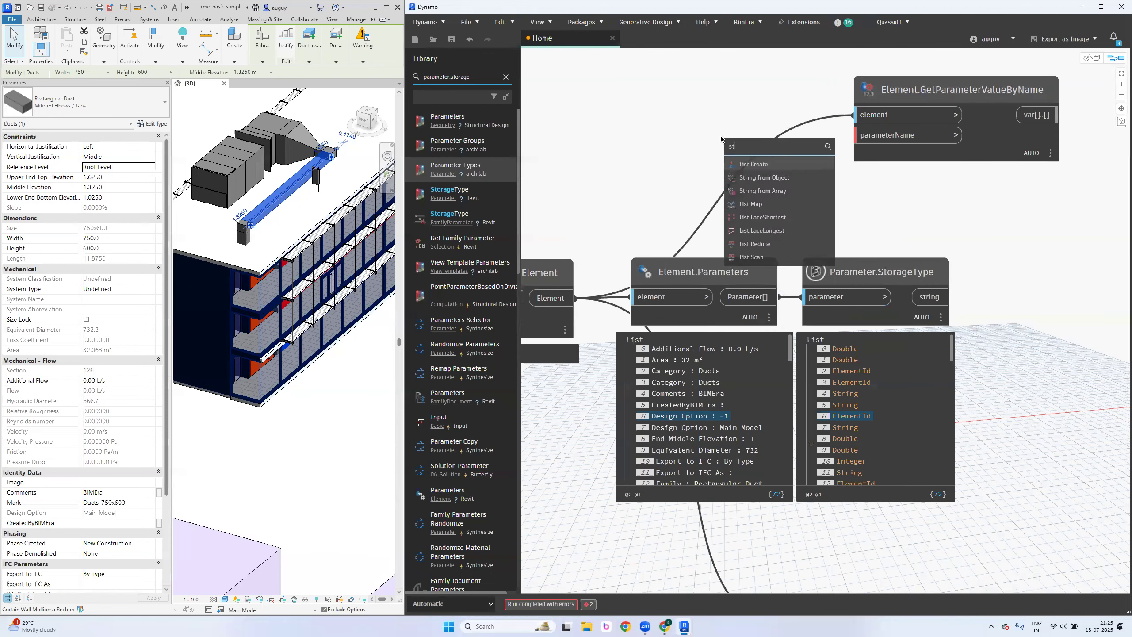
text(ring)
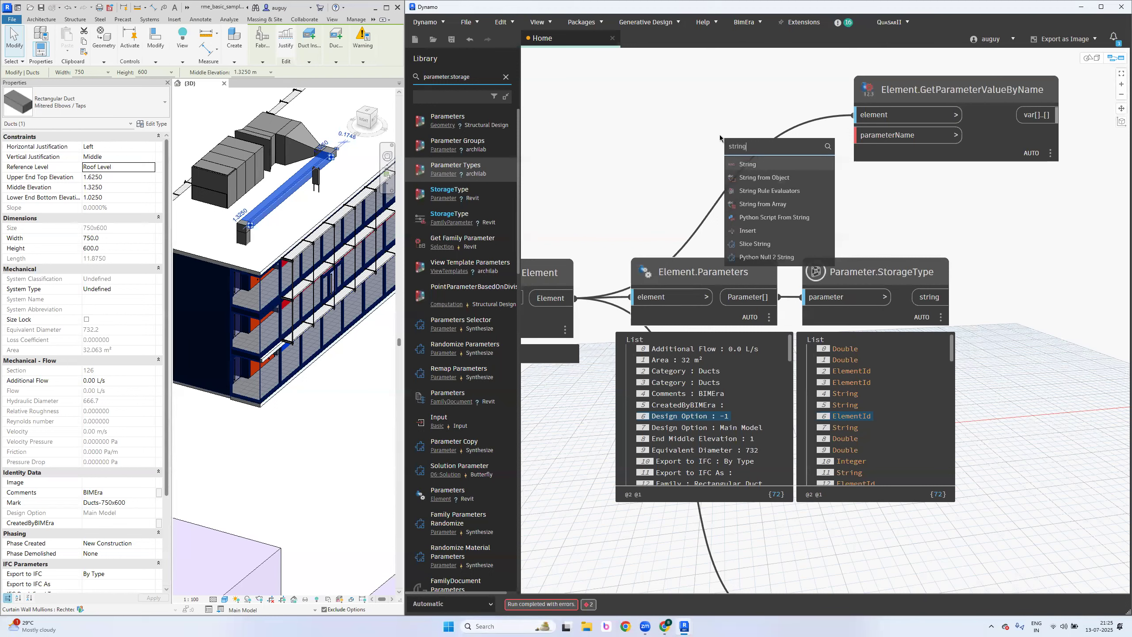
key(Return)
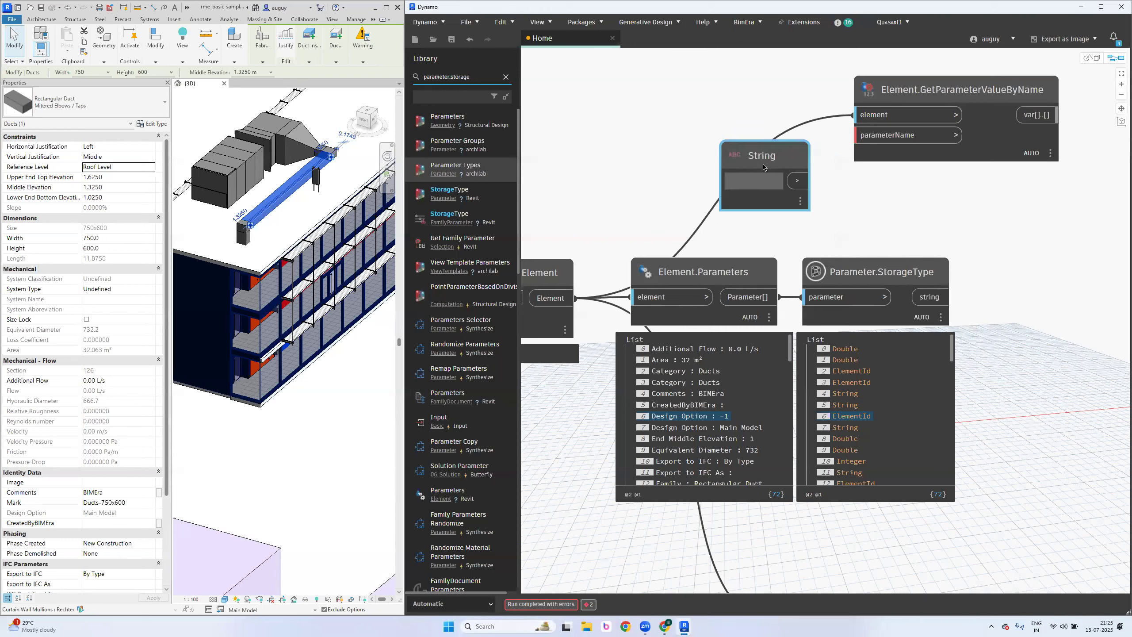
drag(763, 168, 767, 124)
click(765, 137)
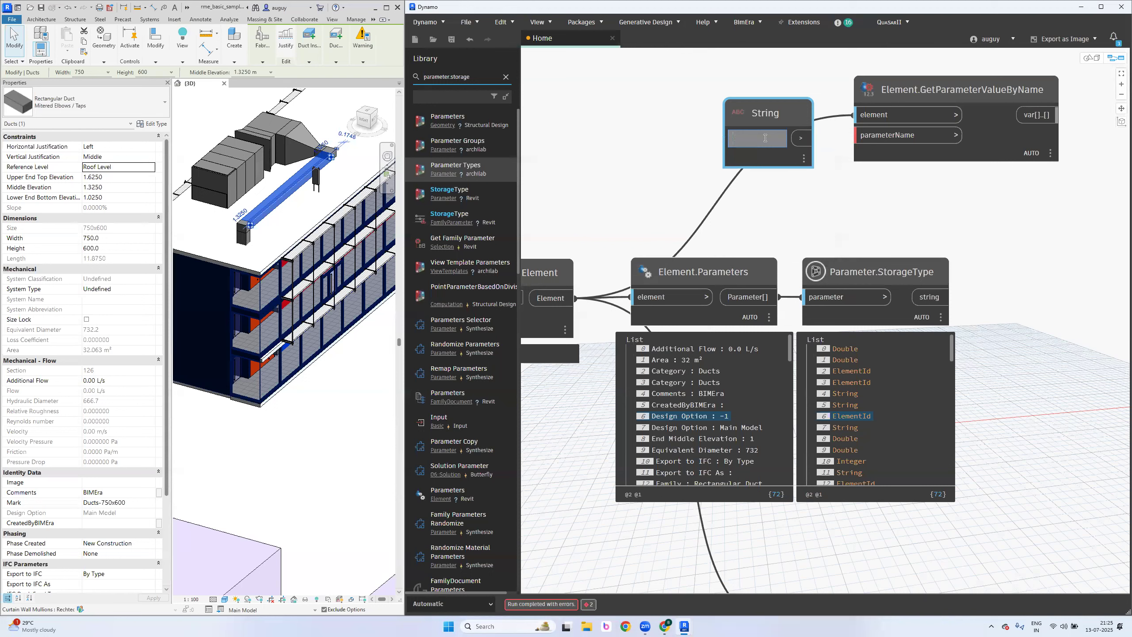
text(Reference Level)
click(777, 168)
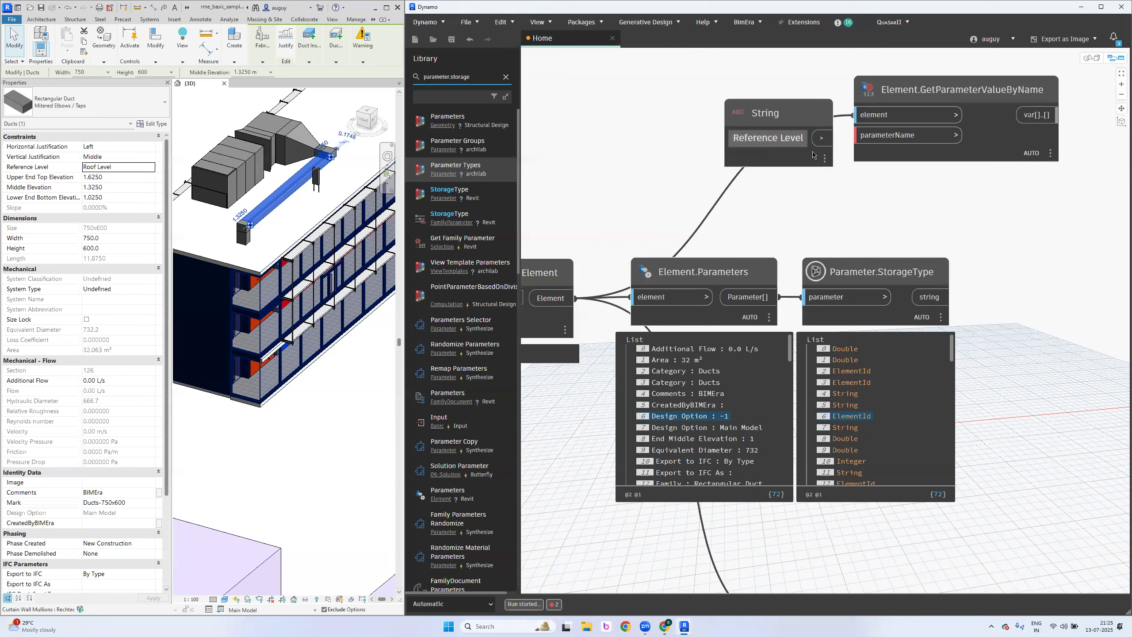
drag(777, 168, 762, 165)
drag(805, 136, 860, 138)
click(859, 138)
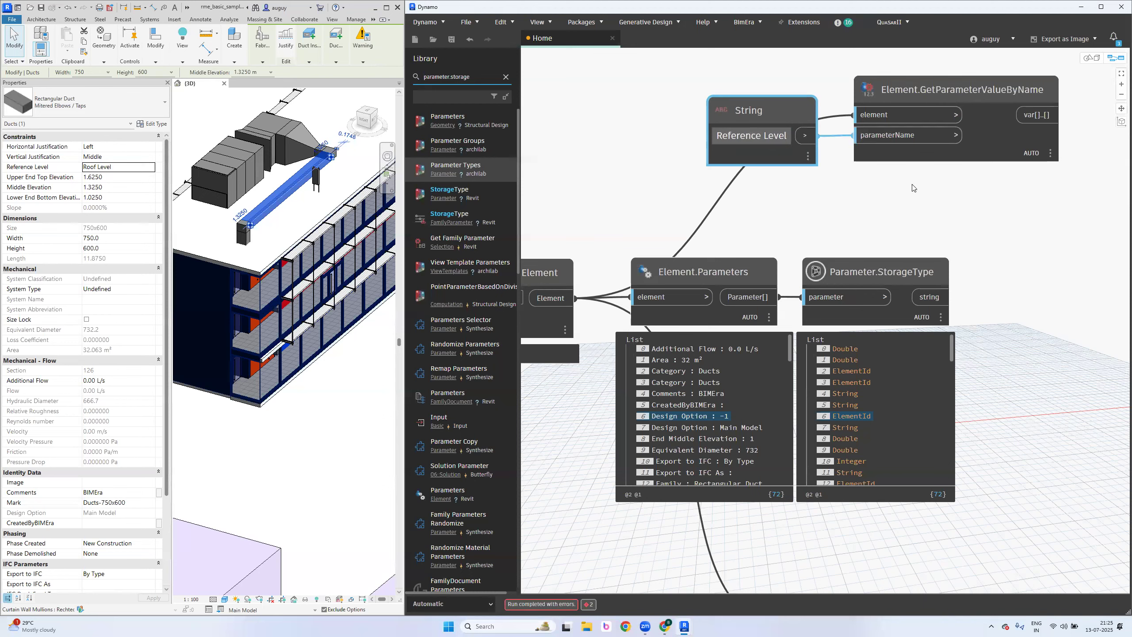
Move the String and GetParameterValueByName nodes left together and keep the Roof Level result preview showing
scroll(915, 184, down, 1)
drag(930, 77, 765, 172)
drag(986, 159, 792, 160)
middle_drag(980, 67, 973, 171)
click(974, 172)
right_click(975, 172)
text(s)
click(878, 196)
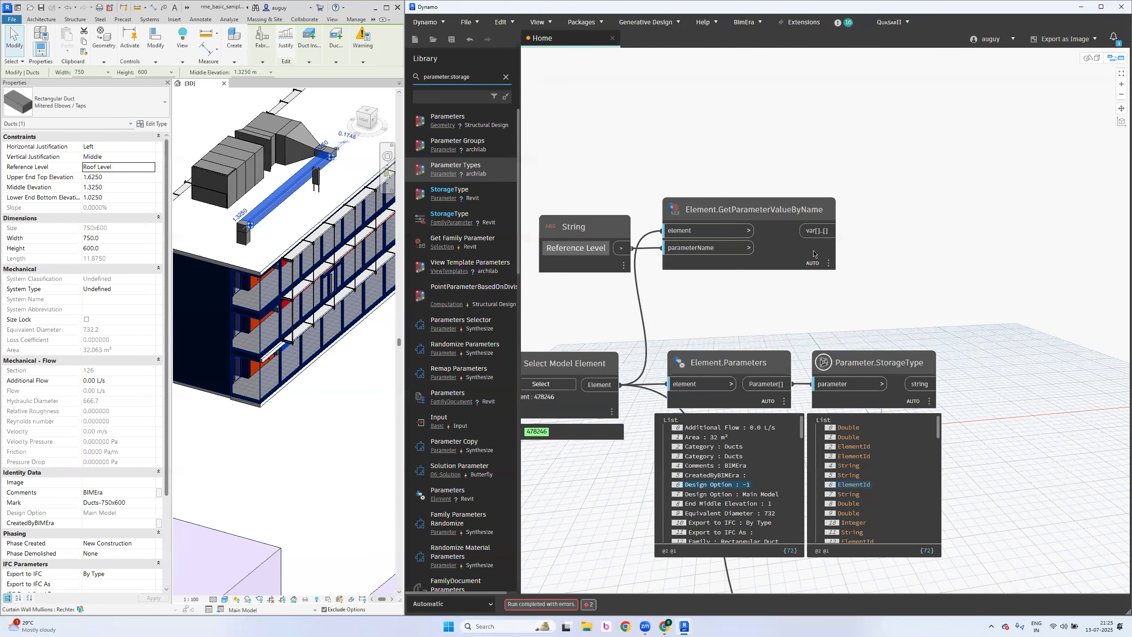
mouse_move(814, 252)
click(825, 284)
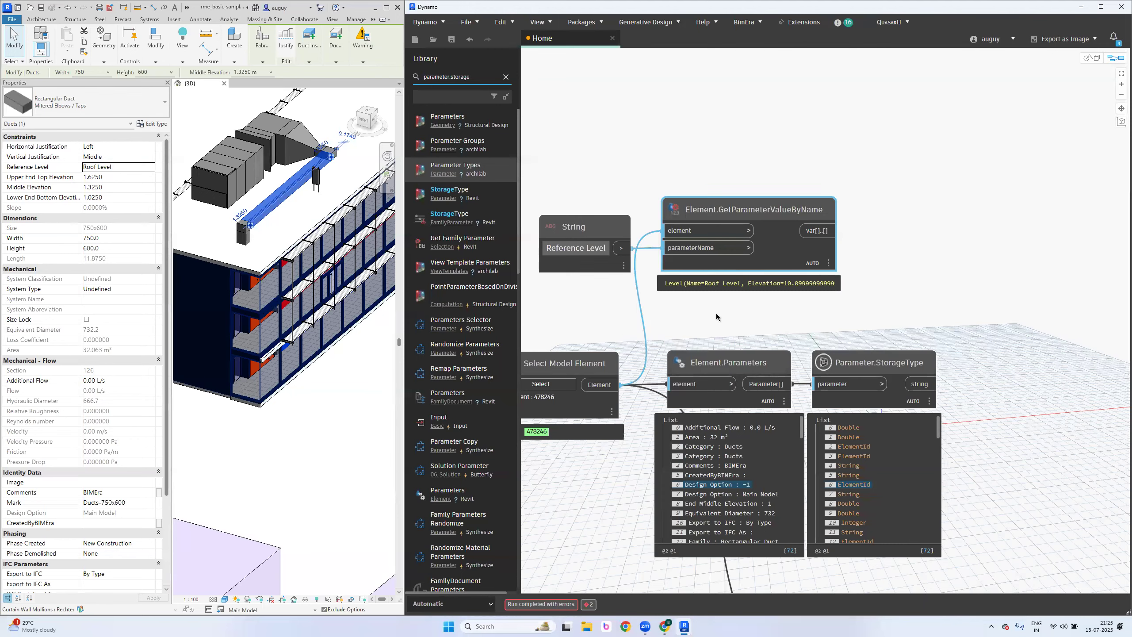
scroll(716, 313, up, 3)
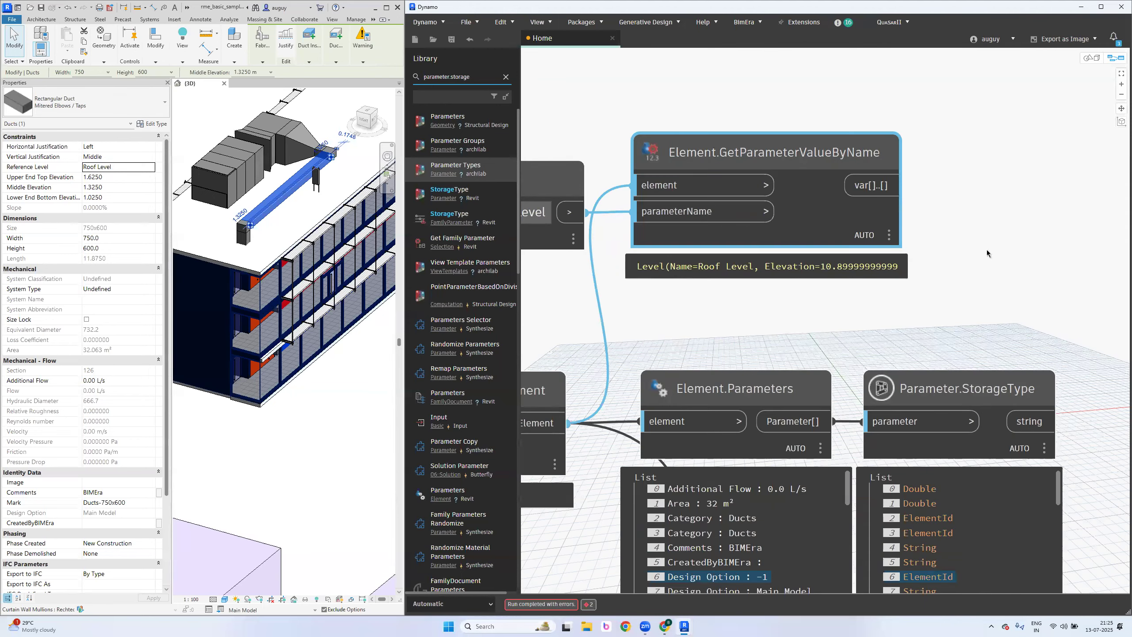
scroll(1015, 242, down, 2)
middle_drag(913, 274, 811, 295)
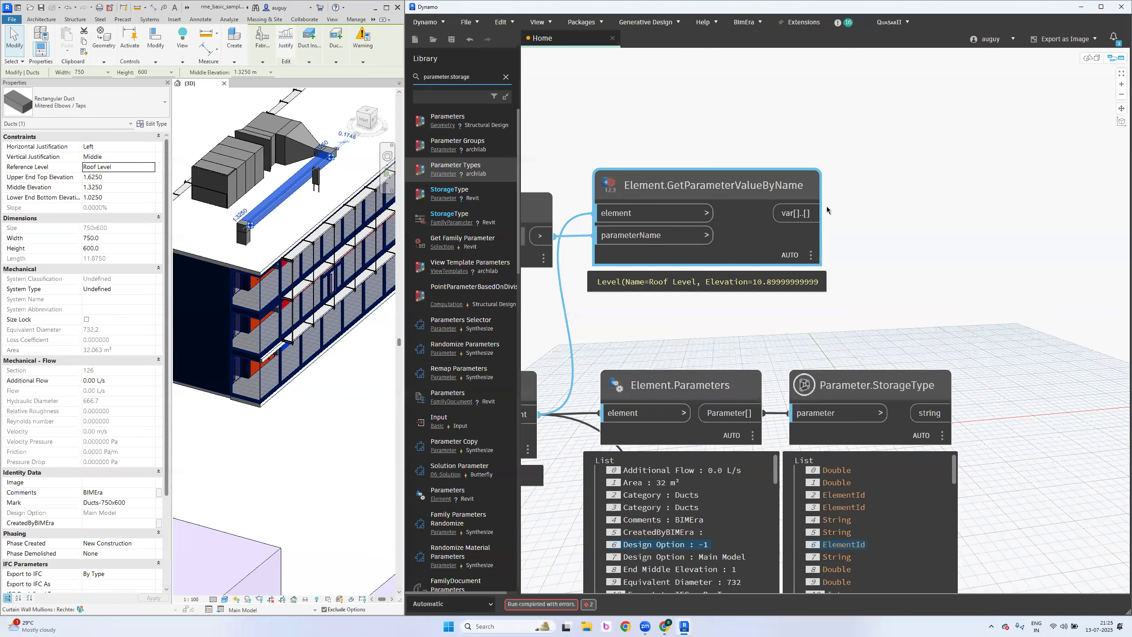
Add an Object.Type node on the read value, confirming it reports Revit.Elements.Level
right_click(926, 134)
text(o)
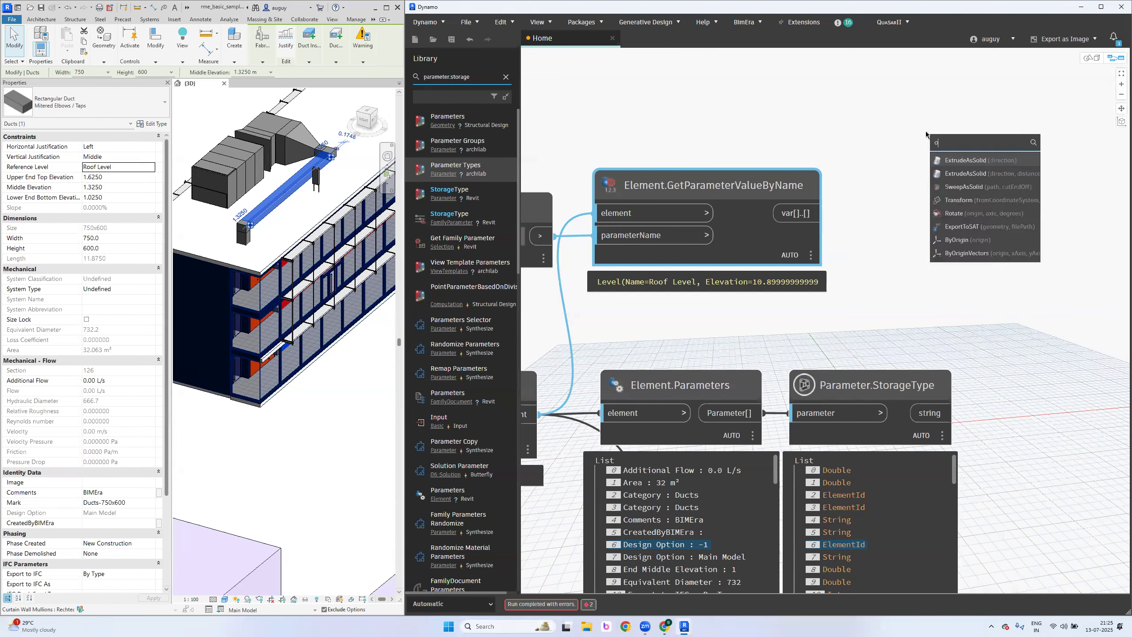
text(bject.type)
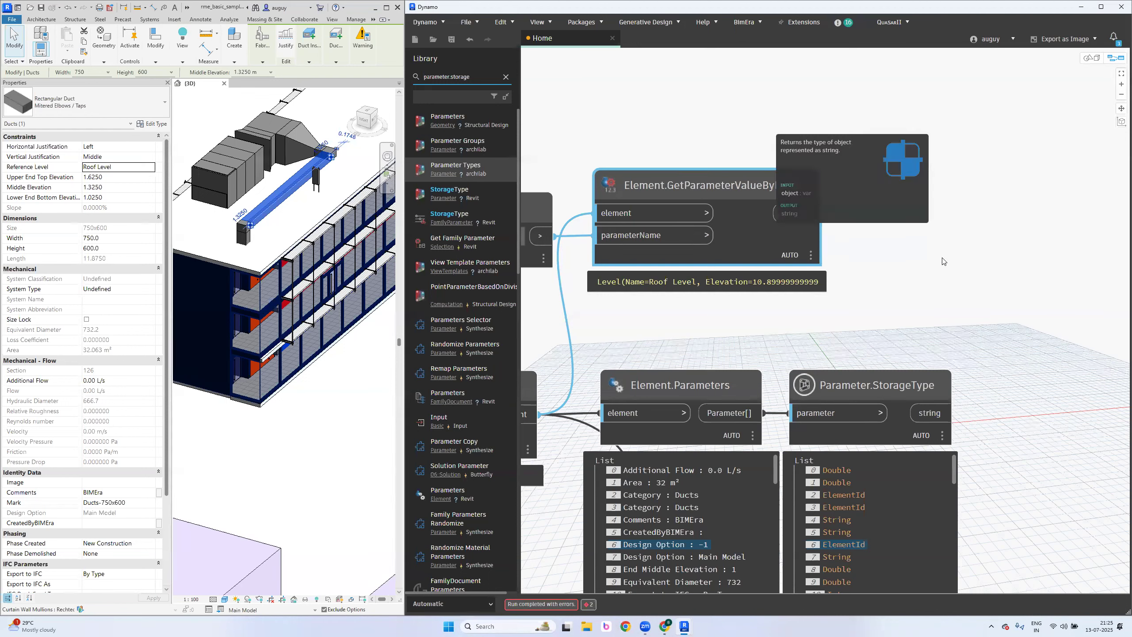
click(947, 253)
drag(956, 262, 932, 174)
drag(823, 213, 917, 232)
middle_drag(957, 281, 983, 216)
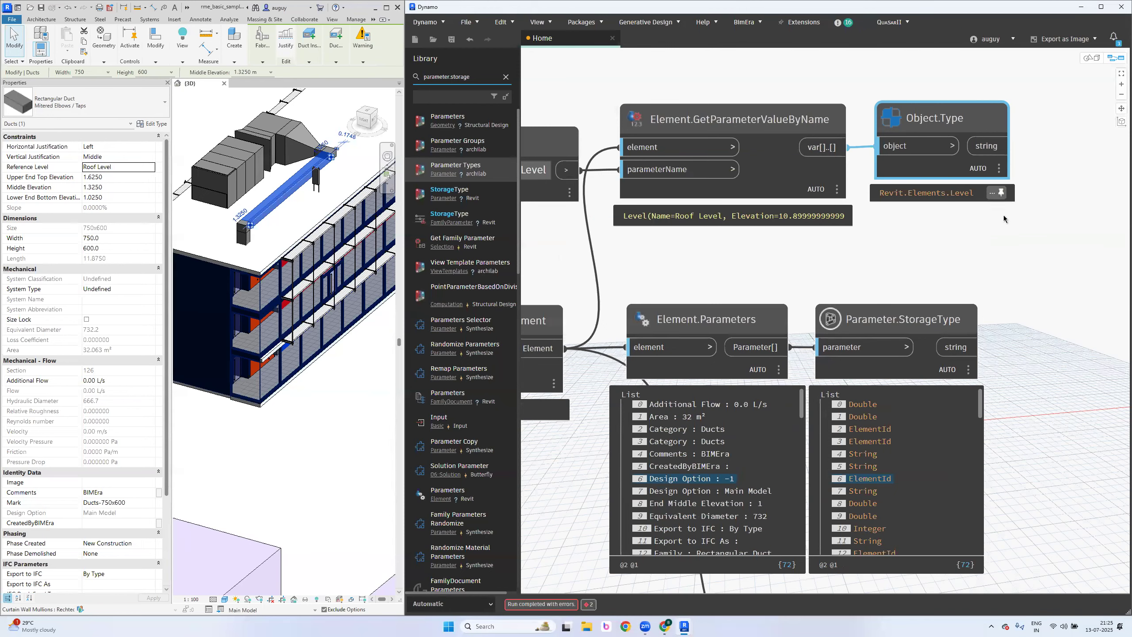
scroll(1003, 215, up, 6)
middle_drag(993, 233, 954, 289)
mouse_move(687, 227)
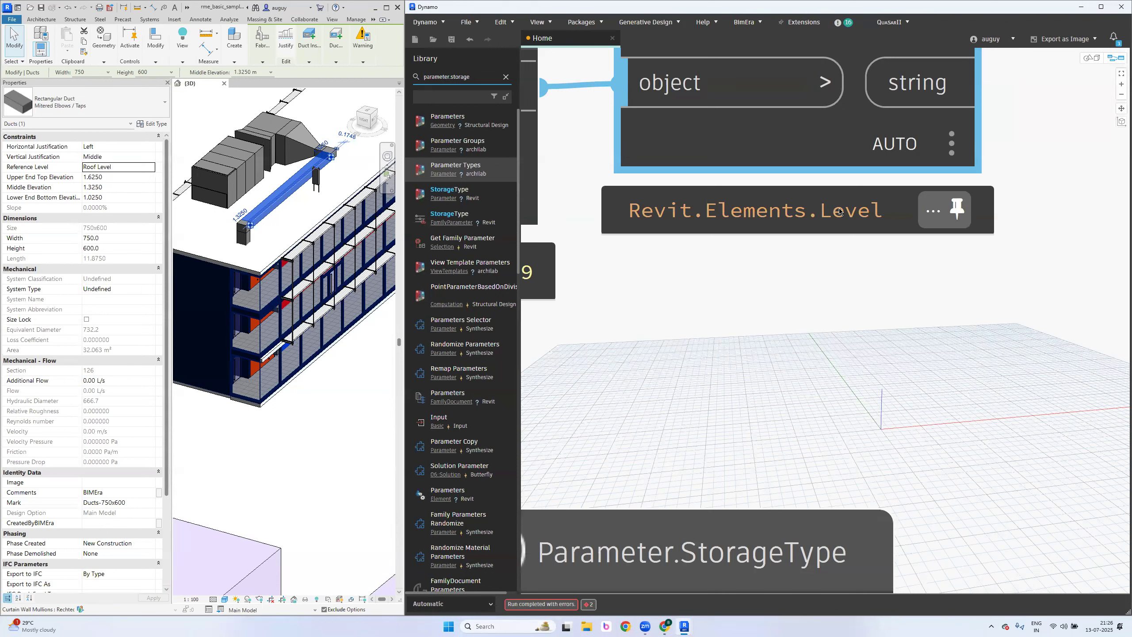
Search the library for 'level' and place a Levels node set to Level 1 on the canvas
click(804, 296)
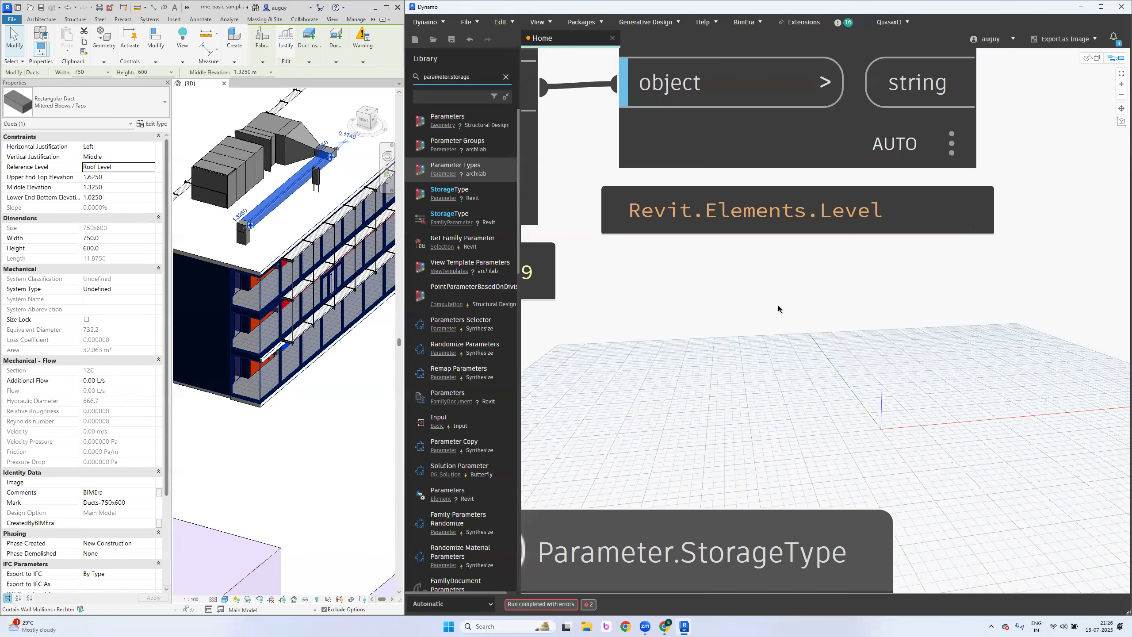
scroll(778, 308, down, 3)
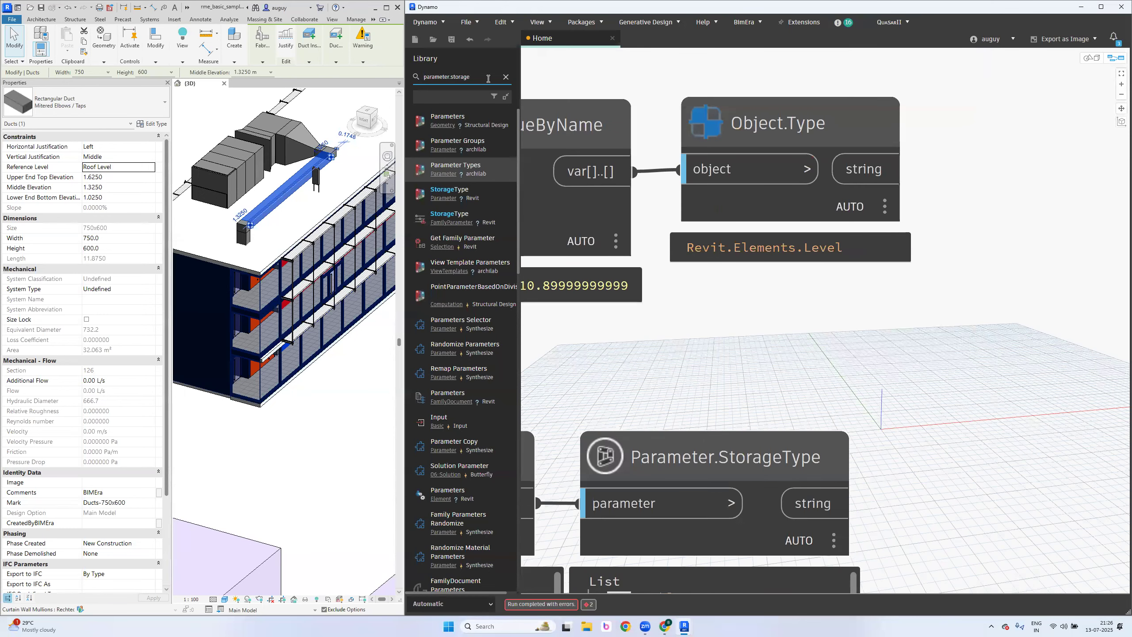
click(505, 76)
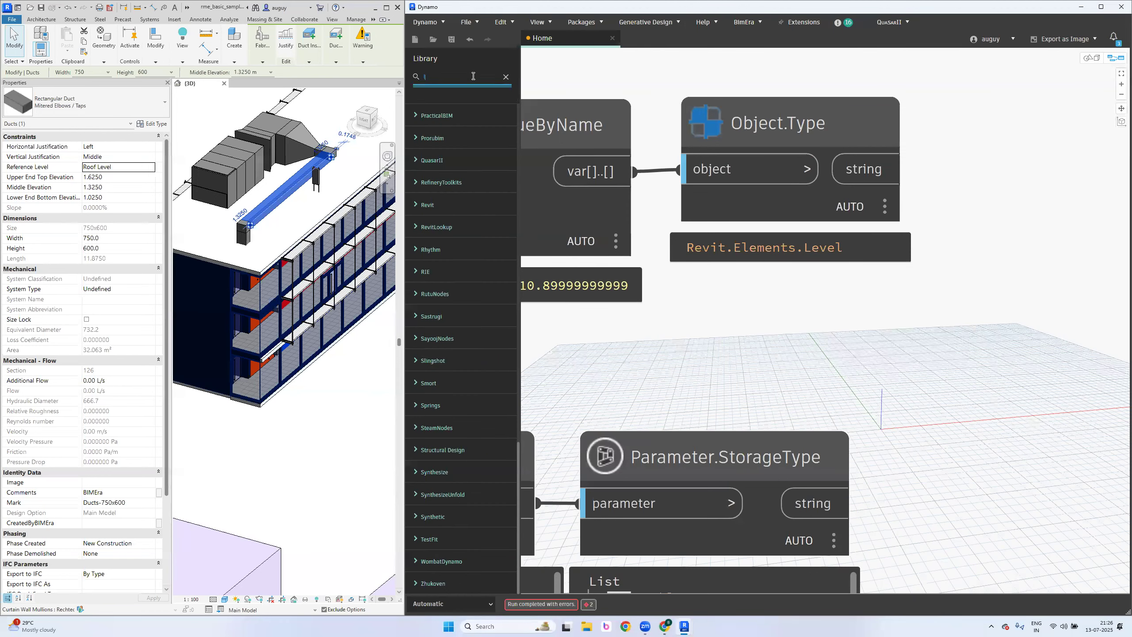
text(level)
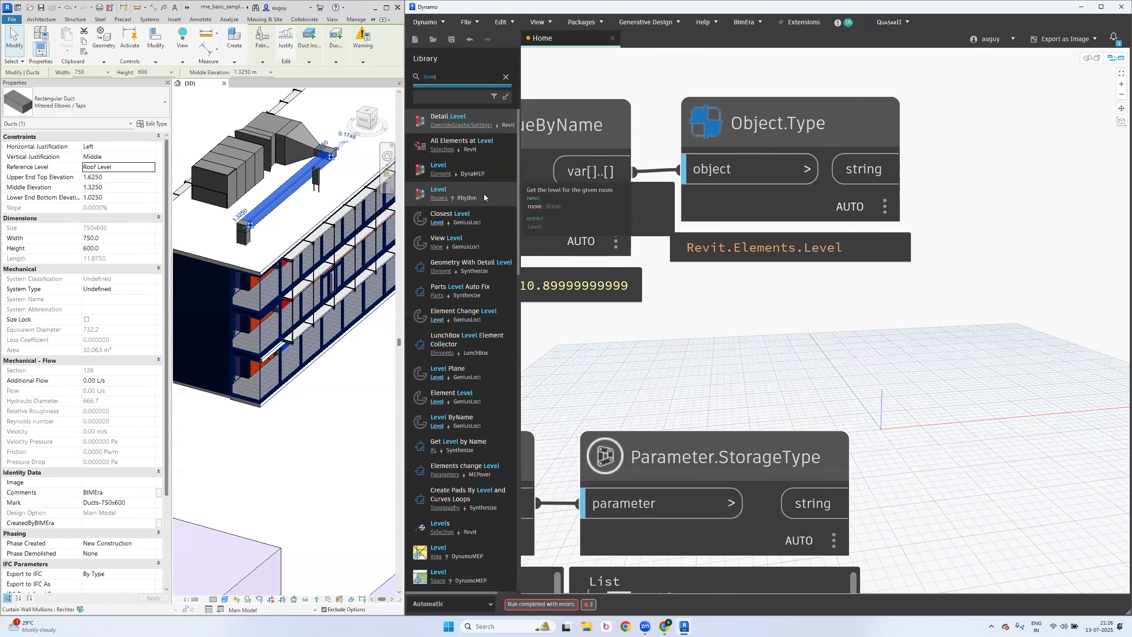
drag(517, 202, 561, 198)
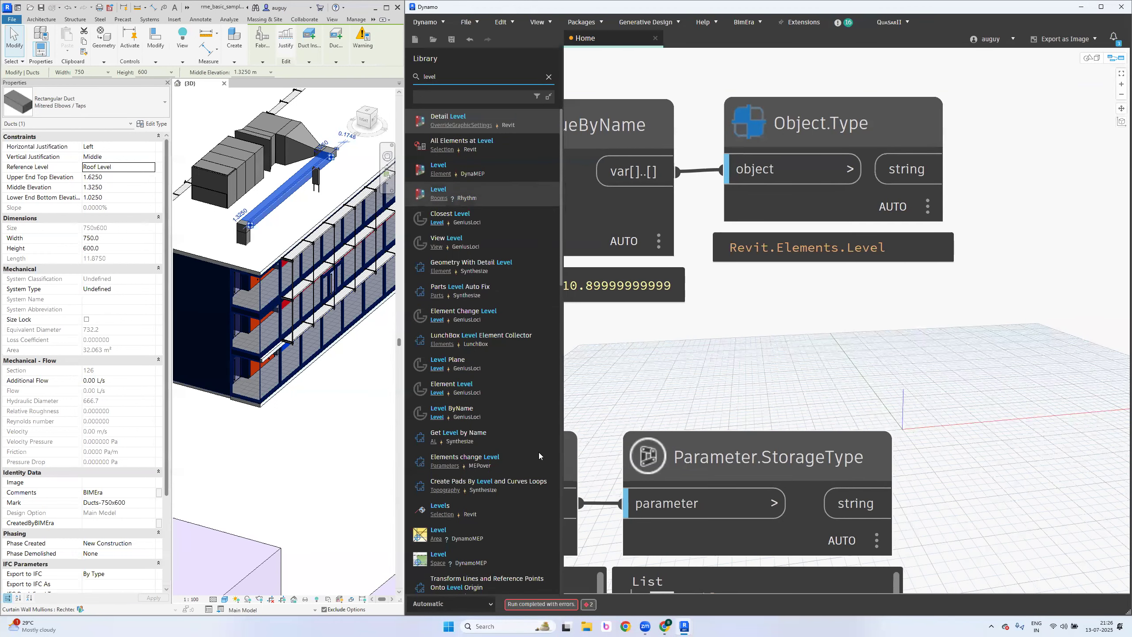
click(483, 511)
scroll(956, 183, down, 10)
drag(934, 211, 778, 397)
Select the three stray Code Block nodes and move them to the upper right
scroll(930, 566, up, 5)
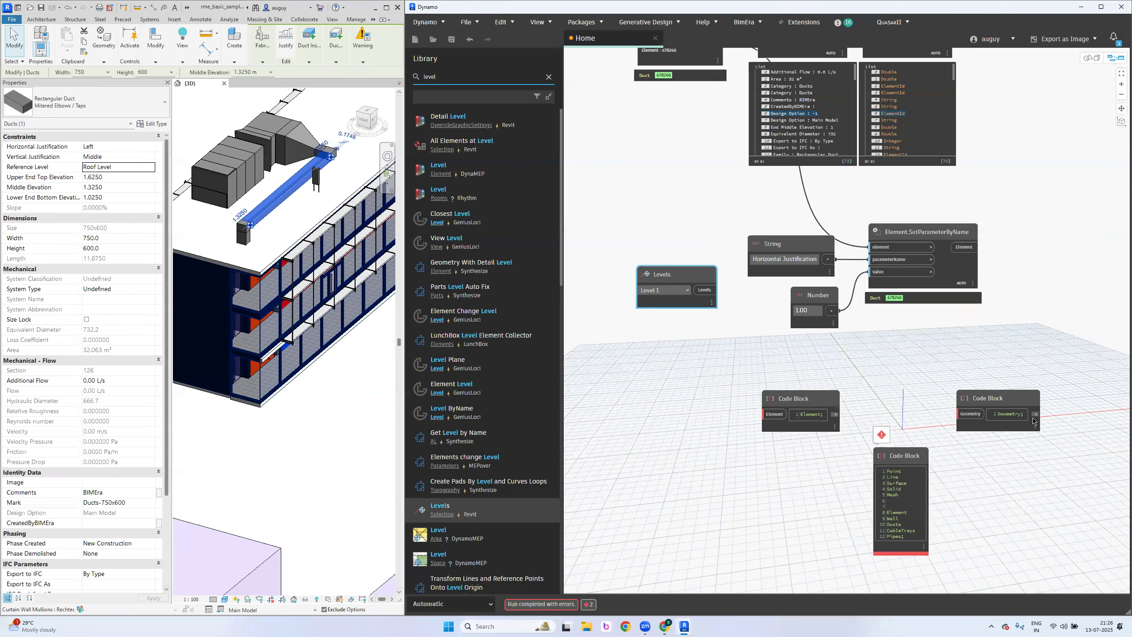
scroll(943, 379, down, 3)
drag(1015, 365, 785, 510)
scroll(786, 511, down, 3)
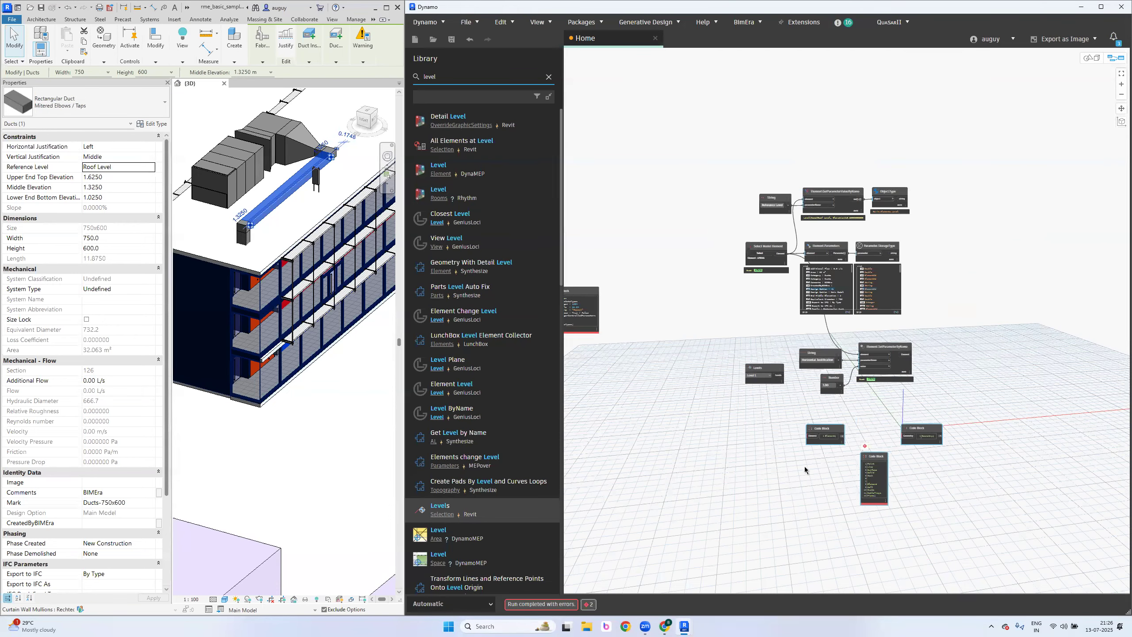
drag(828, 432, 1050, 196)
scroll(833, 303, up, 5)
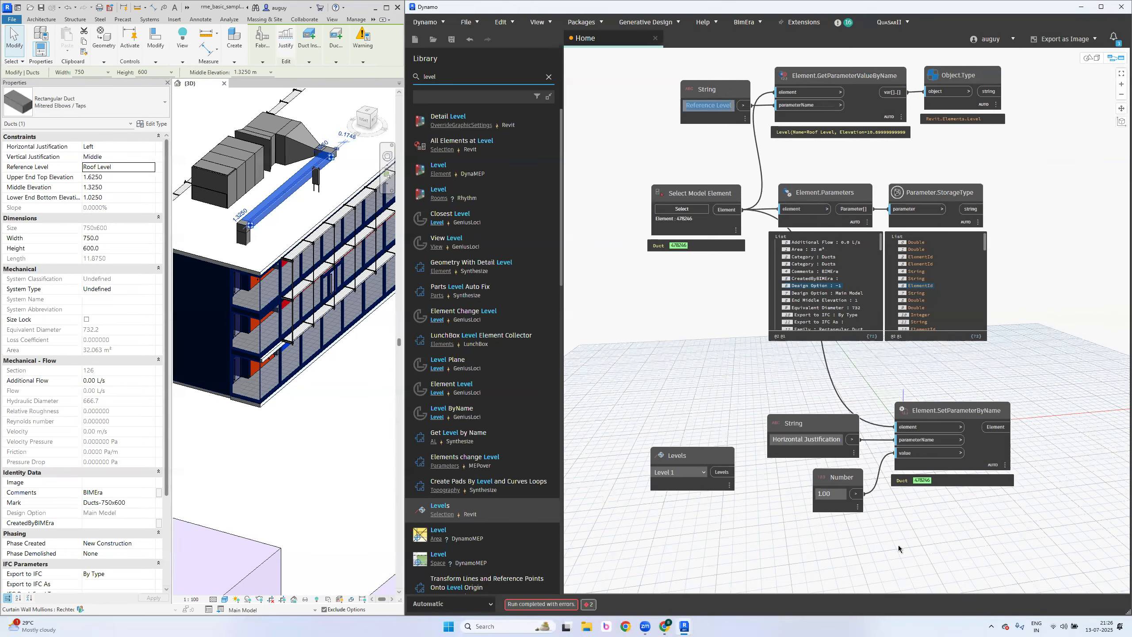
scroll(899, 545, up, 5)
Disconnect the Number from the value input and change the String from Horizontal Justification to 'Reference Level'
click(905, 402)
click(883, 490)
click(760, 381)
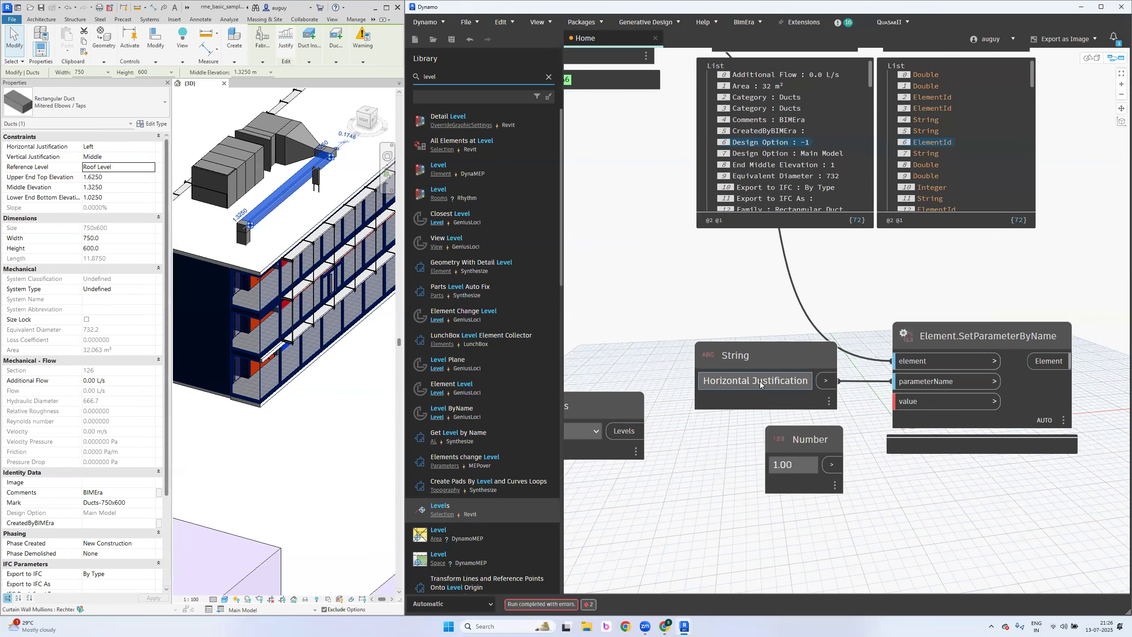
key(ctrl+a)
text(Reference Level)
click(916, 538)
Wire the Level 1 node into SetParameterByName's value, then check the duct's properties in Revit
drag(809, 439, 628, 560)
drag(593, 406, 756, 439)
click(788, 464)
click(908, 401)
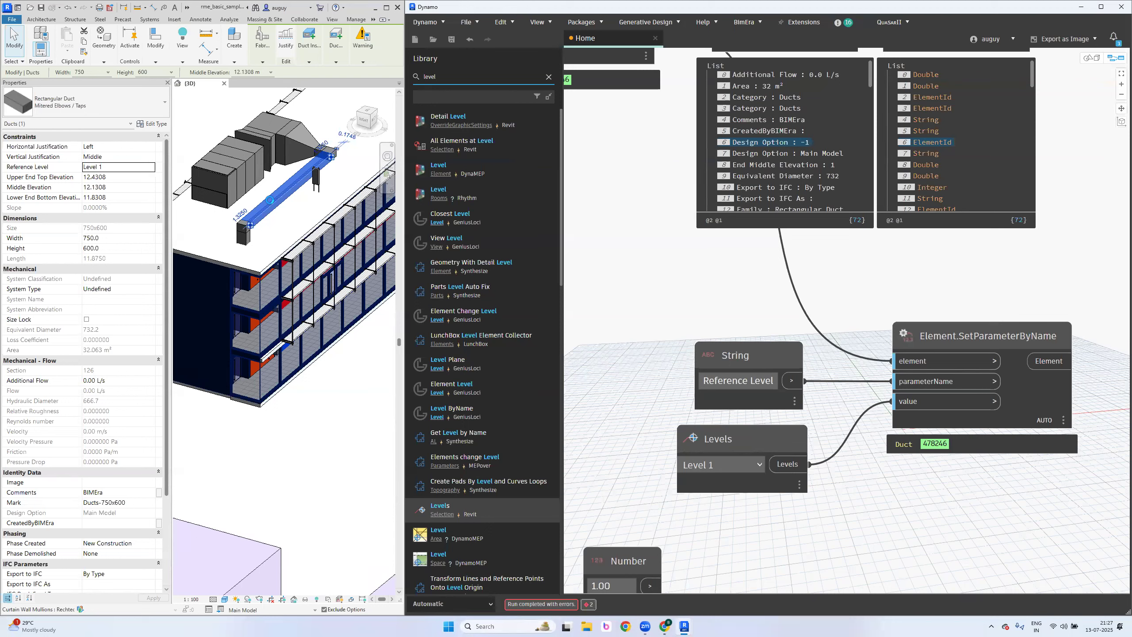
click(131, 178)
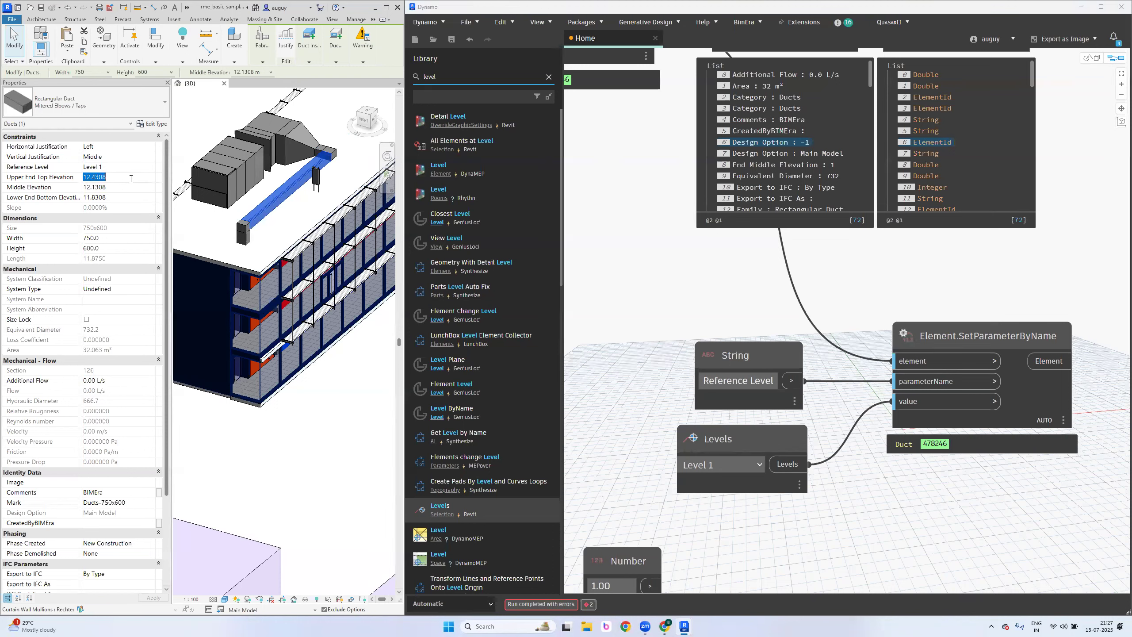
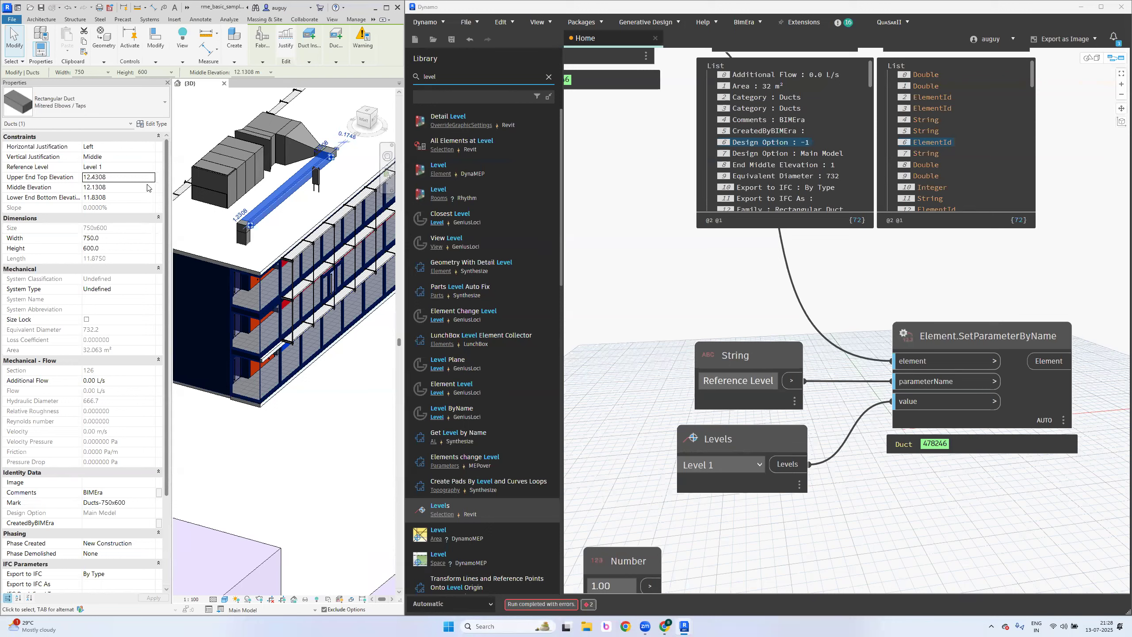
Nudge the Levels node and check the Family parameter's ElementId storage type in the parameter list
scroll(820, 285, down, 1)
click(701, 468)
drag(701, 465, 694, 471)
middle_drag(842, 271, 856, 306)
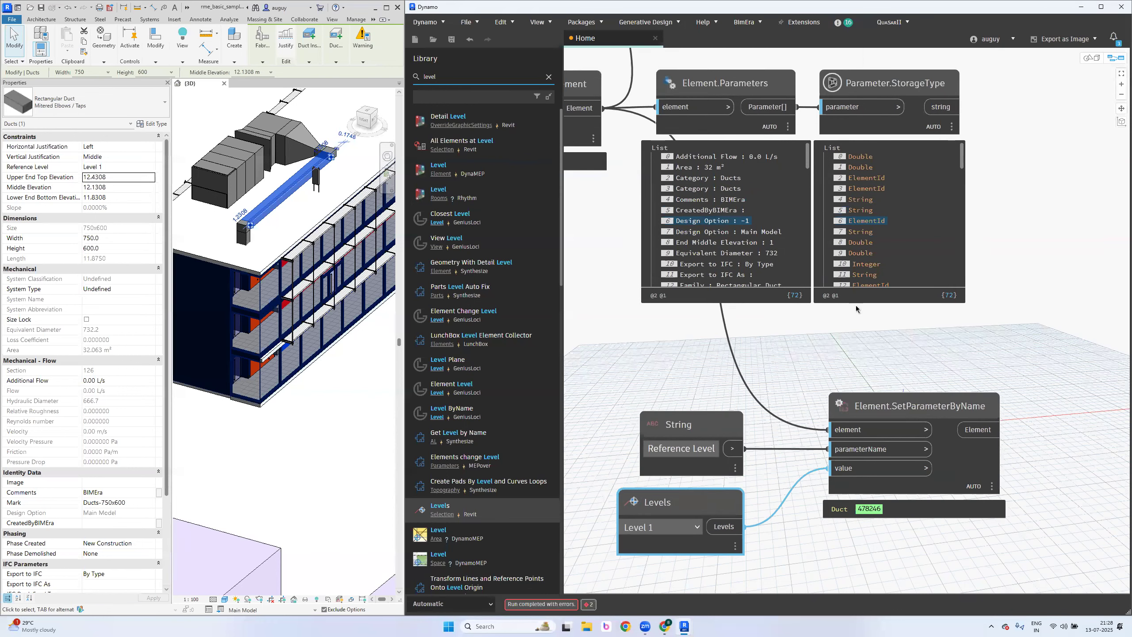
scroll(862, 263, down, 1)
click(864, 261)
scroll(619, 112, up, 1)
scroll(739, 263, down, 1)
click(739, 278)
scroll(763, 378, down, 1)
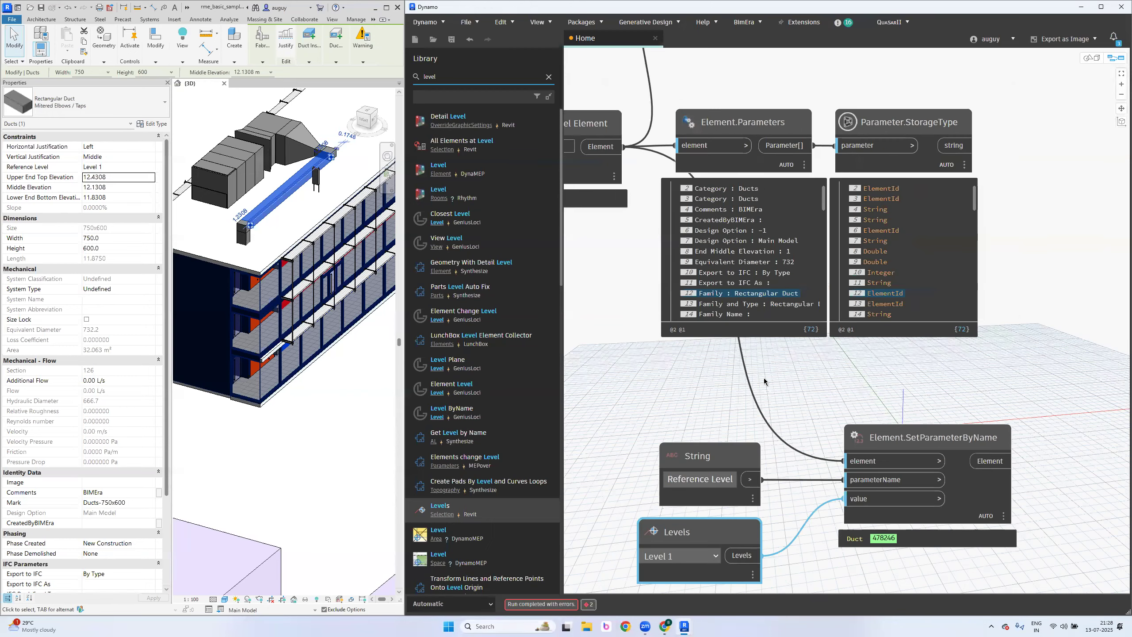
middle_drag(763, 406, 765, 500)
scroll(1032, 499, down, 2)
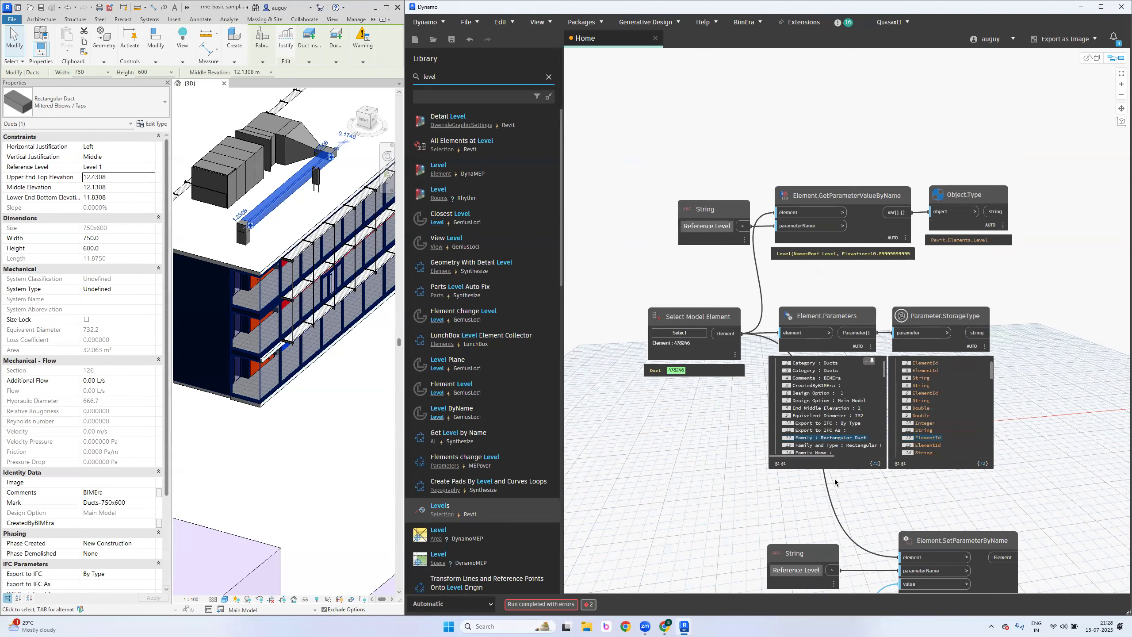
scroll(852, 497, up, 1)
Change the String to 'Family' so it returns ElementType 142427, then search the library for 'eleme'
click(670, 181)
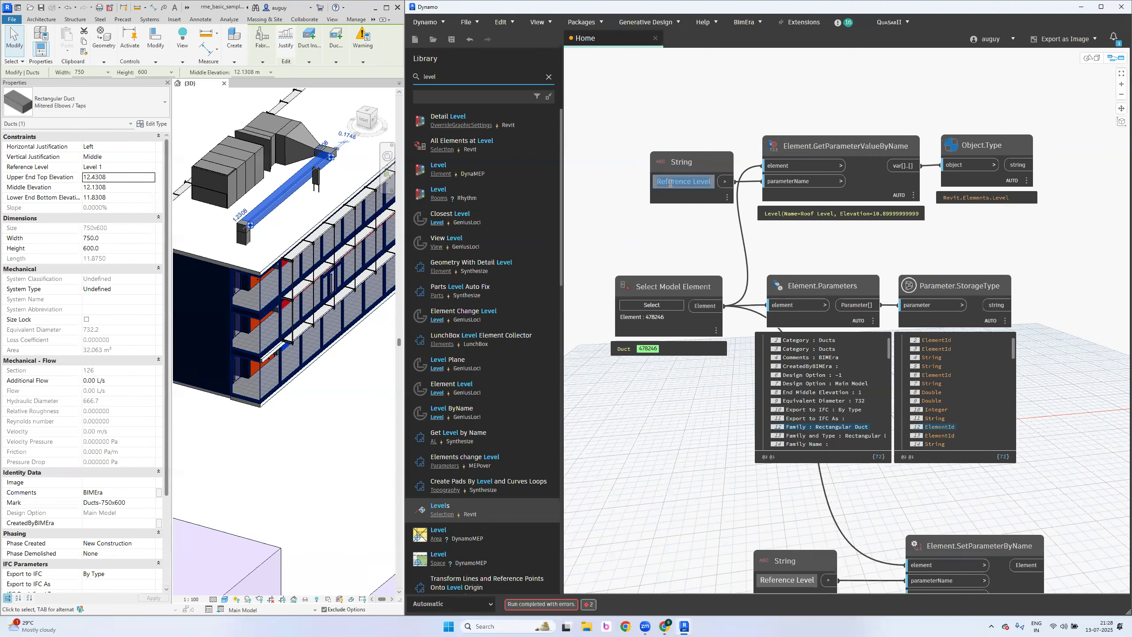
text(Family)
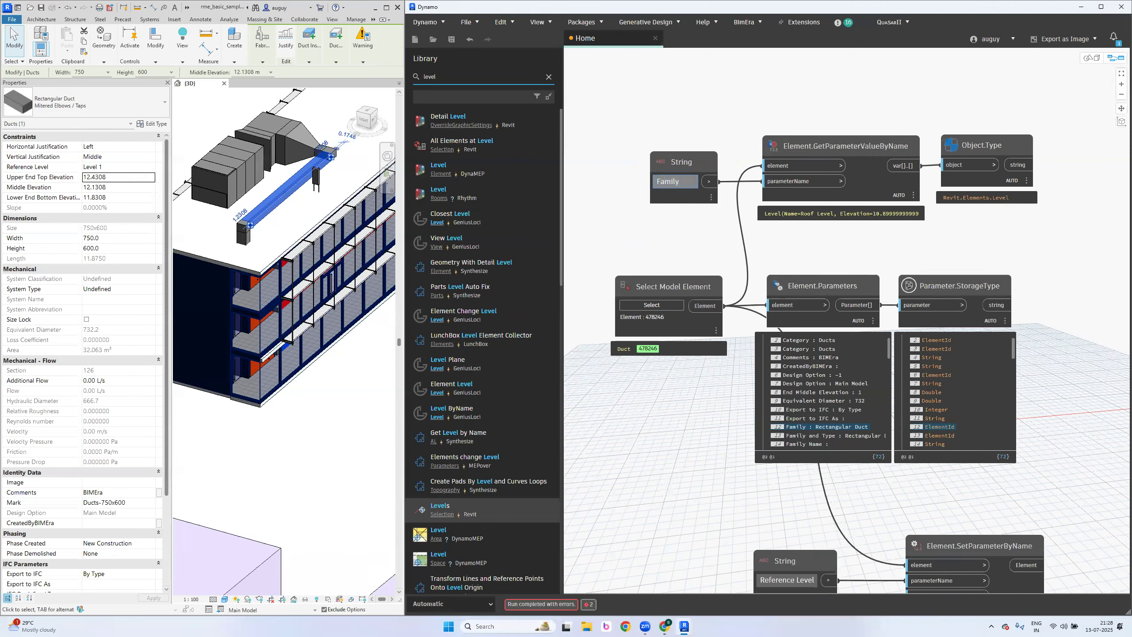
click(663, 120)
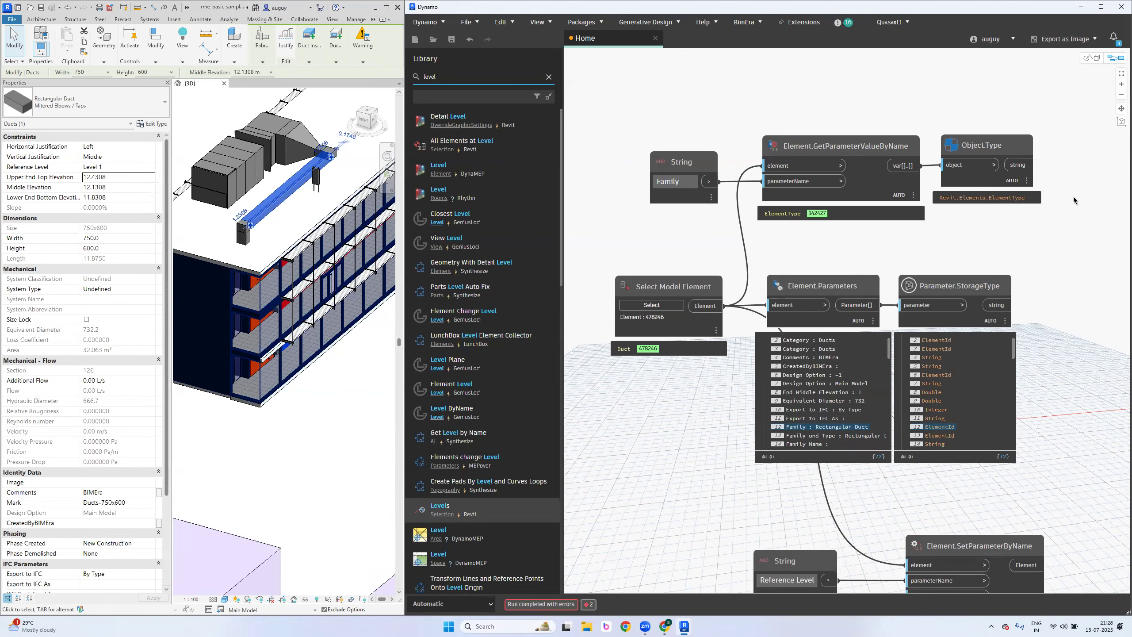
scroll(1074, 197, up, 3)
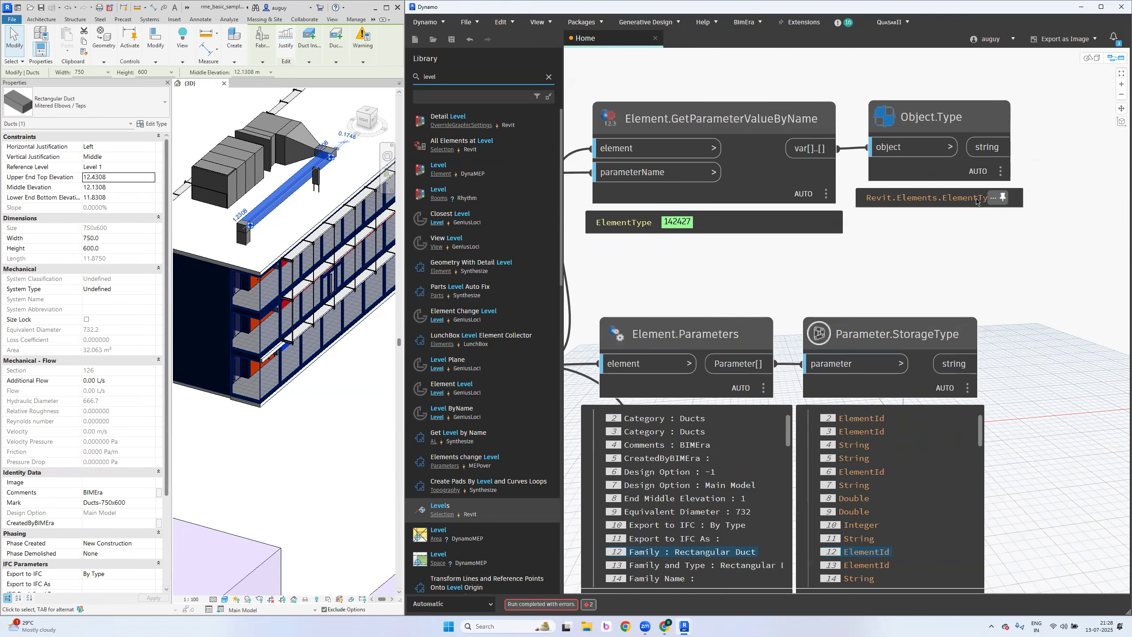
key(ctrl+f)
text(element)
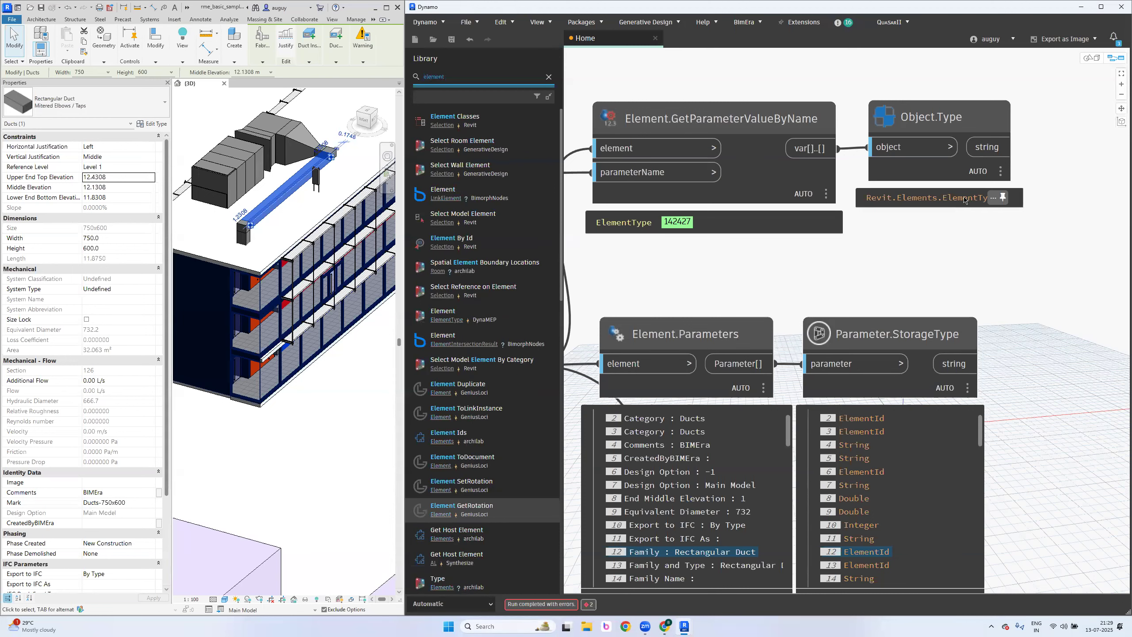
Add an Element Classes node and move it into empty space on the right
click(521, 124)
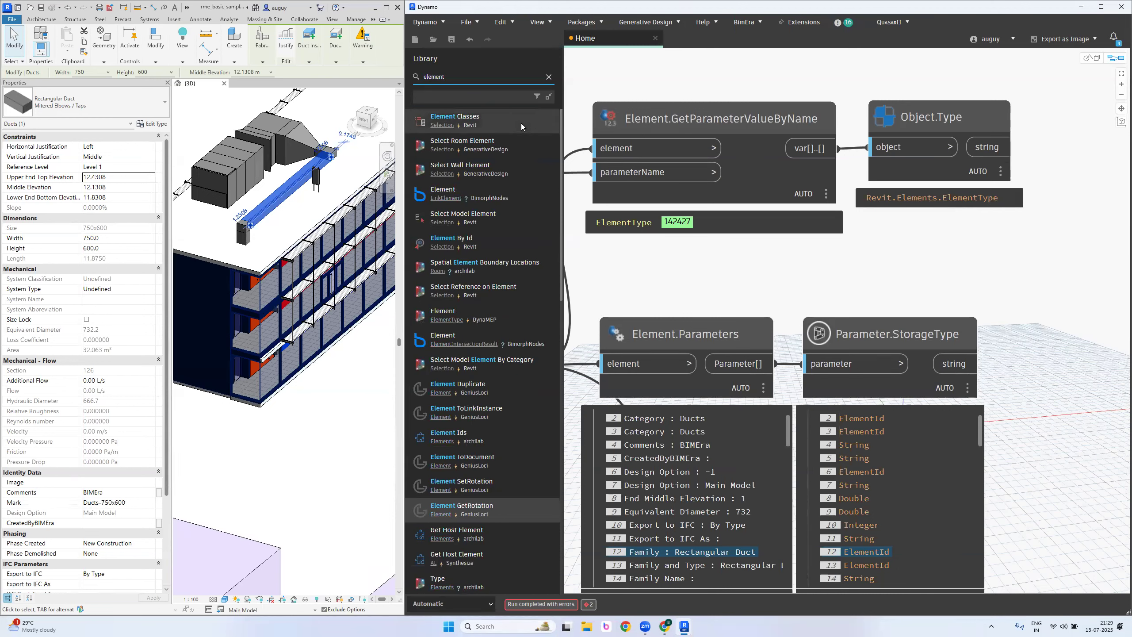
scroll(692, 263, down, 3)
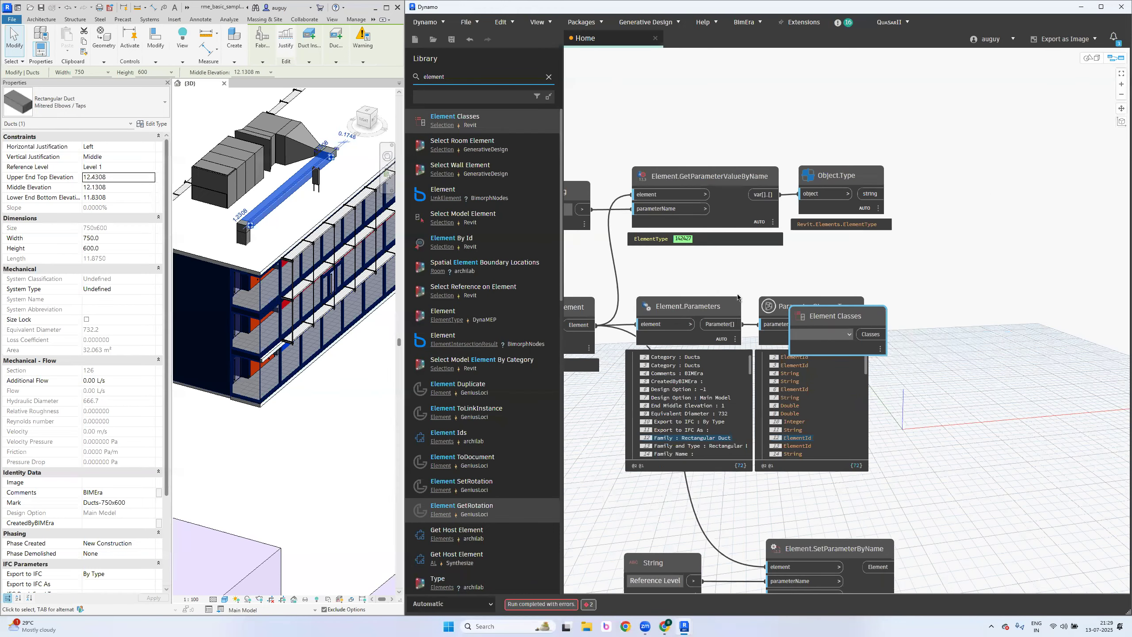
drag(822, 316, 1007, 257)
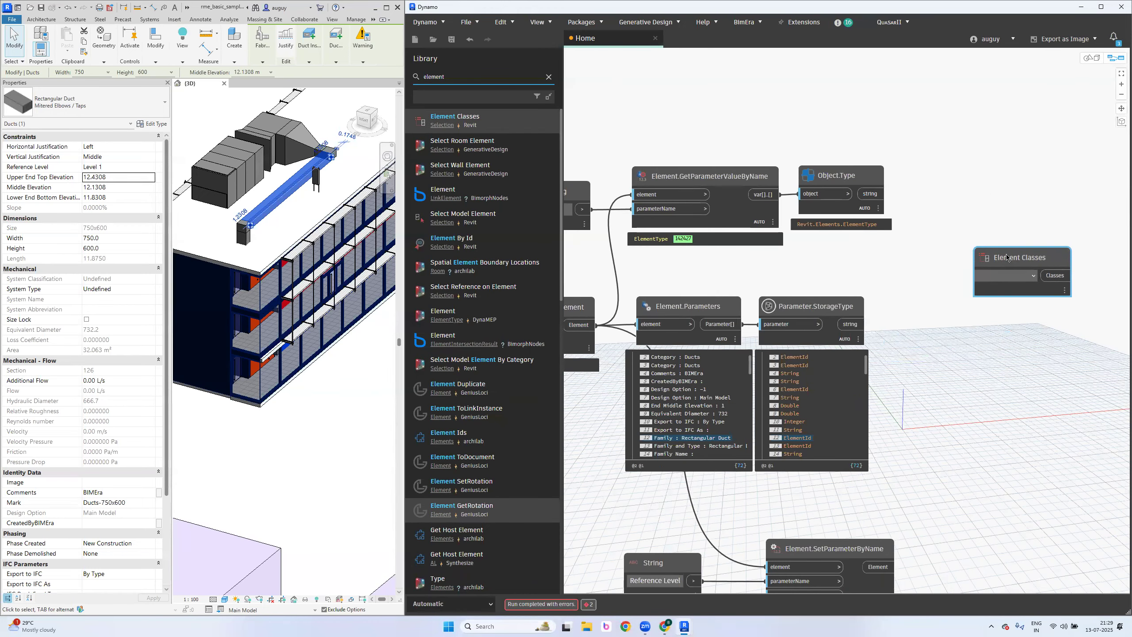
Search 'family ty' and place a Family Types node beside Element Classes
double_click(434, 79)
text(family ty)
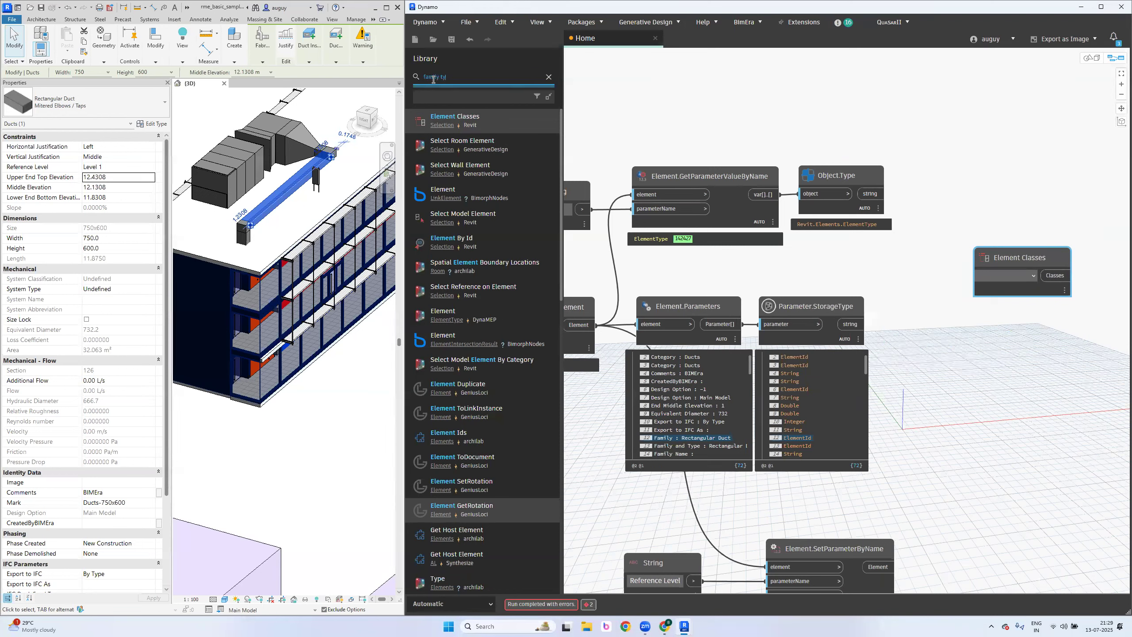
text(p)
key(BackSpace)
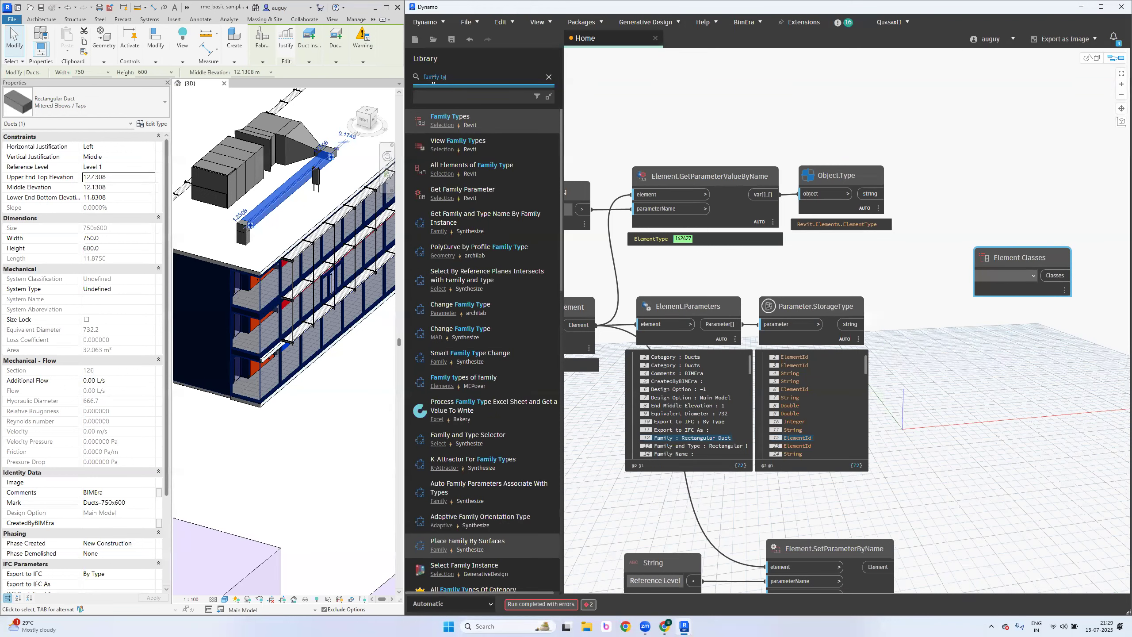
click(524, 130)
drag(930, 312, 1068, 315)
scroll(1072, 207, down, 2)
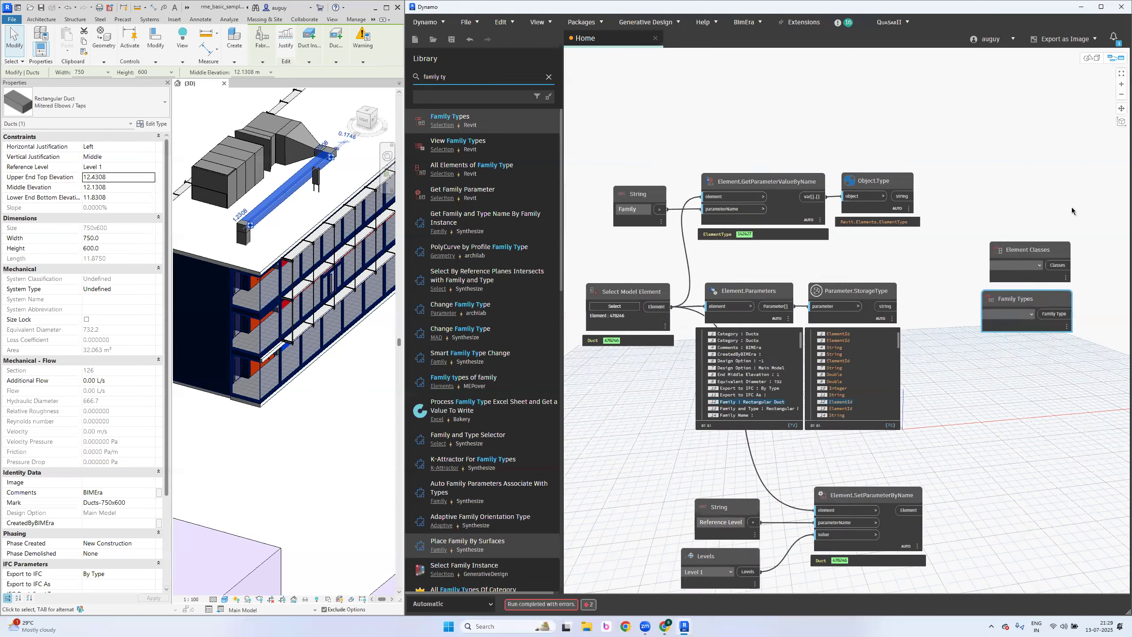
scroll(1079, 366, up, 2)
scroll(819, 412, up, 2)
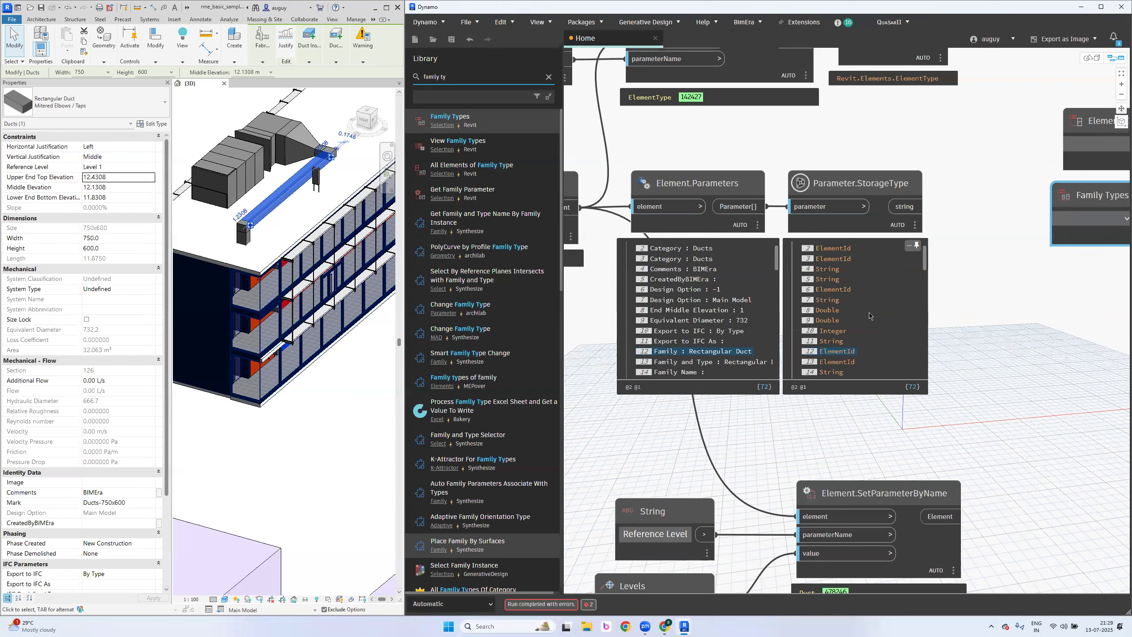
scroll(868, 318, down, 1)
scroll(857, 333, down, 1)
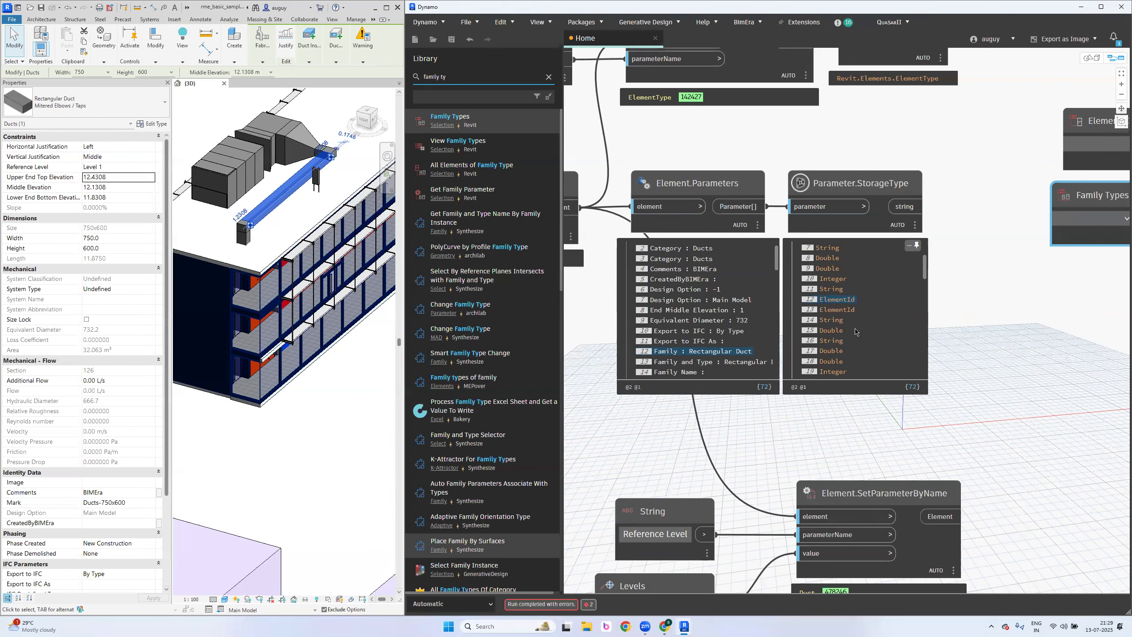
scroll(851, 334, down, 2)
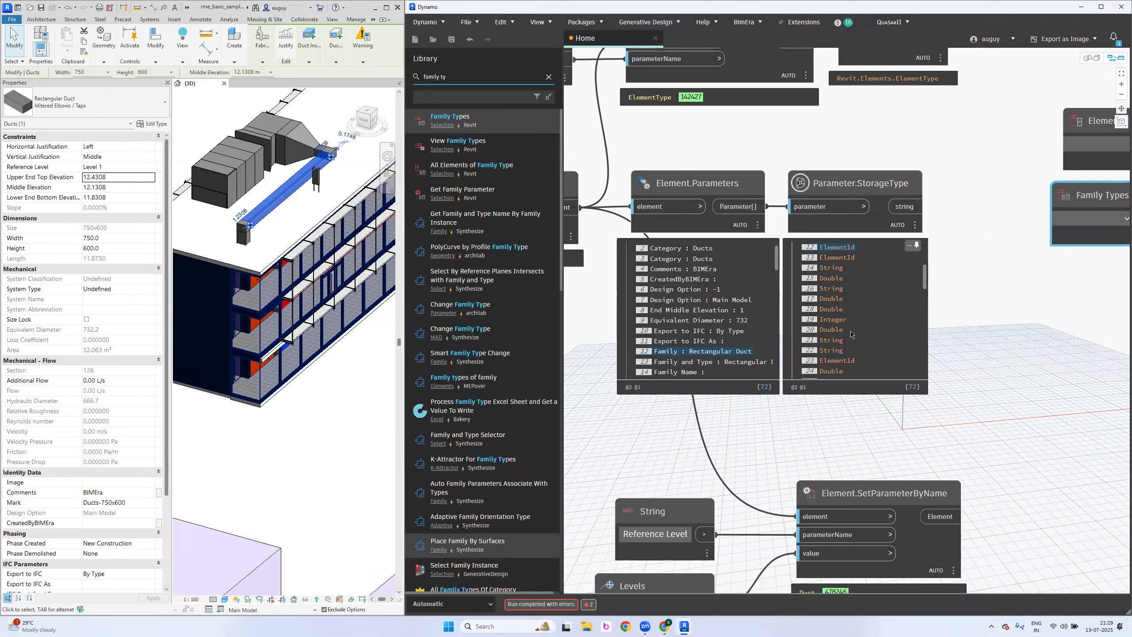
scroll(851, 334, down, 1)
scroll(722, 345, down, 1)
scroll(722, 344, down, 3)
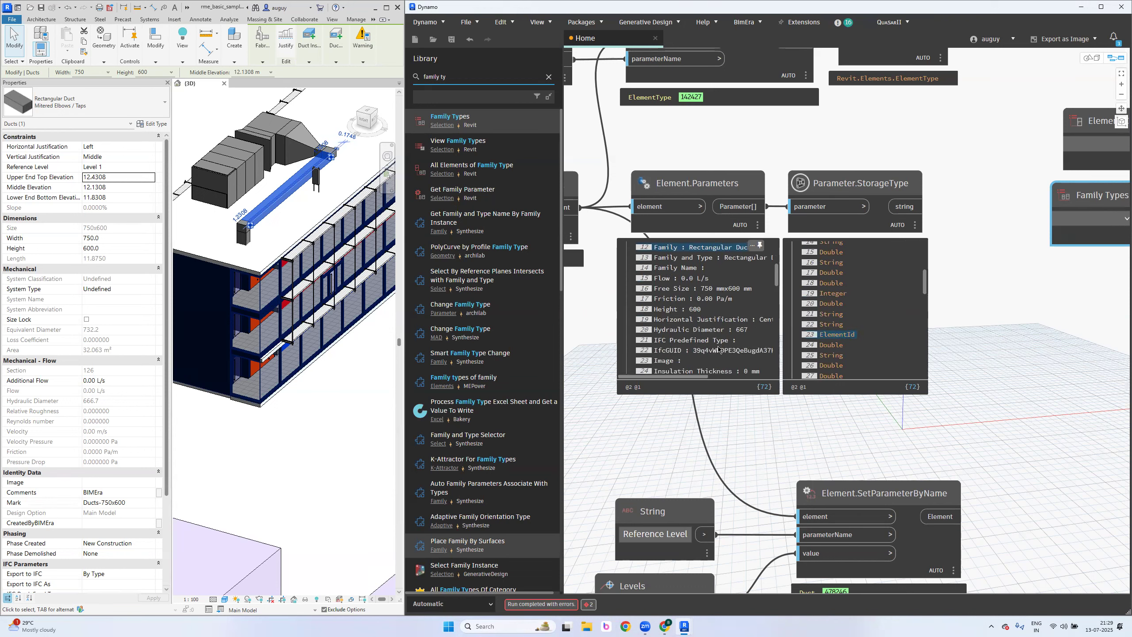
click(675, 360)
scroll(677, 357, down, 1)
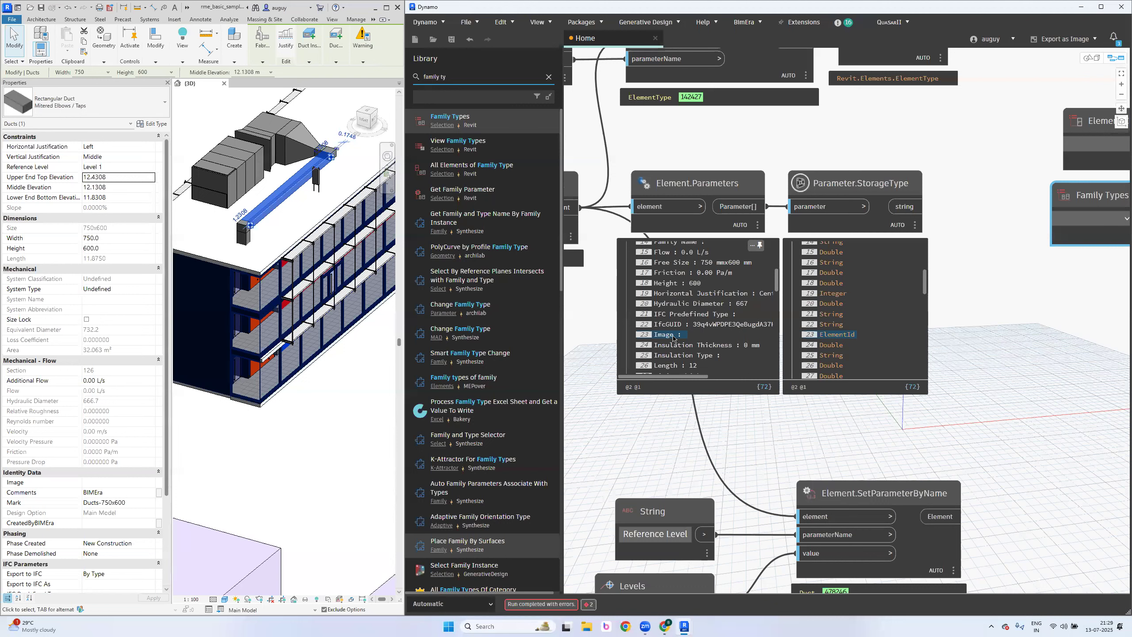
scroll(862, 331, down, 3)
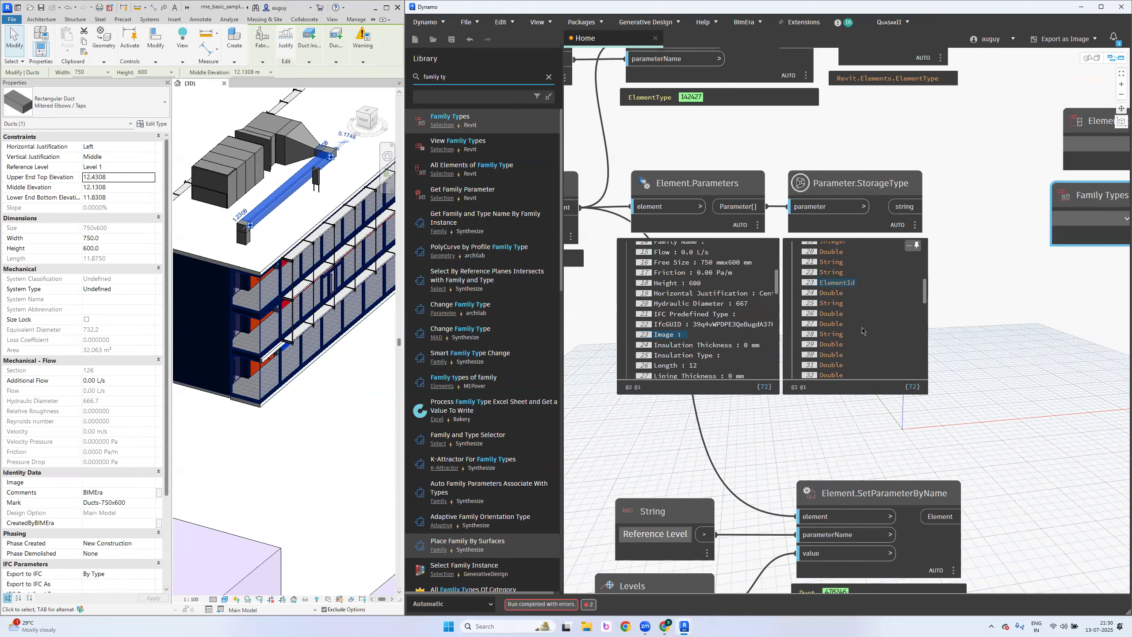
scroll(862, 330, down, 2)
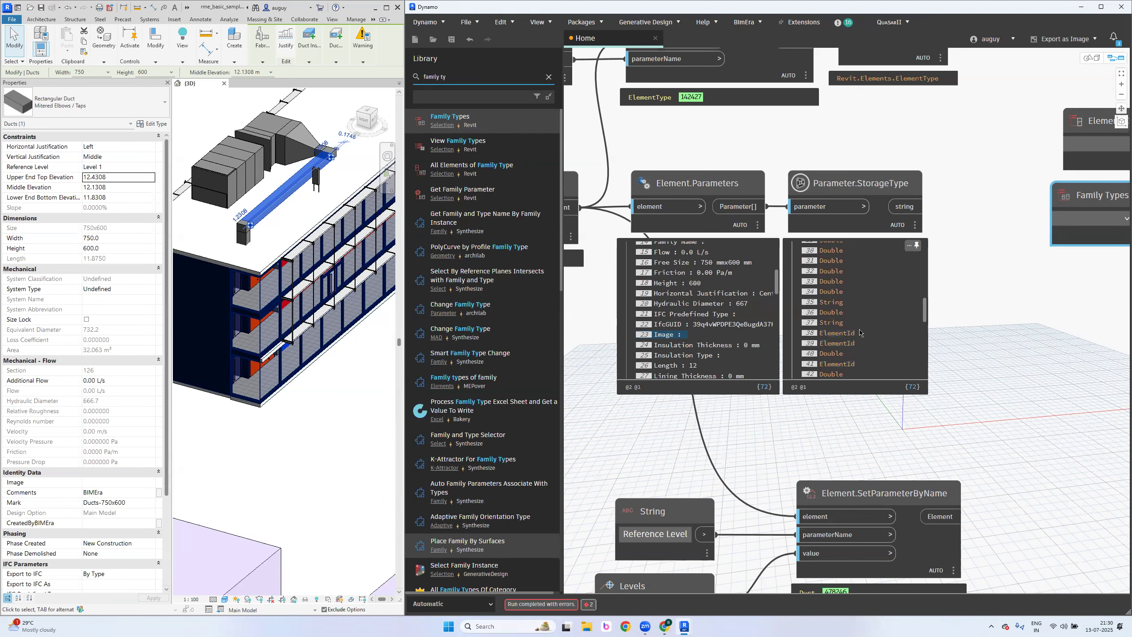
scroll(789, 341, down, 2)
scroll(738, 335, down, 3)
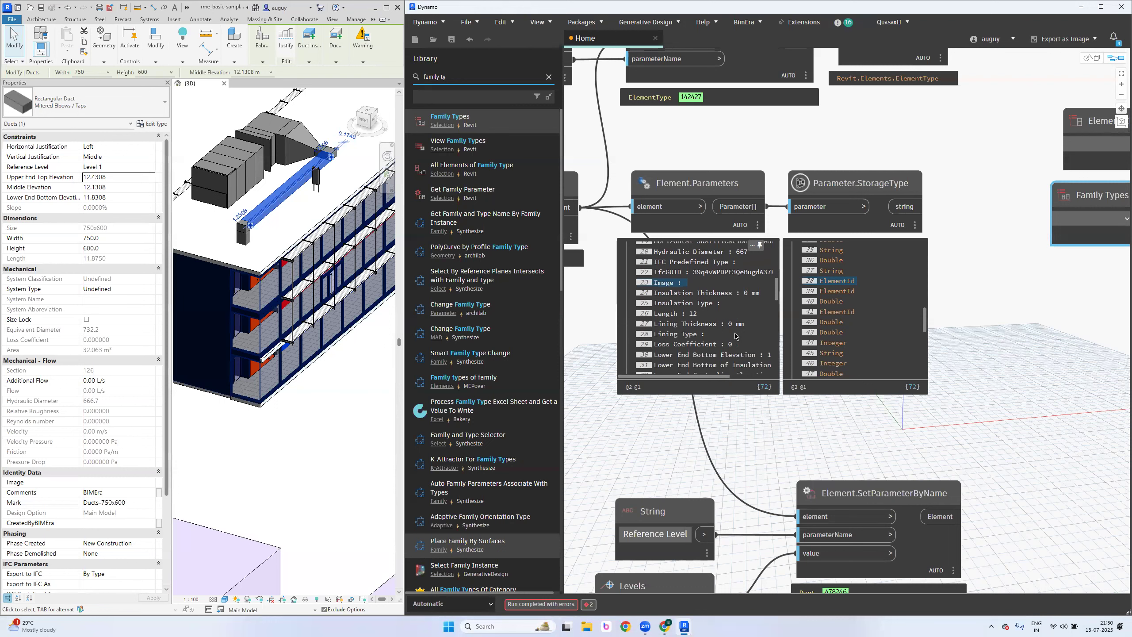
scroll(735, 336, down, 1)
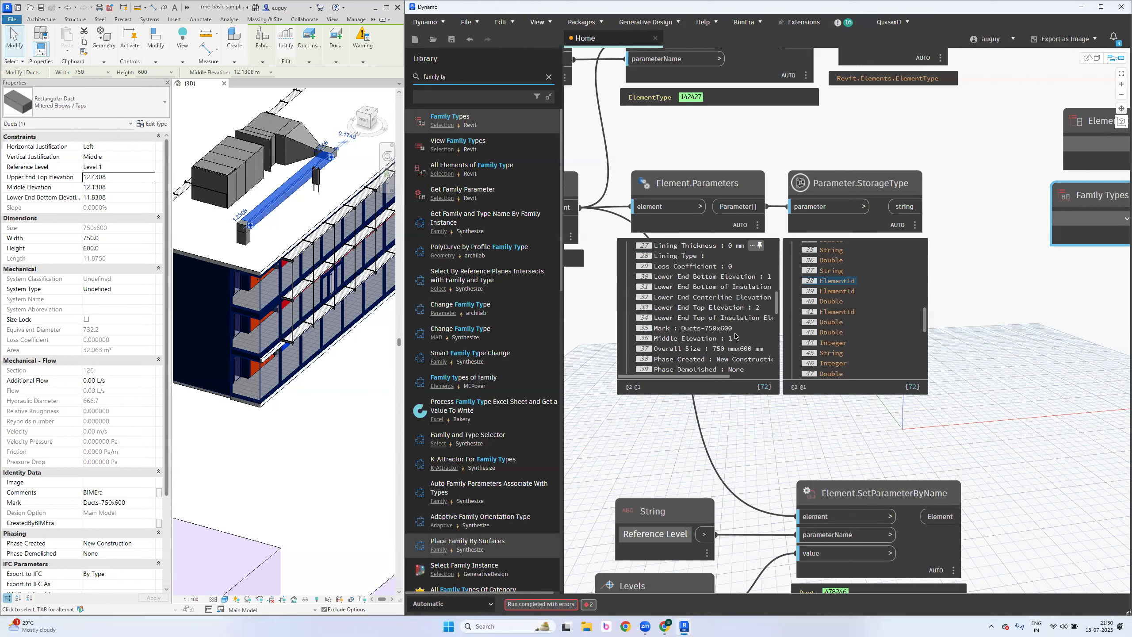
click(720, 361)
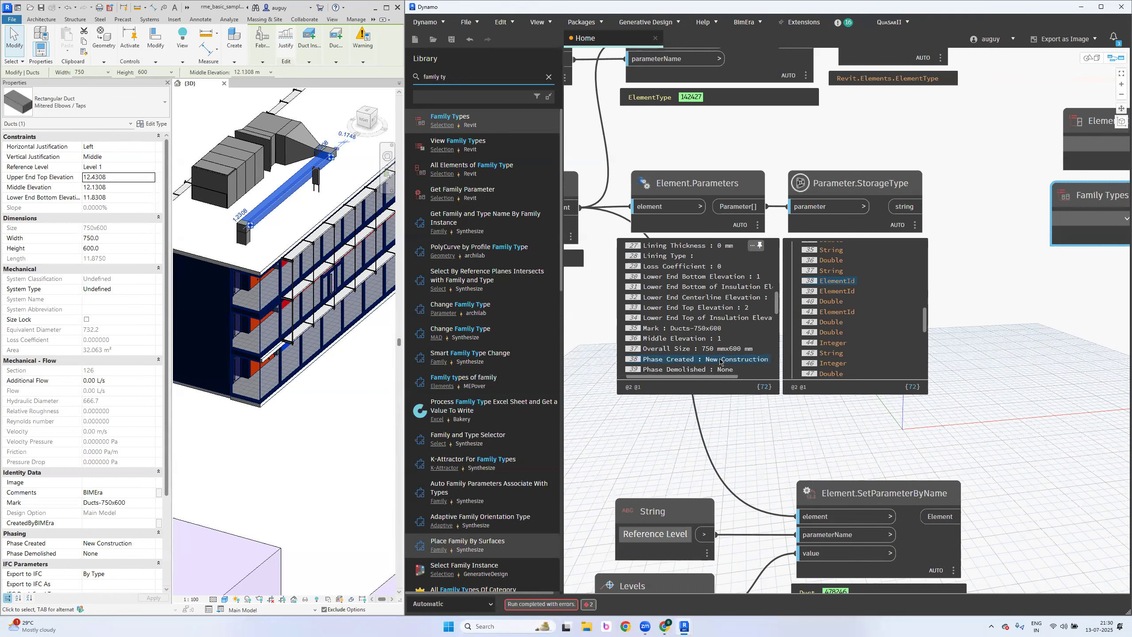
scroll(721, 362, down, 3)
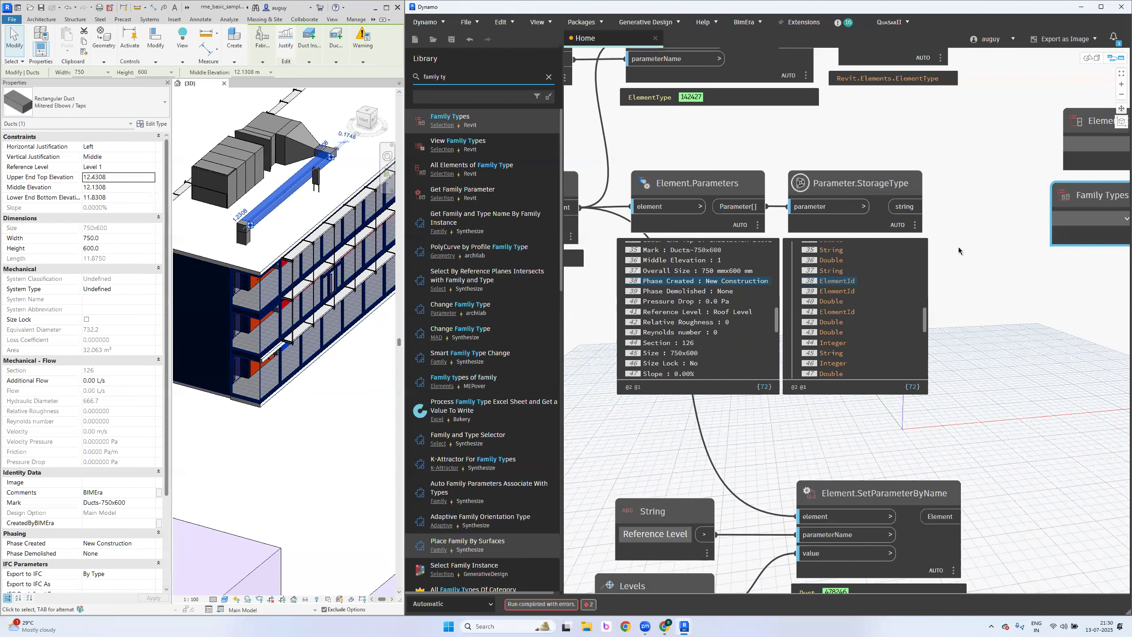
Change the String to 'Phase Created' so the duct returns Phase 86961 as UnknownElement
middle_drag(959, 248, 1010, 371)
scroll(779, 257, down, 1)
double_click(607, 200)
text(Phase)
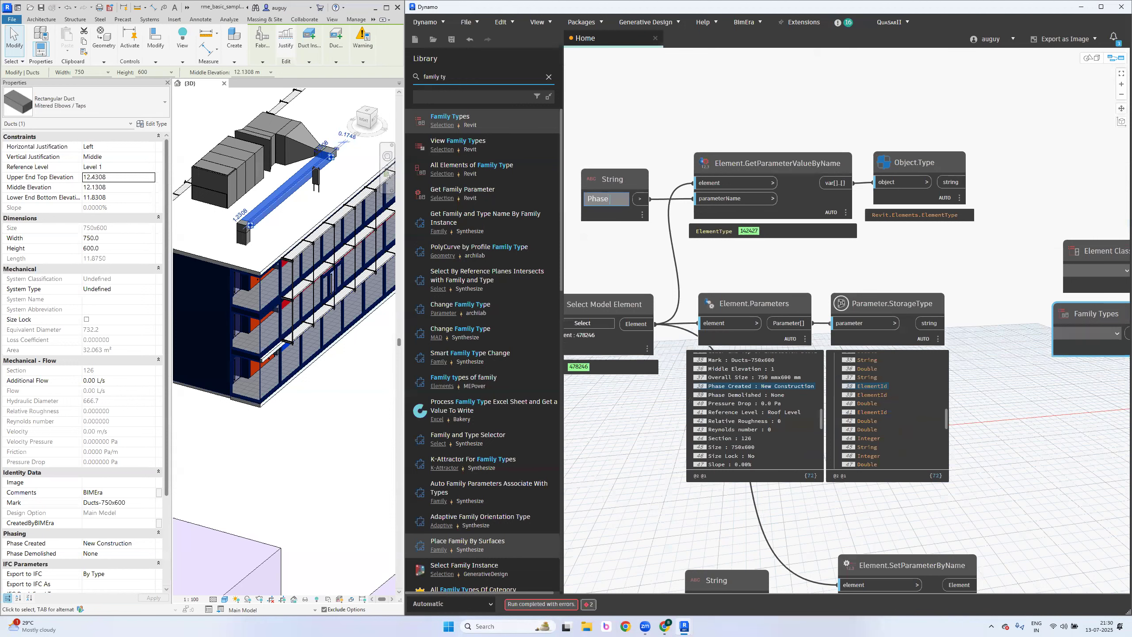
text( Created)
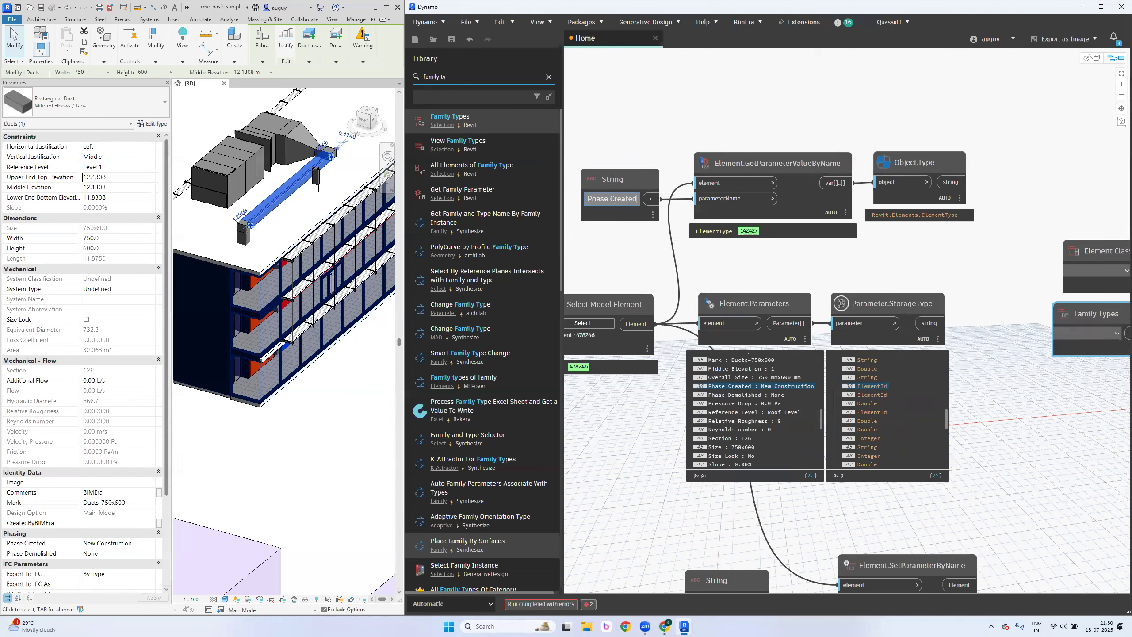
click(687, 126)
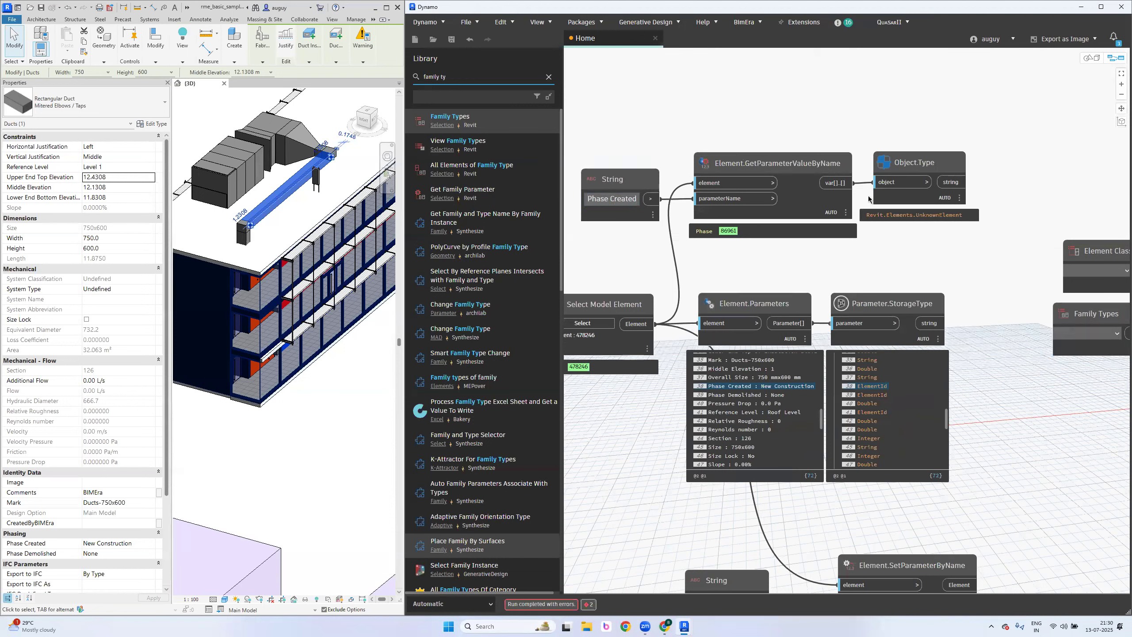
drag(887, 201, 894, 201)
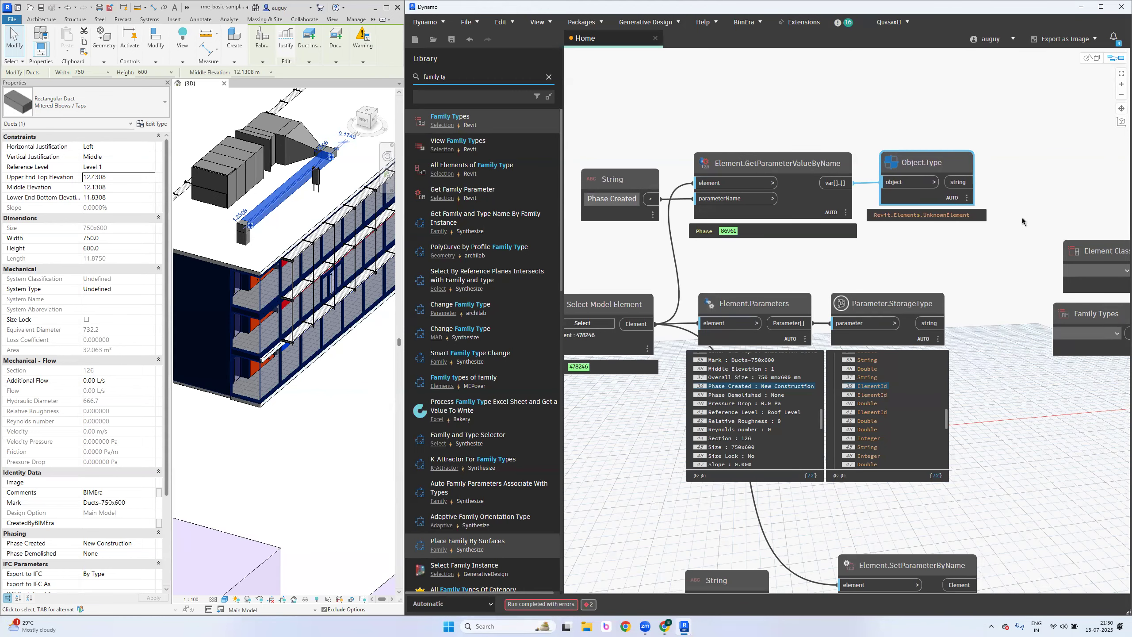
scroll(1022, 217, up, 3)
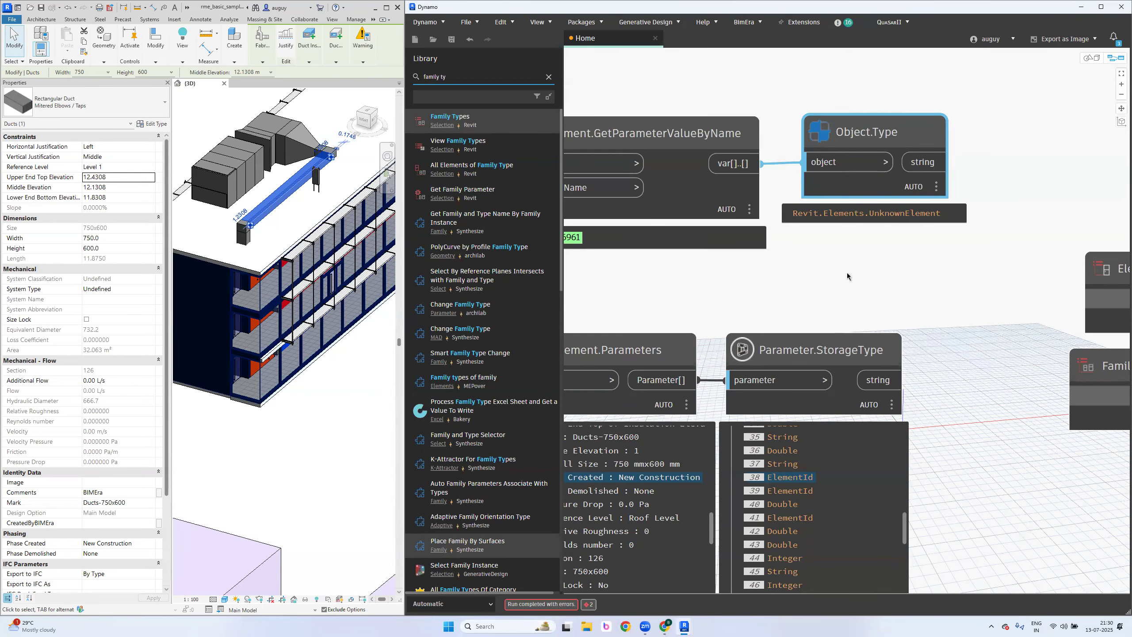
scroll(847, 272, down, 3)
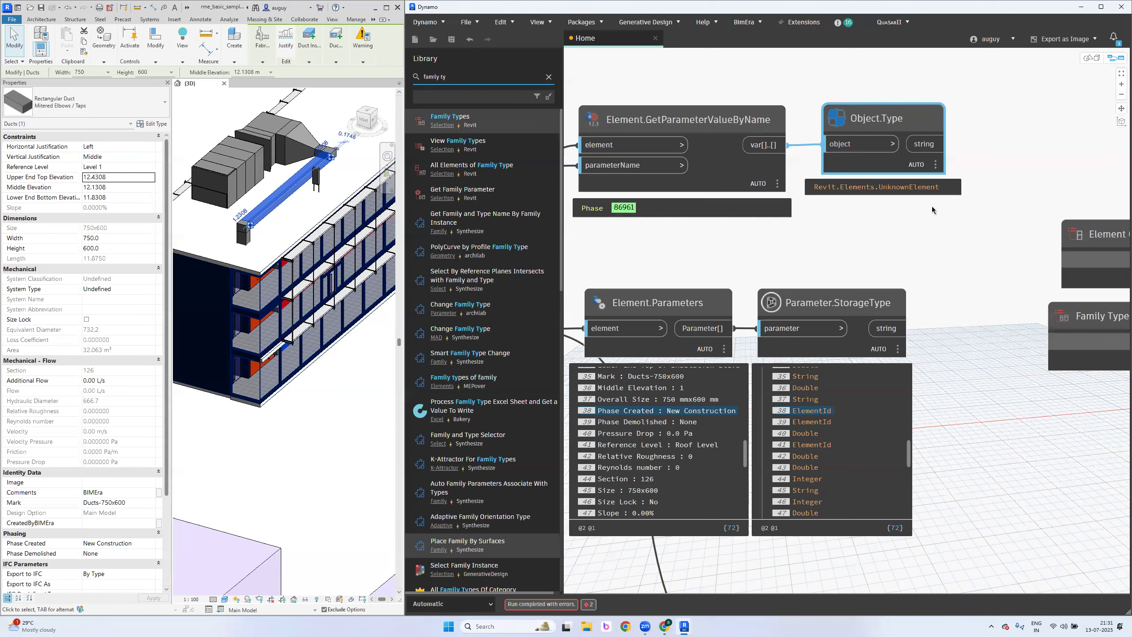
Nudge the Object.Type node right and bring the Element Classes and Family Types nodes into view
drag(882, 172, 891, 173)
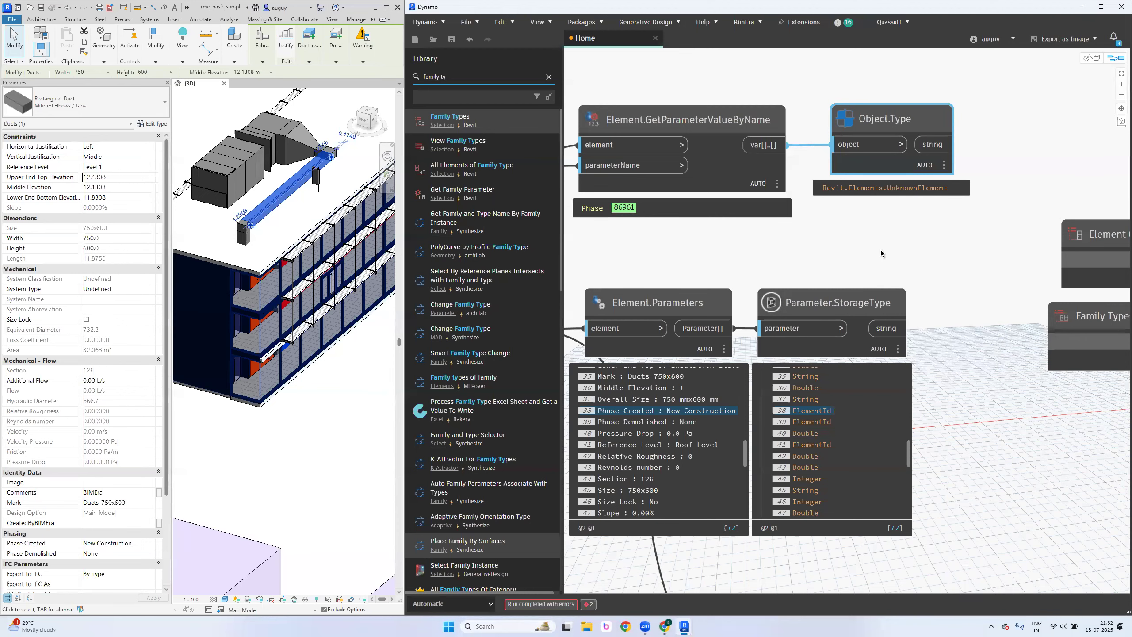
scroll(640, 258, down, 1)
middle_drag(679, 253, 804, 244)
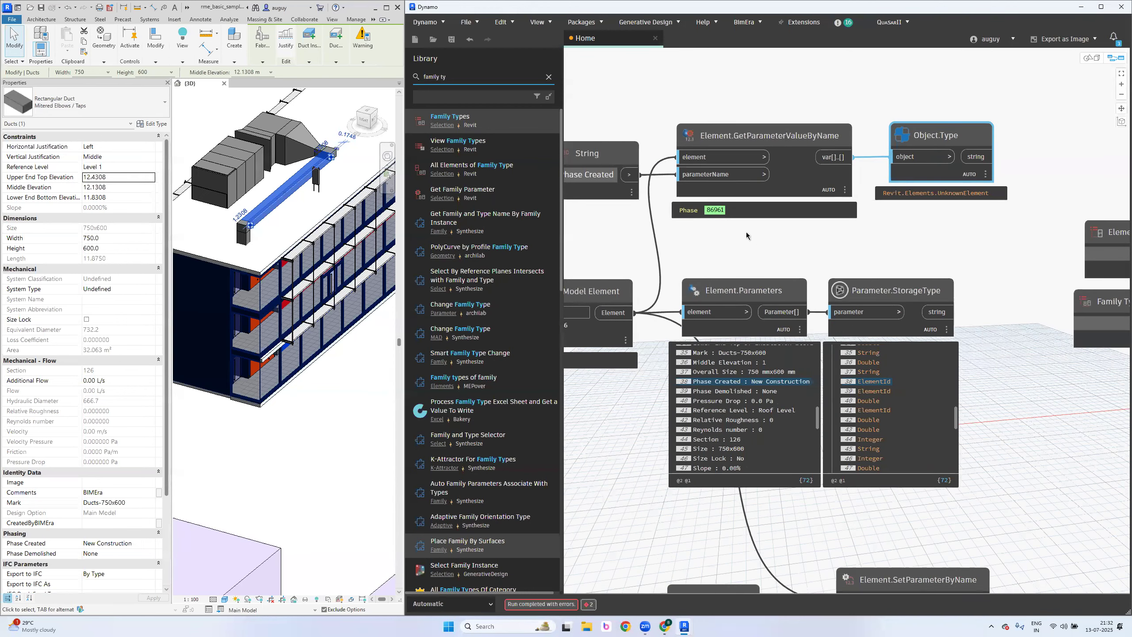
scroll(747, 232, up, 1)
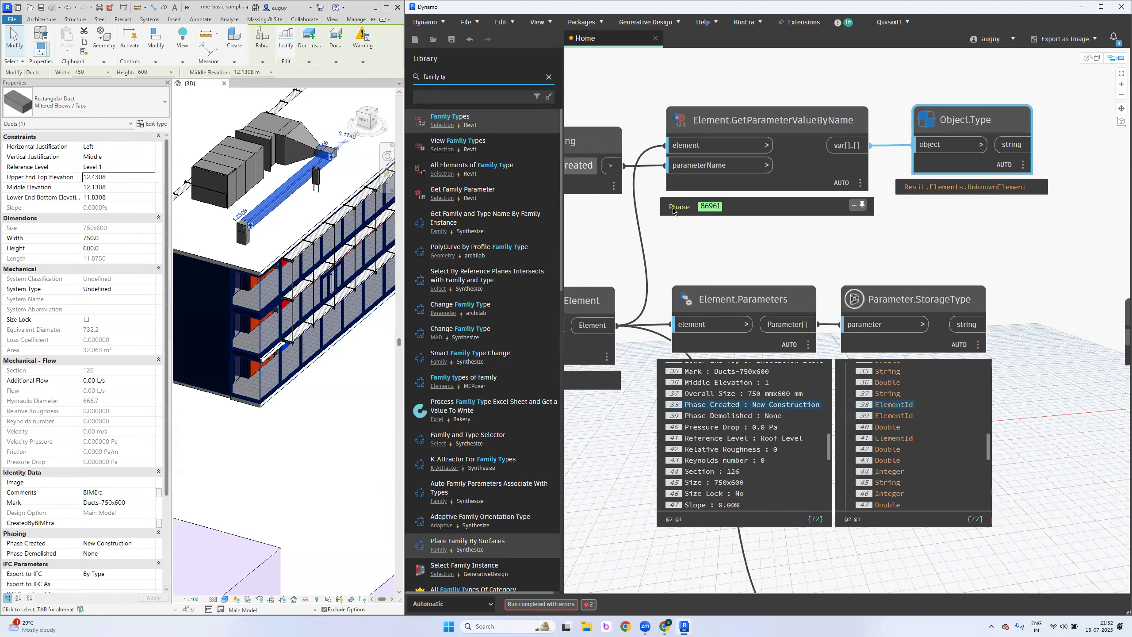
middle_drag(1077, 285, 852, 250)
scroll(856, 258, down, 1)
click(993, 373)
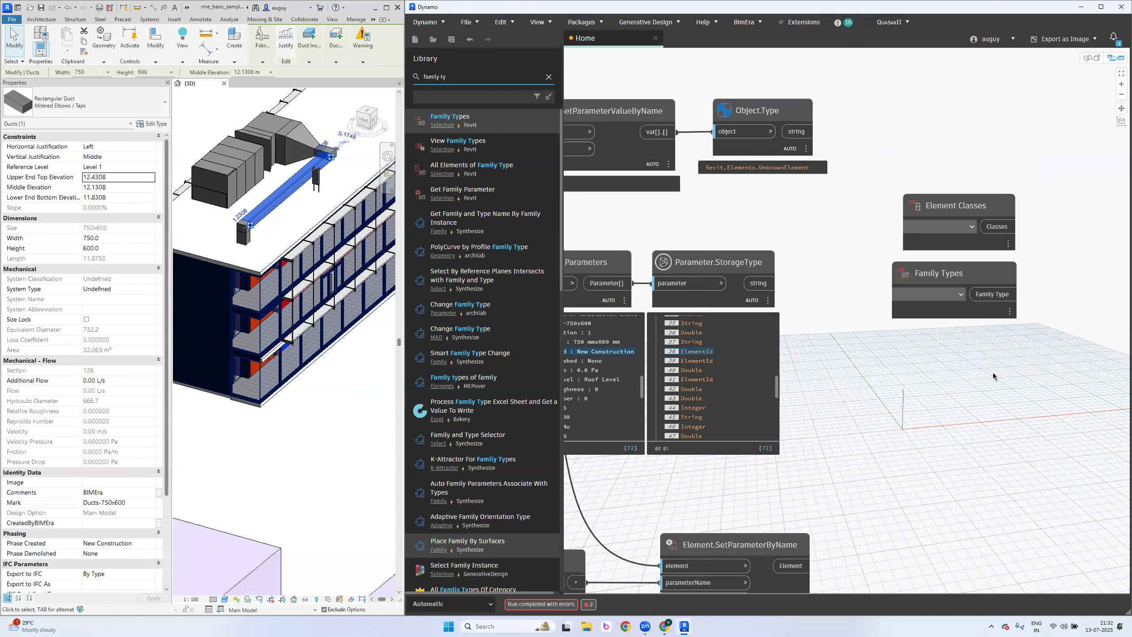
Search 'ph' and line up a Select Phase node under Family Types
drag(447, 79, 248, 88)
text(phase)
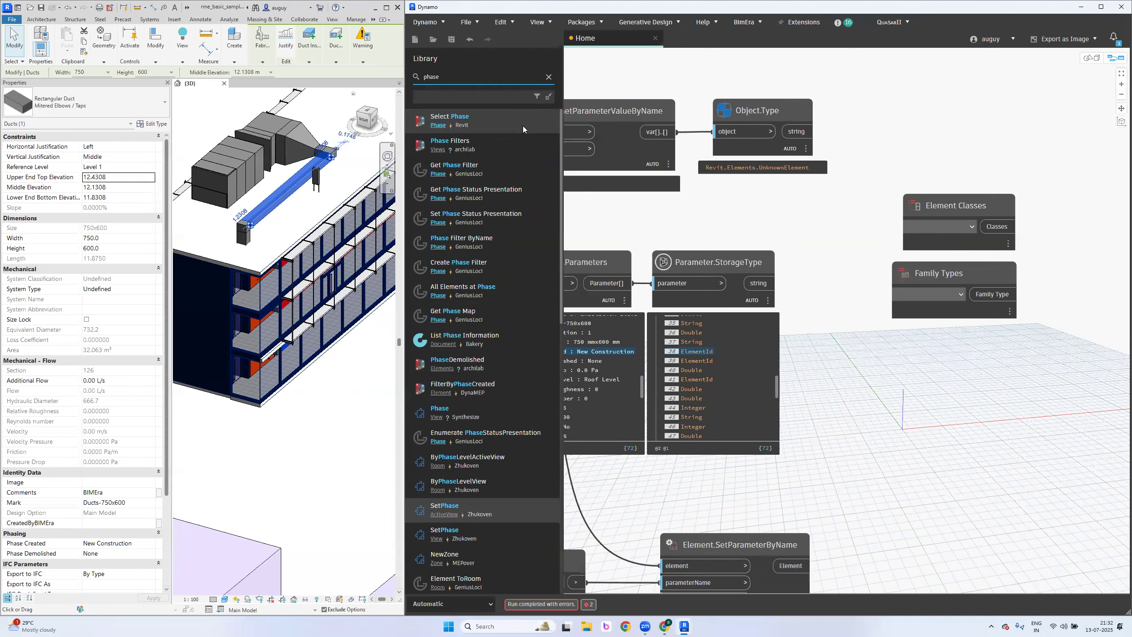
click(523, 126)
drag(935, 336, 1011, 349)
middle_drag(973, 447, 990, 382)
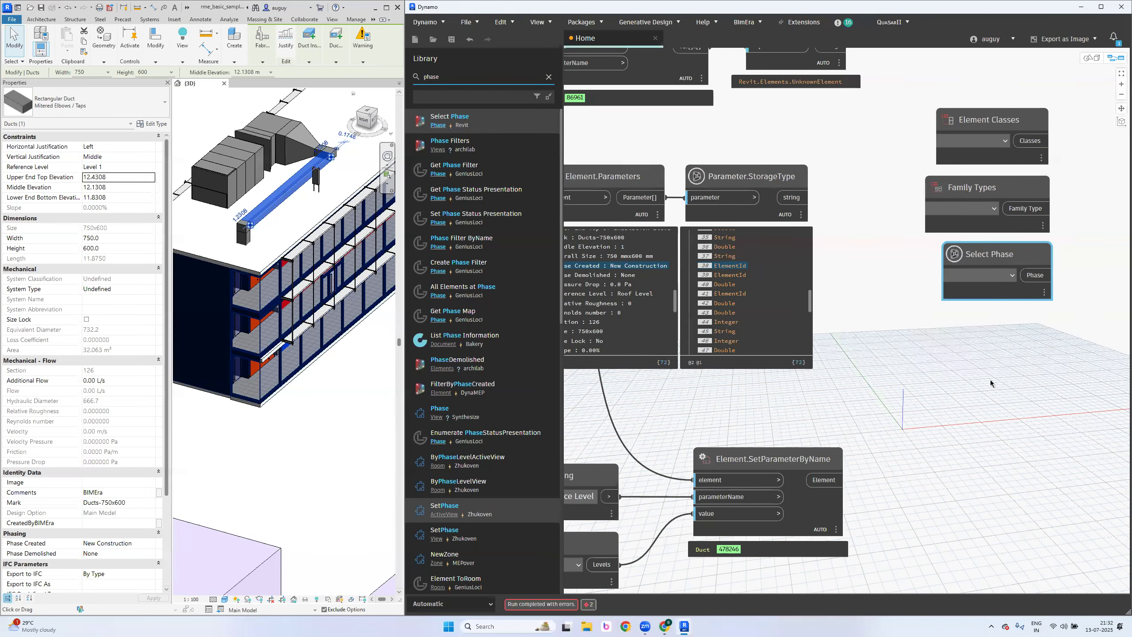
scroll(990, 379, down, 2)
scroll(876, 355, down, 3)
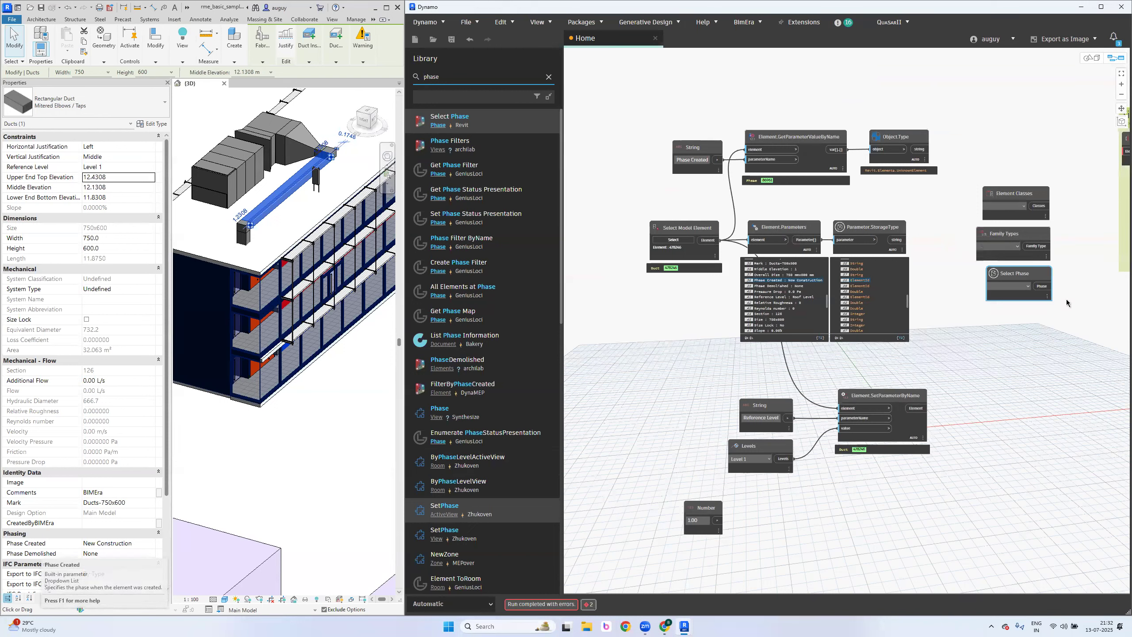
mouse_move(1051, 285)
mouse_down()
mouse_move(952, 313)
mouse_move(743, 454)
mouse_move(792, 459)
mouse_move(1047, 282)
mouse_up()
click(1047, 320)
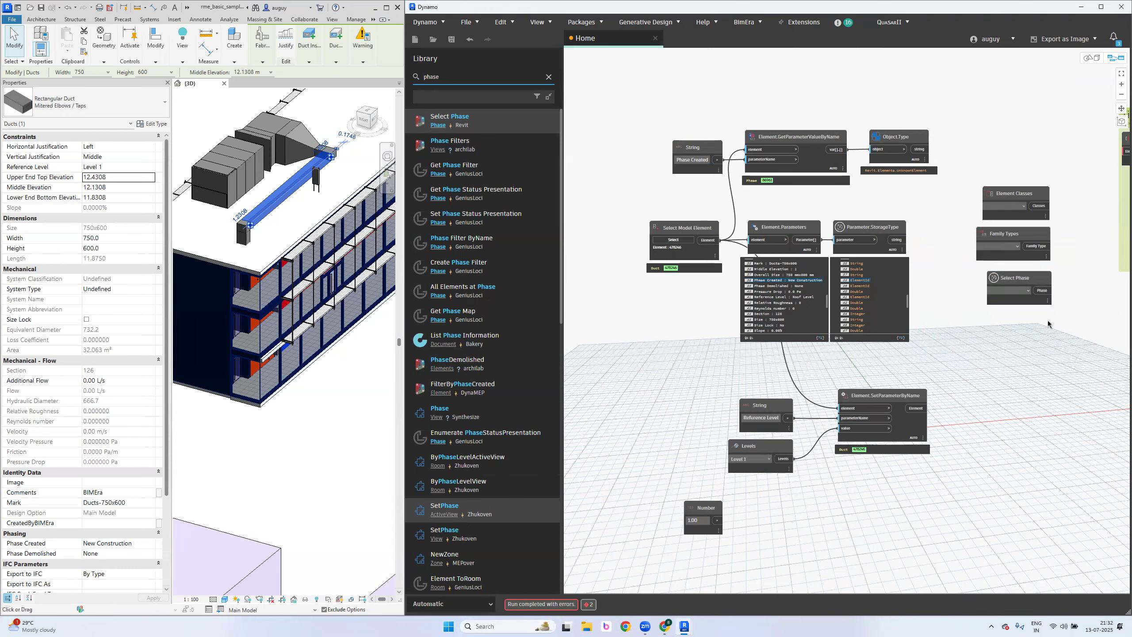
Inspect the Levels node's Level 1 output and the parameter watch panels
scroll(856, 351, up, 5)
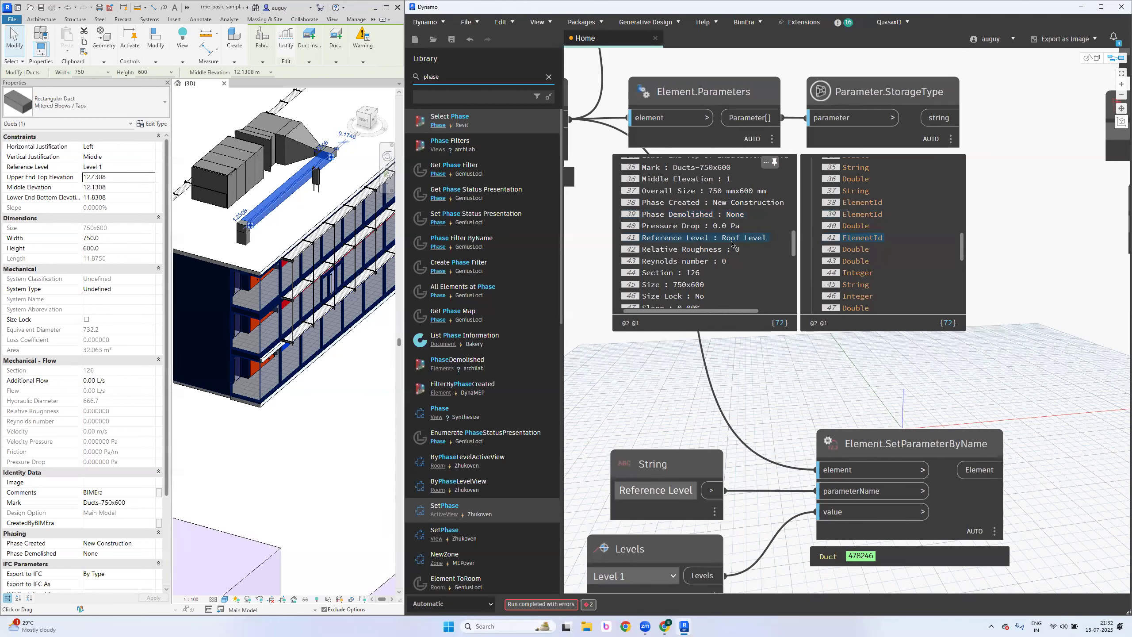
scroll(1018, 277, down, 2)
scroll(1019, 276, up, 3)
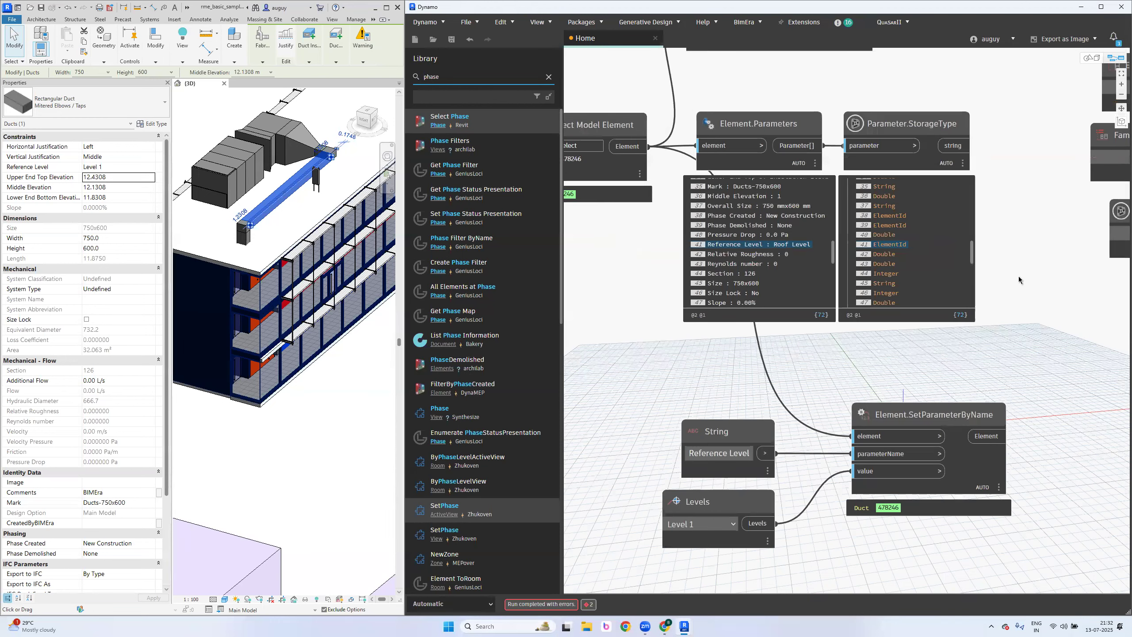
click(721, 487)
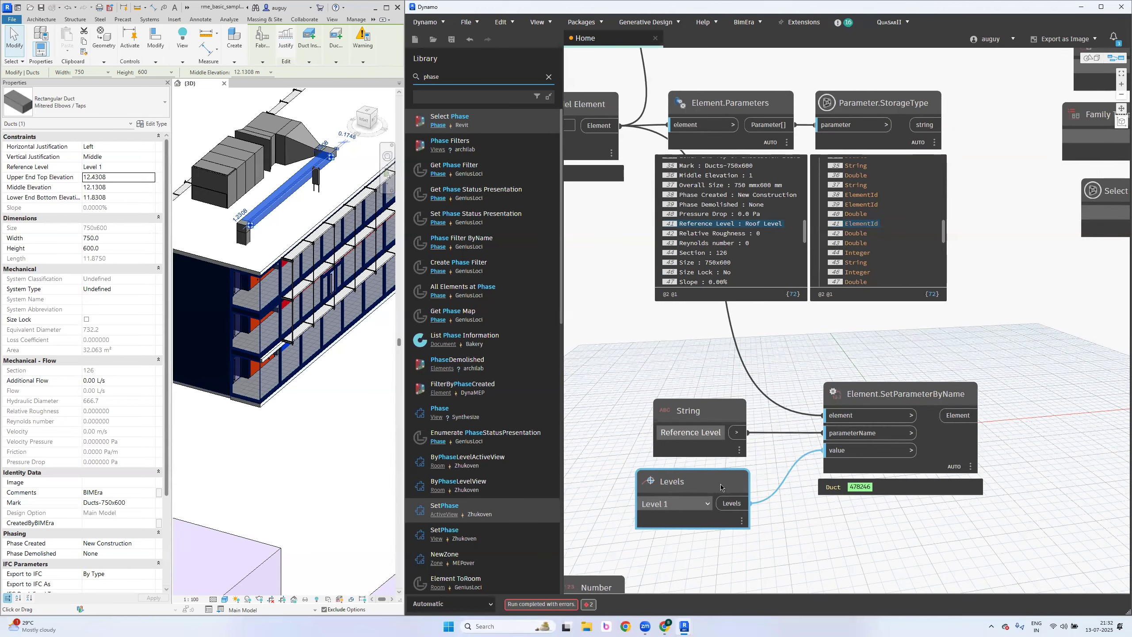
mouse_move(721, 487)
scroll(835, 347, up, 2)
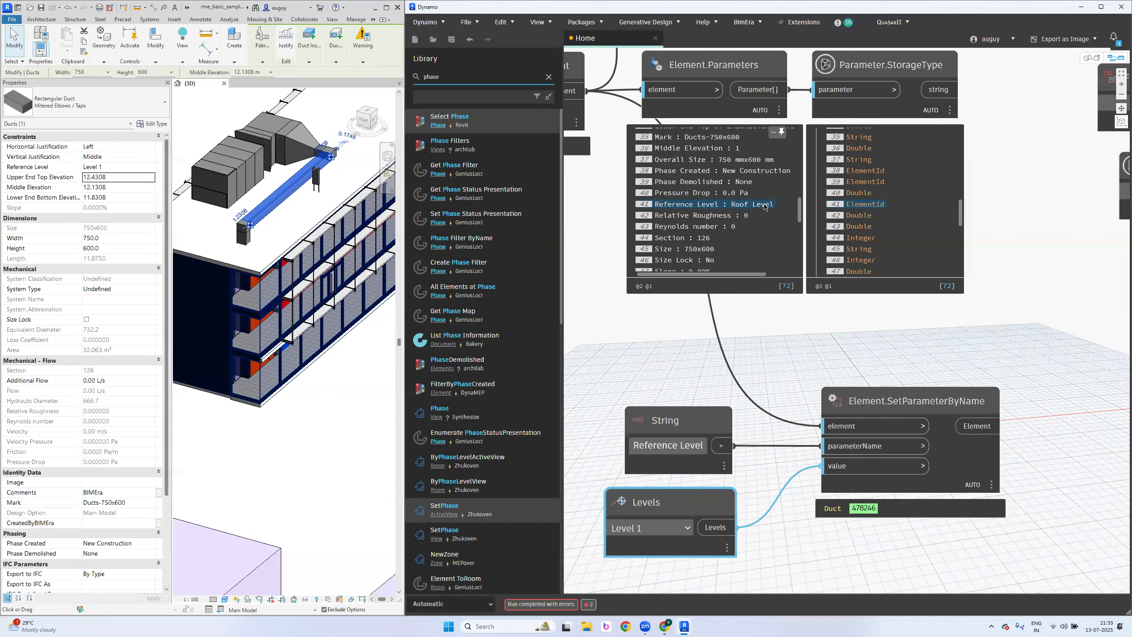
scroll(886, 227, down, 5)
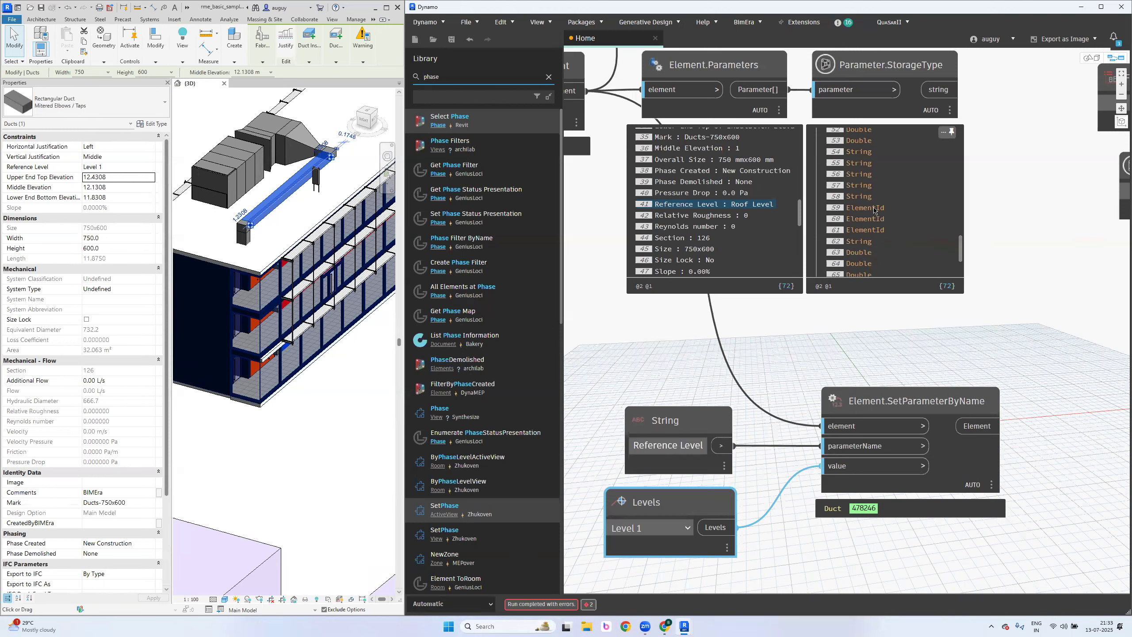
scroll(731, 241, down, 2)
scroll(731, 241, down, 3)
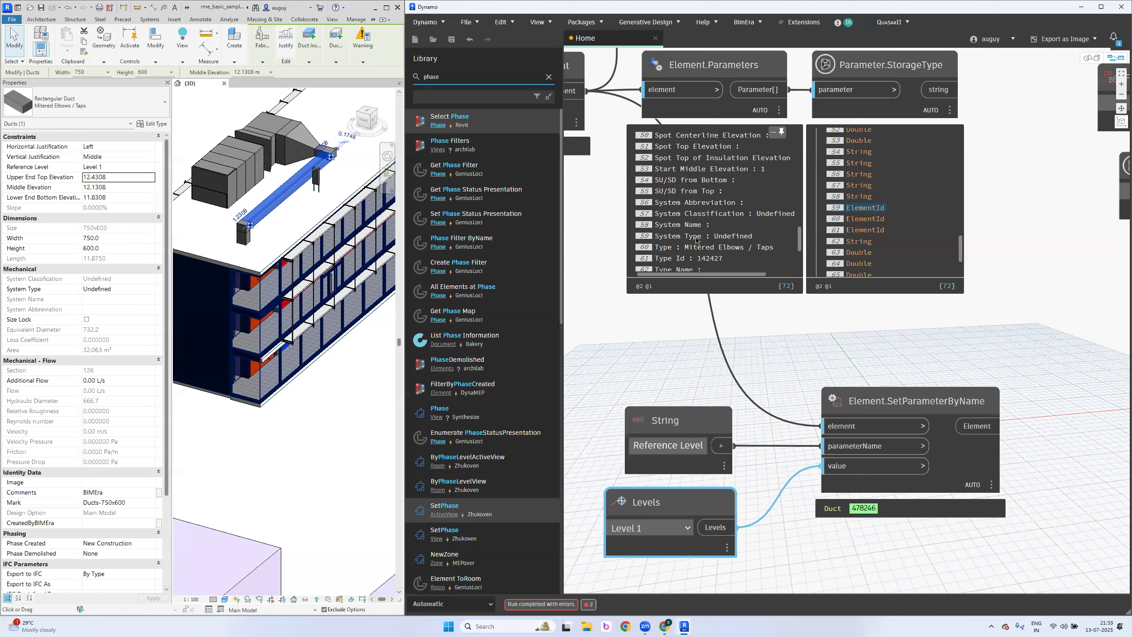
scroll(697, 241, down, 1)
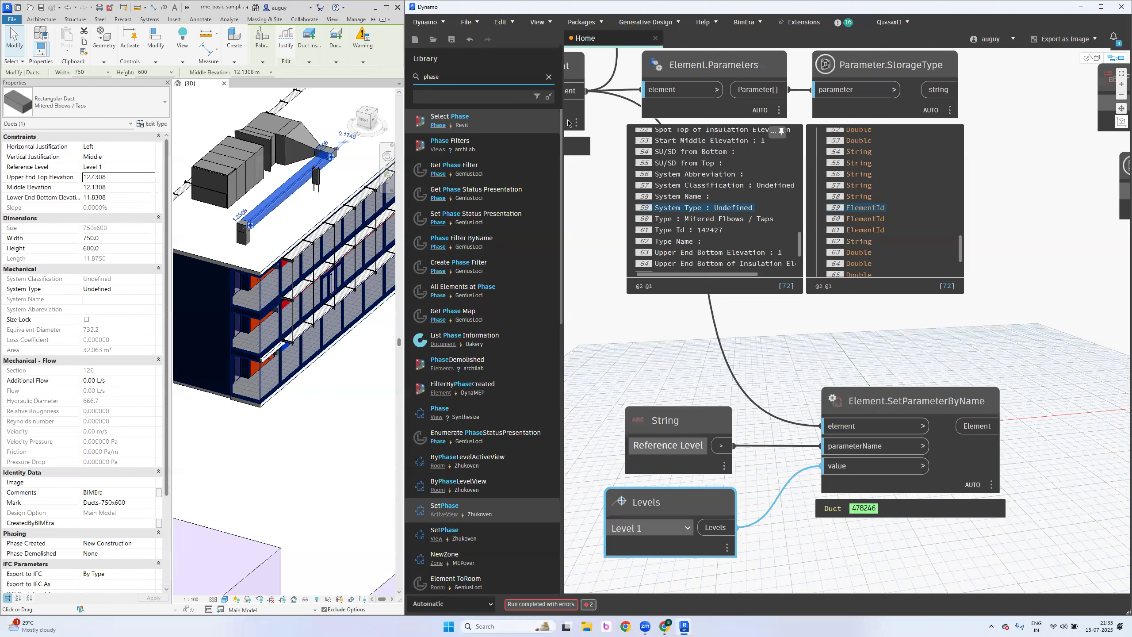
Search 'system typ' and add a Family Types node to the graph
click(457, 76)
text(system typ)
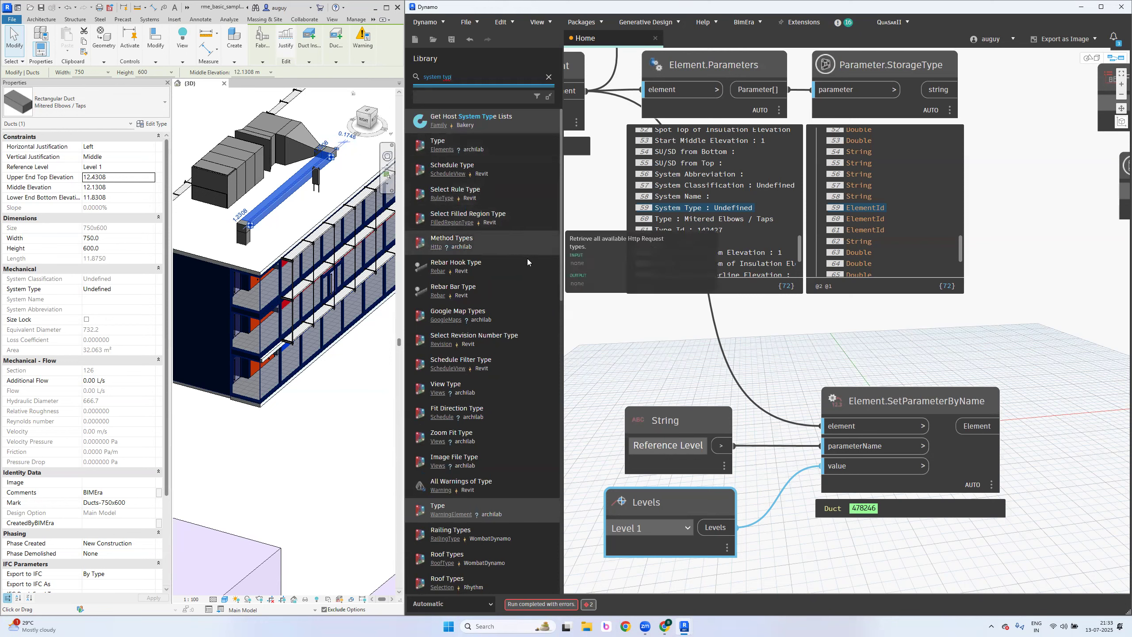
scroll(538, 360, down, 1)
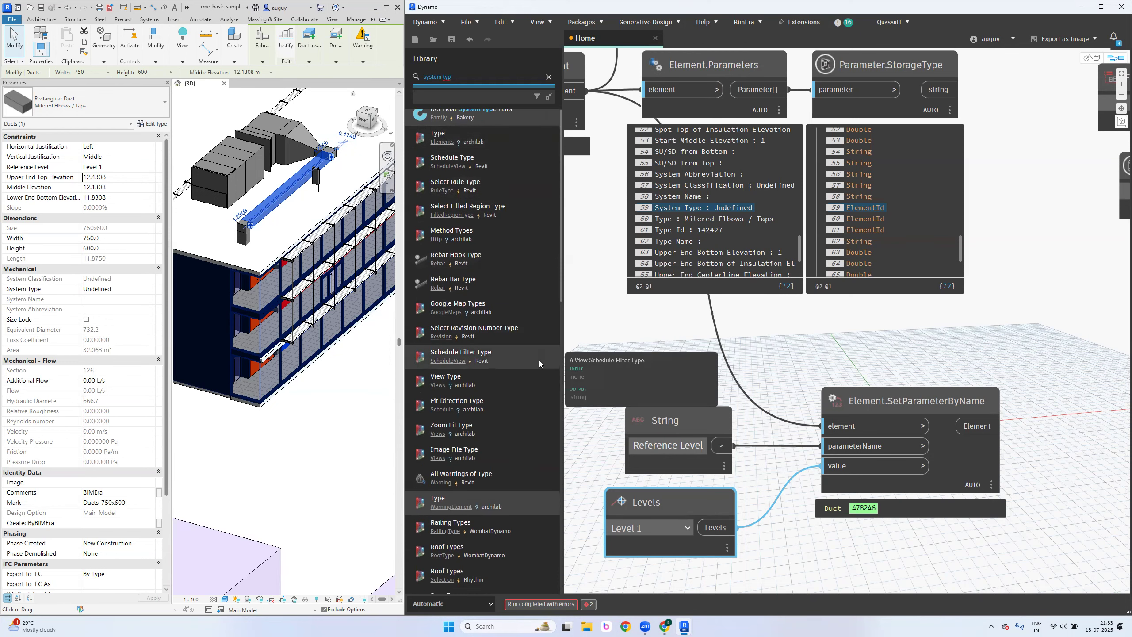
scroll(539, 363, down, 5)
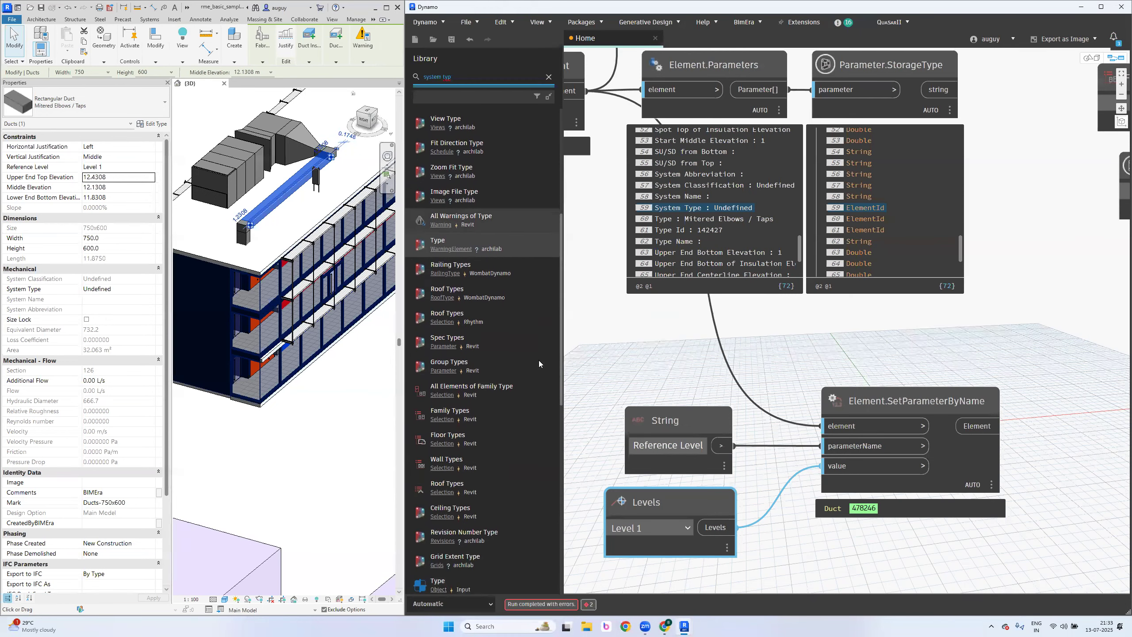
scroll(538, 363, down, 1)
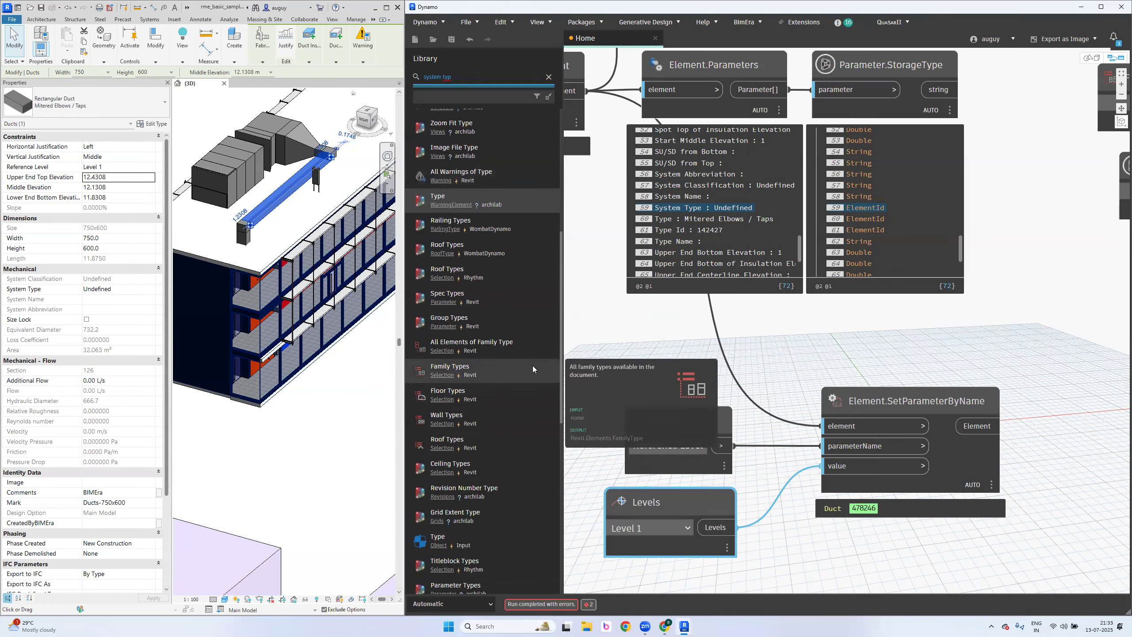
click(533, 366)
scroll(697, 296, down, 1)
Move Family Types right, then place Floor, Wall, Roof and Ceiling Types nodes near it
drag(885, 335, 1064, 341)
middle_drag(1036, 429, 847, 265)
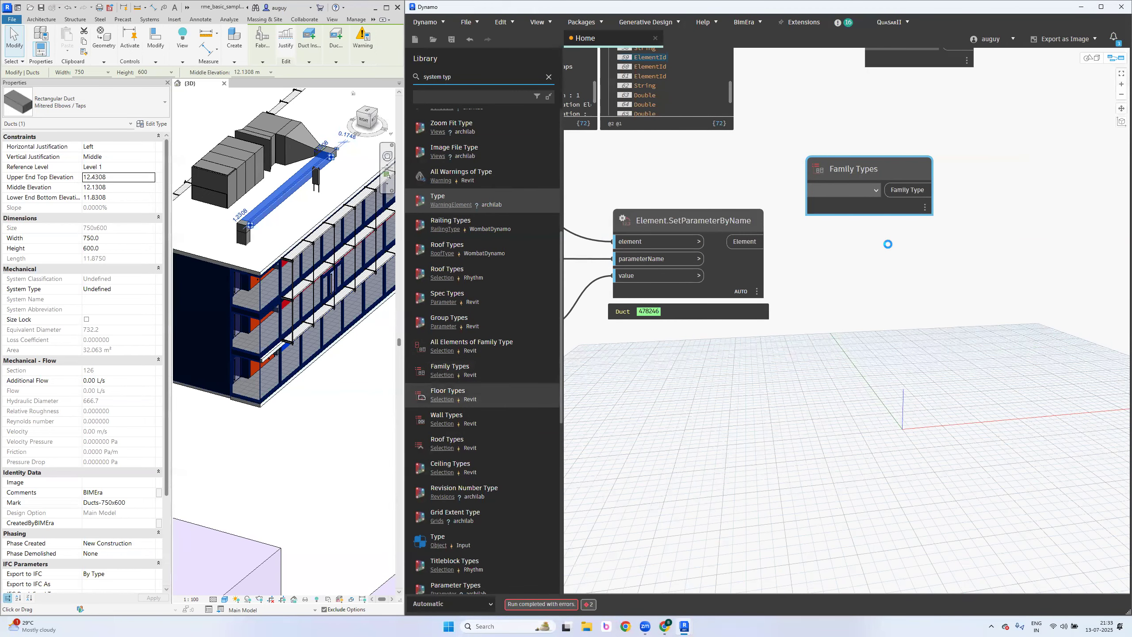
drag(905, 348, 856, 244)
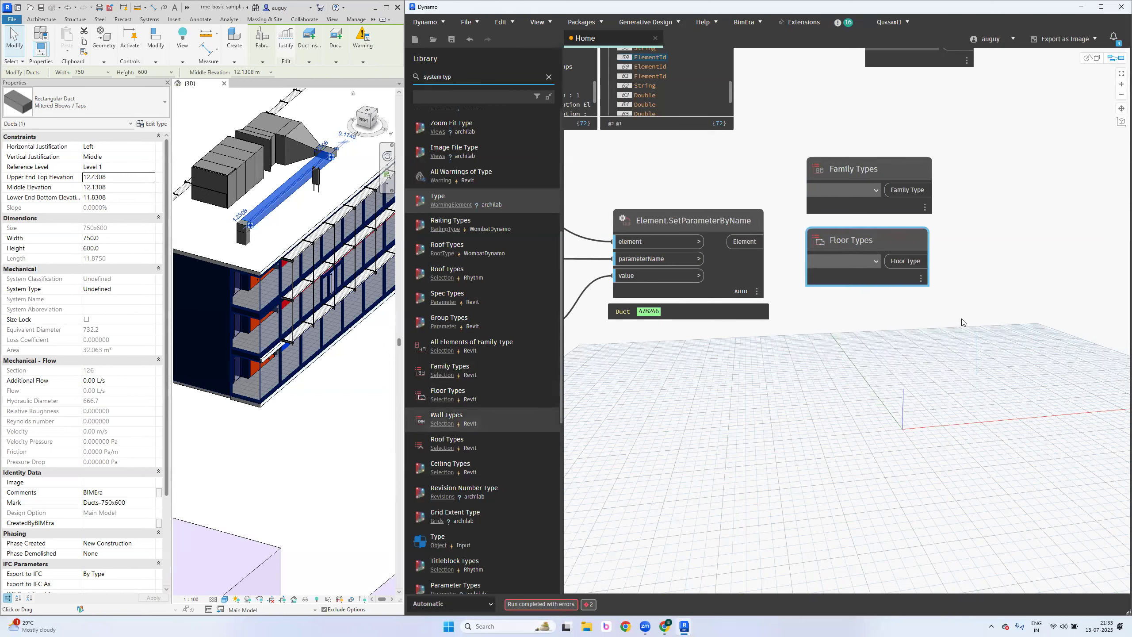
drag(961, 354, 1007, 170)
click(447, 442)
click(450, 466)
drag(888, 317, 1020, 248)
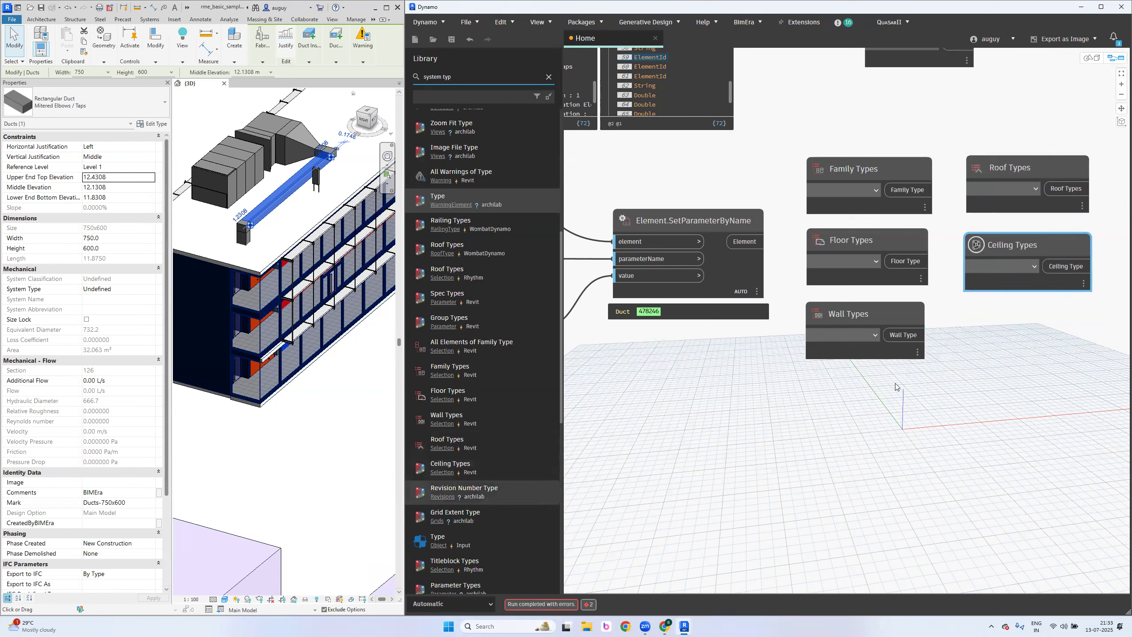
Place Revision Number Type, Grid Extent Type and Titleblock Types nodes beside the others
drag(894, 382, 1024, 365)
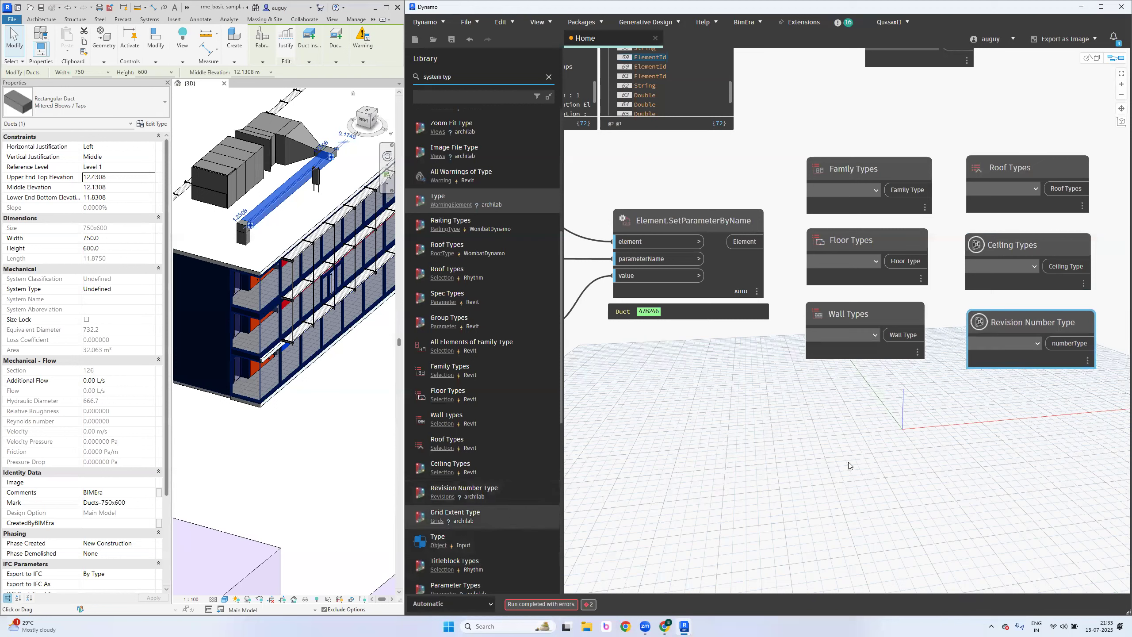
drag(938, 355, 896, 396)
scroll(522, 434, down, 1)
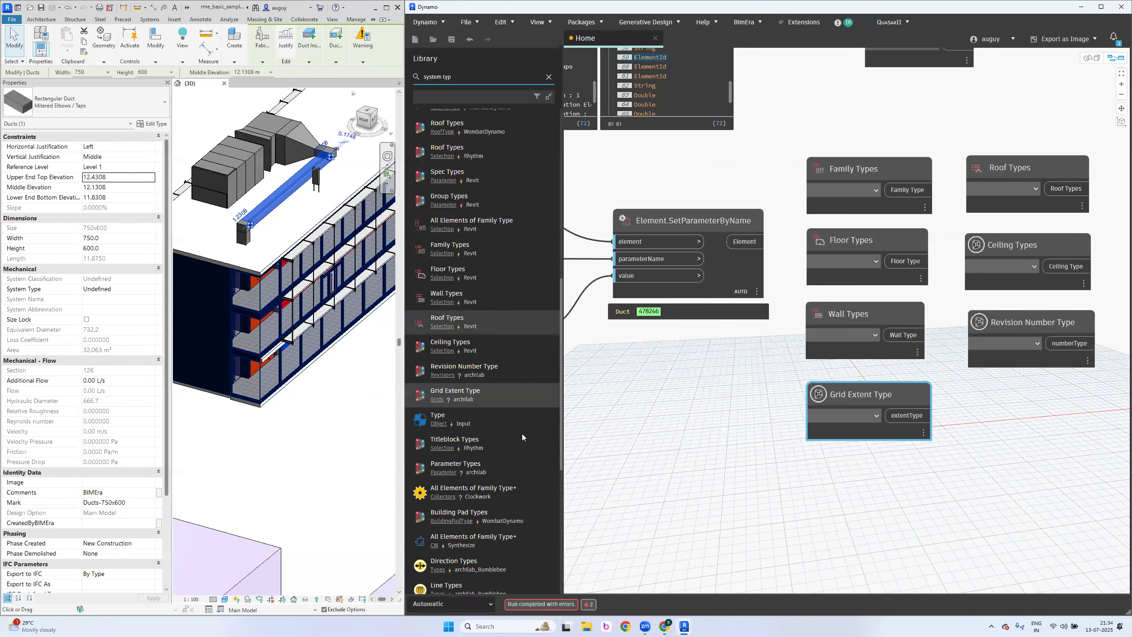
scroll(521, 433, down, 1)
click(518, 442)
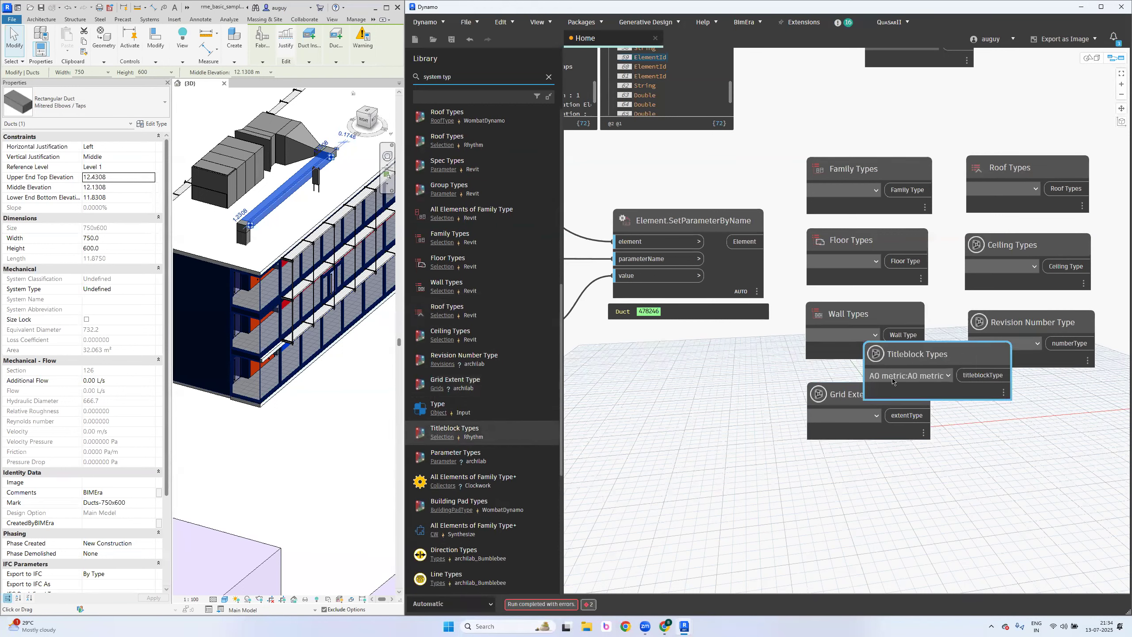
drag(944, 369, 1077, 414)
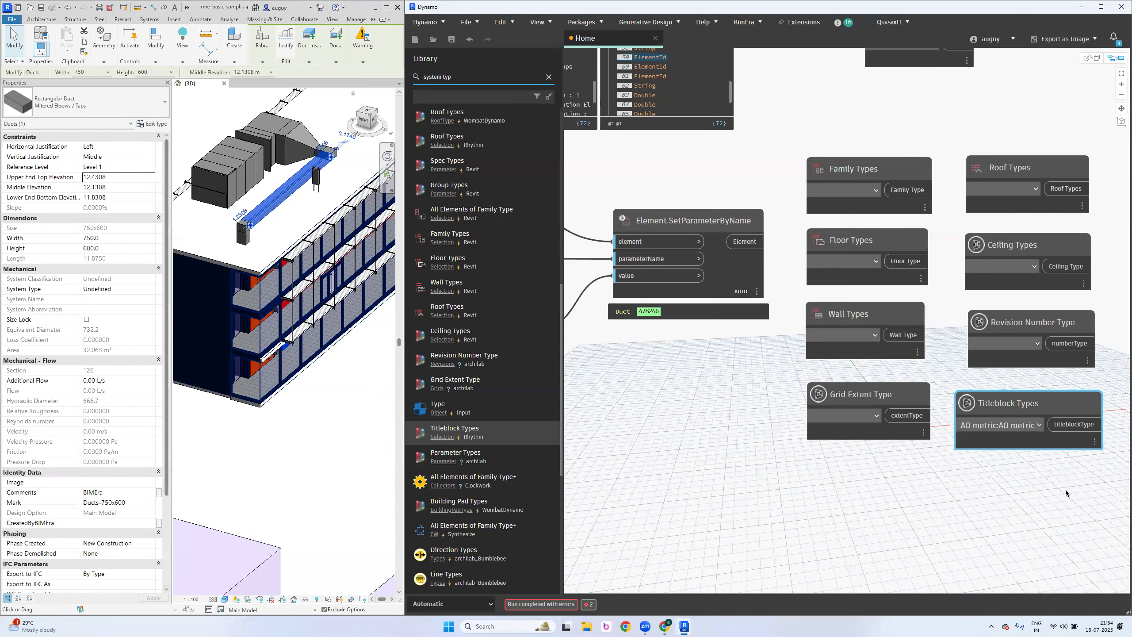
Nudge Titleblock Types right and select the eight type nodes to review their layout
middle_drag(1065, 489, 1031, 494)
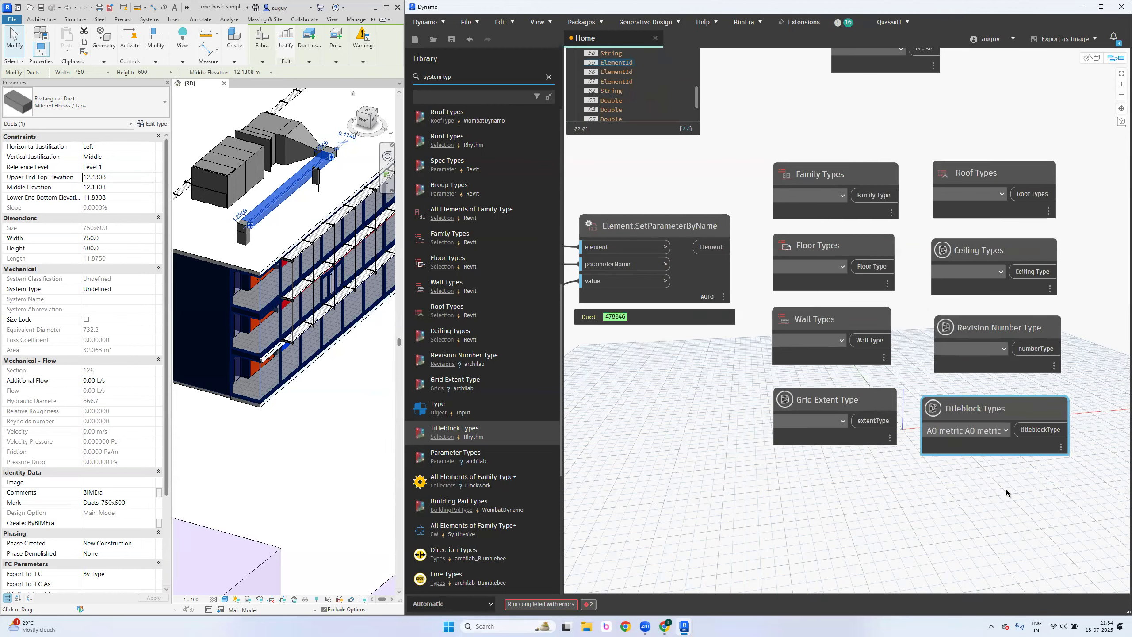
drag(975, 406, 987, 405)
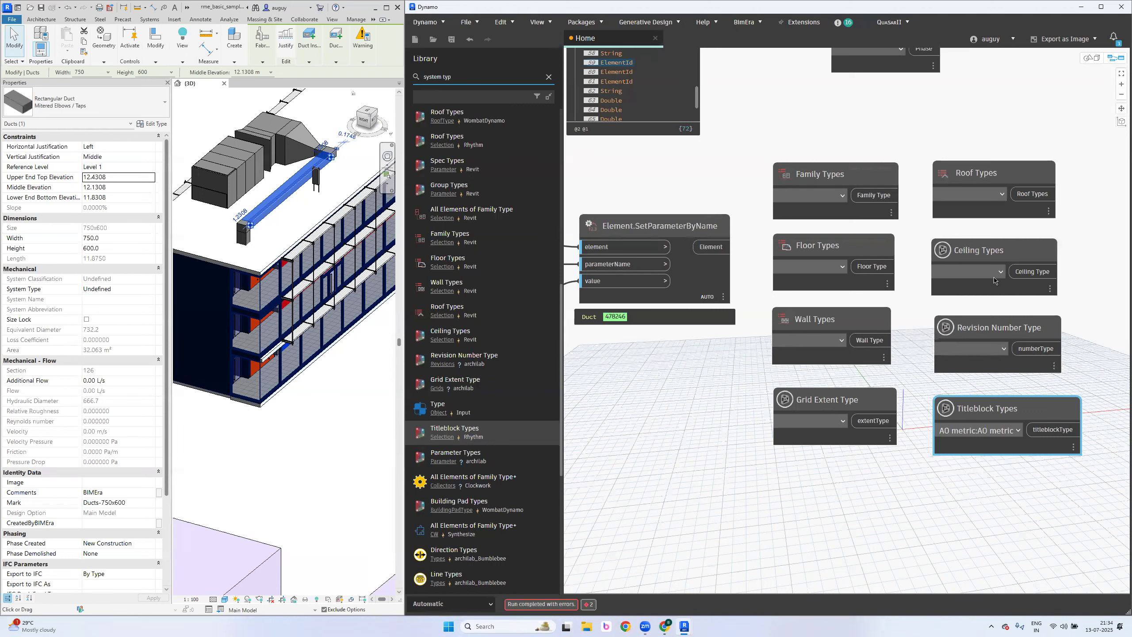
drag(1060, 131, 802, 525)
click(801, 524)
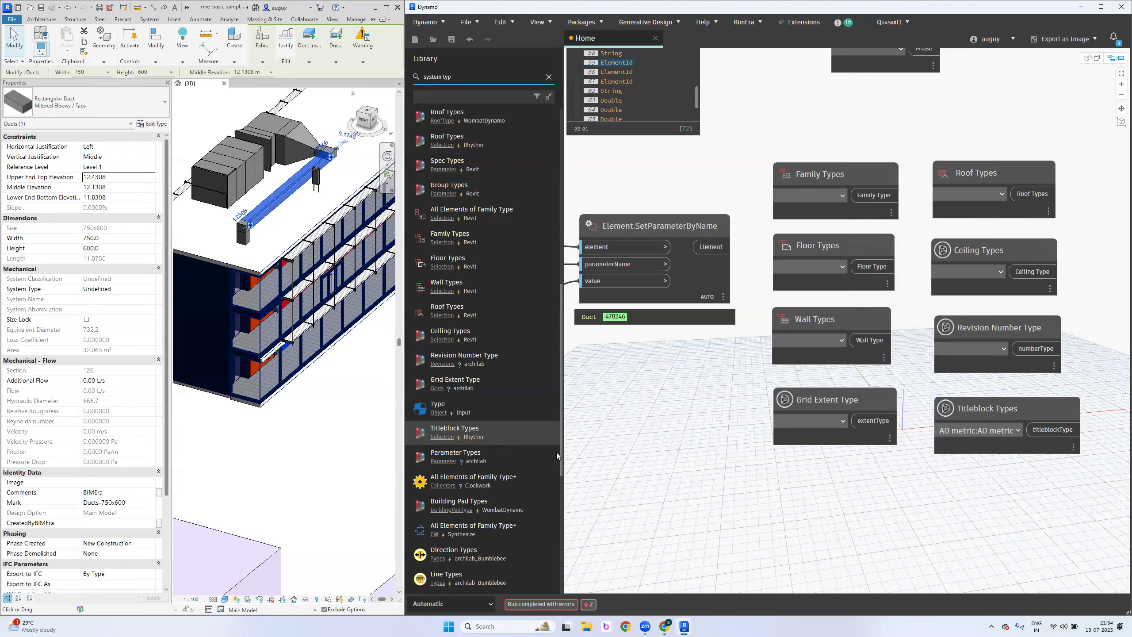
scroll(486, 467, down, 3)
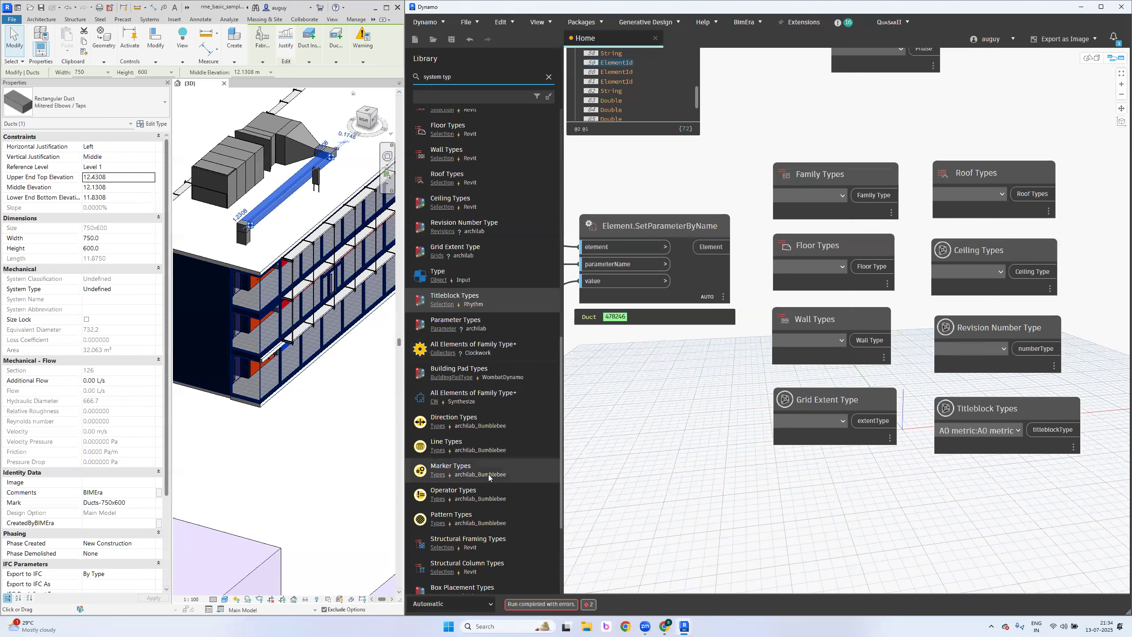
scroll(488, 474, down, 4)
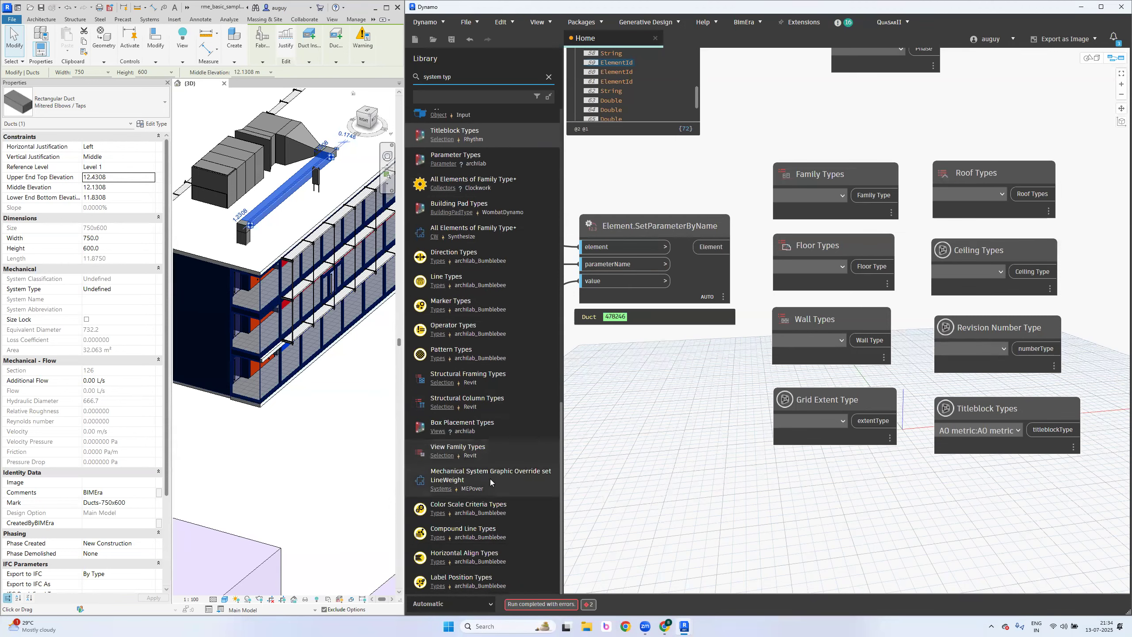
scroll(513, 444, up, 4)
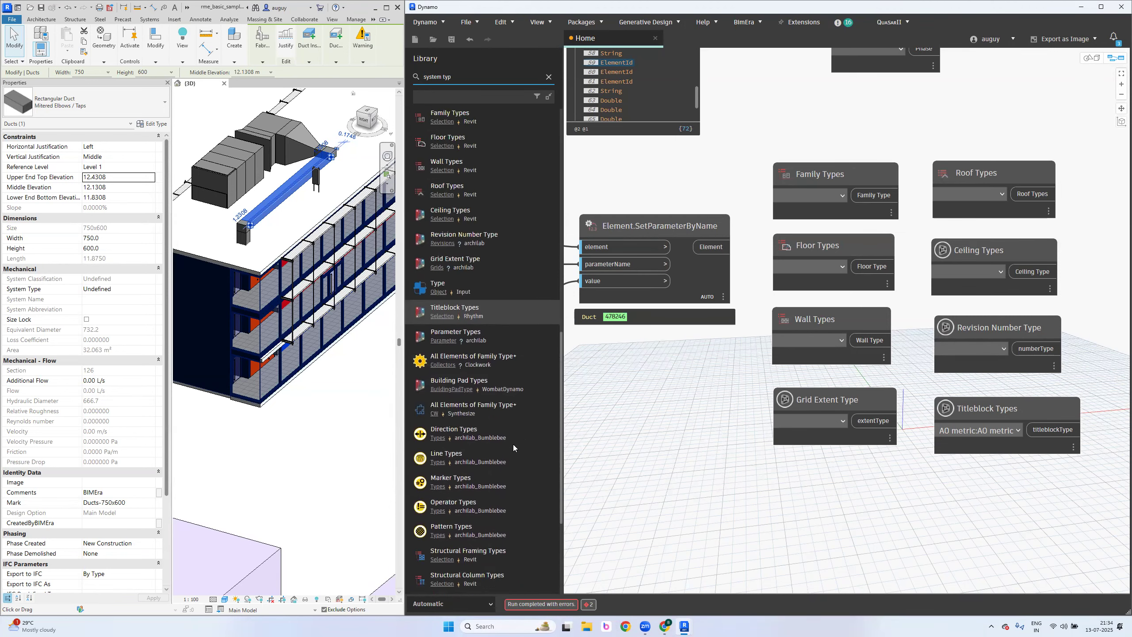
scroll(513, 444, down, 10)
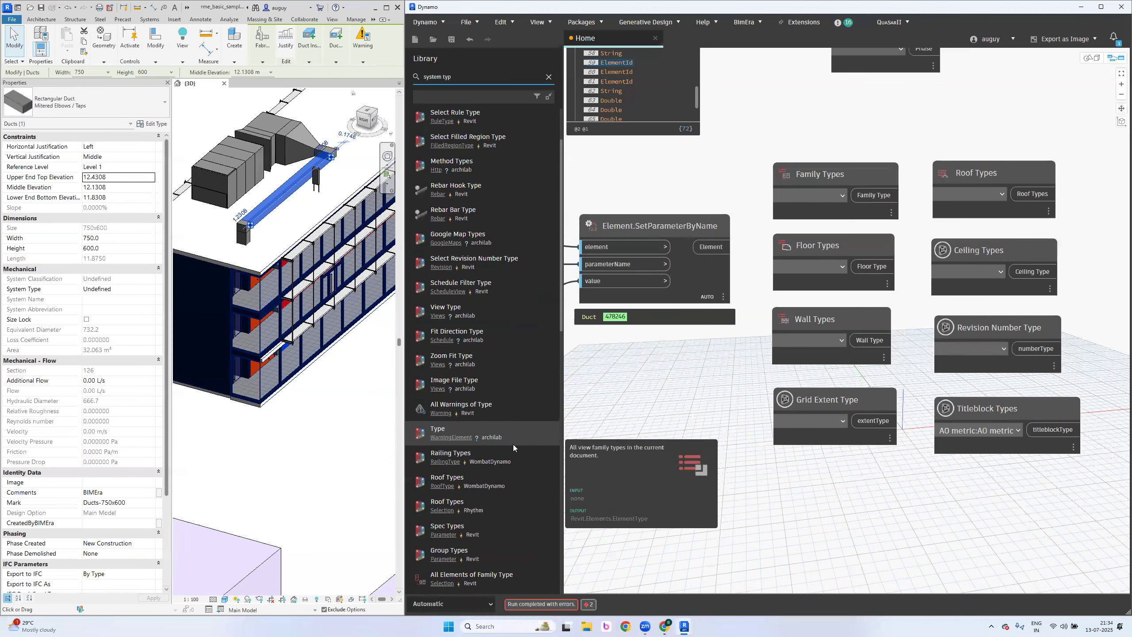
scroll(513, 444, up, 1)
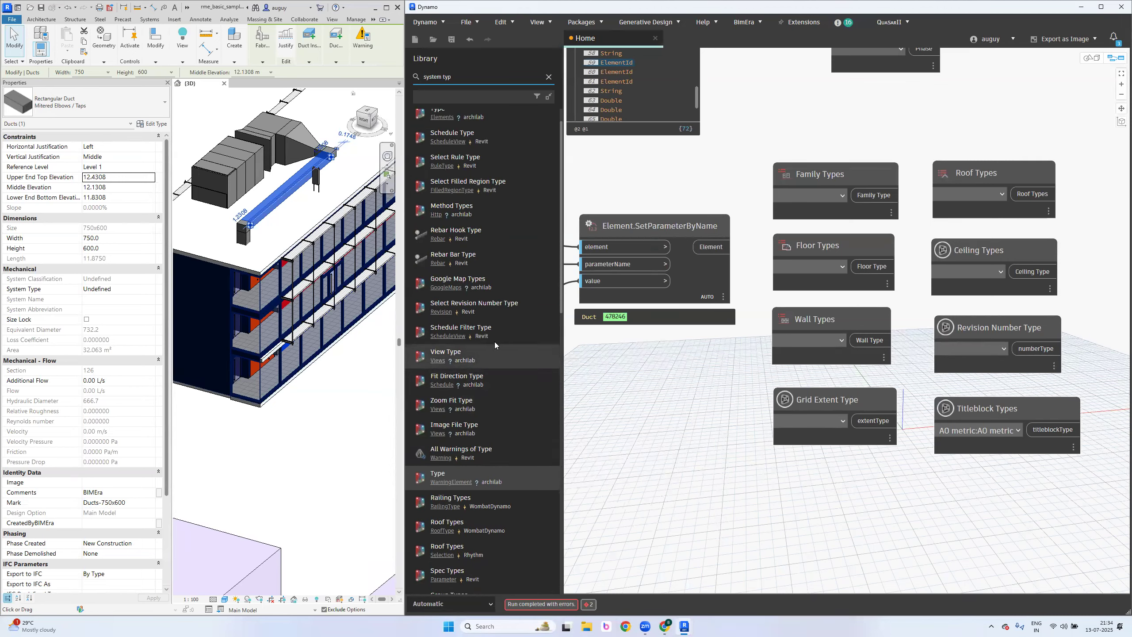
Add a View Type selector node and delete its overlapping duplicate
click(502, 356)
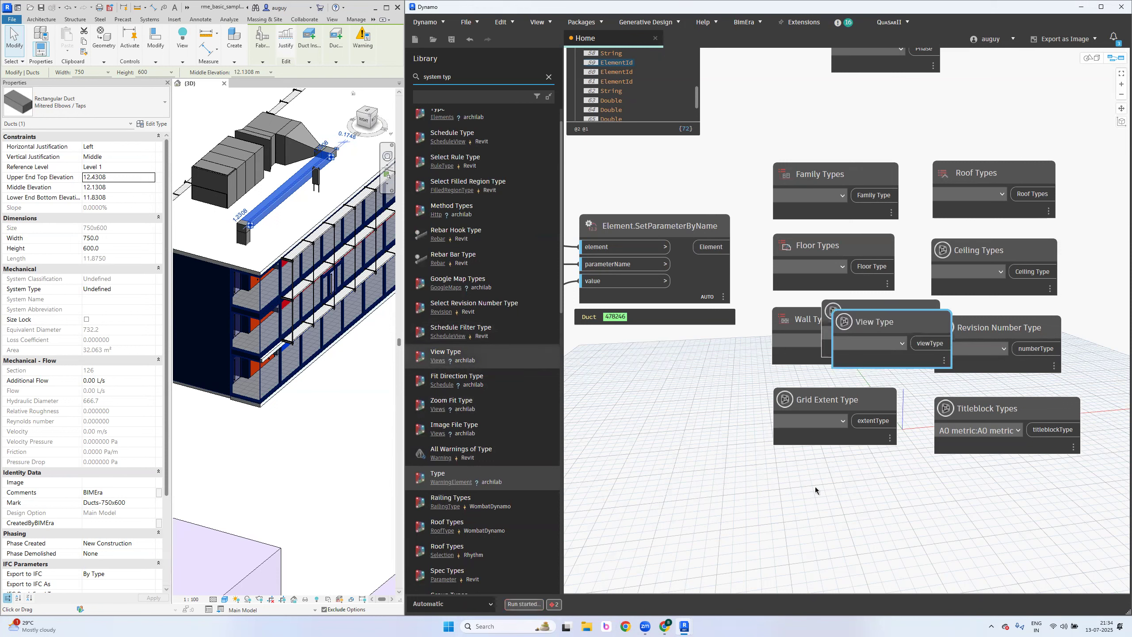
key(ctrl+v)
click(873, 303)
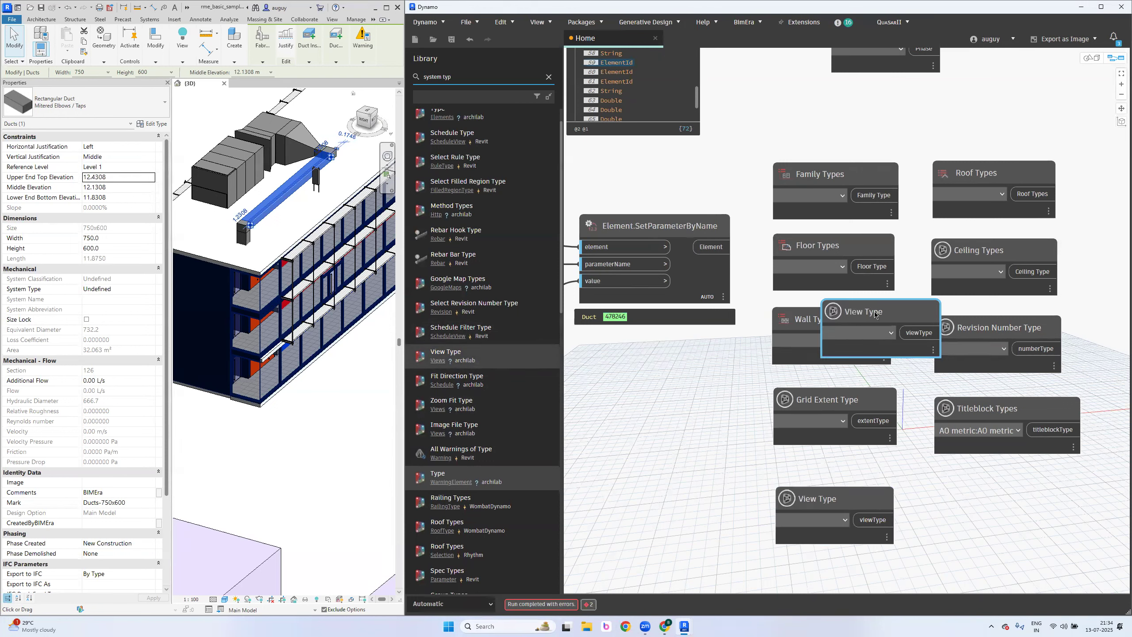
key(Delete)
Zoom and pan the canvas to review the parameter nodes and the green group
scroll(521, 326, up, 1)
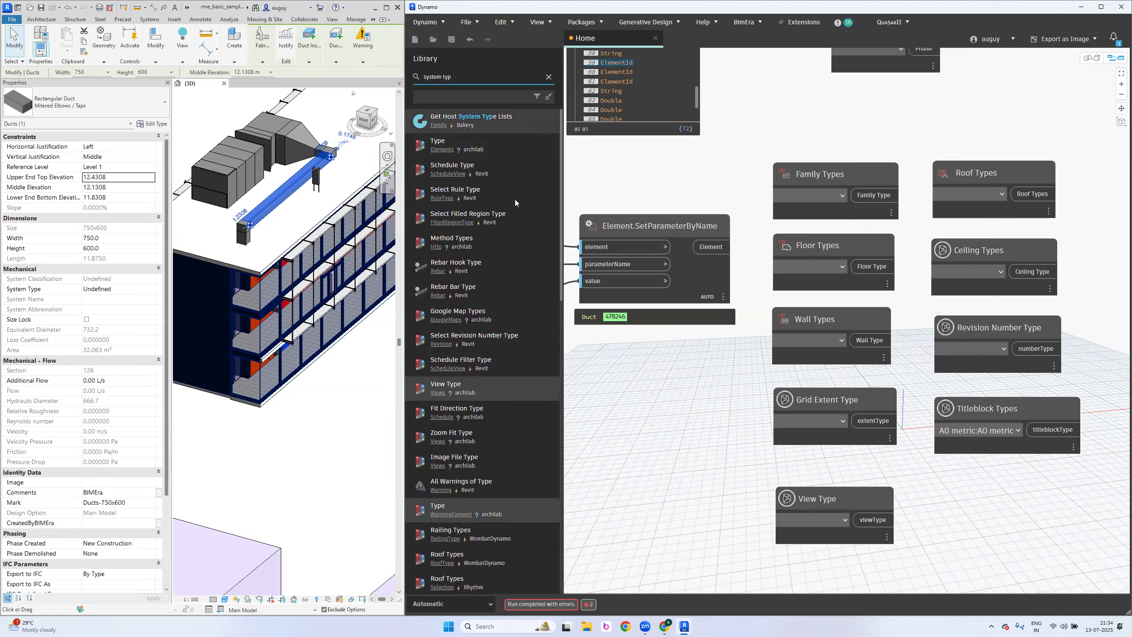
scroll(497, 420, down, 1)
scroll(498, 420, down, 10)
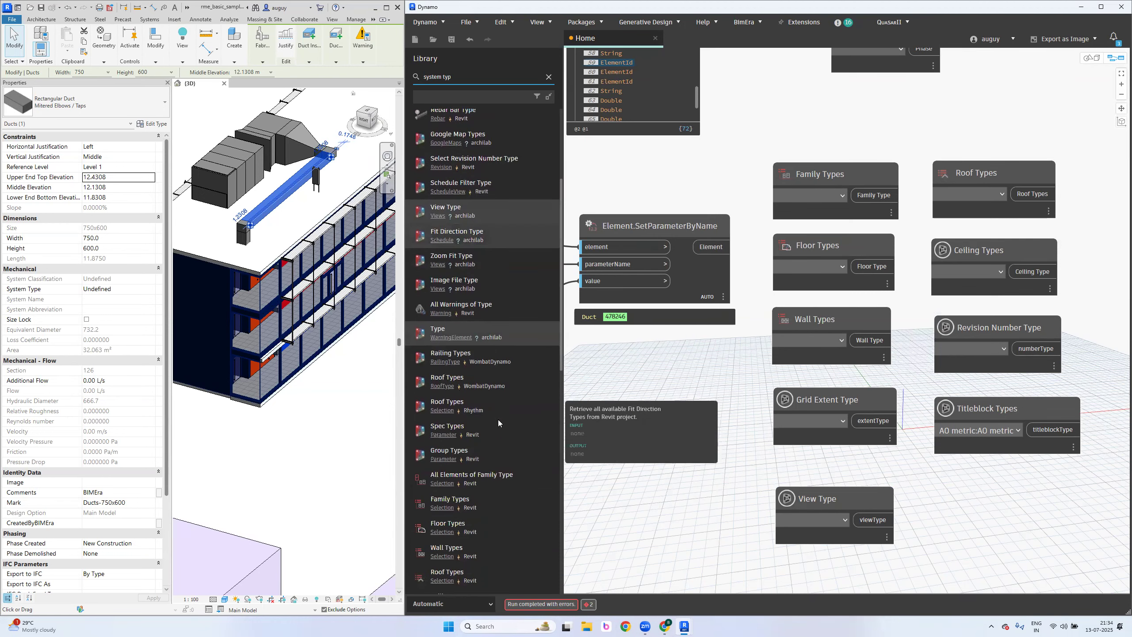
scroll(498, 420, down, 8)
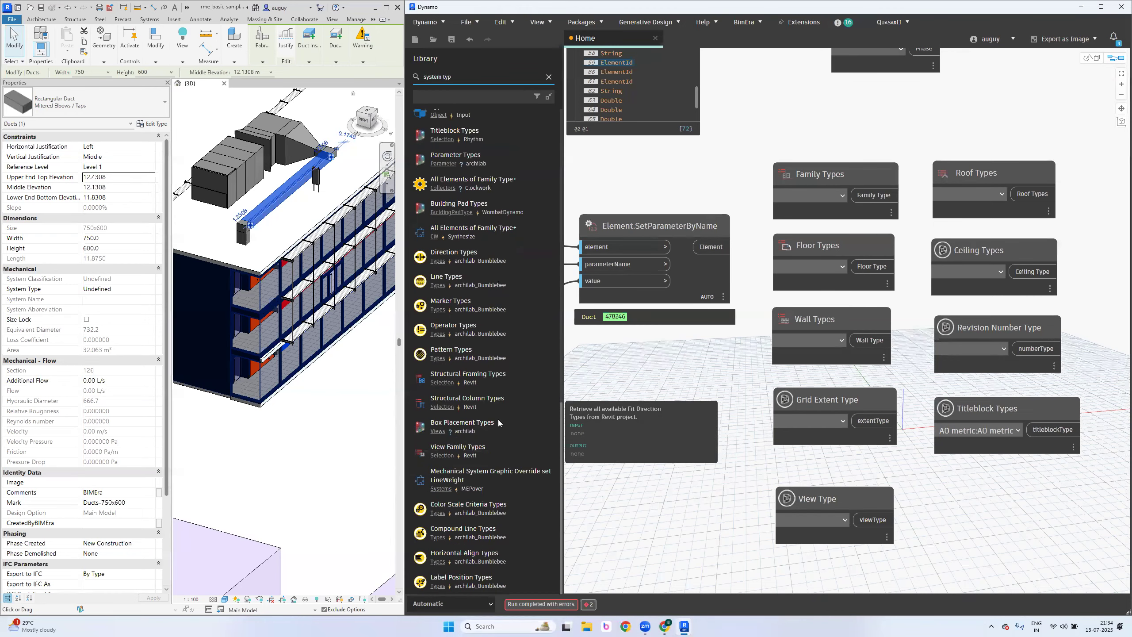
scroll(475, 394, up, 10)
scroll(475, 393, up, 9)
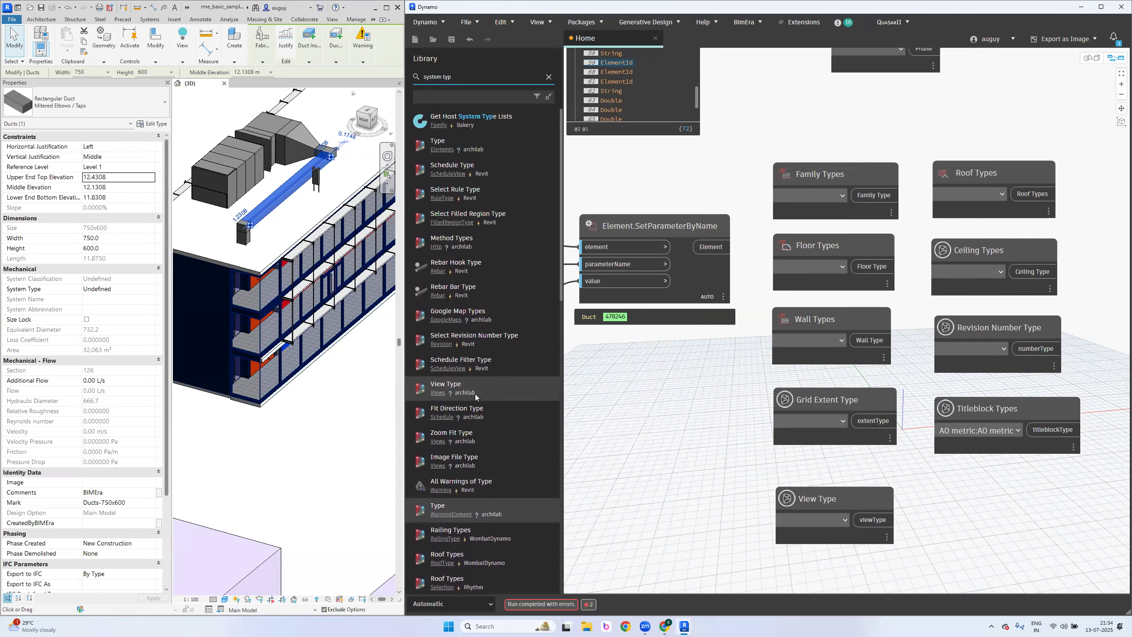
scroll(676, 428, down, 3)
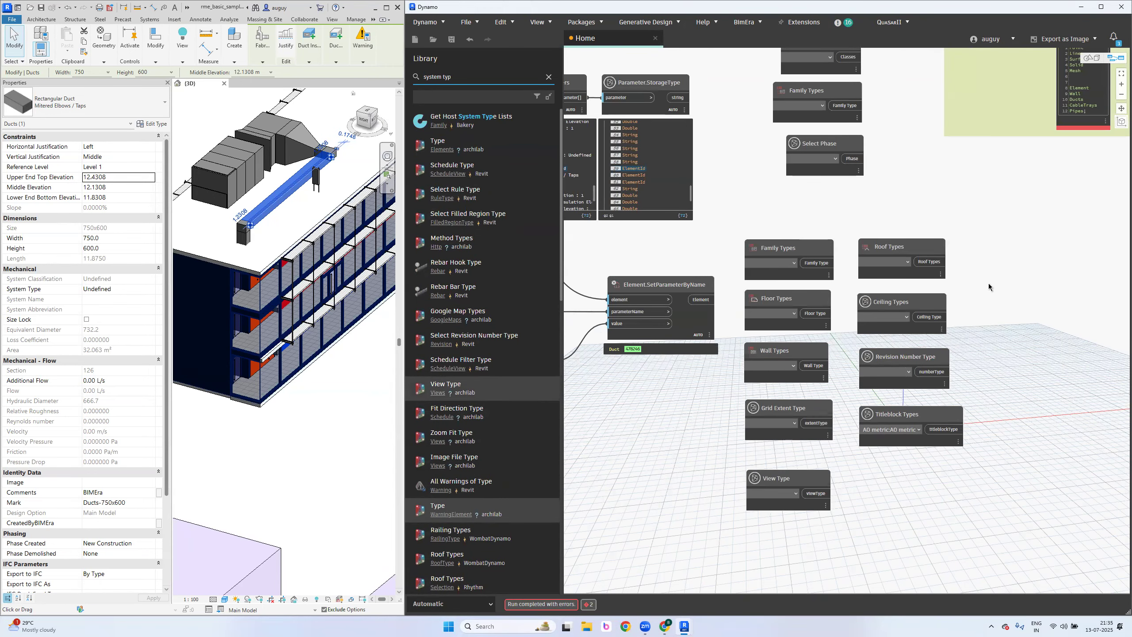
middle_drag(1036, 223, 1015, 328)
scroll(614, 319, up, 5)
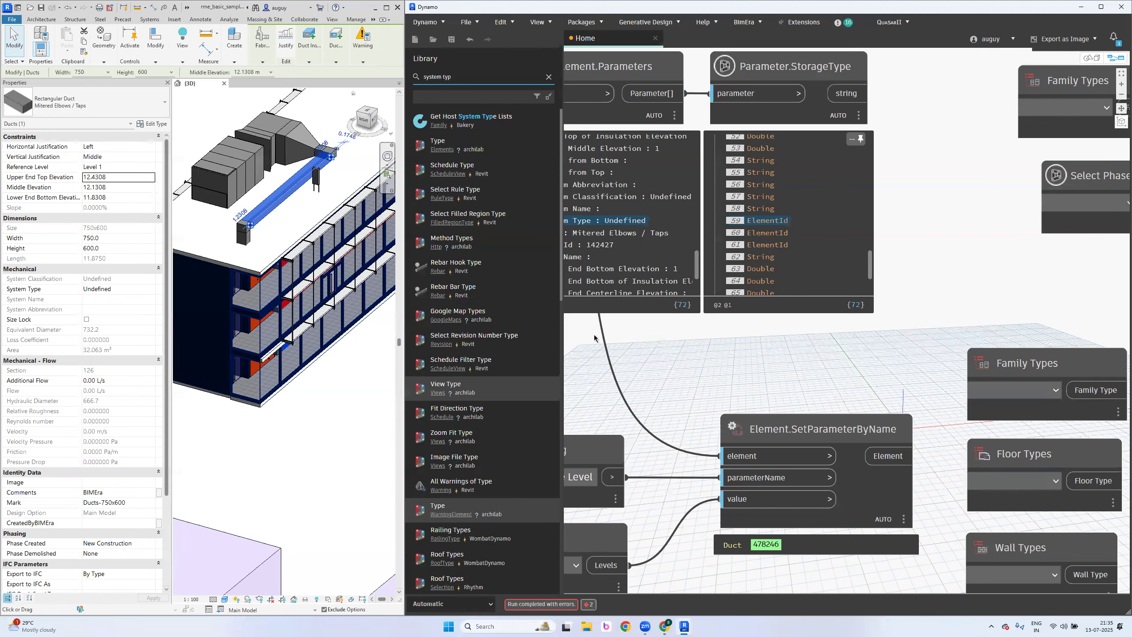
scroll(780, 336, down, 6)
Pan to empty canvas beside the green group, discarding a stray empty code block
middle_drag(932, 273, 930, 275)
scroll(873, 188, up, 3)
middle_drag(1030, 383, 775, 357)
middle_drag(650, 363, 675, 361)
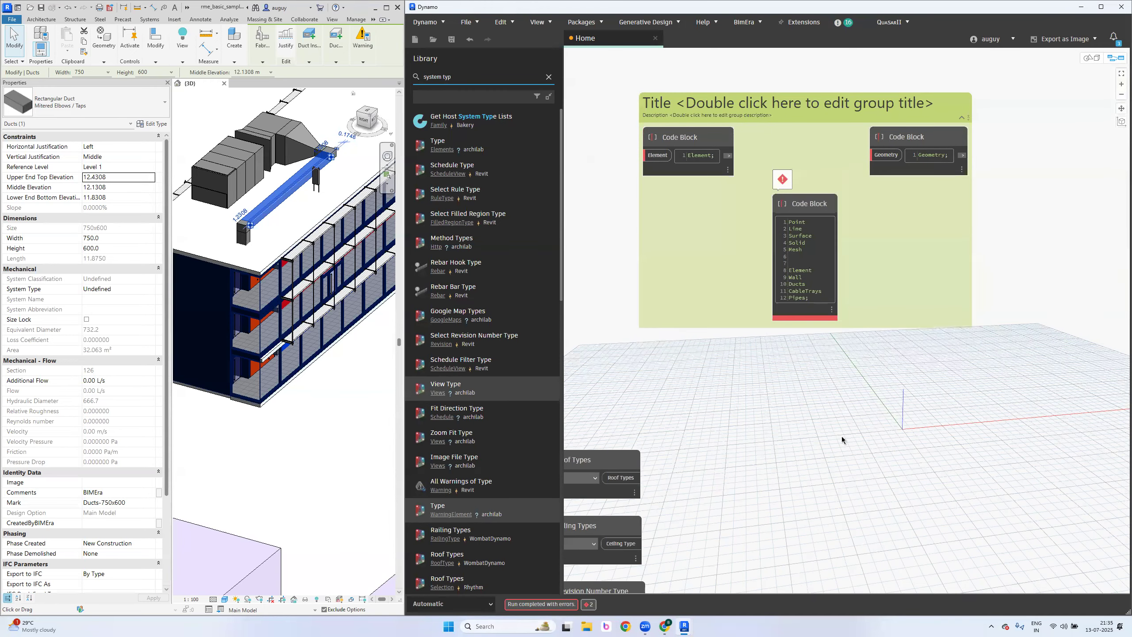
middle_drag(842, 439, 817, 371)
double_click(837, 369)
scroll(828, 393, up, 3)
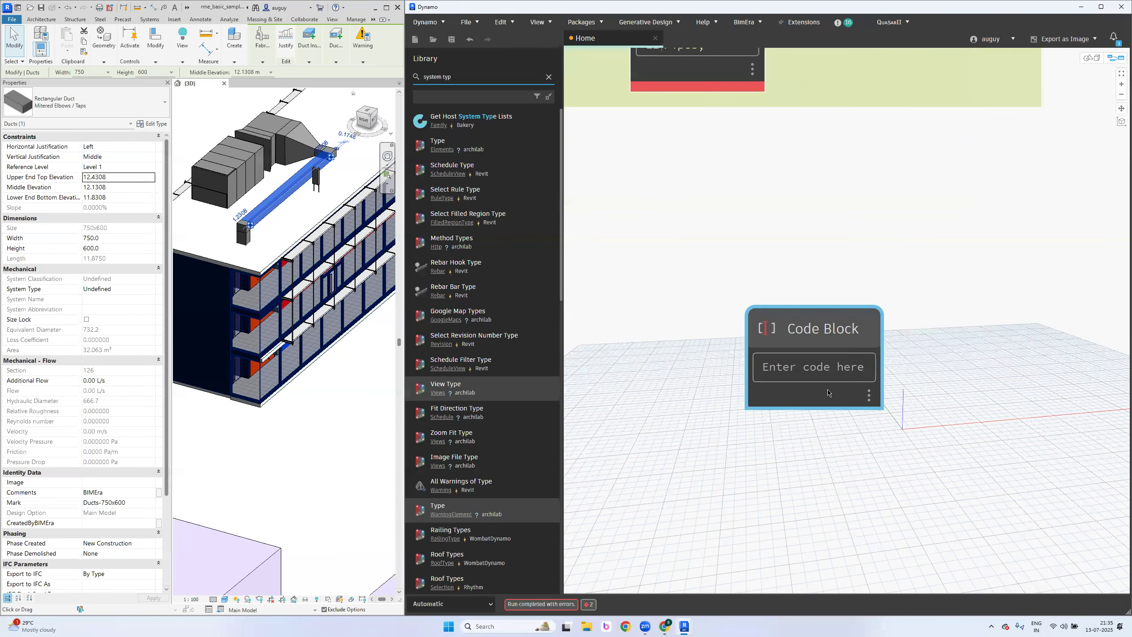
right_click(828, 253)
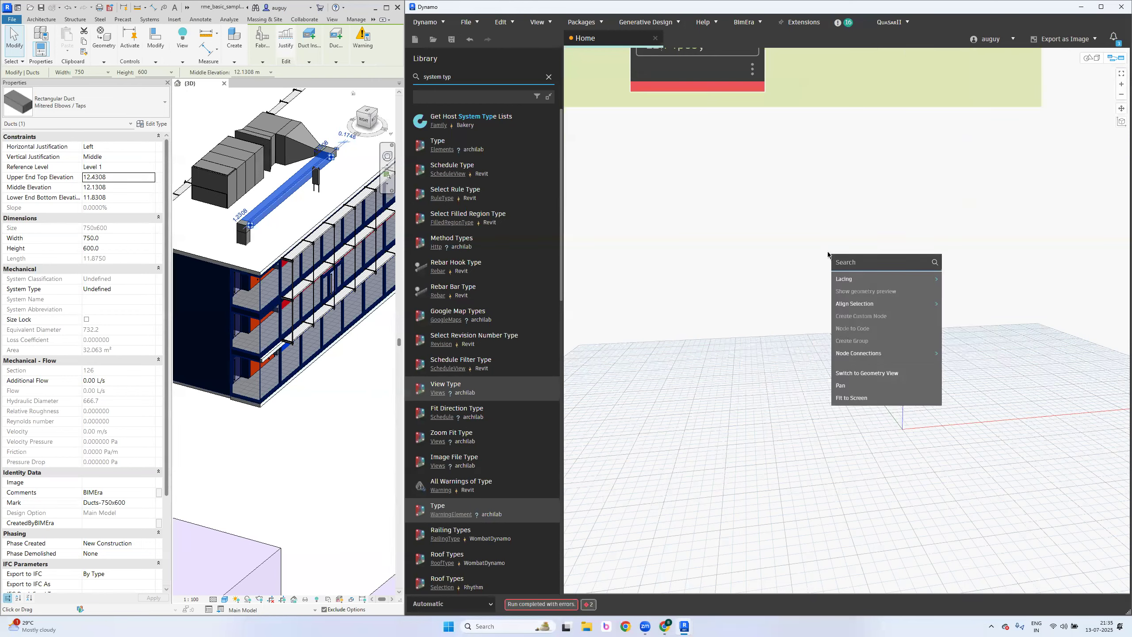
Search 'level.byname' and place a Level.ByName node higher on the canvas
drag(509, 74, 331, 82)
text(level)
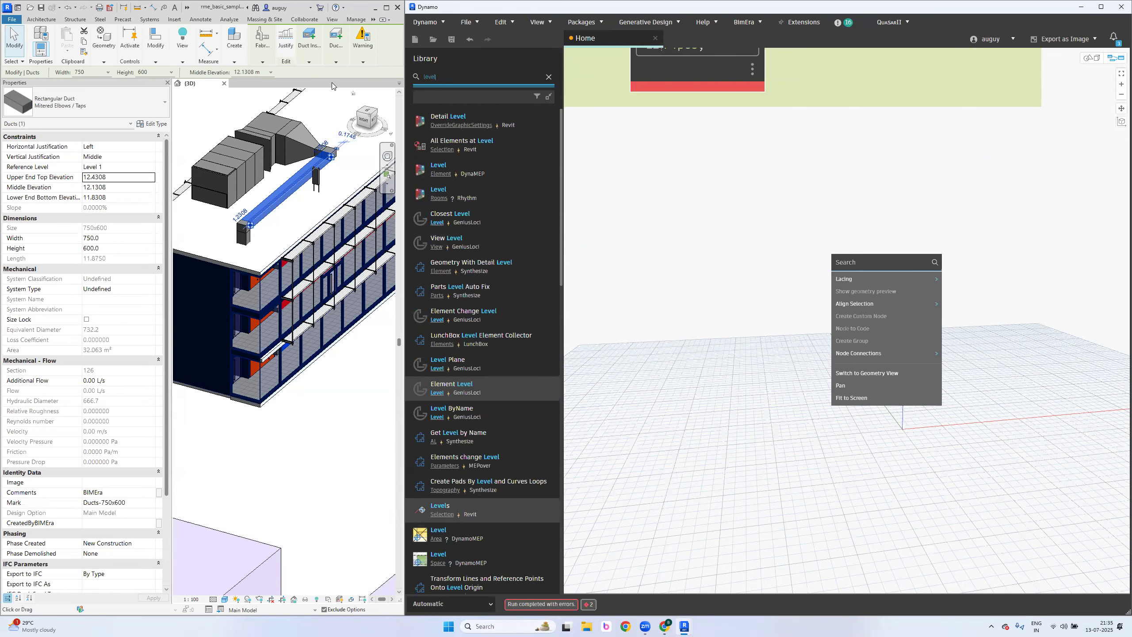
text(.)
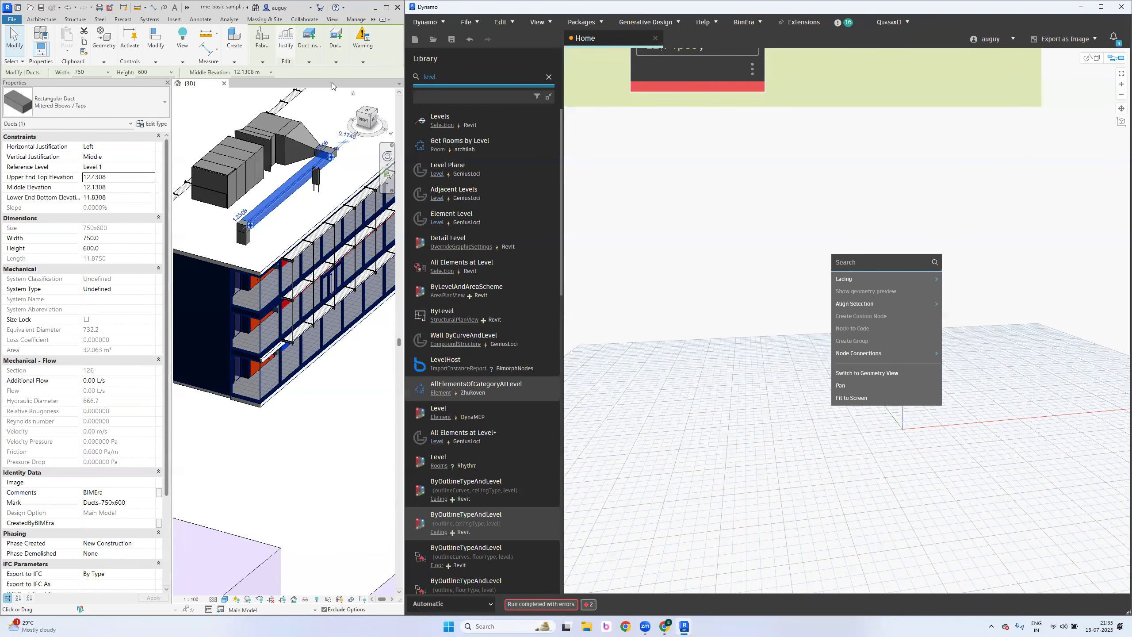
text(byname)
click(332, 83)
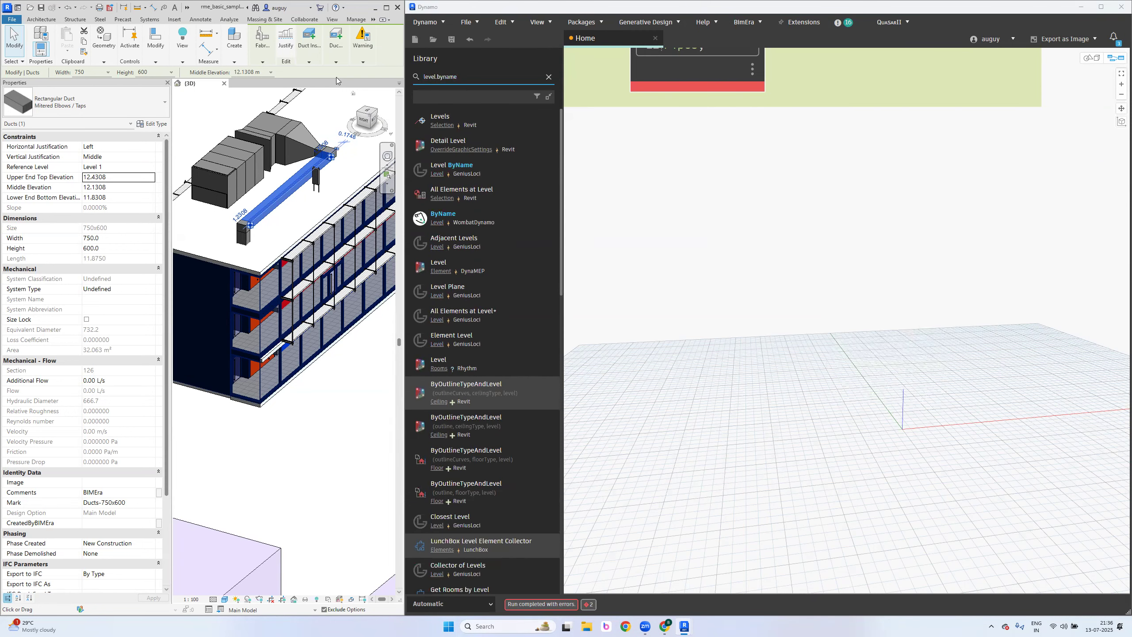
click(509, 223)
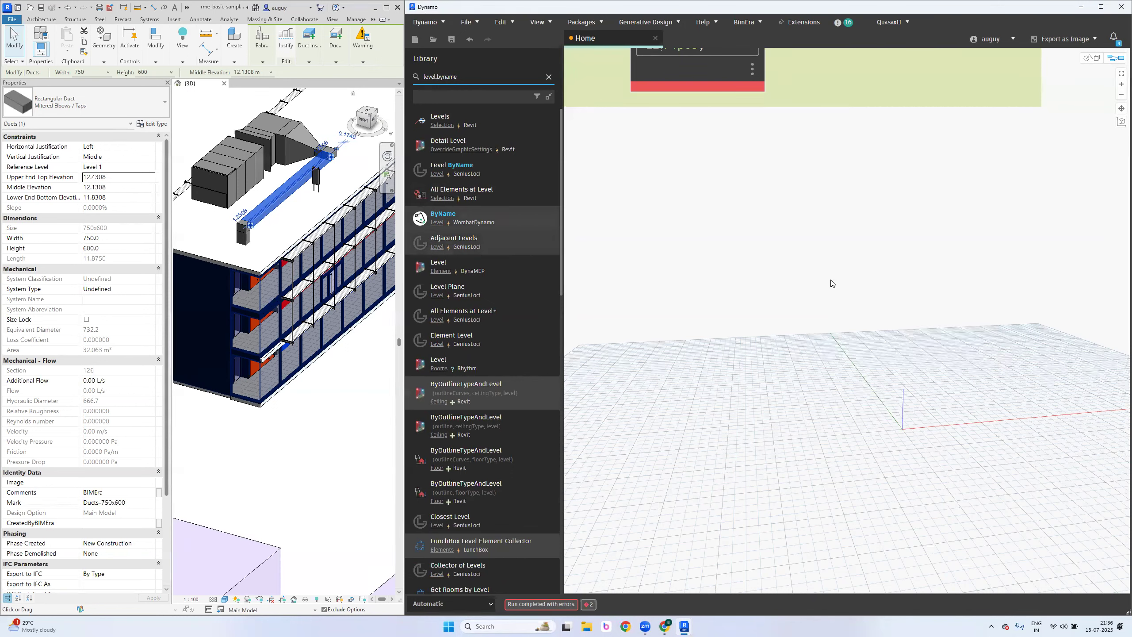
drag(876, 328, 881, 222)
click(908, 370)
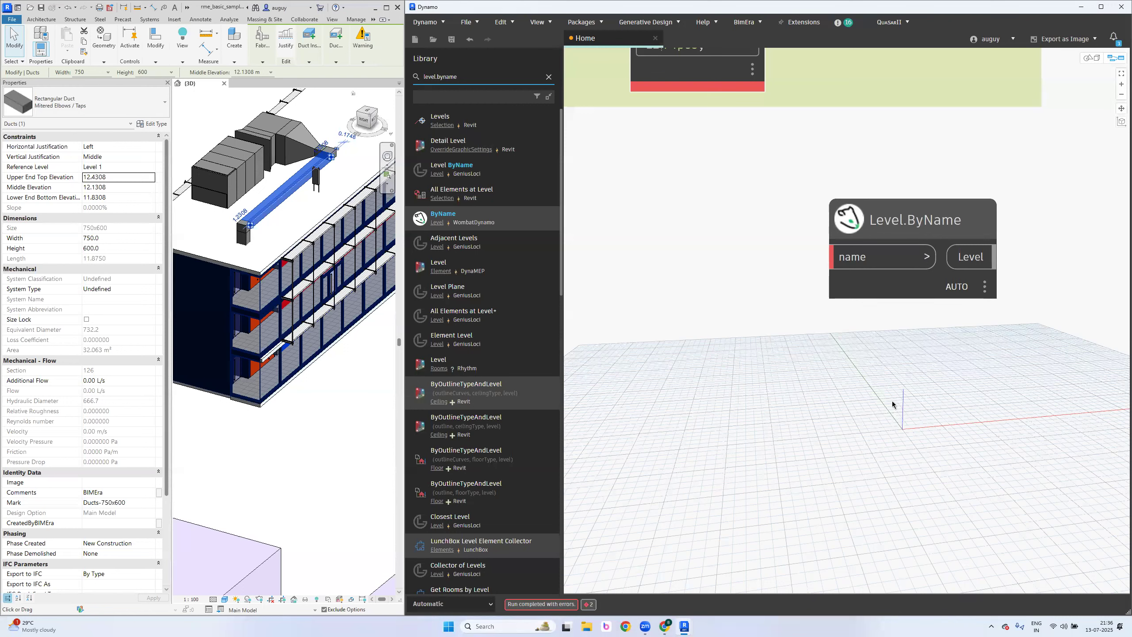
Add Family.ByName and FamilyType.ByName nodes, placing FamilyType.ByName below Family.ByName
double_click(430, 75)
text(family)
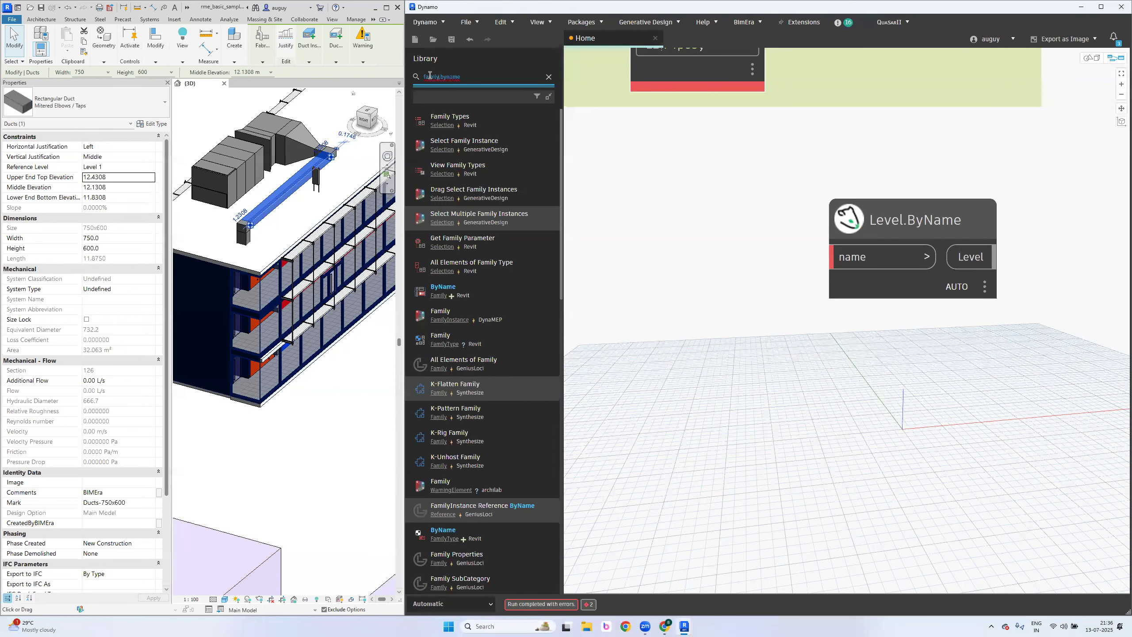
click(490, 289)
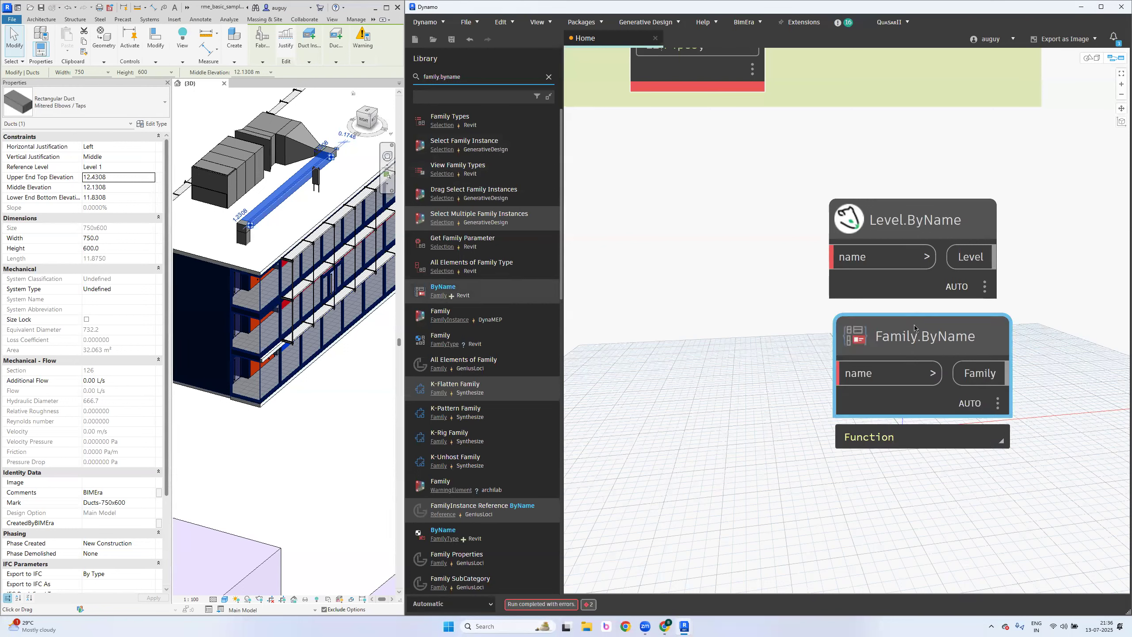
click(440, 76)
text(type)
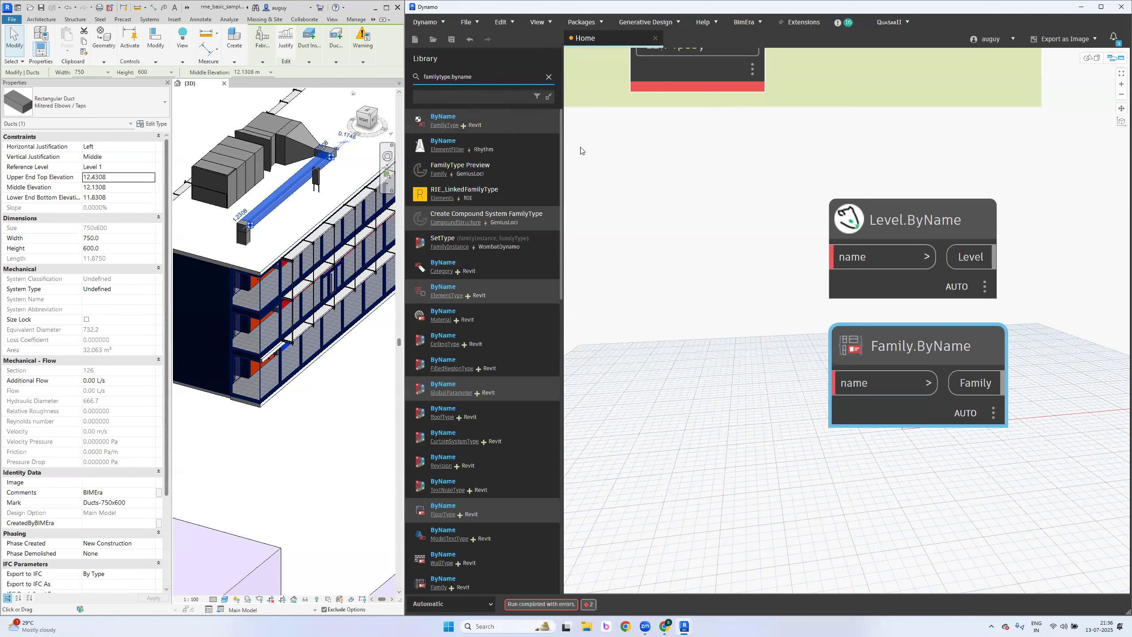
key(Return)
drag(892, 350, 881, 480)
Search 'category' and place a Category.ByName node below FamilyType.ByName
click(439, 76)
double_click(439, 76)
text(category)
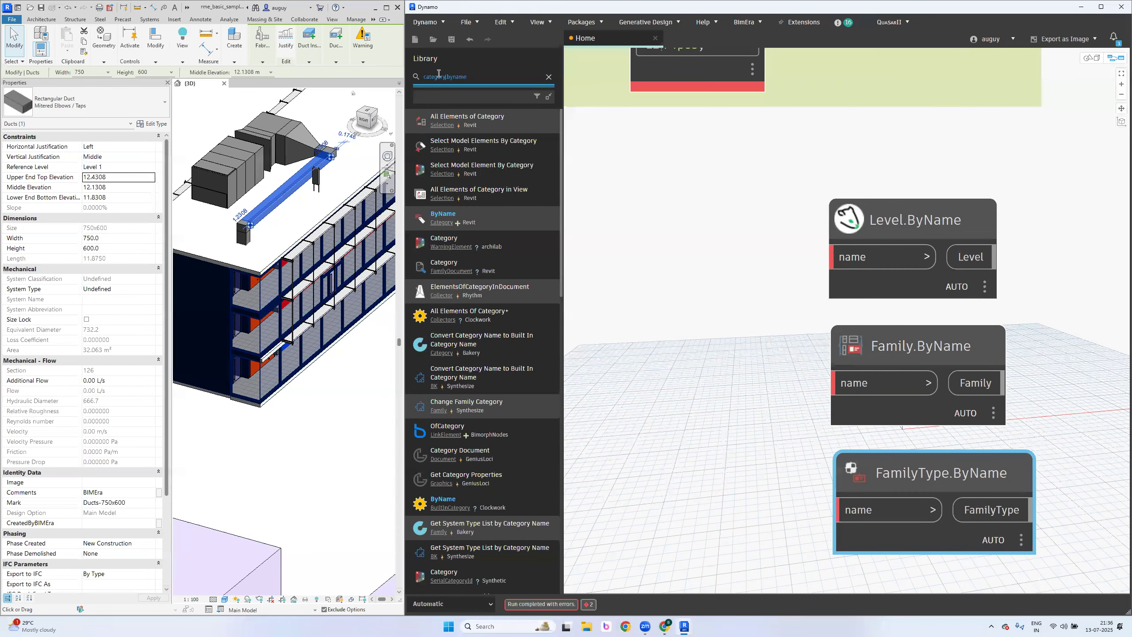
click(474, 220)
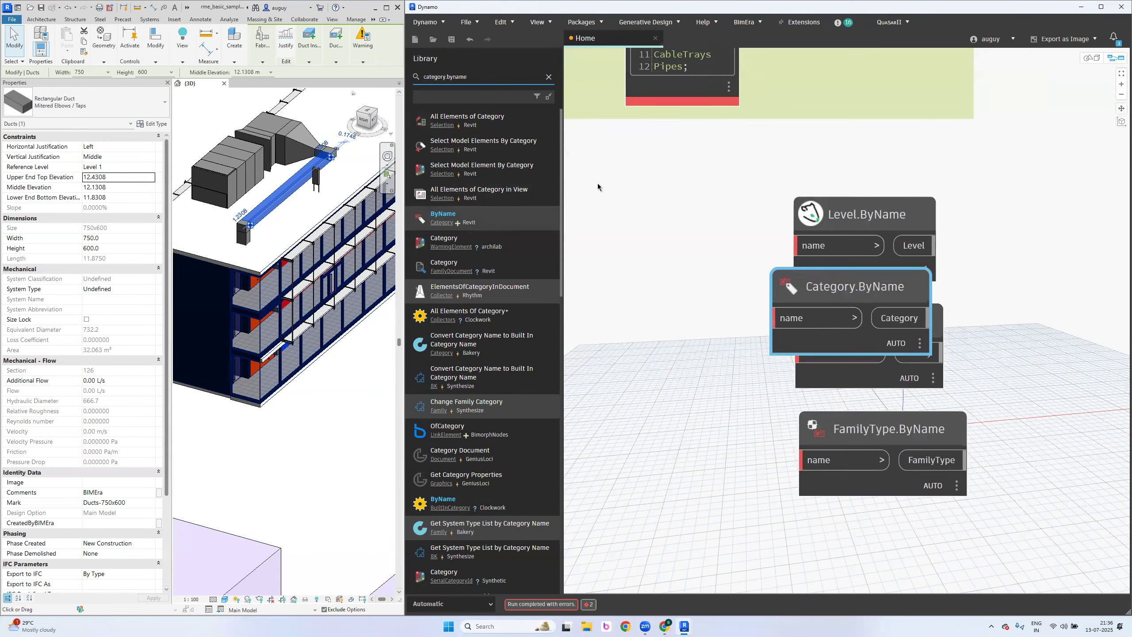
scroll(597, 183, down, 2)
drag(758, 261, 781, 438)
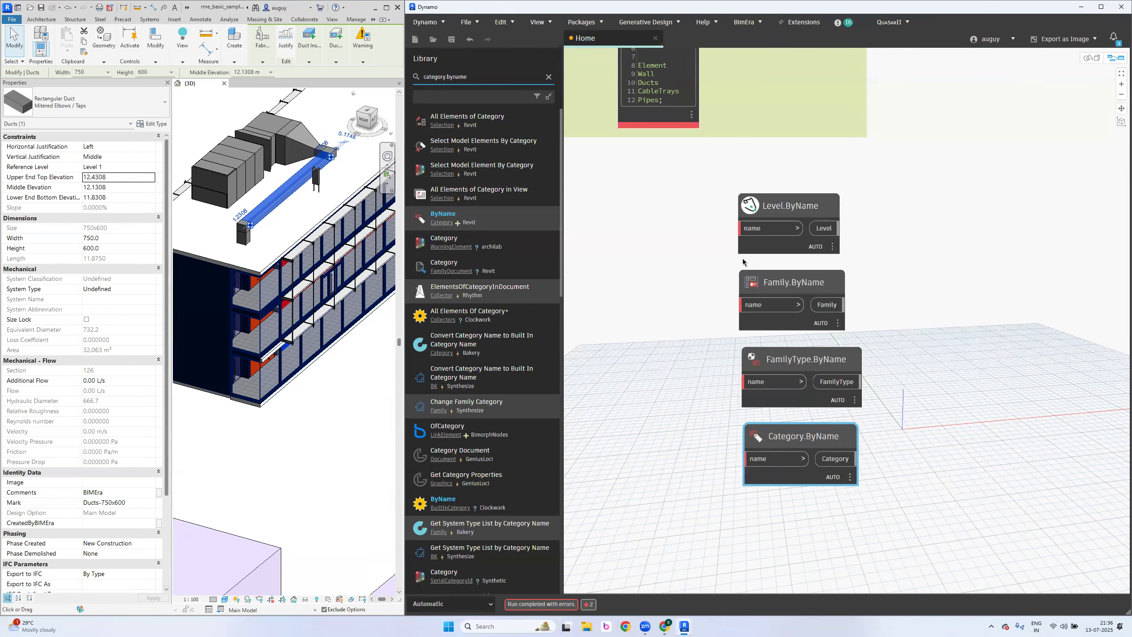
click(484, 77)
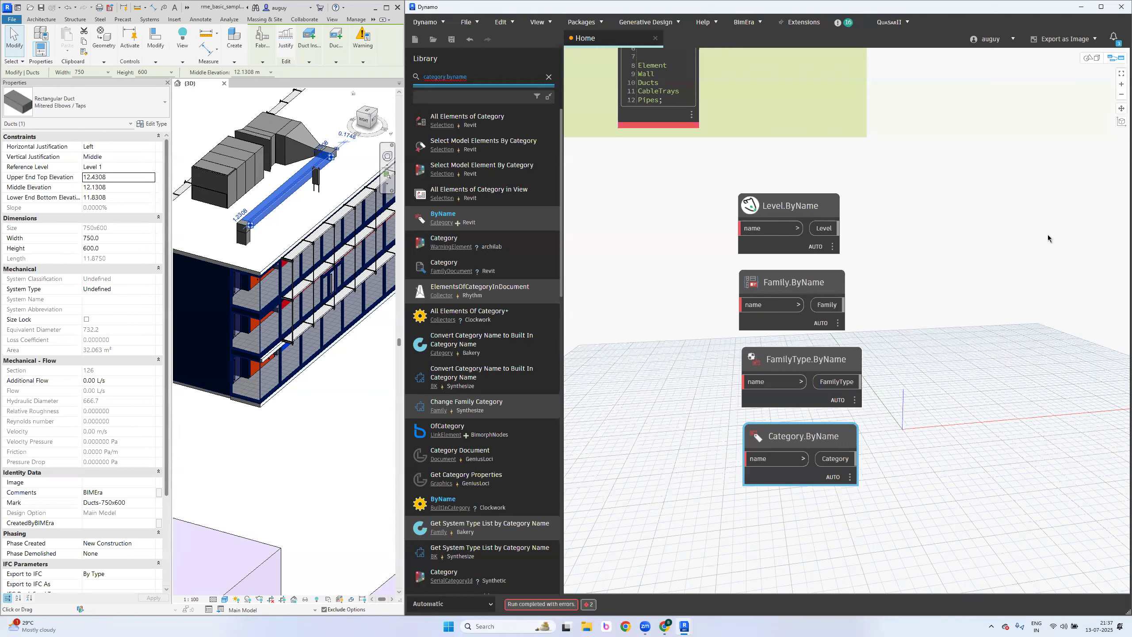
Search 'floortyp', place FloorType.ByName under Category.ByName, then add ElementType.ByName and RoofType.ByName
double_click(438, 77)
scroll(950, 410, down, 6)
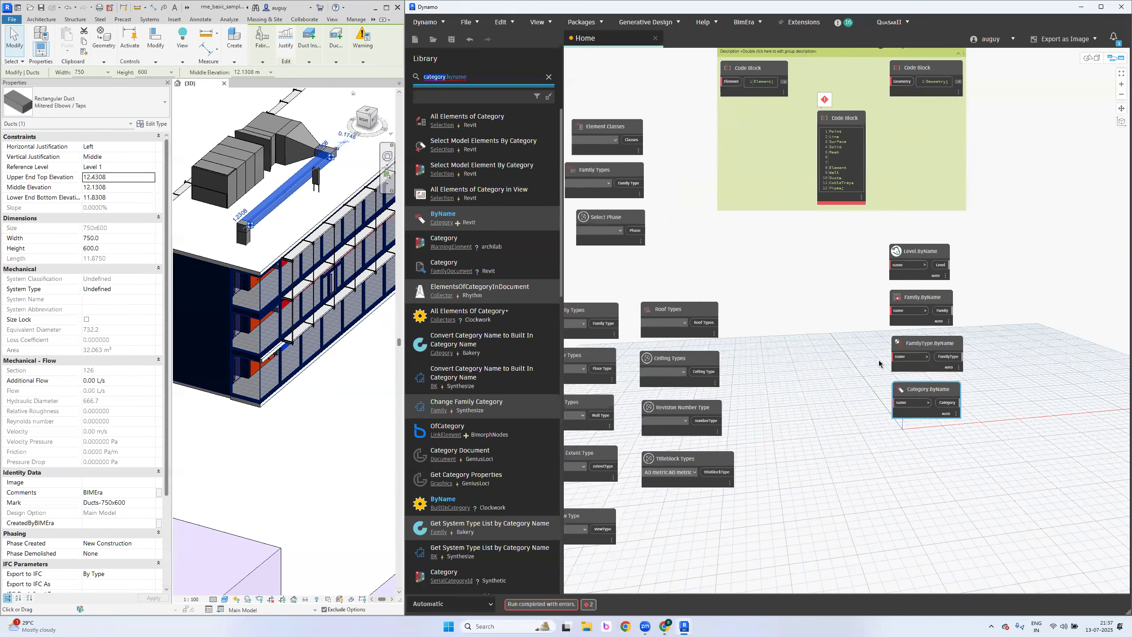
middle_drag(761, 418, 894, 342)
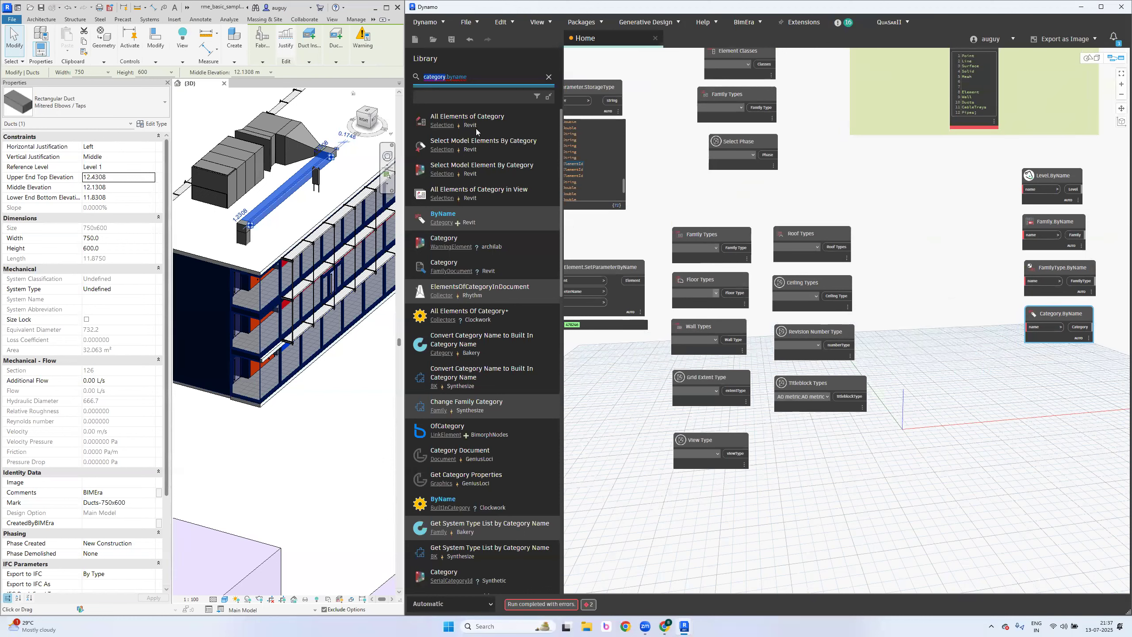
text(floortype)
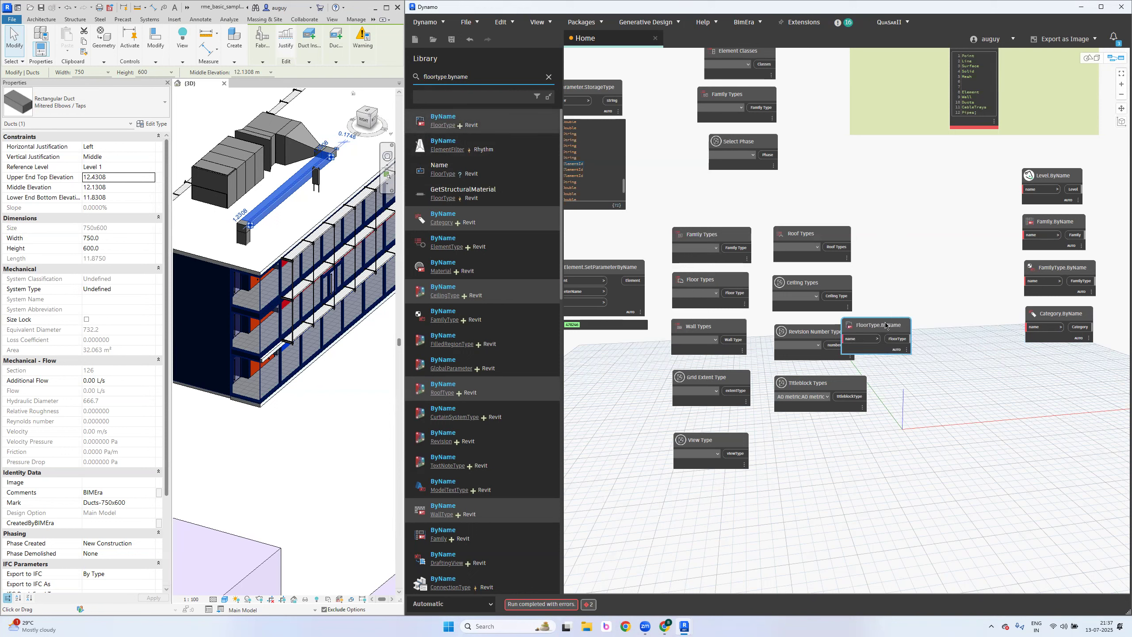
drag(883, 322, 1069, 356)
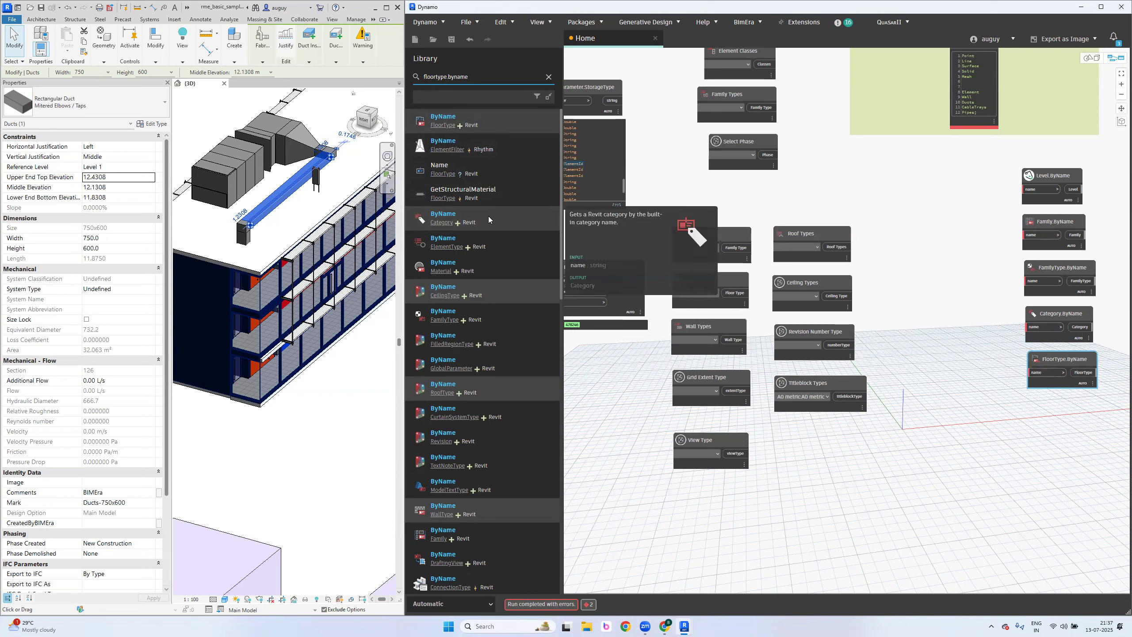
click(480, 248)
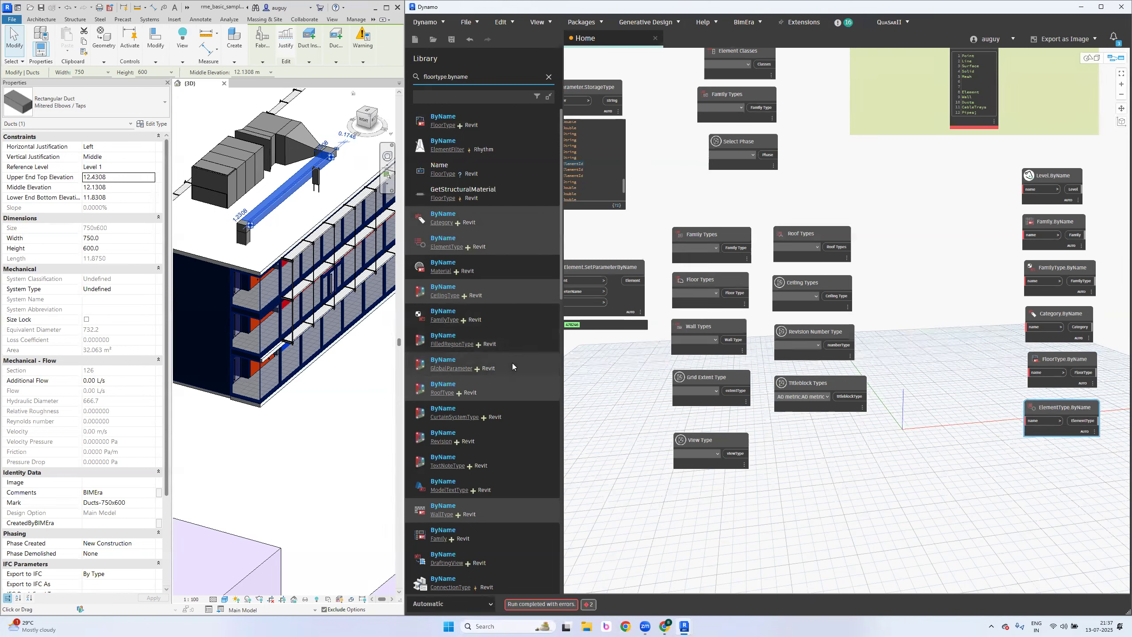
click(512, 386)
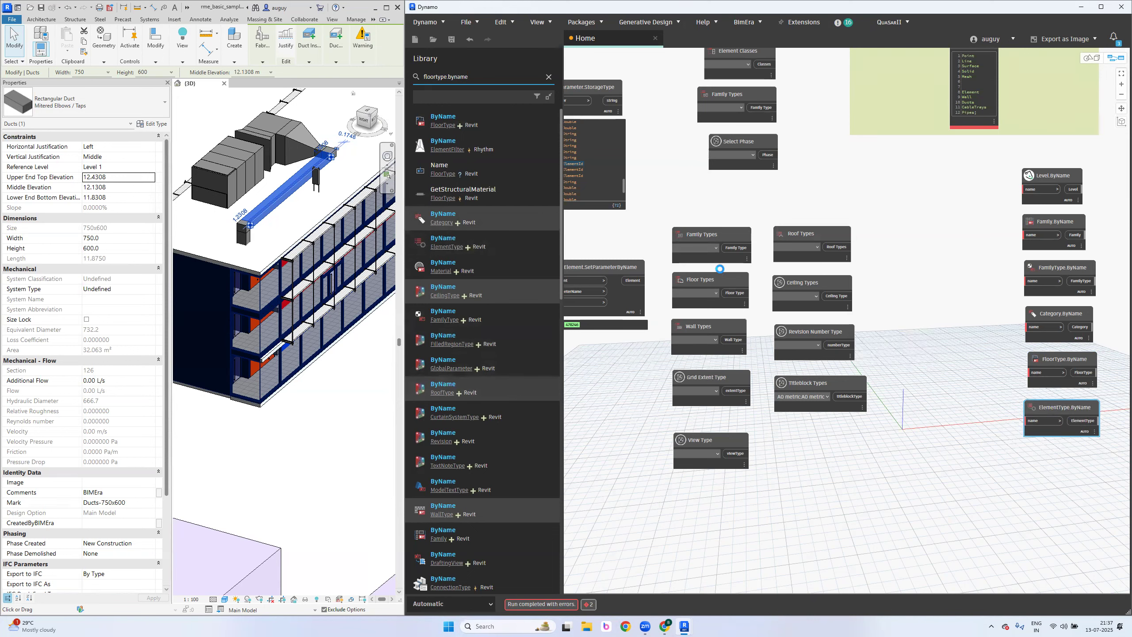